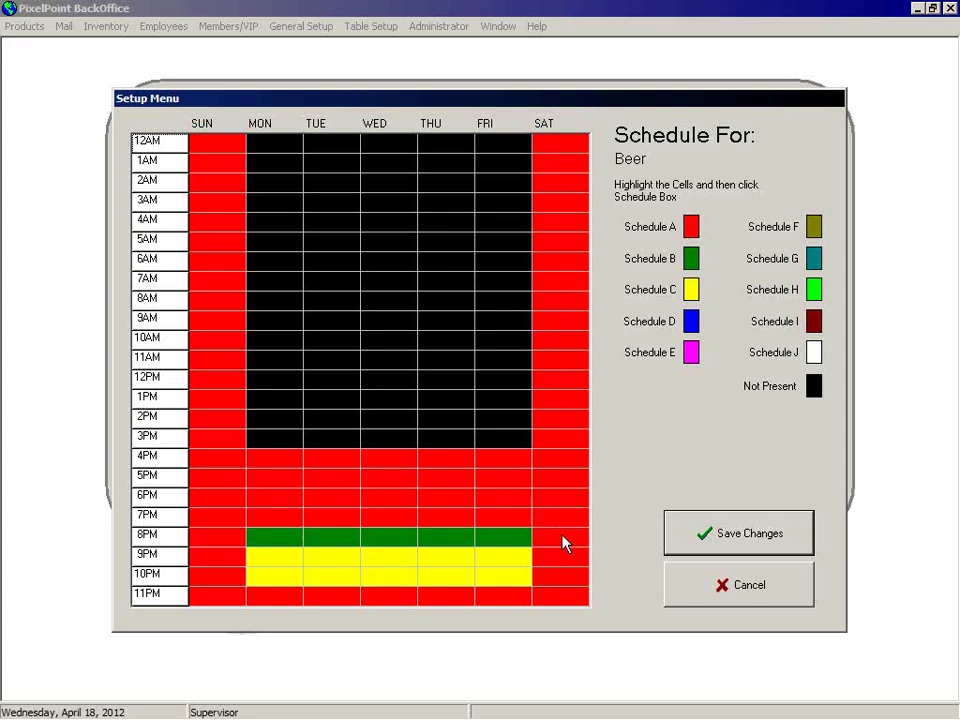
Assign Schedule B to Saturday 8PM–11PM and Sunday 12AM–2AM in the Beer schedule, and discard the changes
drag(561, 557, 570, 606)
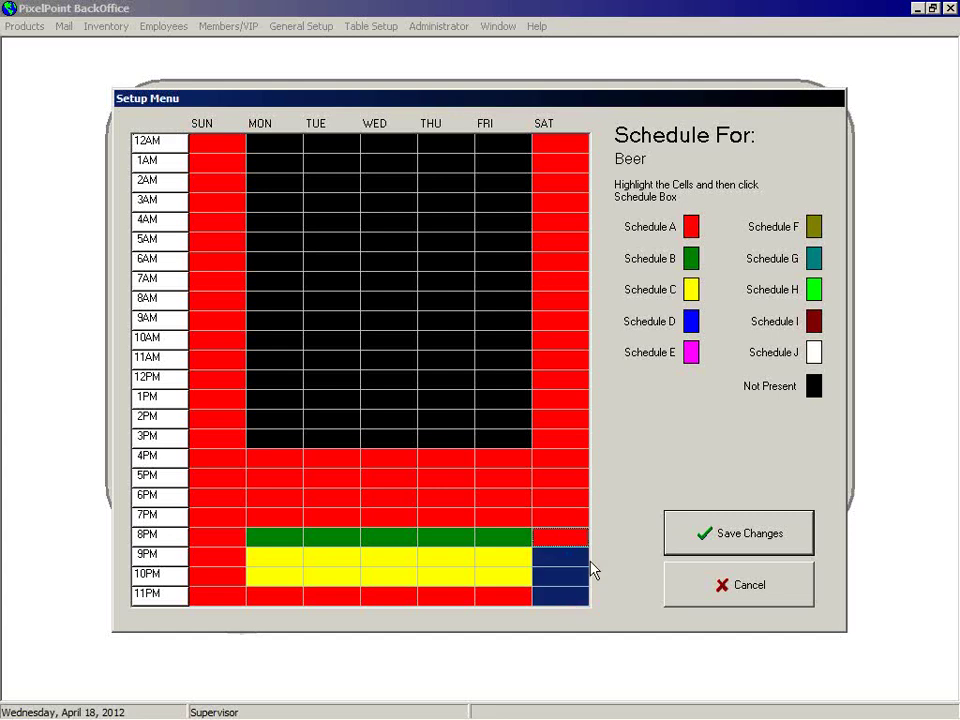
click(691, 262)
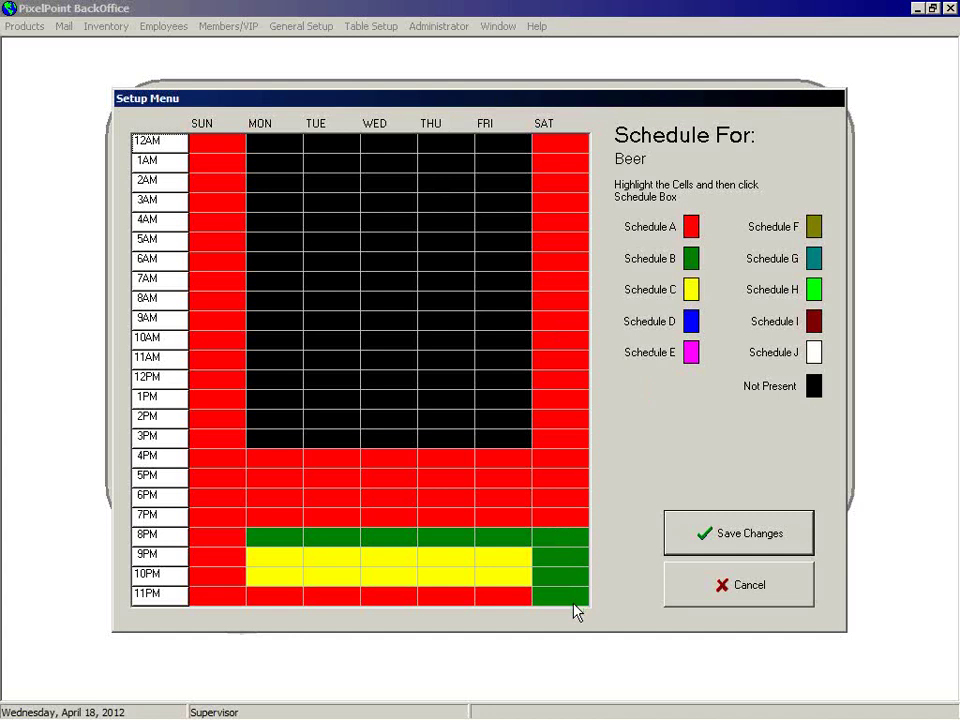
drag(565, 160, 570, 190)
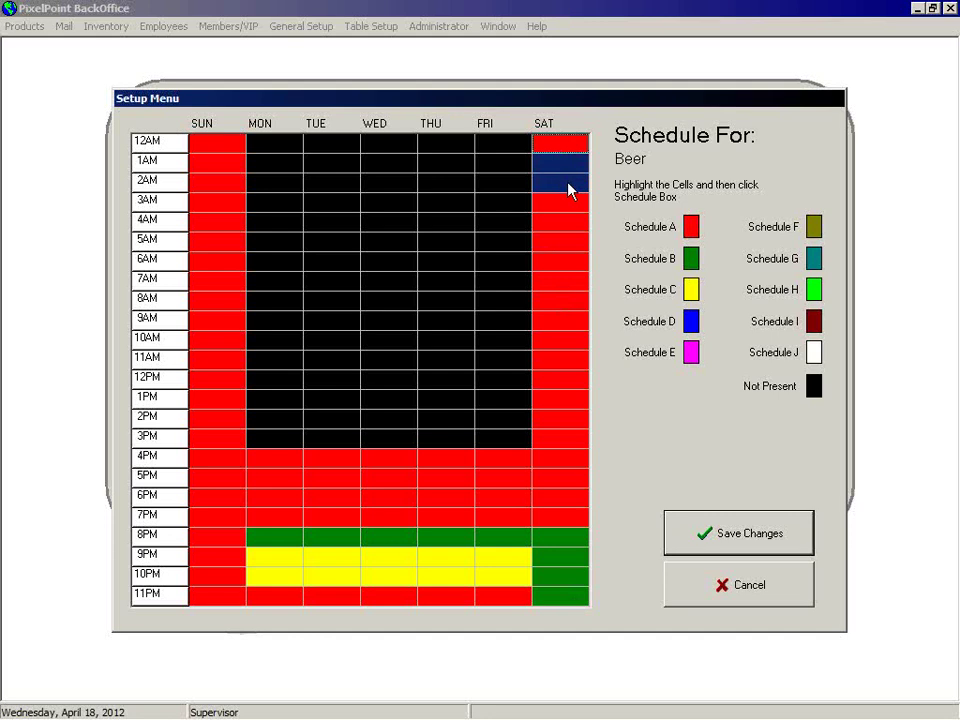
drag(210, 155, 212, 190)
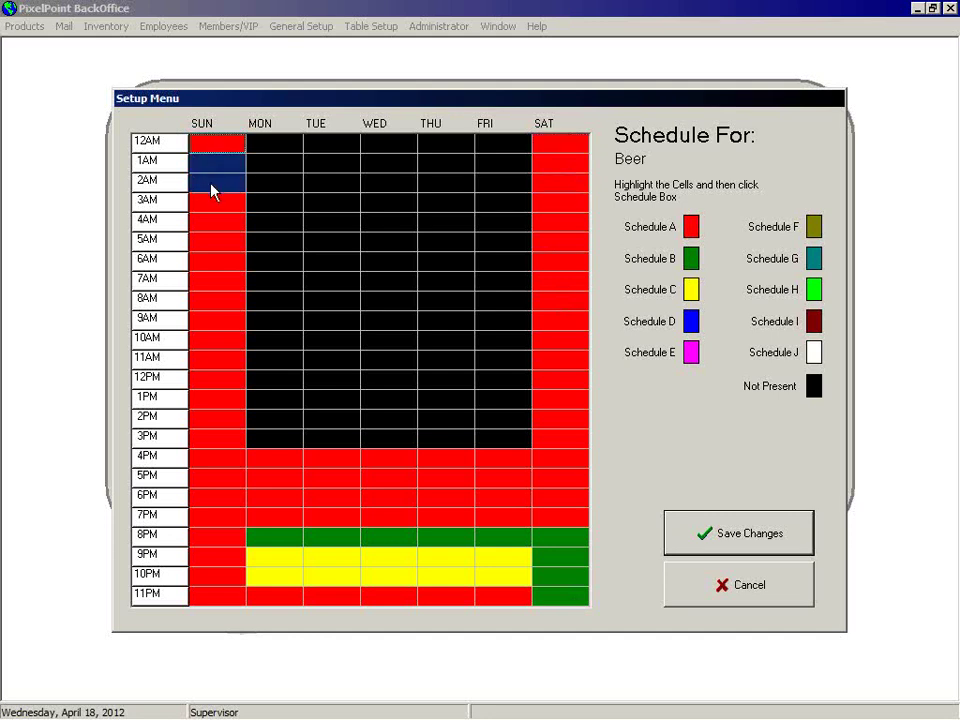
click(689, 258)
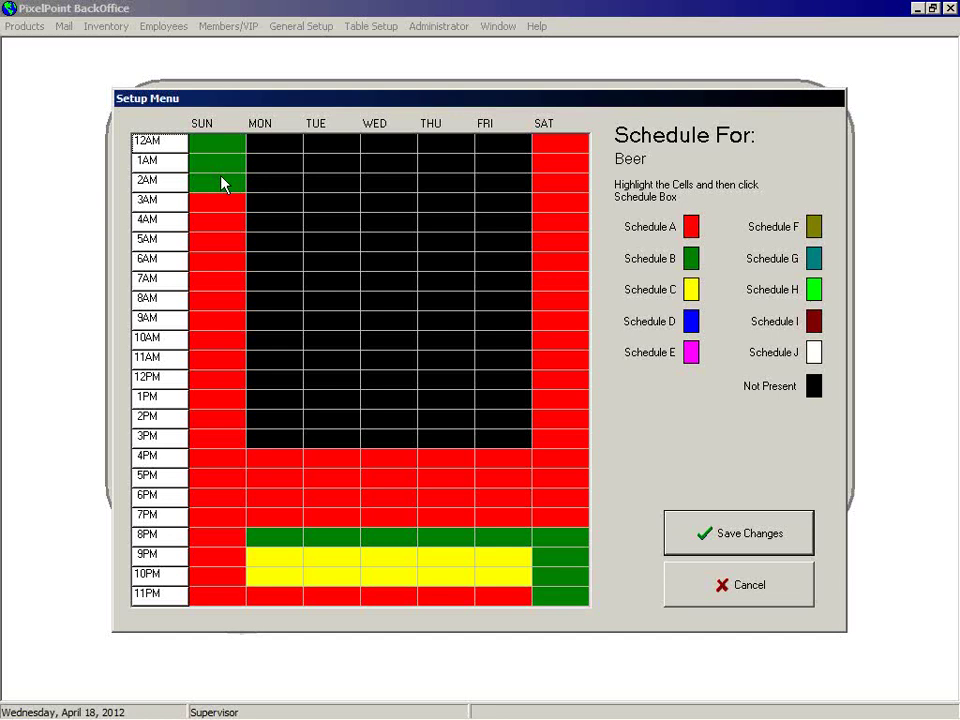
click(711, 592)
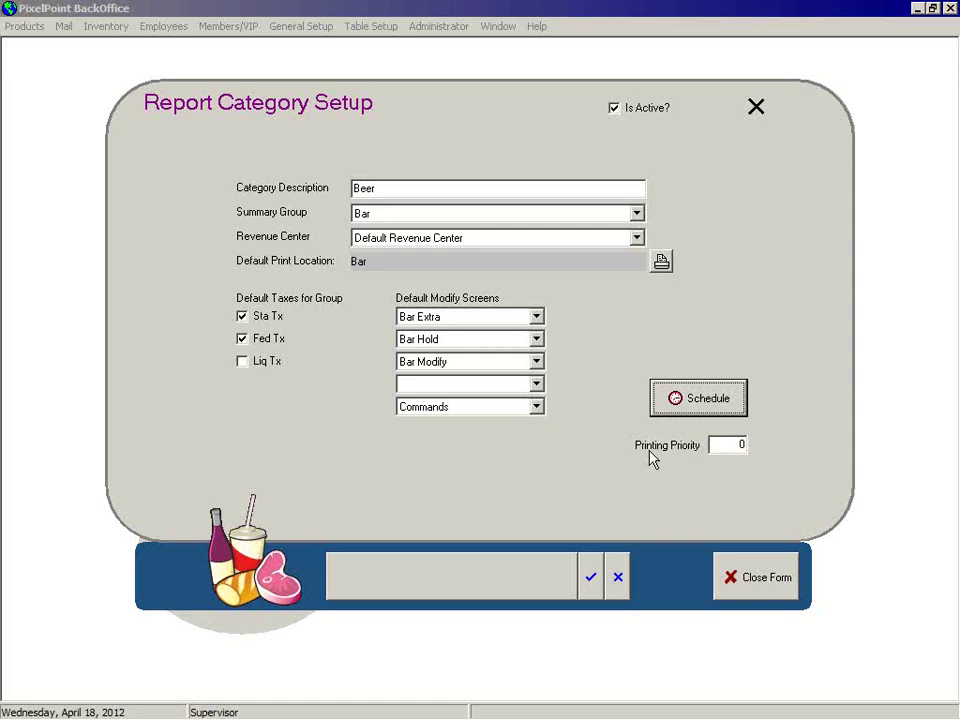
Clear the Beer category's Printing Priority value, save the record and close the report category form
click(718, 445)
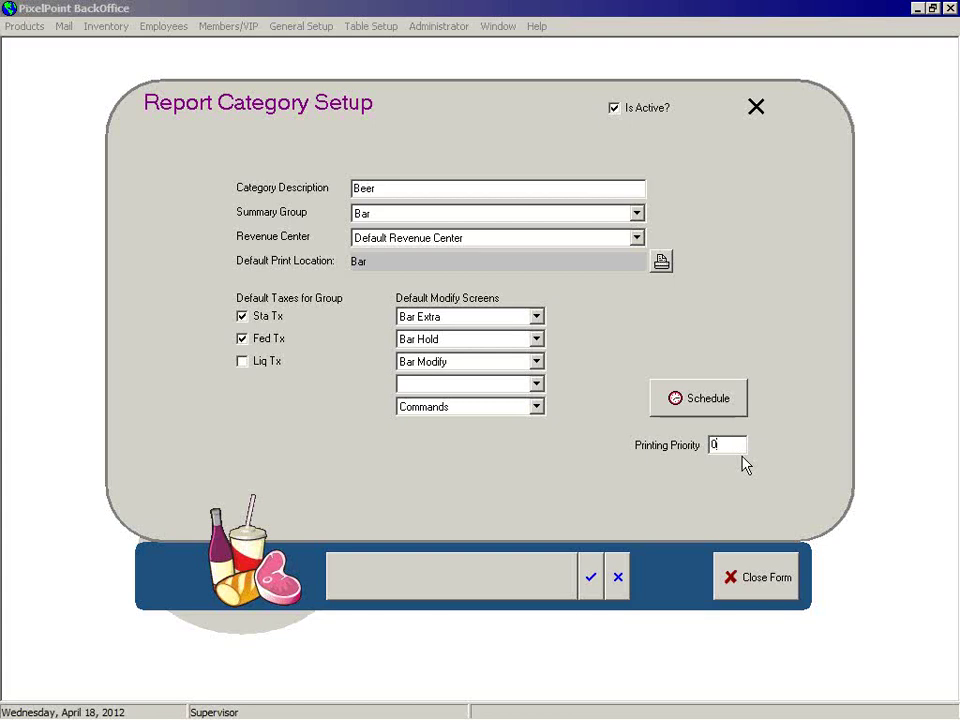
key(BackSpace)
text(9)
key(BackSpace)
text(555)
key(BackSpace)
key(BackSpace)
key(BackSpace)
click(594, 581)
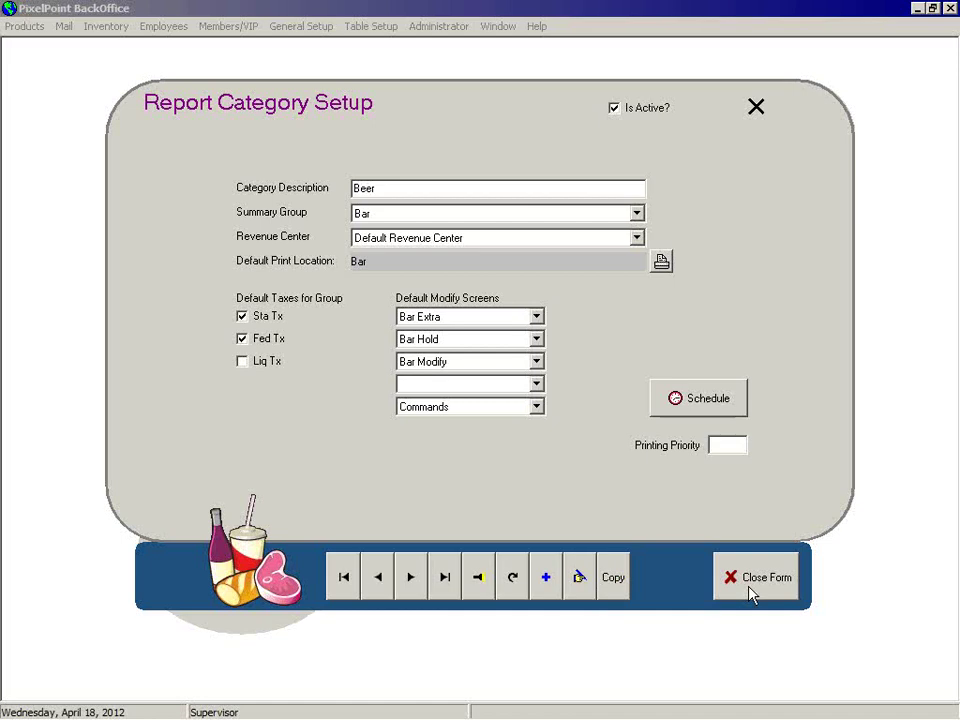
click(752, 585)
Open Product Setup and advance through the product records to Banana Split
click(20, 28)
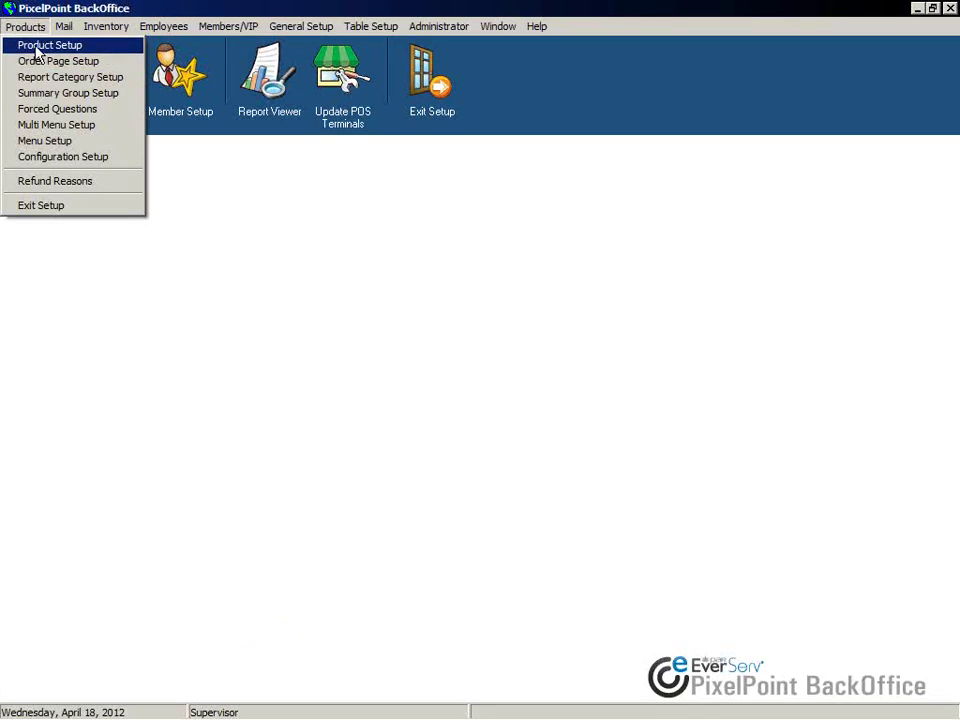
click(40, 46)
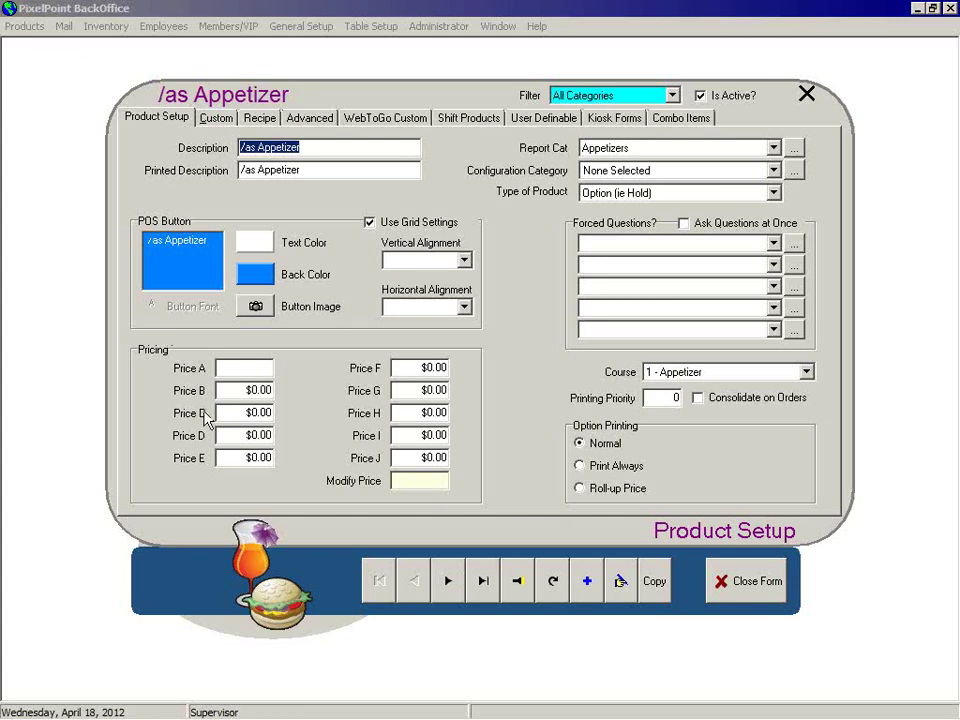
click(448, 581)
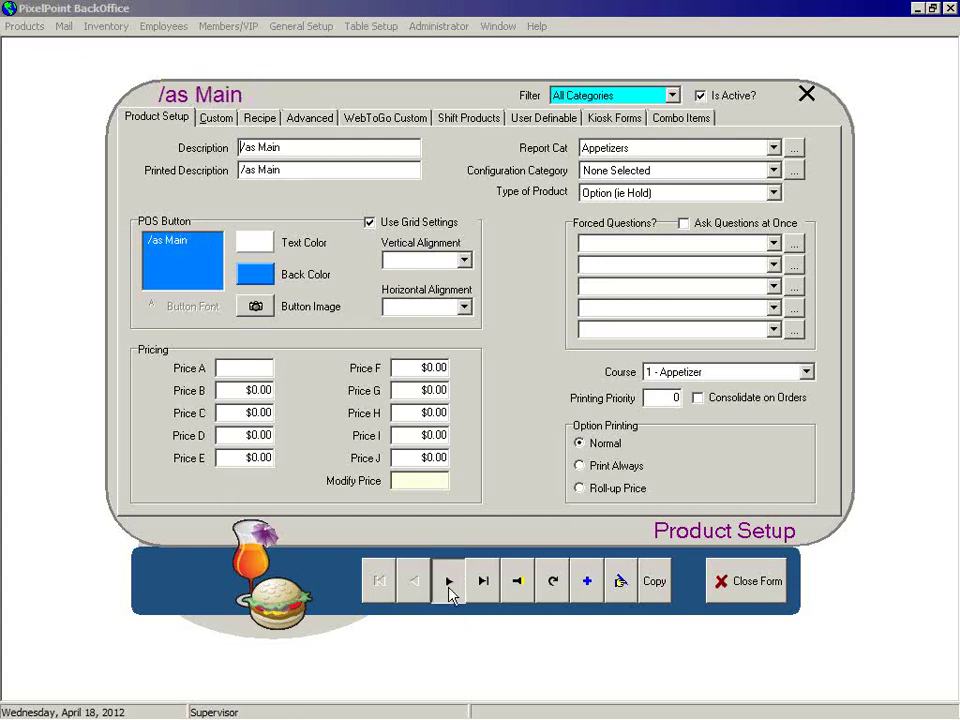
click(448, 581)
click(448, 581)
click(448, 588)
click(448, 588)
click(448, 588)
click(448, 588)
click(448, 588)
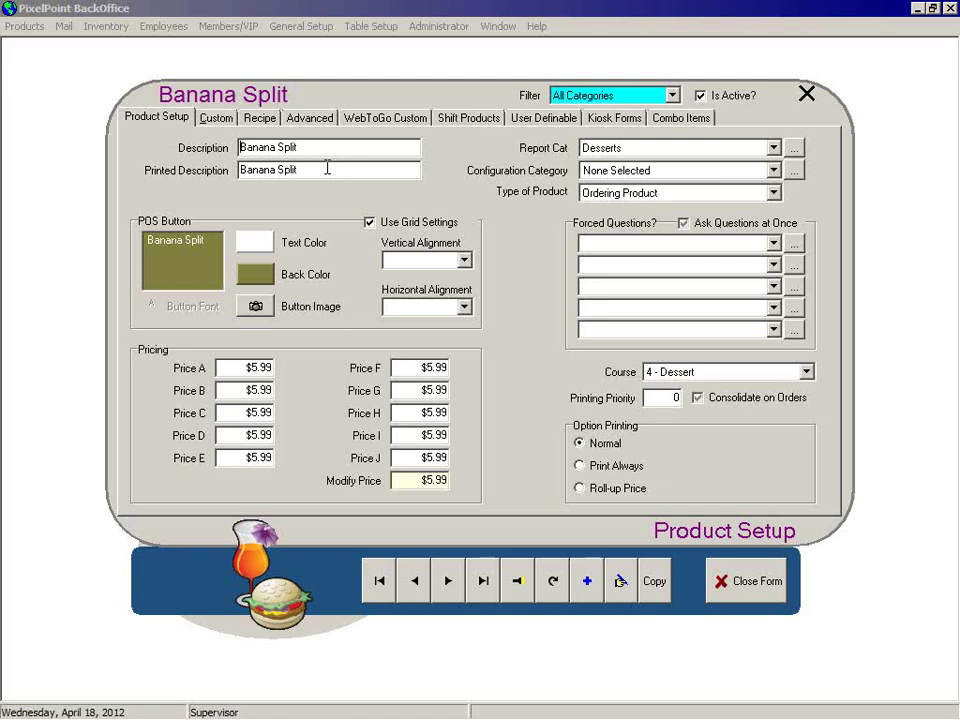
Try "el Banano Splito" as the printed description of Banana Split and erase it
drag(327, 168, 115, 178)
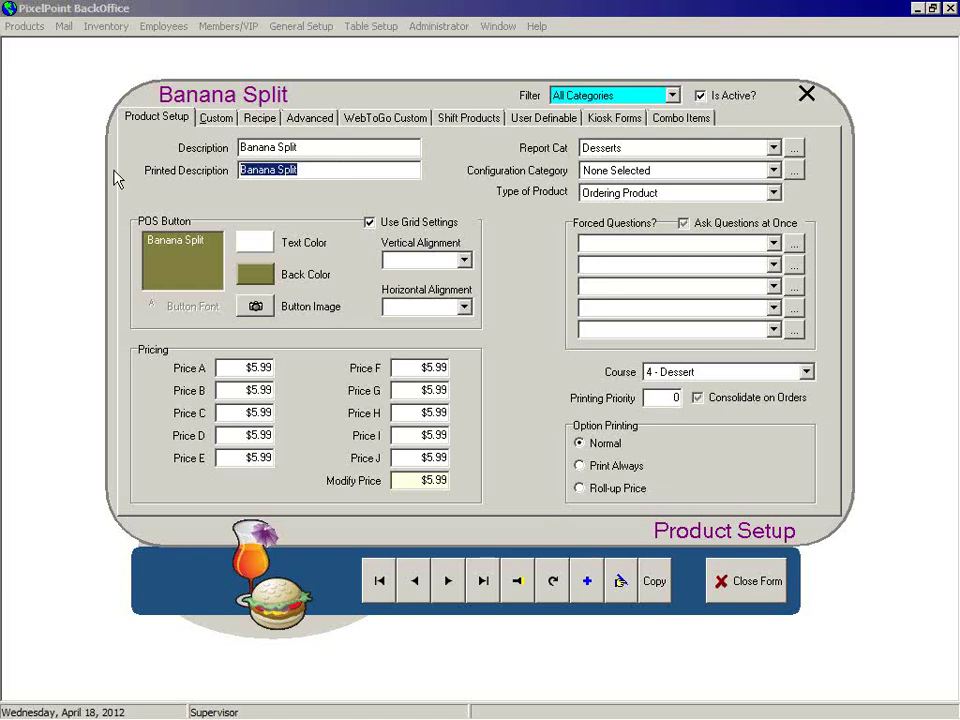
text(el B)
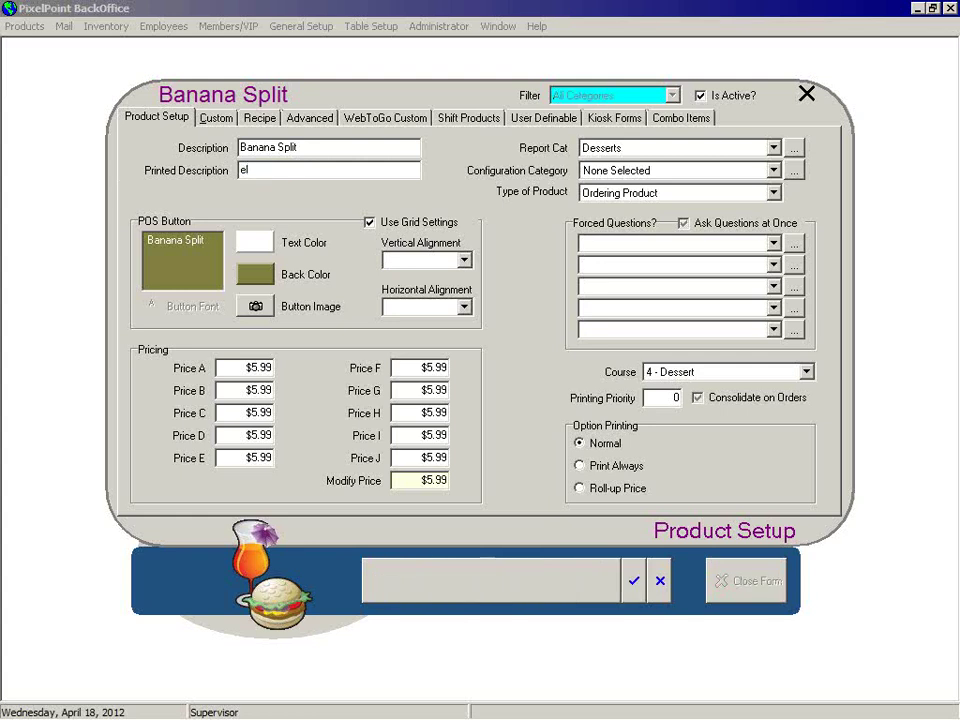
text(anano Splito)
key(BackSpace)
key(BackSpace)
key(BackSpace)
key(BackSpace)
key(BackSpace)
key(BackSpace)
key(BackSpace)
key(BackSpace)
key(BackSpace)
key(BackSpace)
key(BackSpace)
key(BackSpace)
key(BackSpace)
key(BackSpace)
key(BackSpace)
key(BackSpace)
Set the printed description of Banana Split to #12
text(#12)
key(Tab)
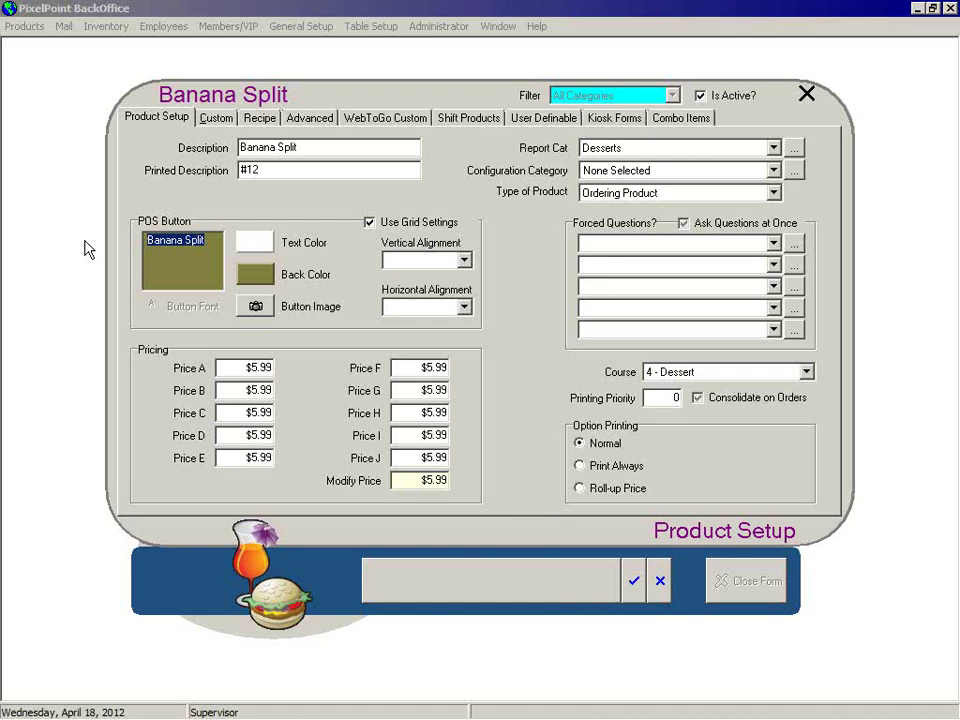
click(268, 148)
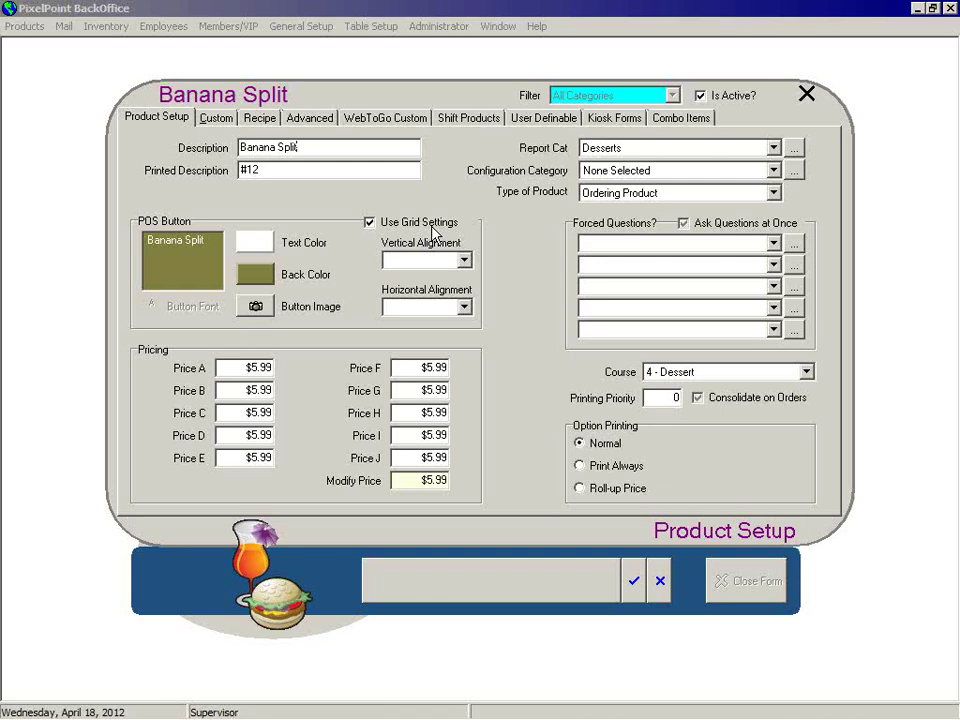
Turn off Use Grid Settings for Banana Split's POS button and set the button font to Mufferaw
click(369, 222)
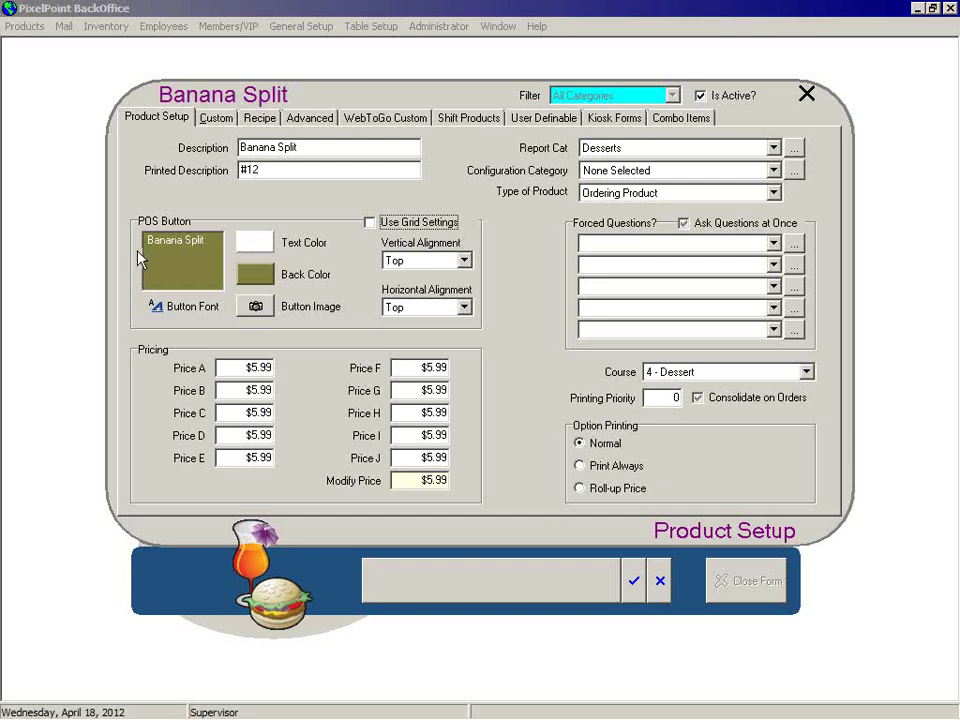
click(244, 274)
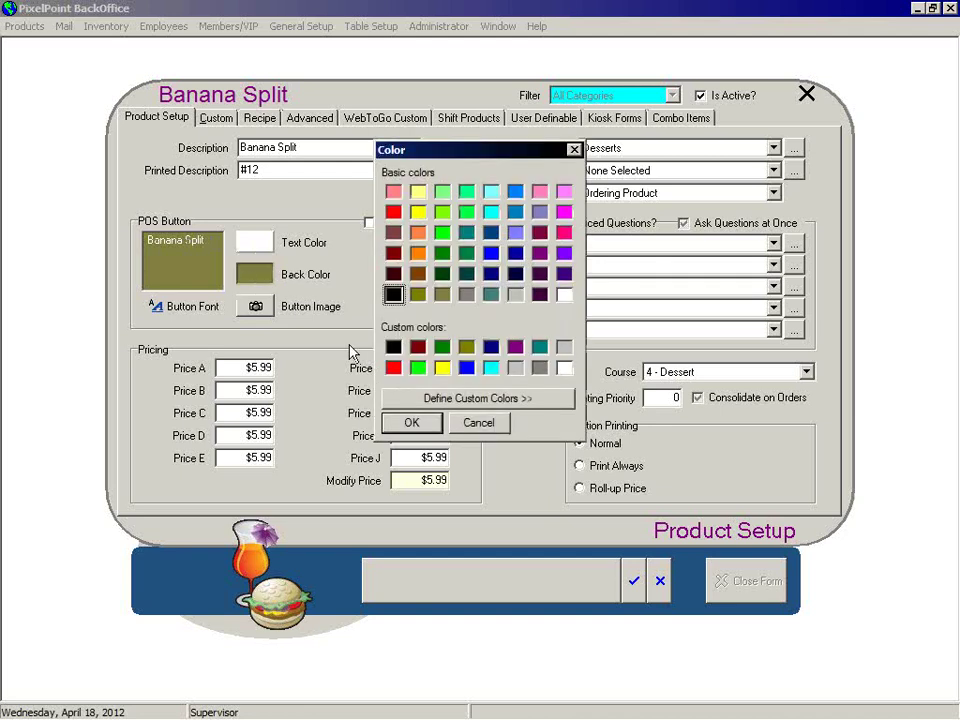
click(478, 424)
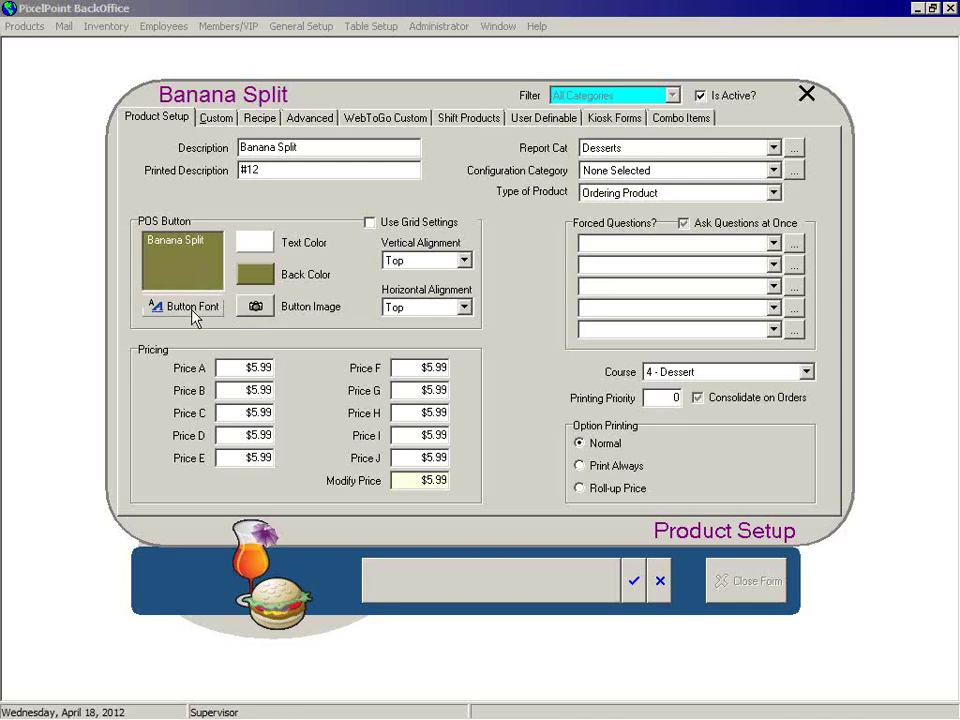
click(193, 307)
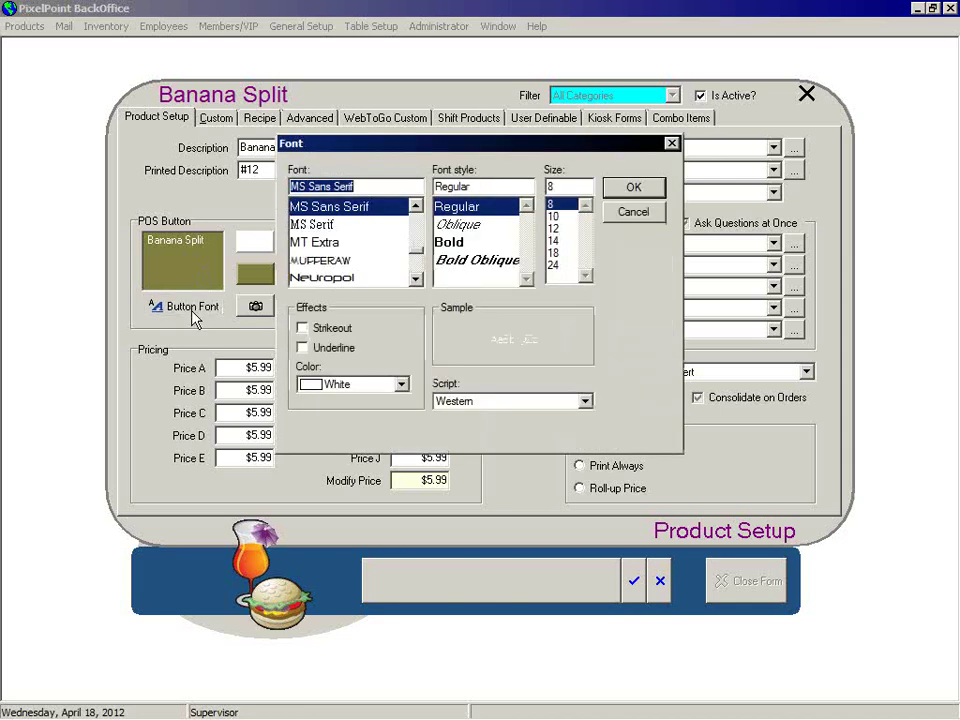
click(318, 260)
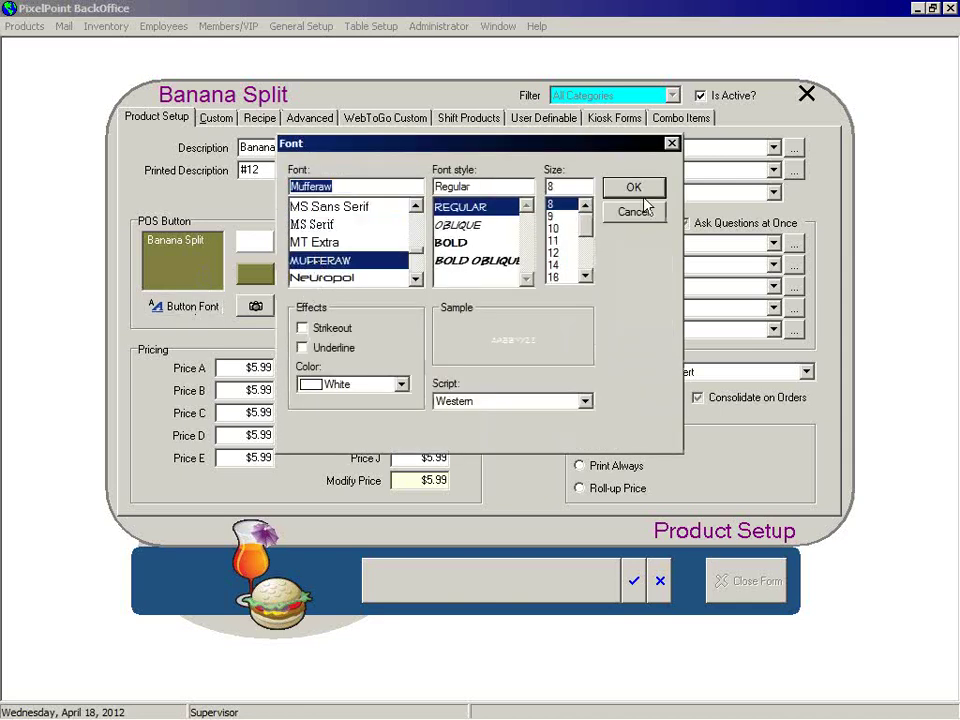
click(634, 190)
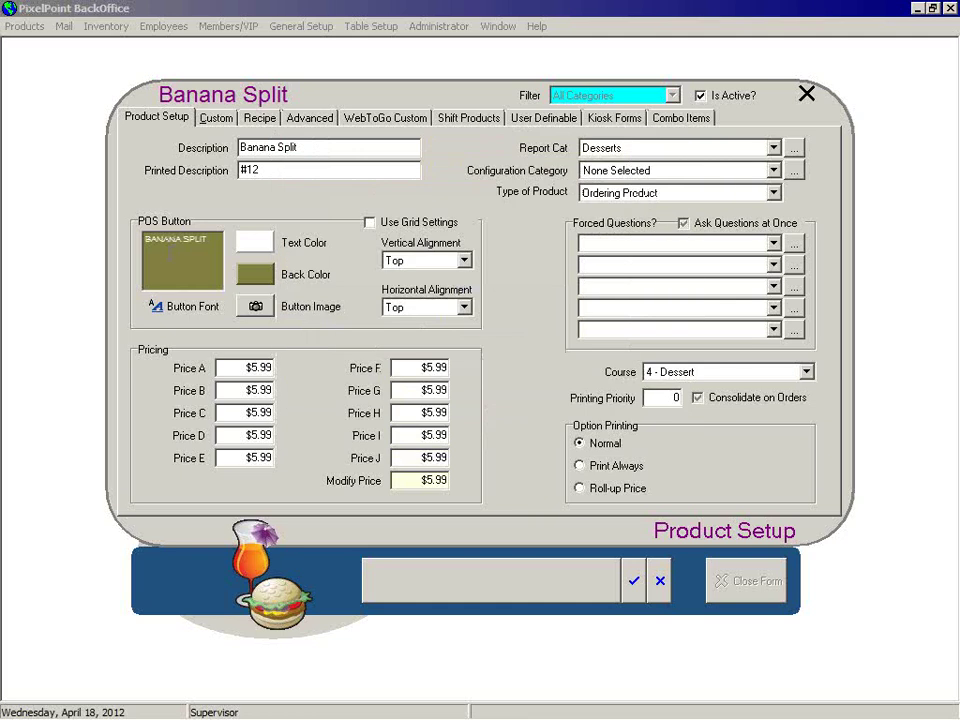
Try loading a product image for Banana Split's POS button, and cancel without saving it
click(255, 306)
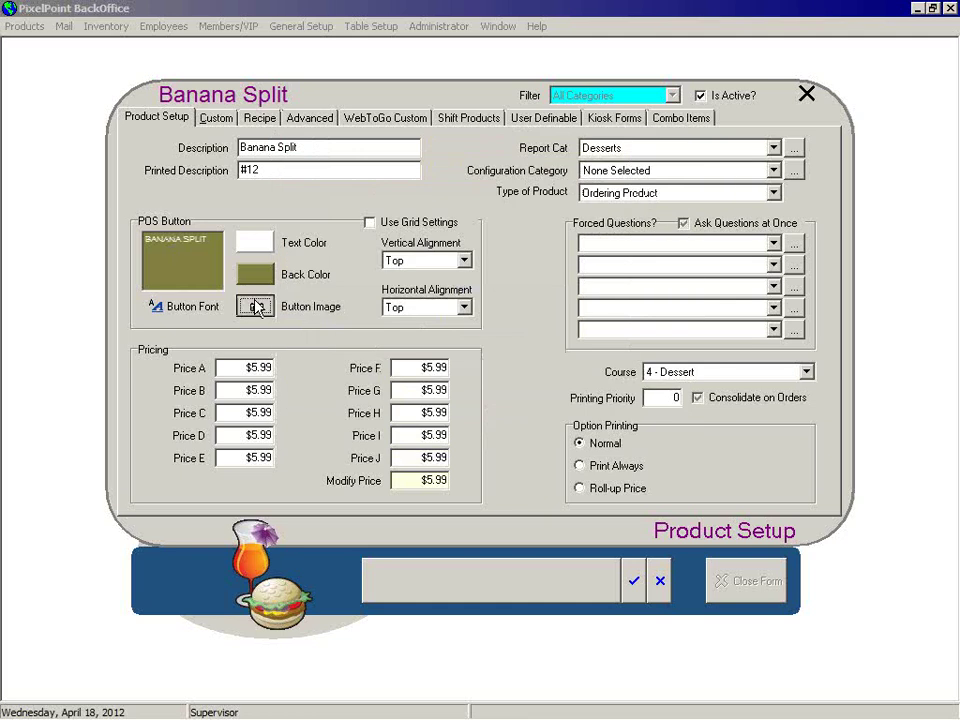
click(585, 268)
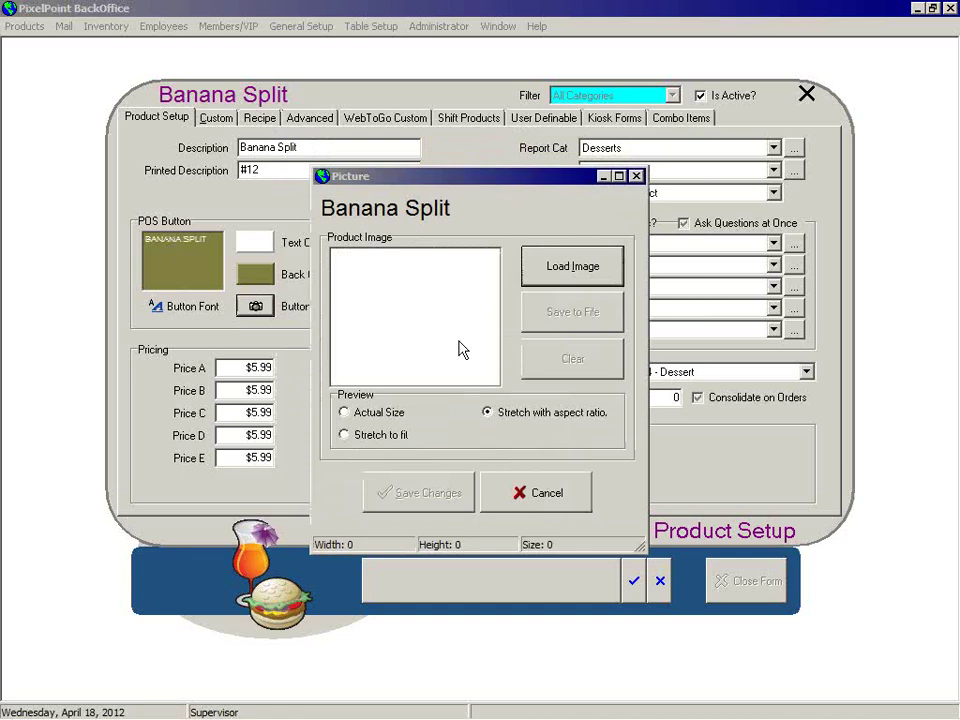
click(481, 220)
click(619, 423)
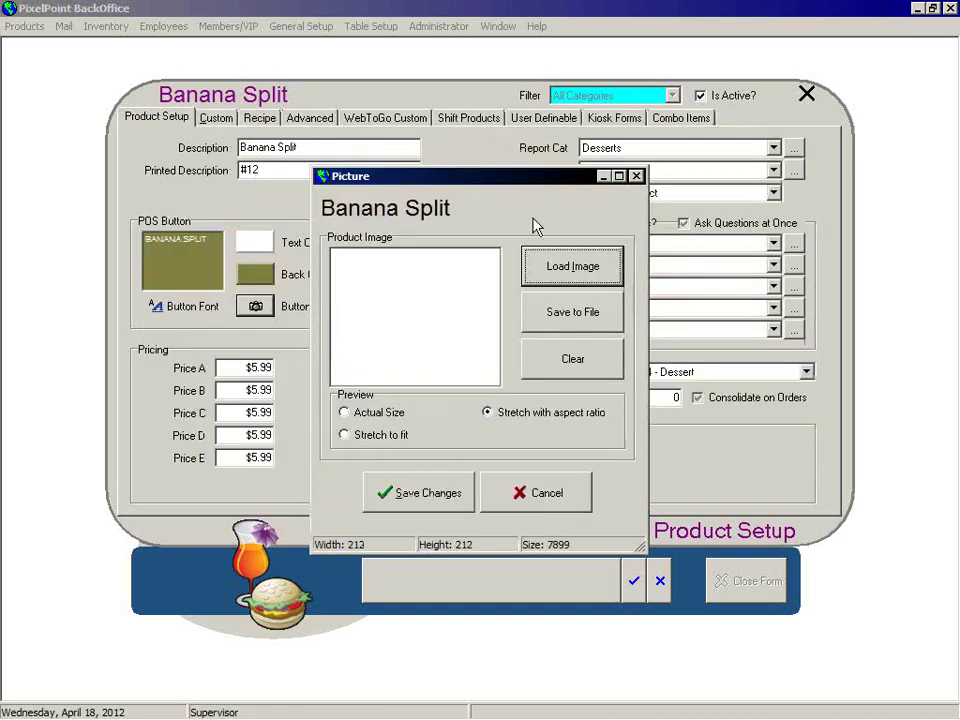
click(533, 512)
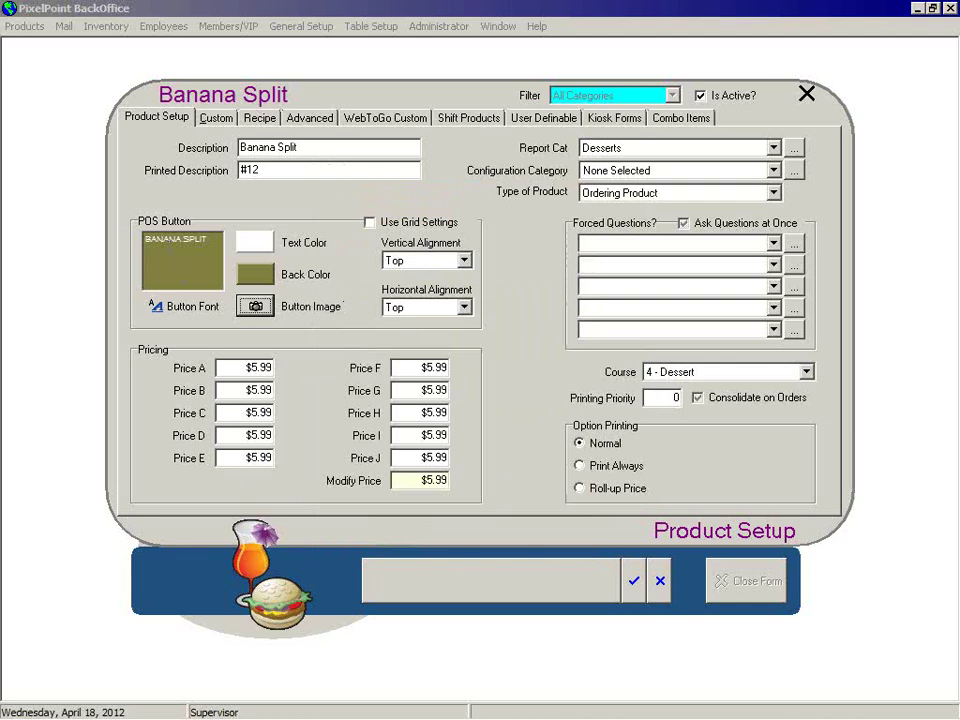
Check the vertical and horizontal alignment options of Banana Split's POS button and turn Use Grid Settings back on
click(463, 262)
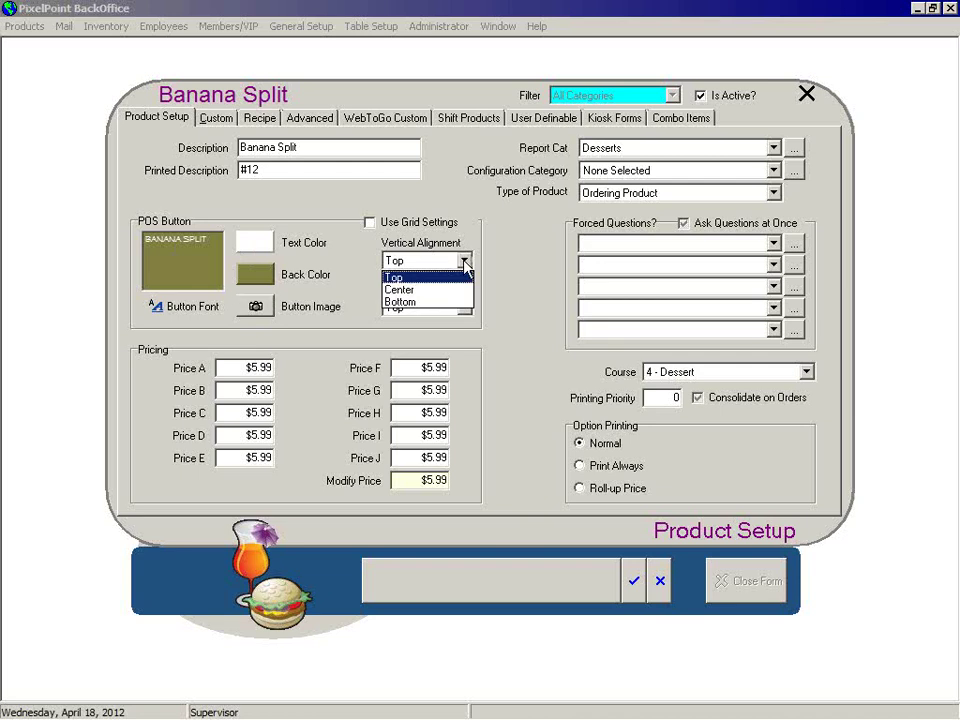
click(463, 262)
click(464, 308)
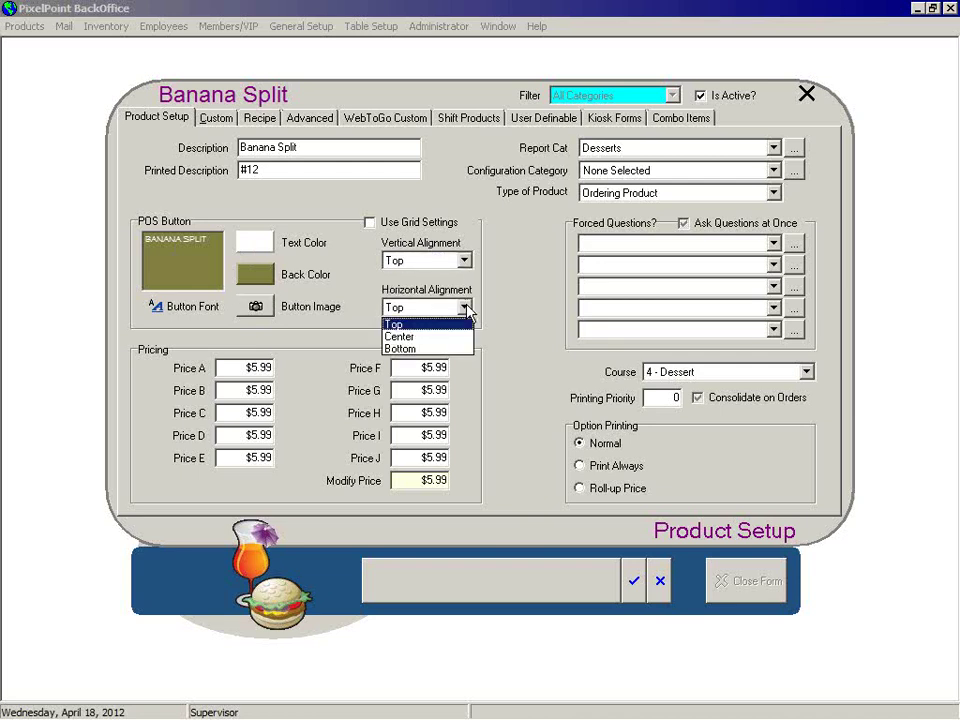
click(465, 309)
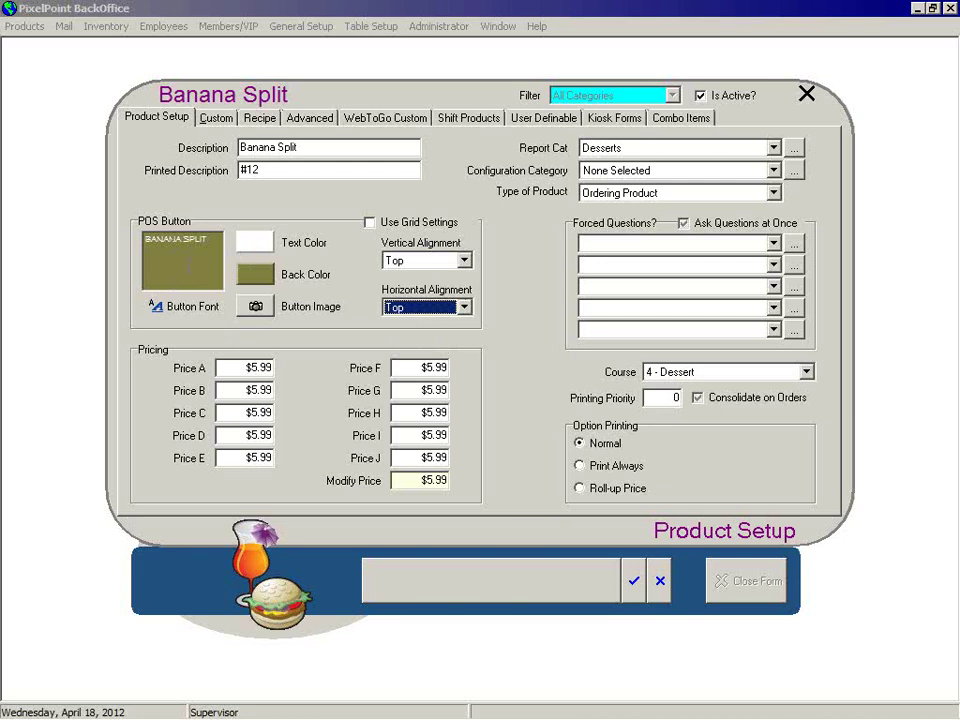
click(372, 224)
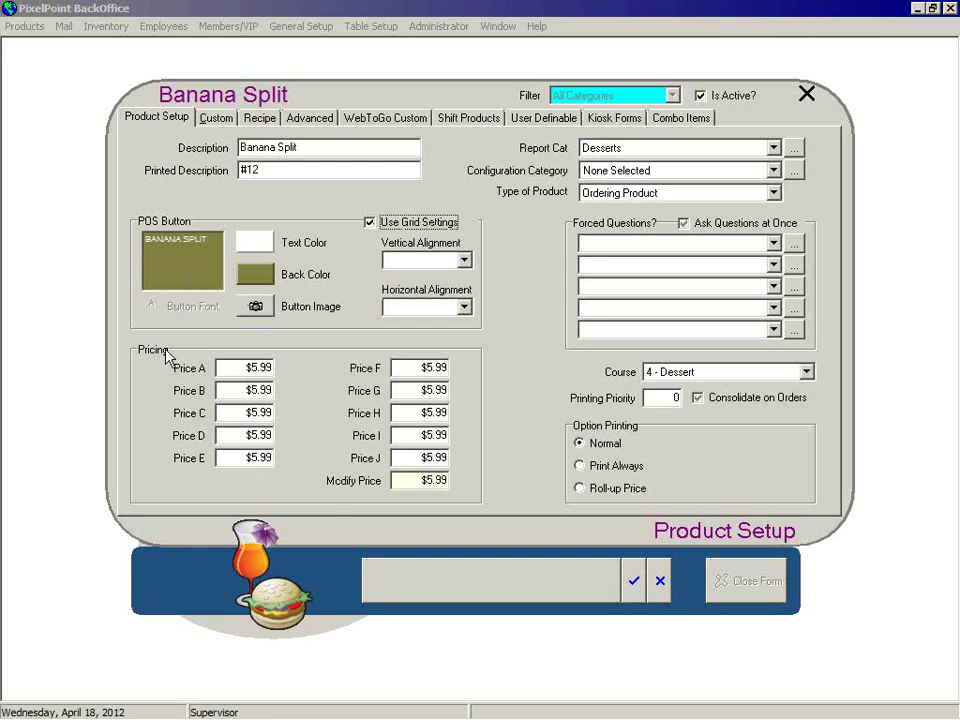
Set Price B of Banana Split to $4.99
click(236, 368)
key(shift+Home)
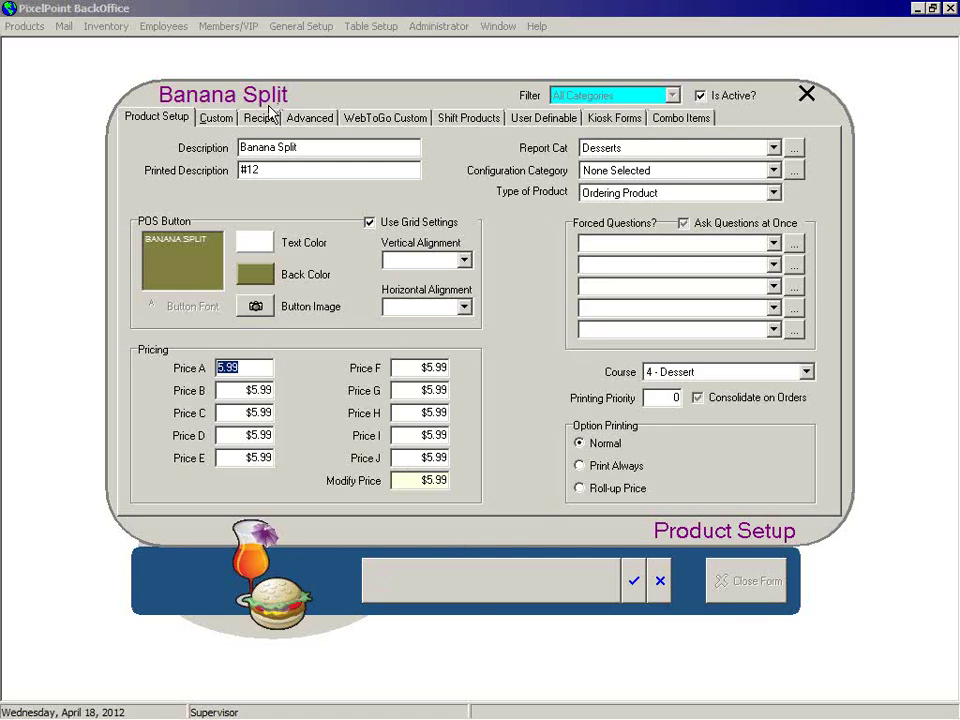
click(226, 390)
drag(255, 390, 128, 394)
text(4.99)
key(Tab)
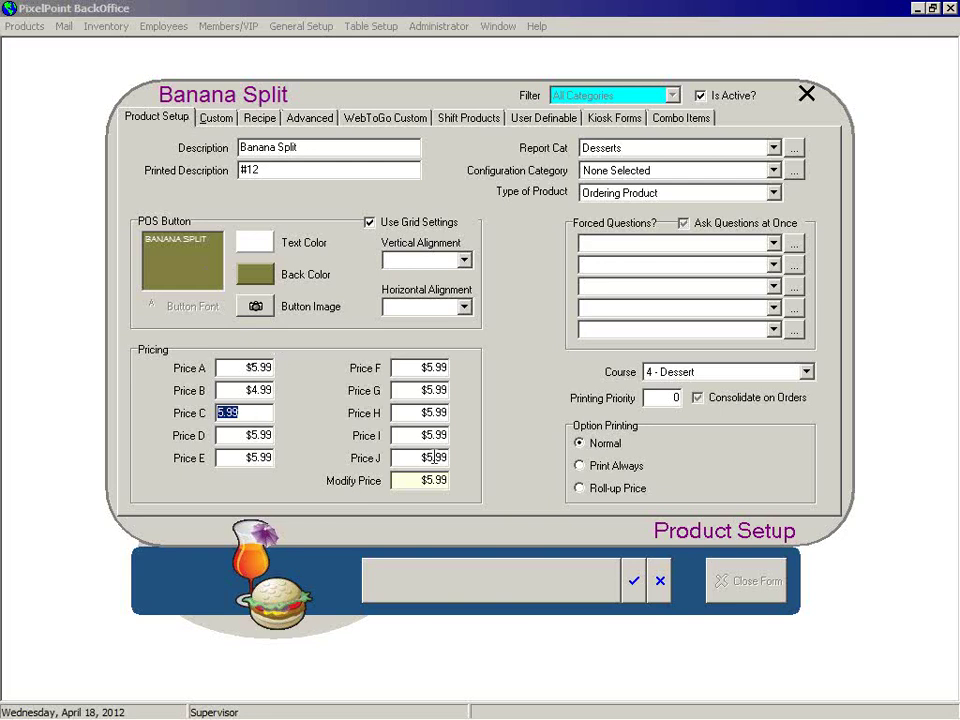
Leave the Modify Price field and editing of Banana Split, and browse back through Asian Panini to the Bacon product
click(424, 481)
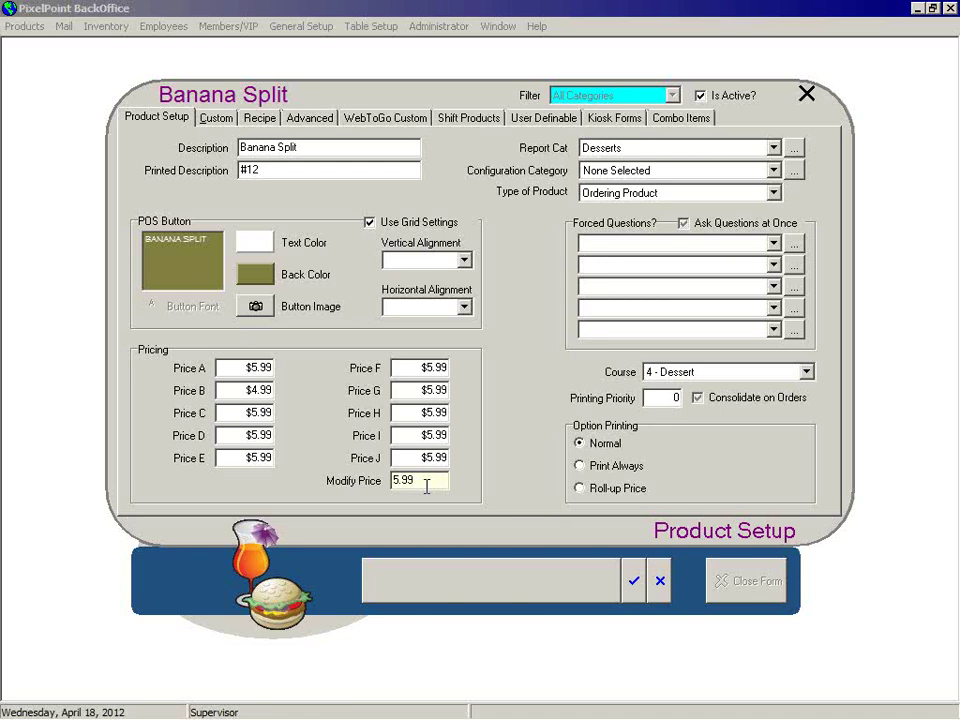
key(Escape)
click(433, 389)
click(414, 581)
click(414, 581)
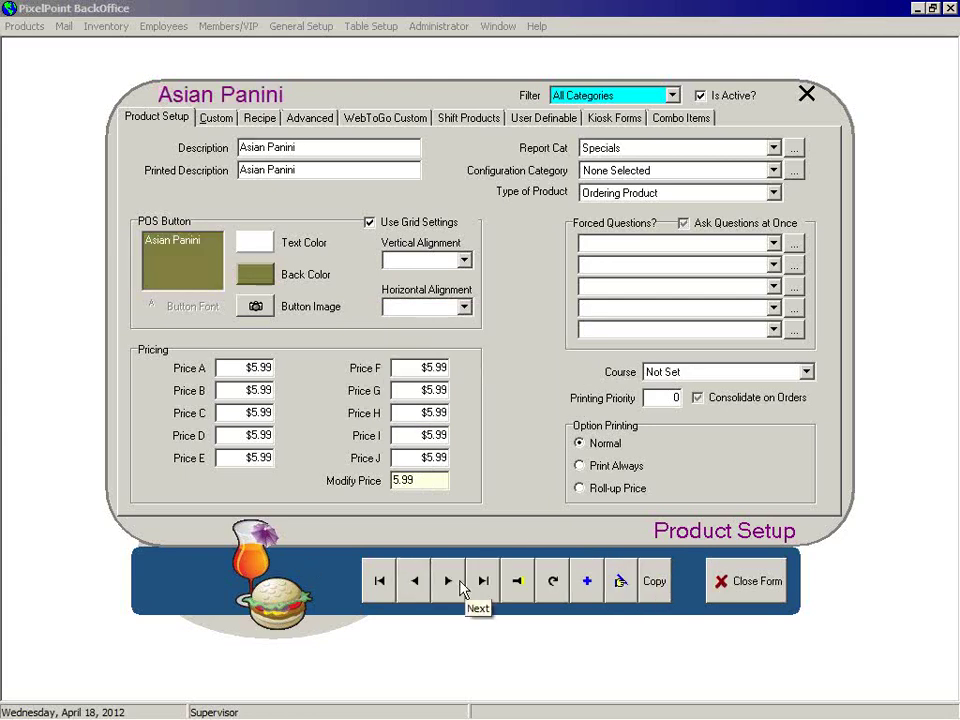
click(446, 583)
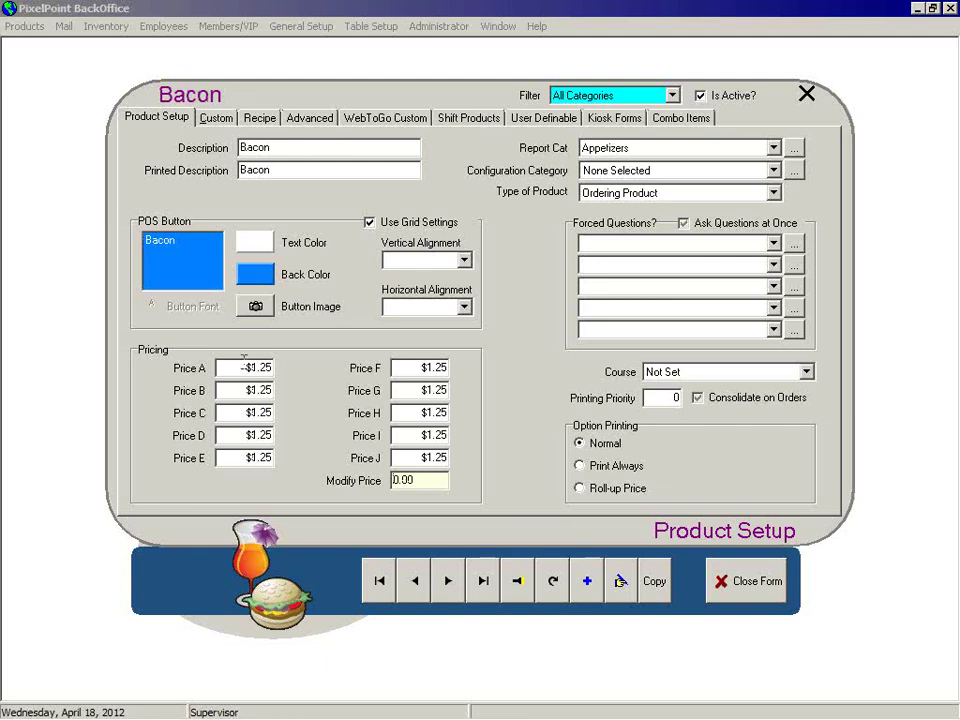
Move from Bacon forward to the Banana Split product and check the report categories available for it
click(244, 368)
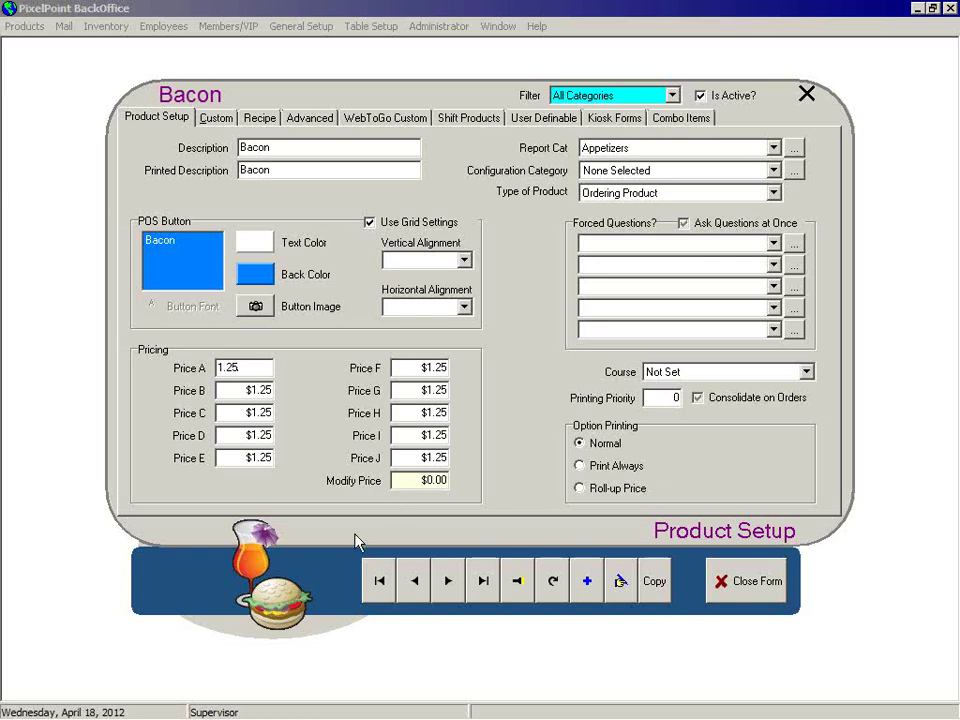
click(450, 583)
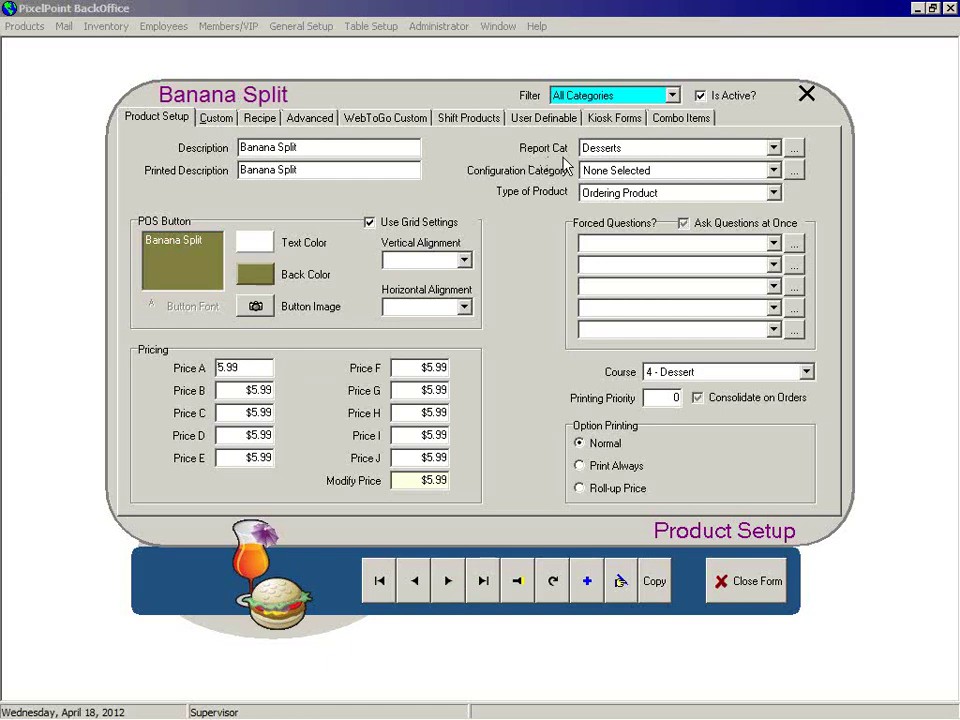
click(773, 148)
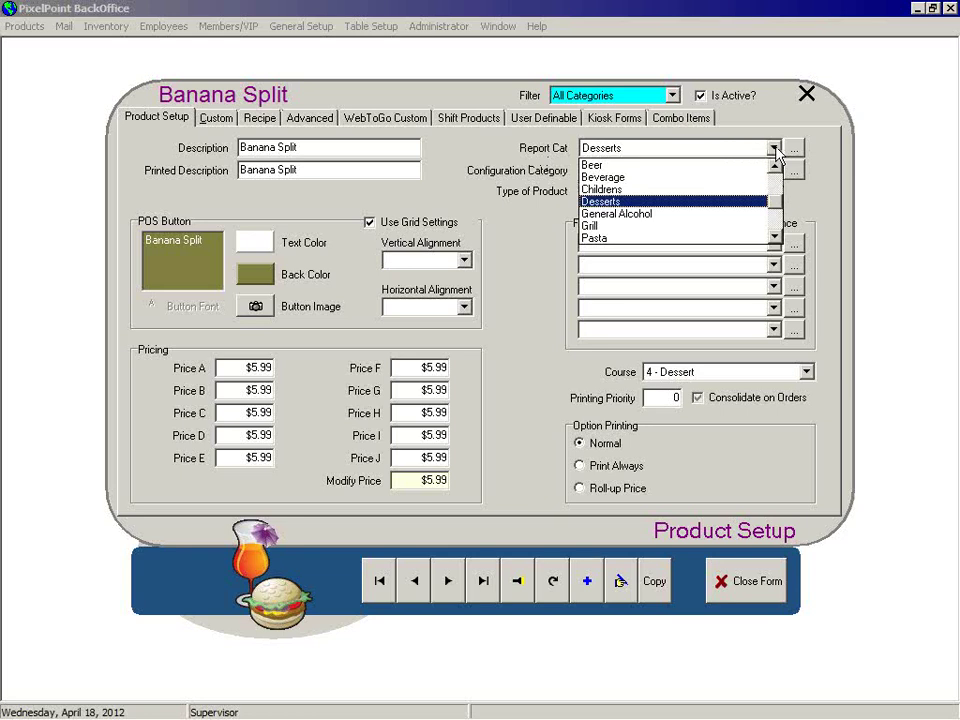
click(775, 149)
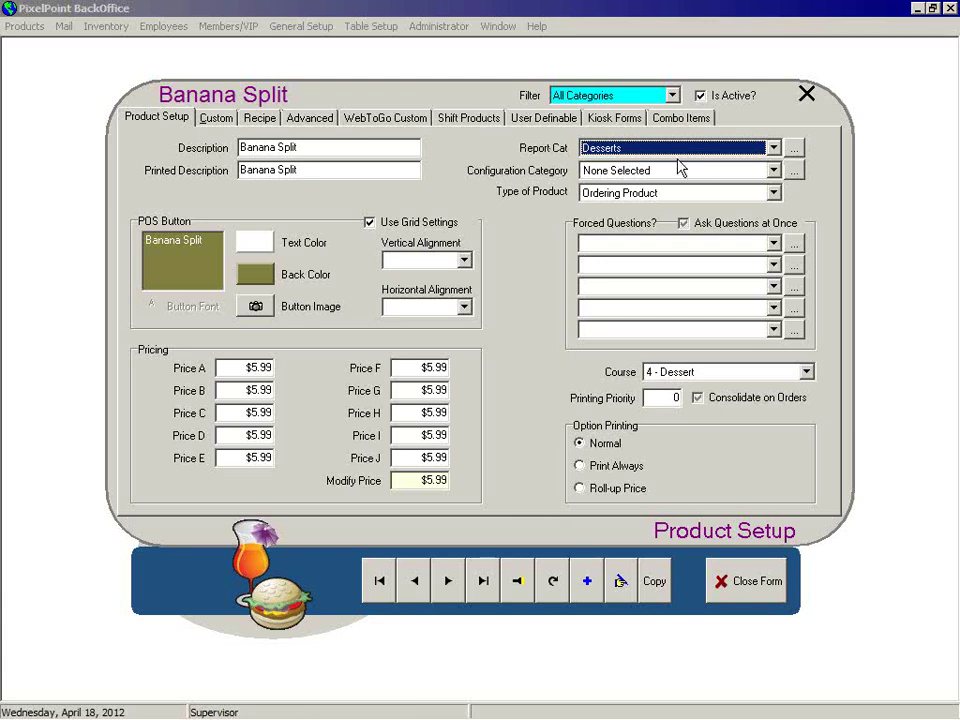
Start a new report category from Banana Split's report category search, and cancel it without changing the assigned category
click(794, 154)
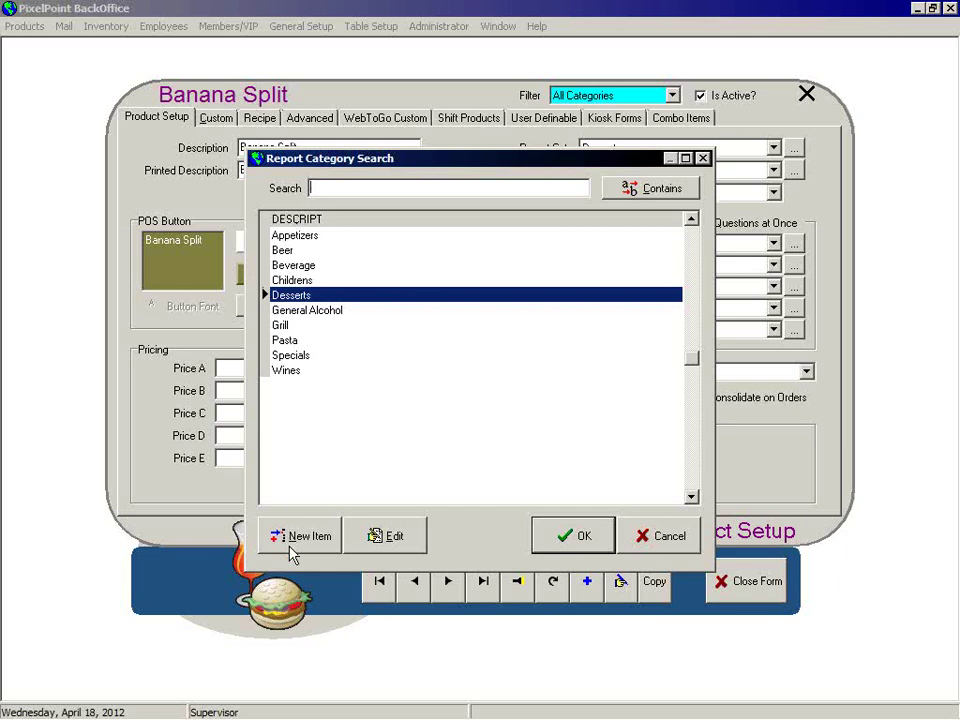
click(325, 546)
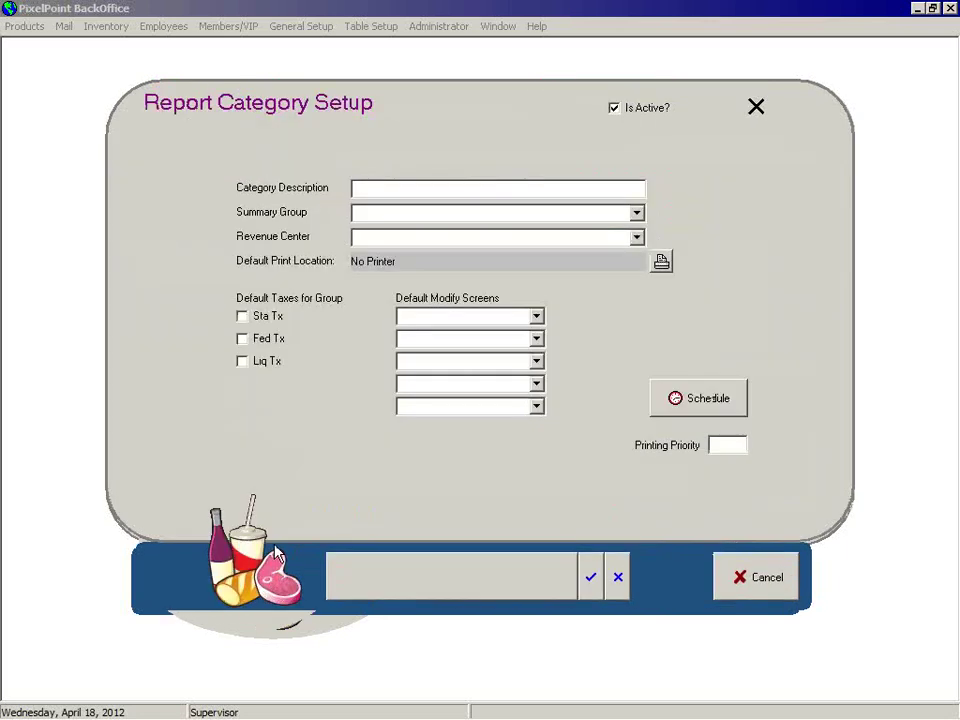
click(726, 574)
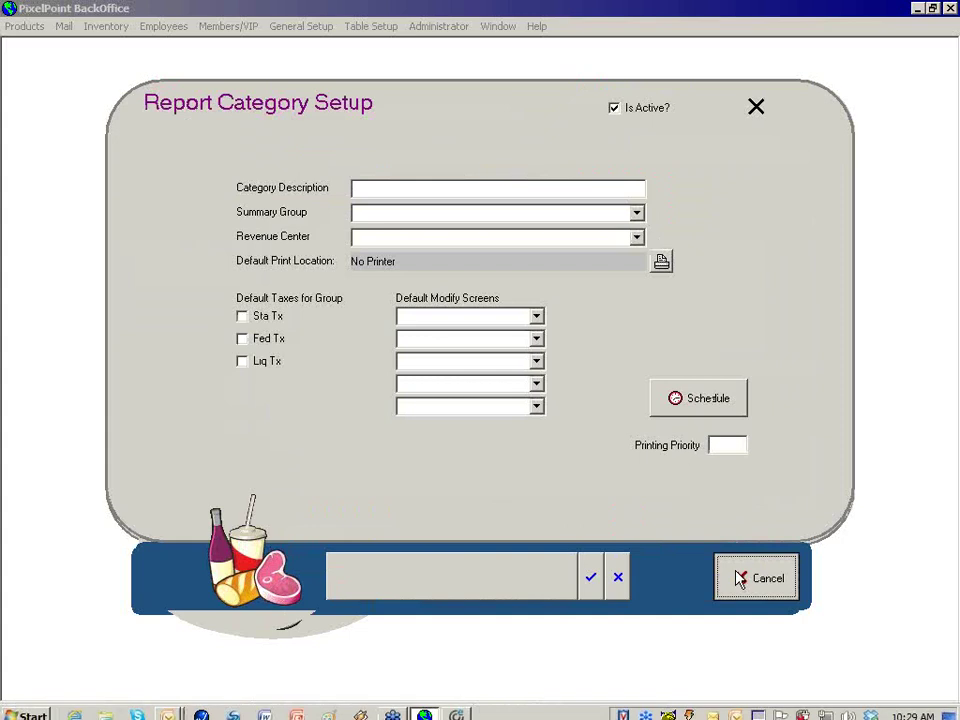
click(433, 399)
click(476, 390)
click(618, 577)
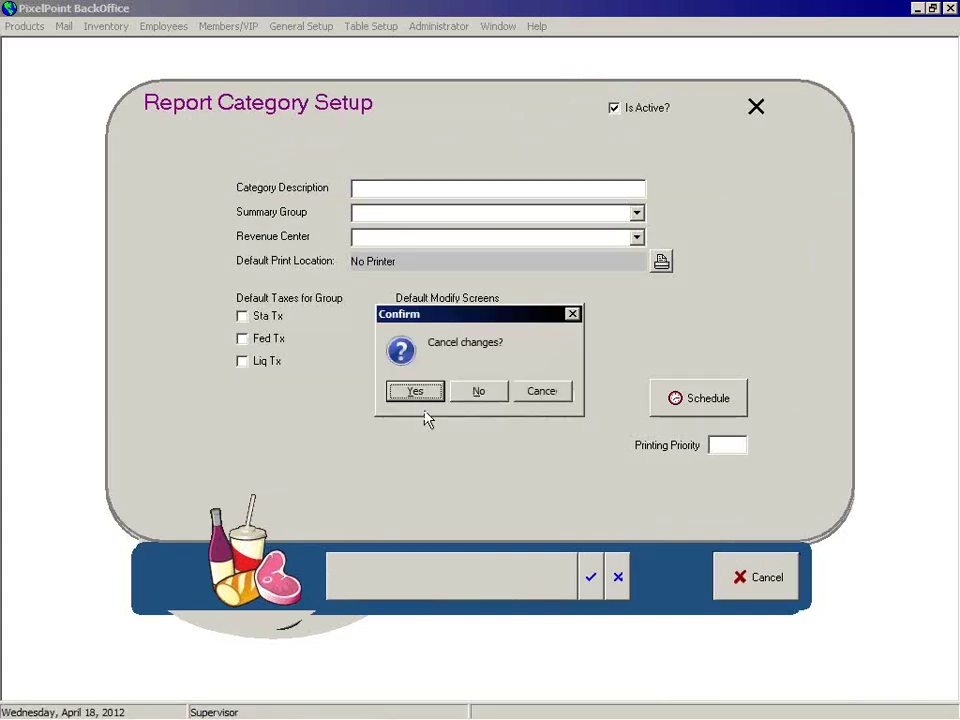
click(414, 390)
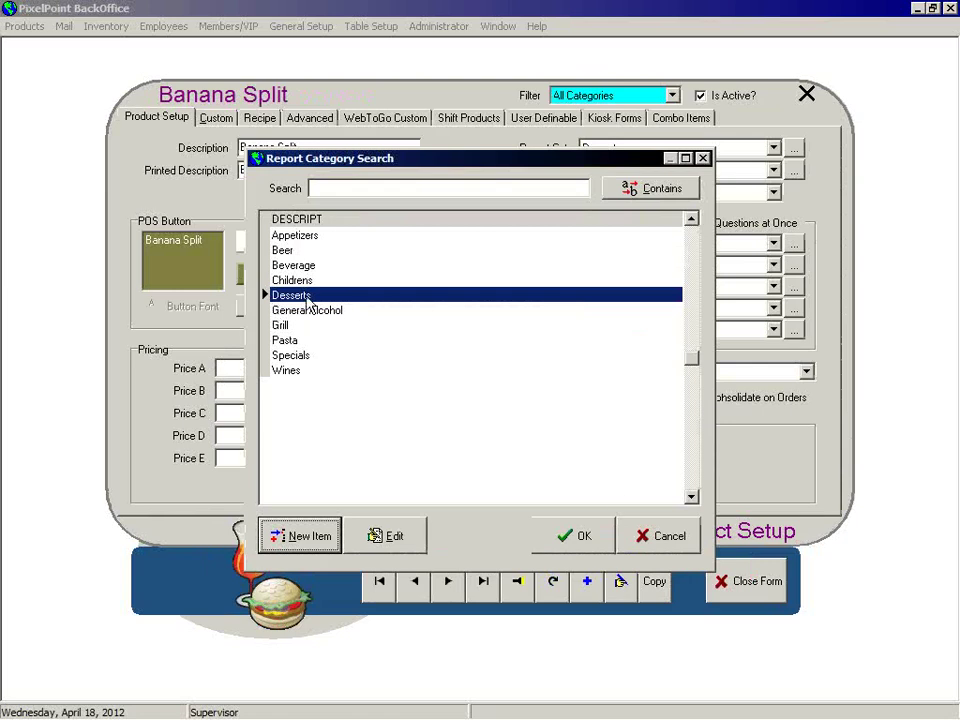
click(669, 546)
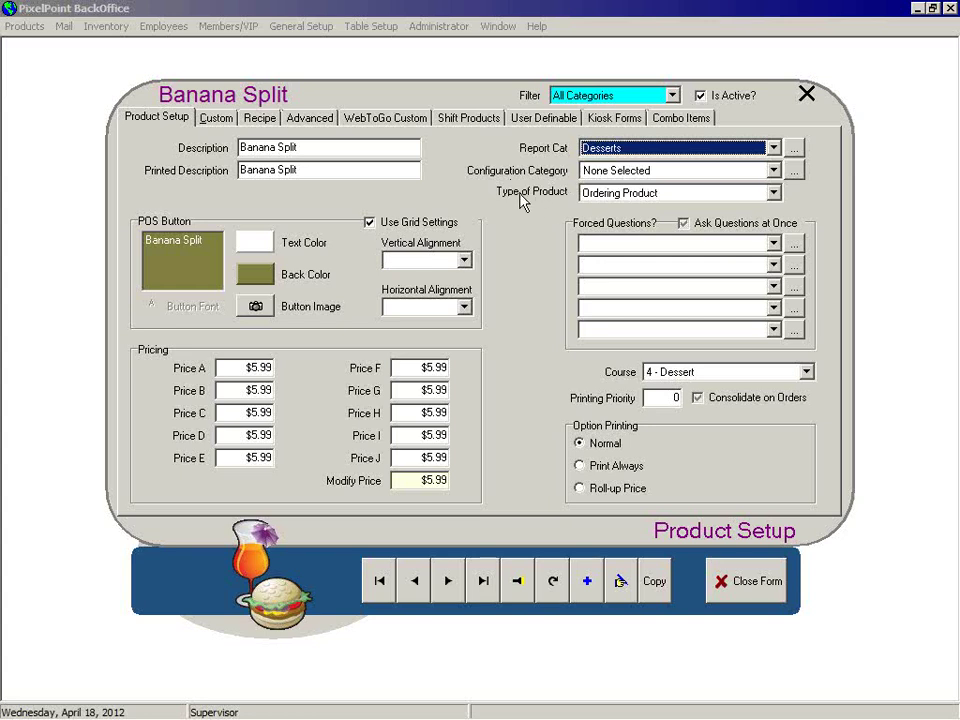
Set Banana Split's type of product to Option (ie Hold)
click(775, 195)
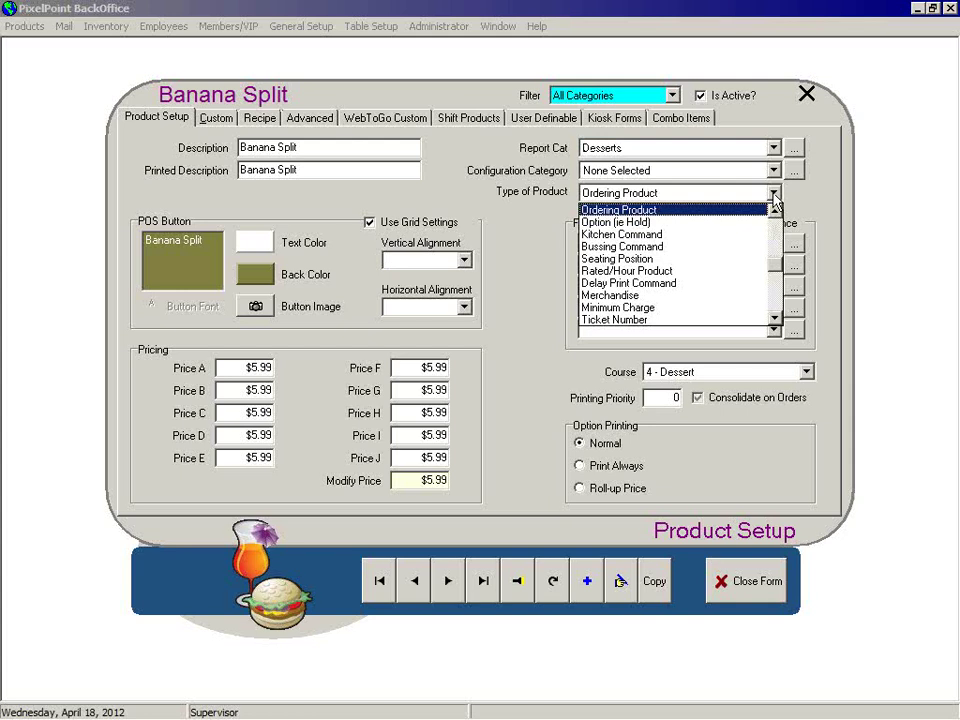
click(603, 222)
Review the available product types from Seating Position through Manual Keyboard, and leave the list without choosing another type
click(773, 193)
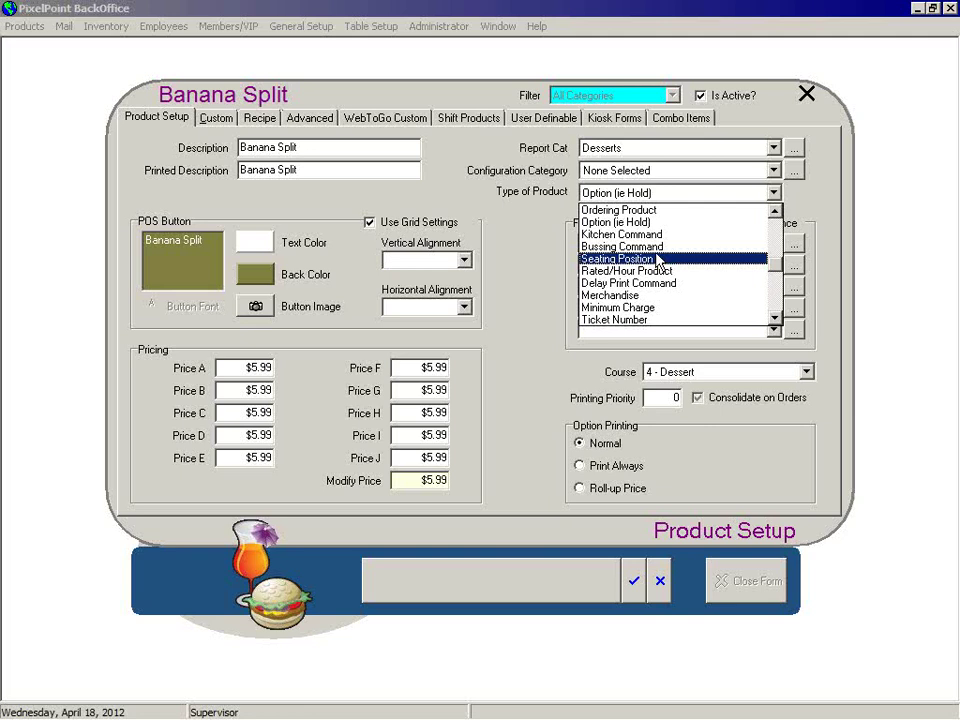
key(Down)
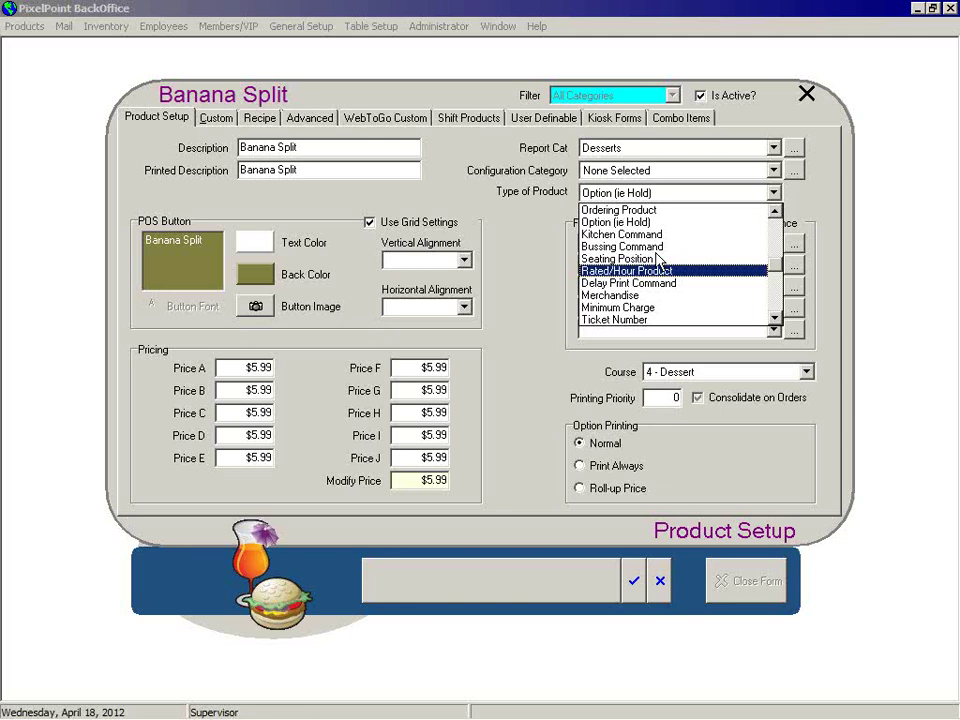
key(Down)
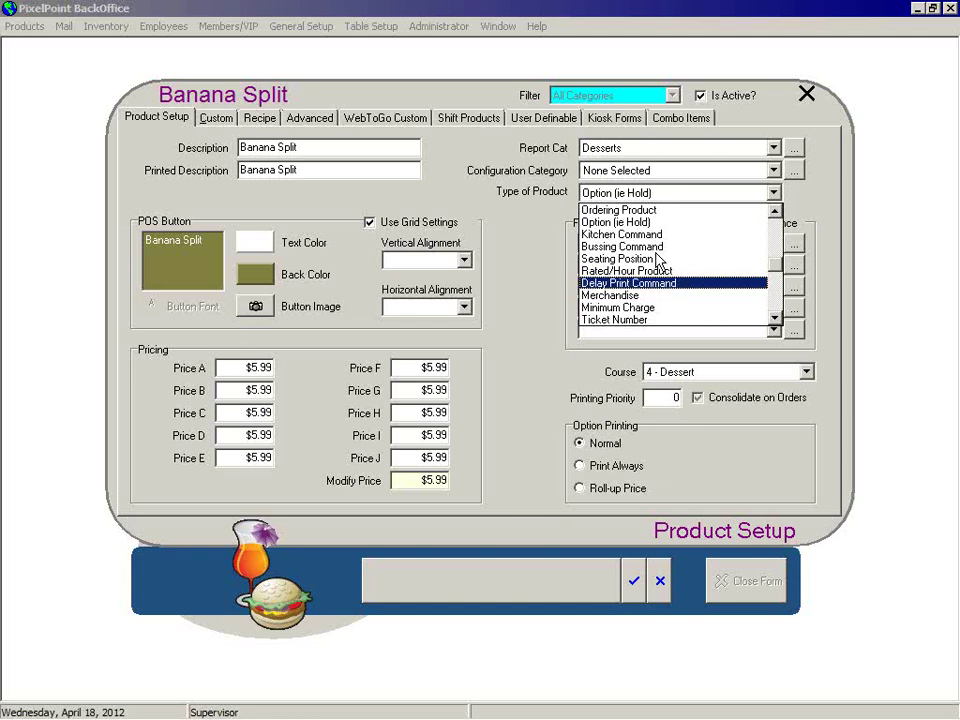
key(Down)
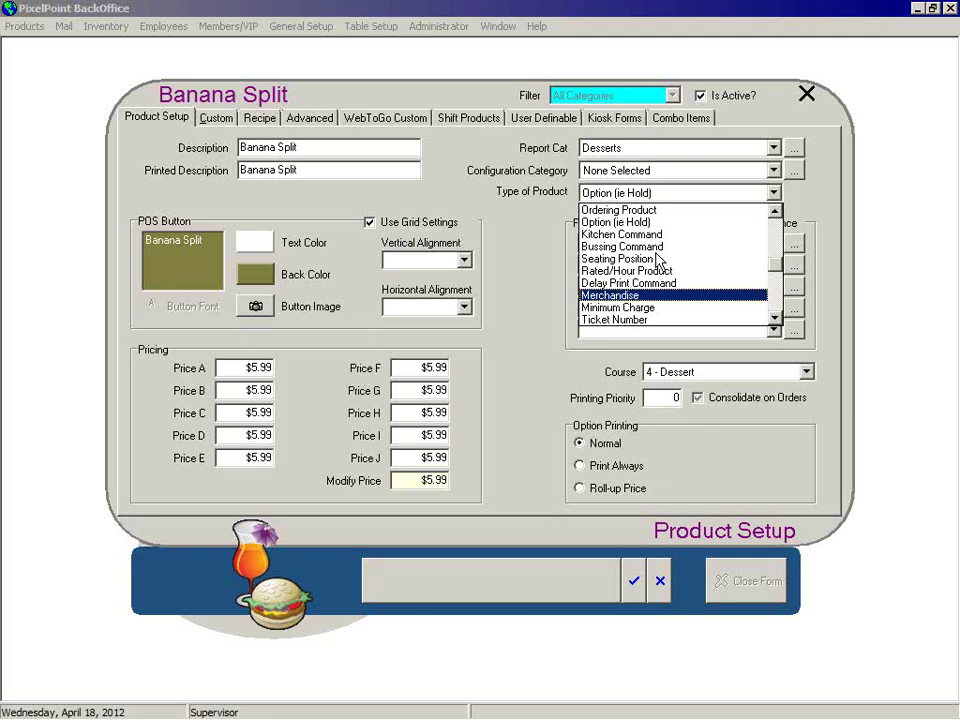
key(Down)
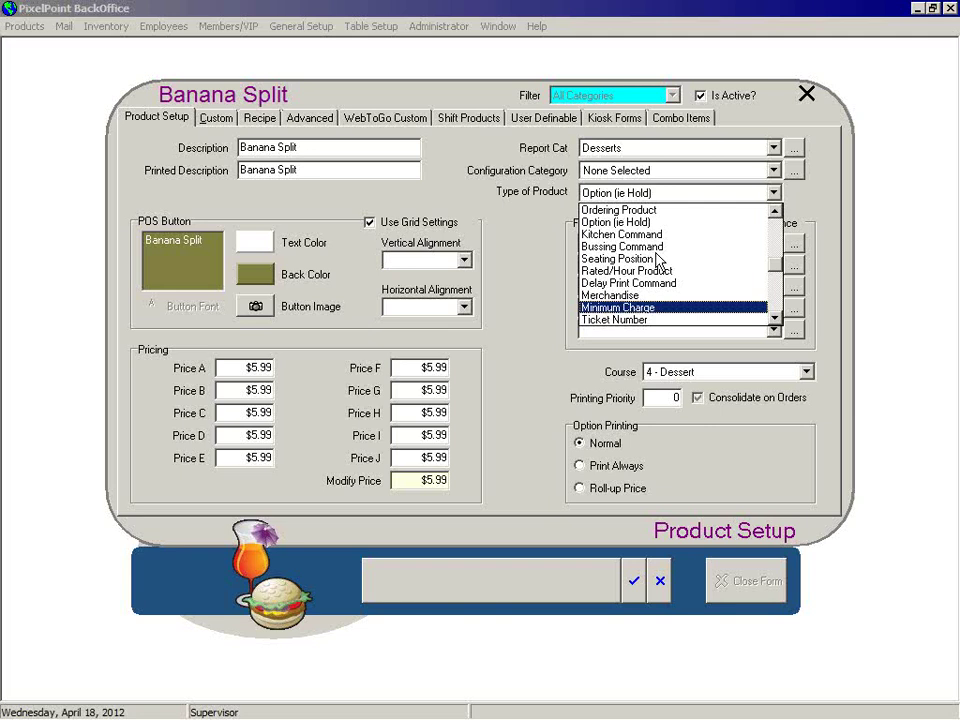
key(Down)
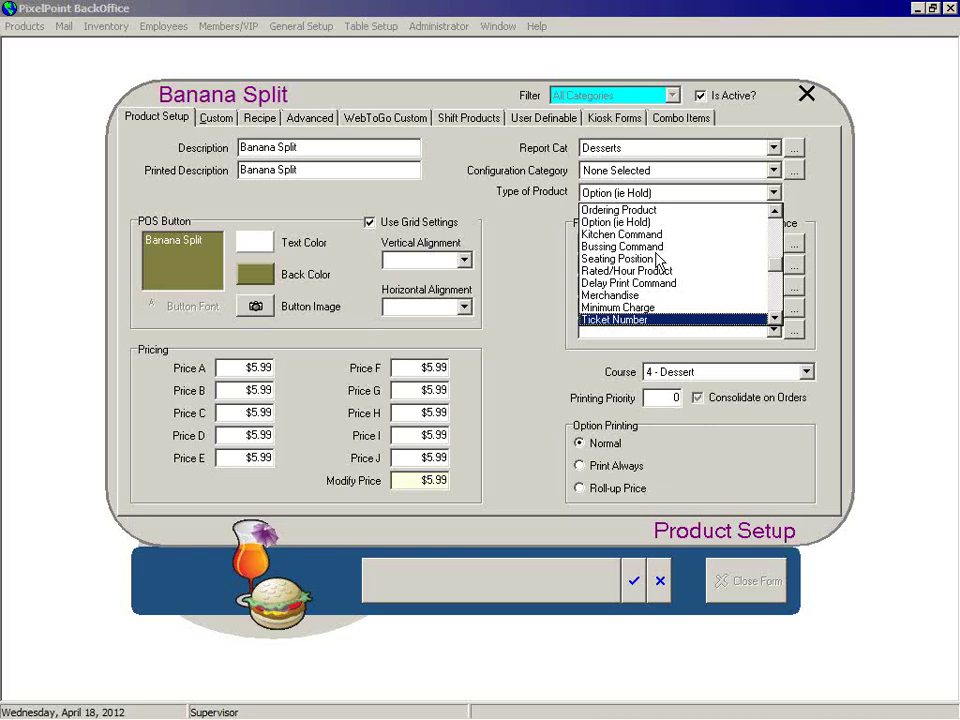
key(Down)
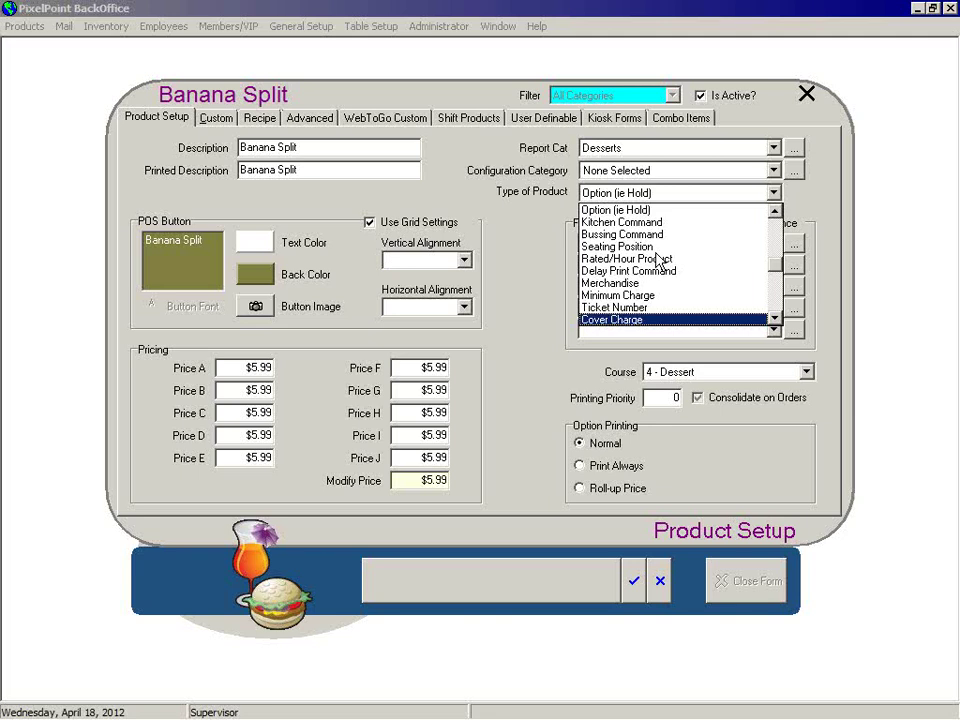
key(Down)
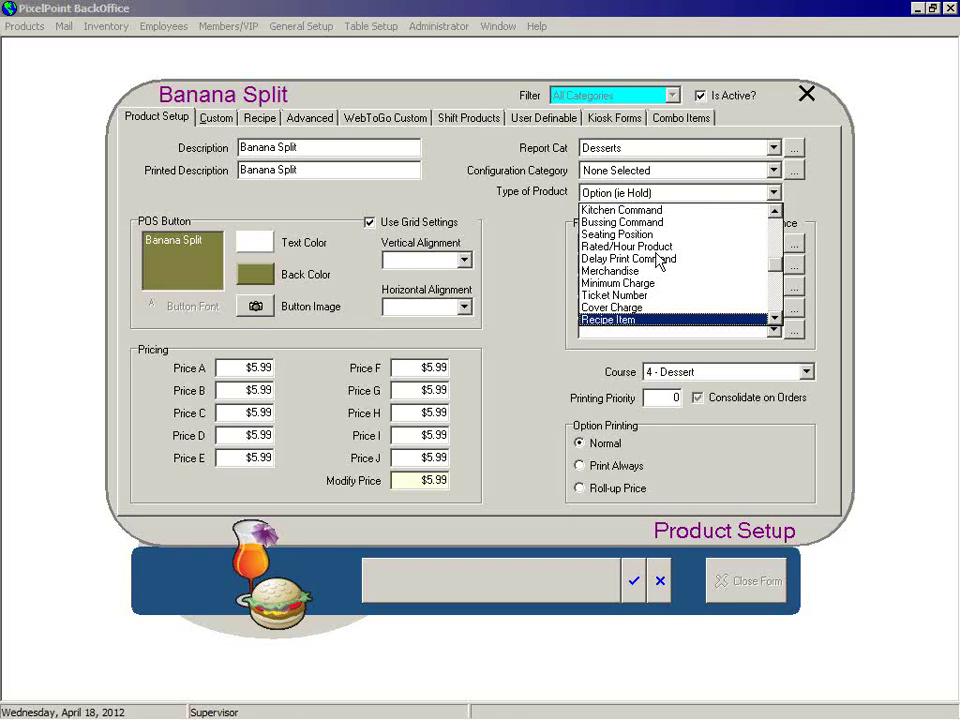
key(Down)
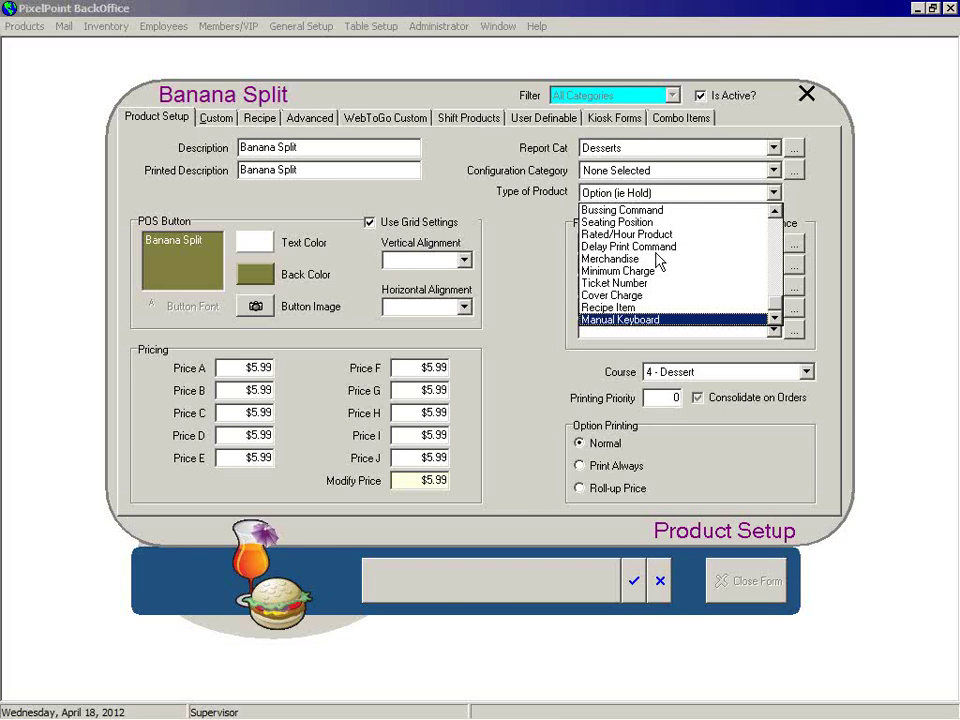
key(Up)
key(Up)
key(Up)
key(Up)
key(Up)
key(Up)
key(Up)
key(Up)
key(Up)
key(Up)
key(Up)
key(Up)
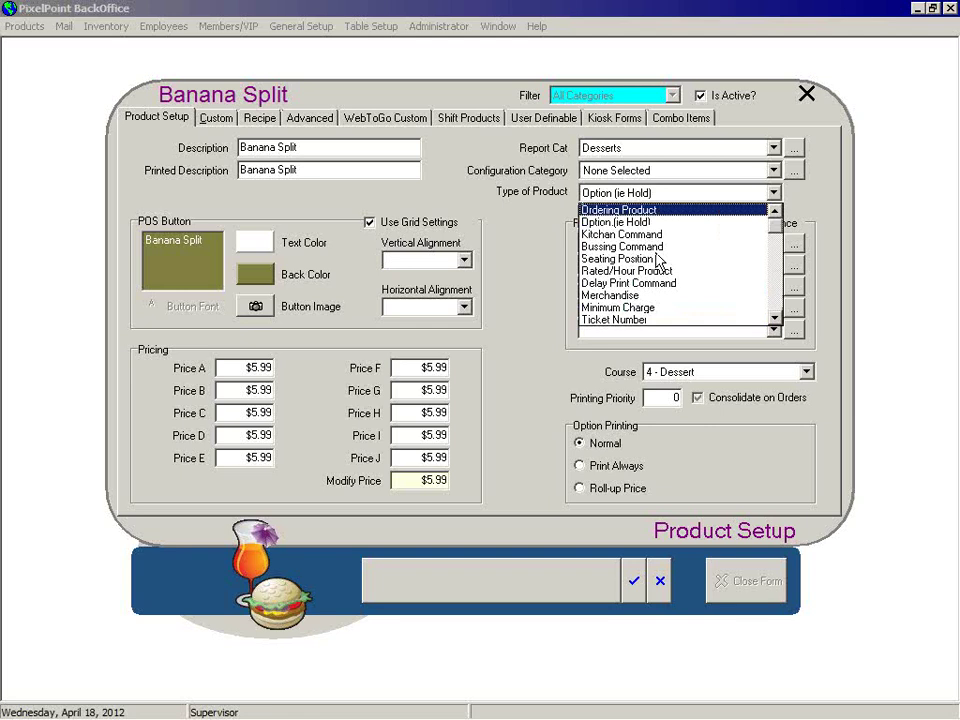
click(452, 185)
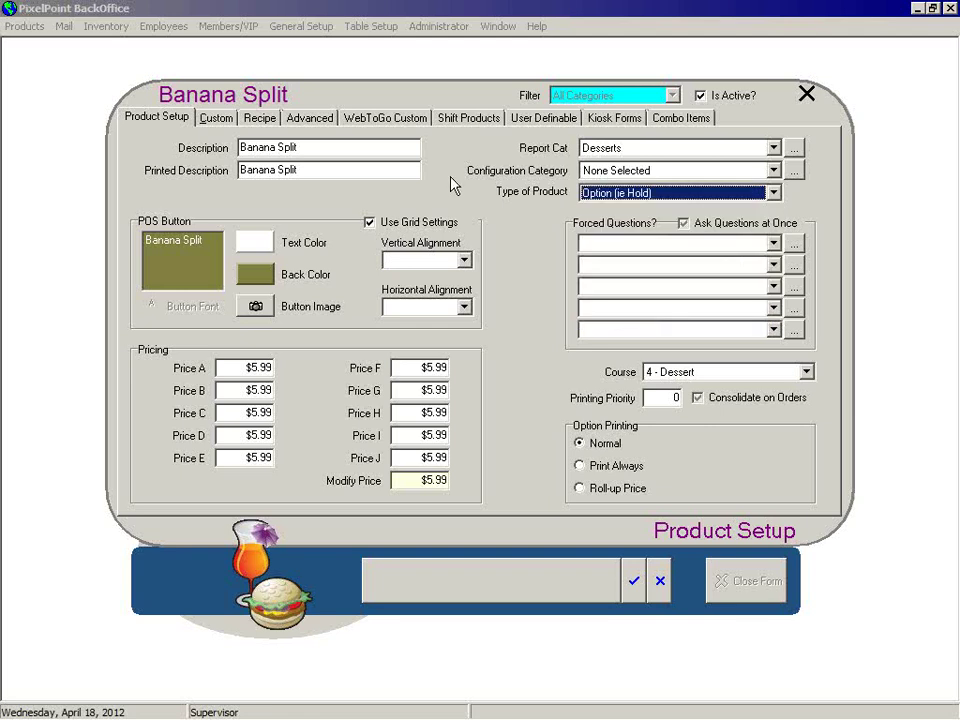
Check the choices for Banana Split's first forced question and turn on Ask Questions at Once
click(618, 244)
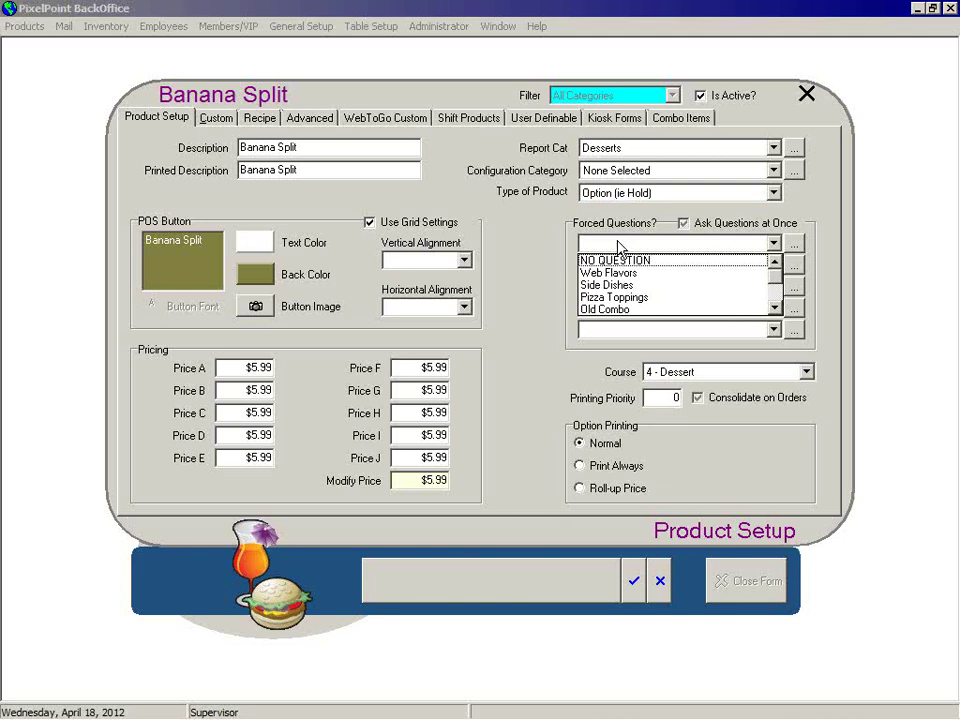
click(542, 282)
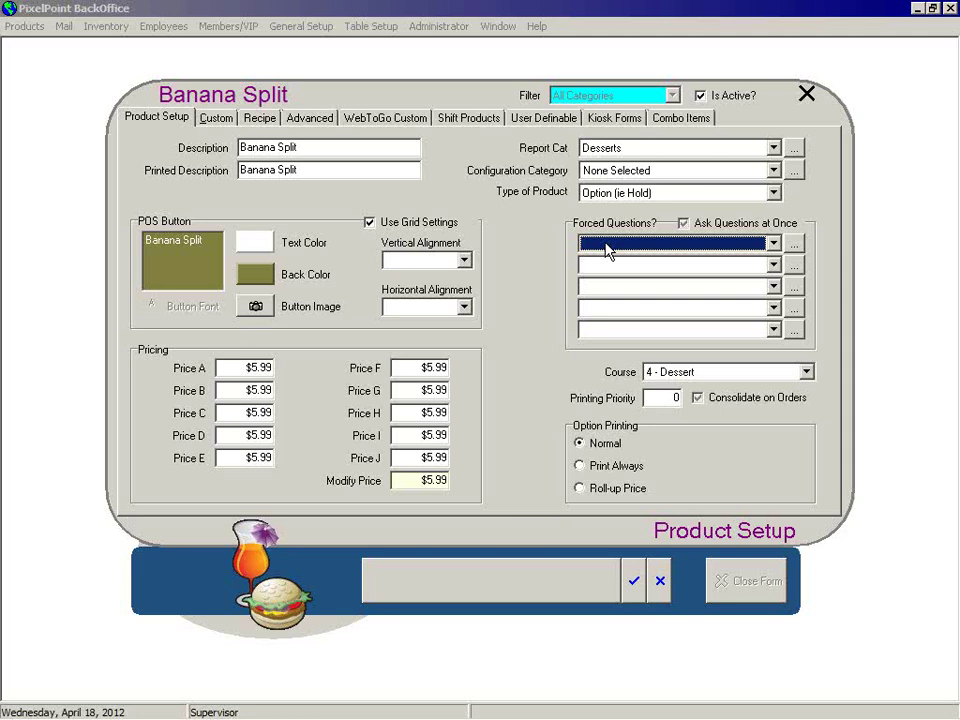
click(773, 245)
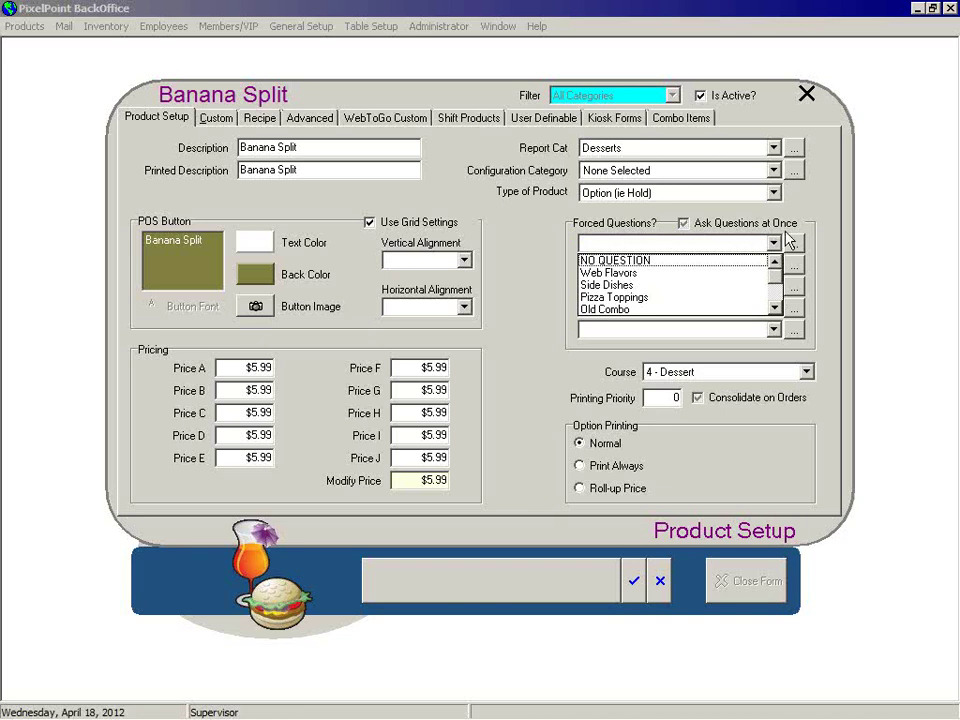
click(797, 224)
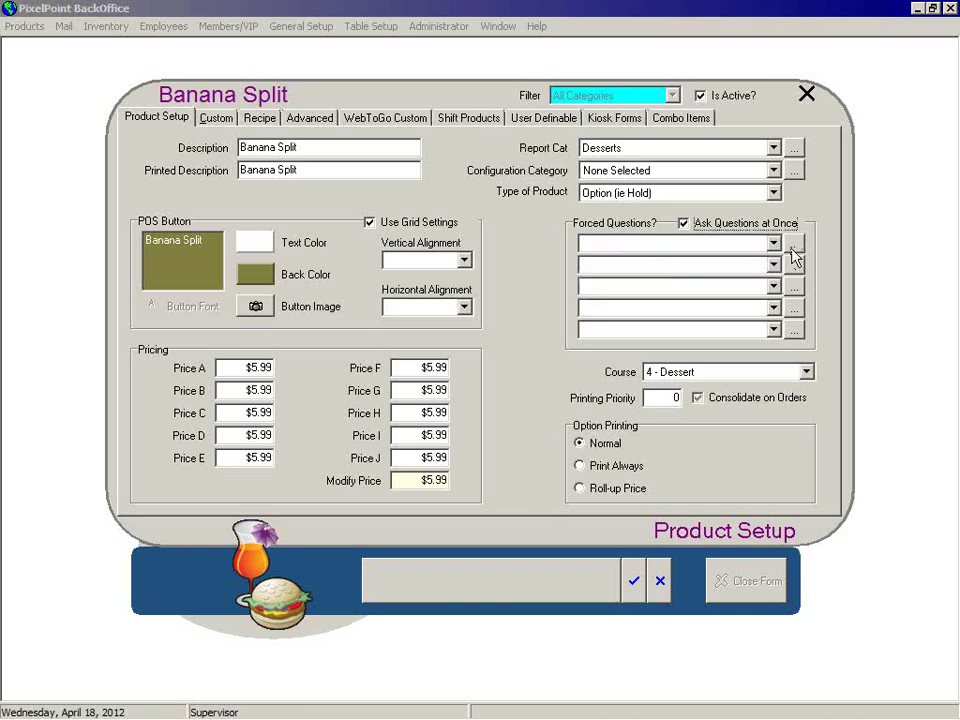
Start a new forced question from the forced question search, and cancel it without assigning any question
click(793, 248)
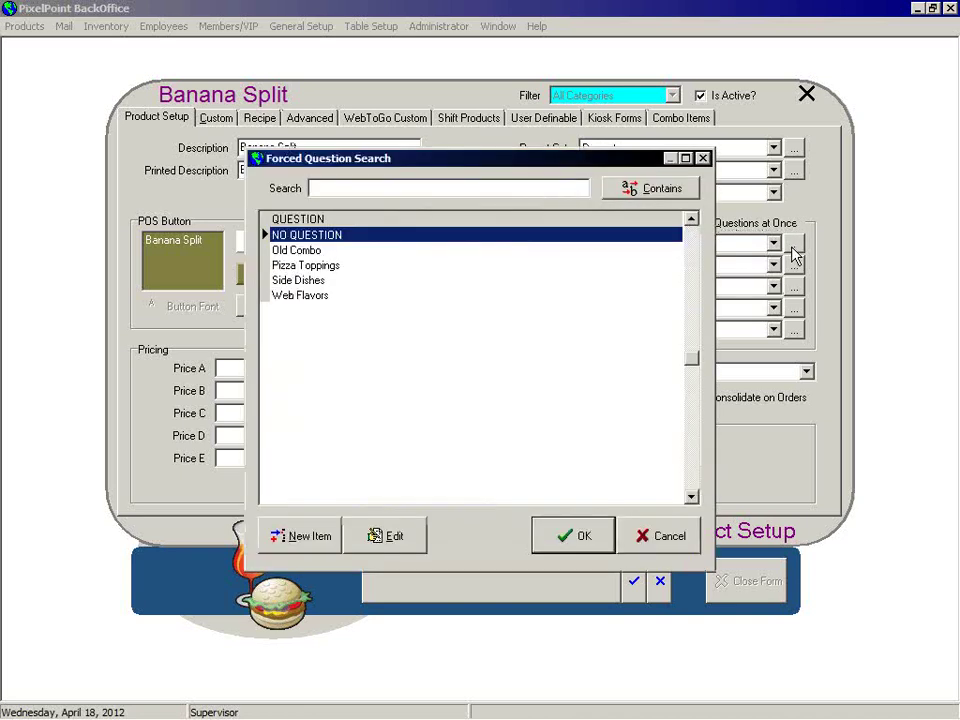
click(316, 538)
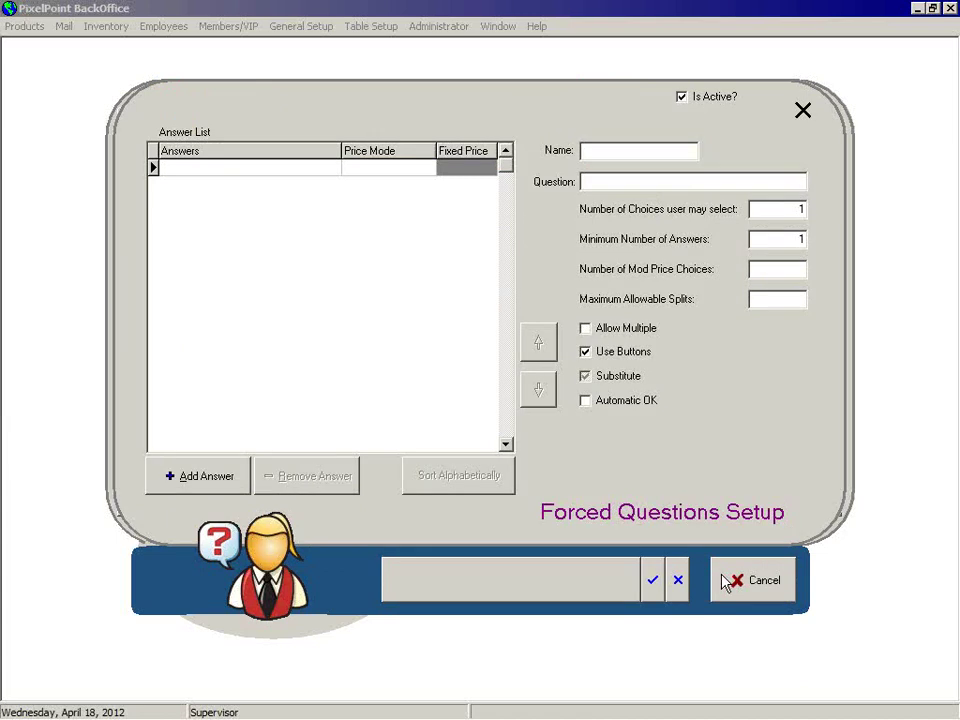
click(678, 582)
click(404, 392)
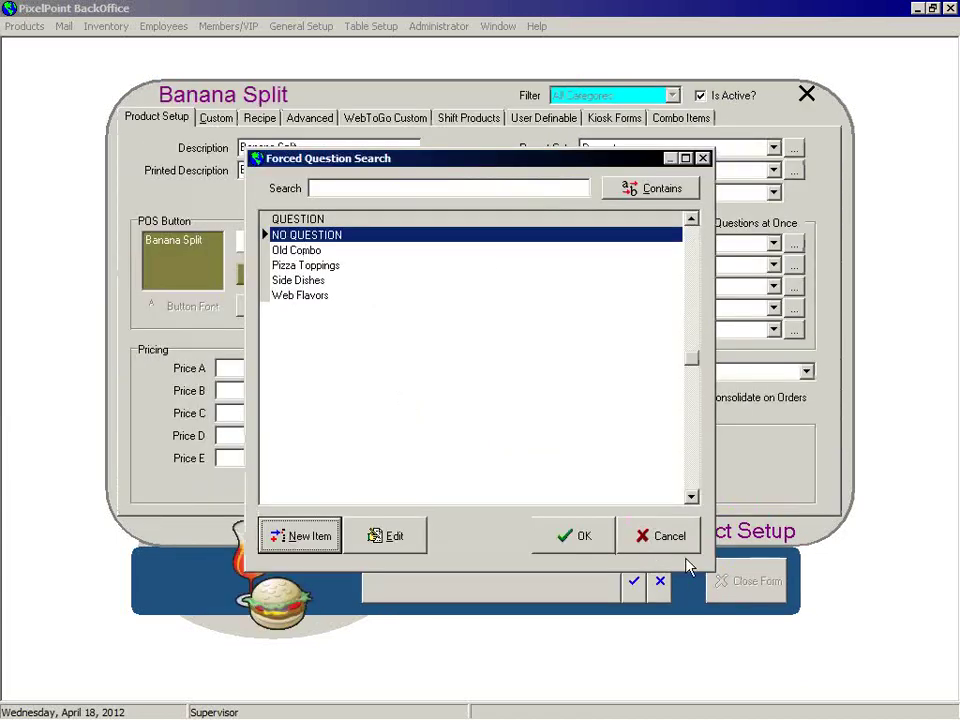
click(664, 535)
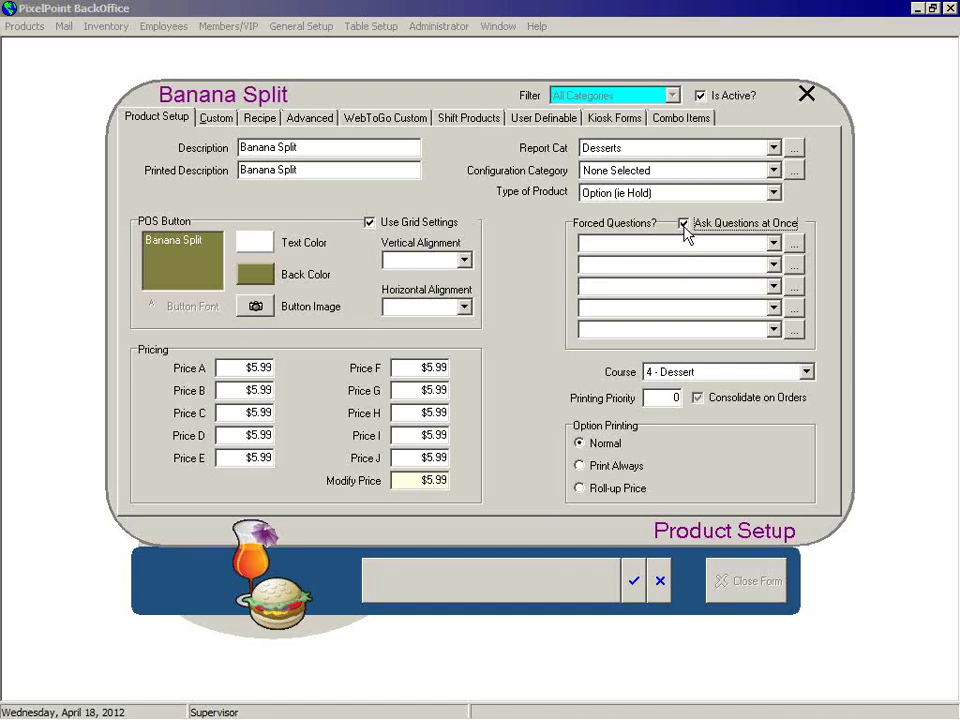
Toggle Ask Questions at Once and restore it to on, and check the course options while keeping 4 - Dessert
click(684, 224)
click(683, 224)
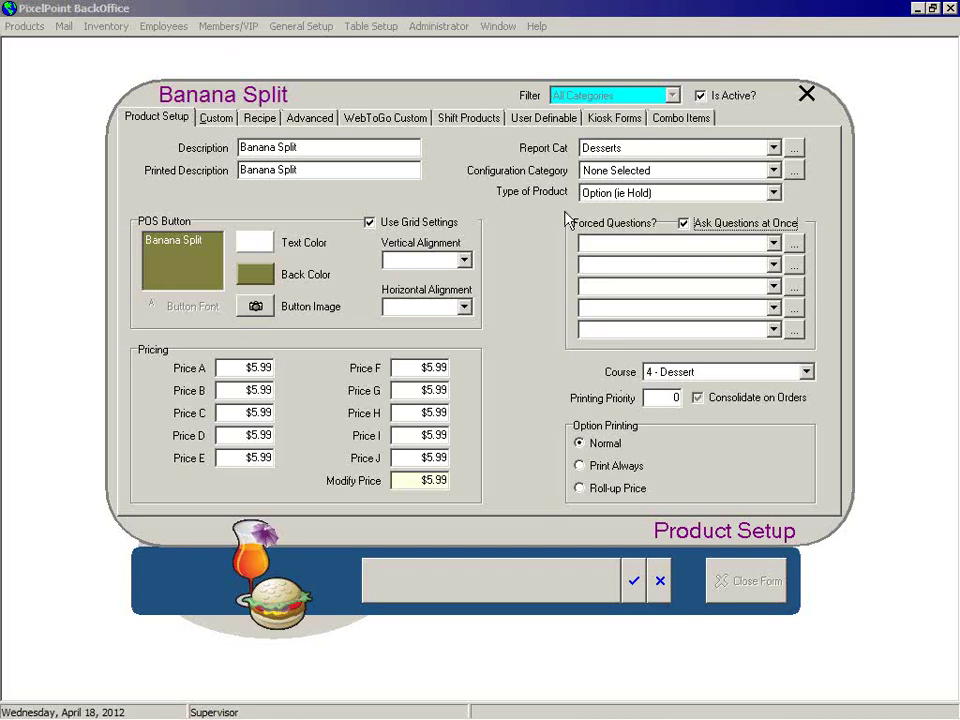
click(807, 372)
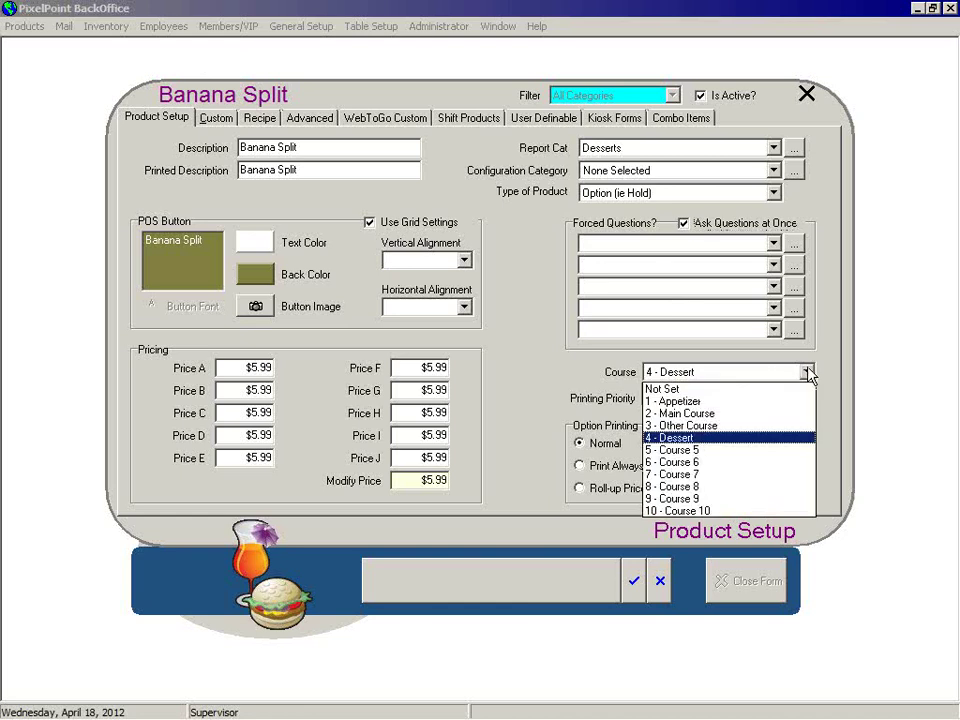
click(533, 378)
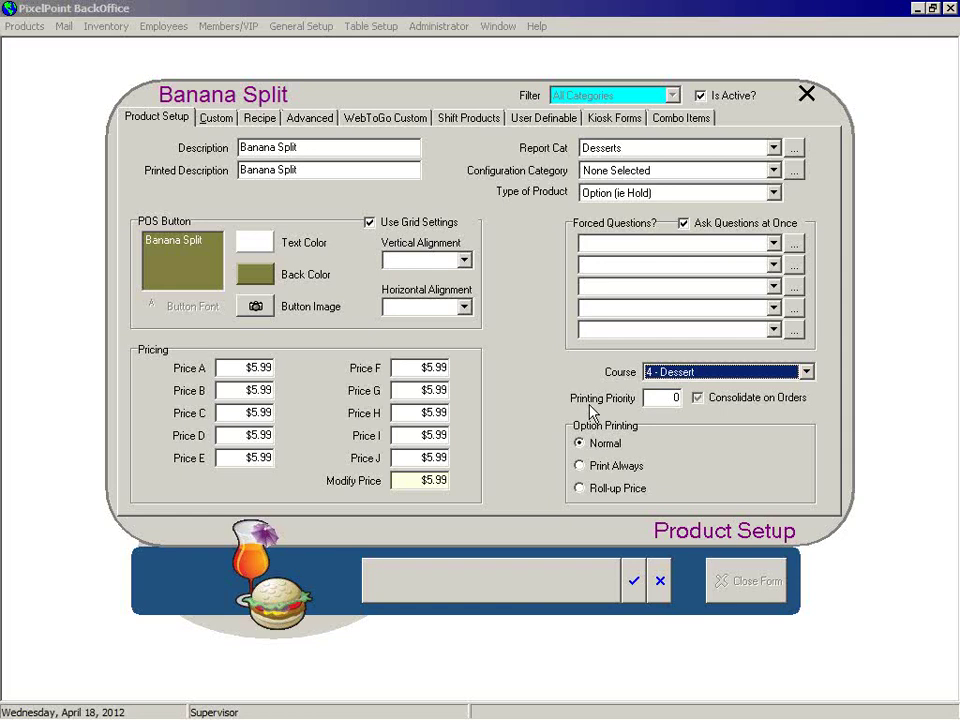
Set Banana Split's printing priority to 99 and turn on Consolidate on Orders
click(655, 397)
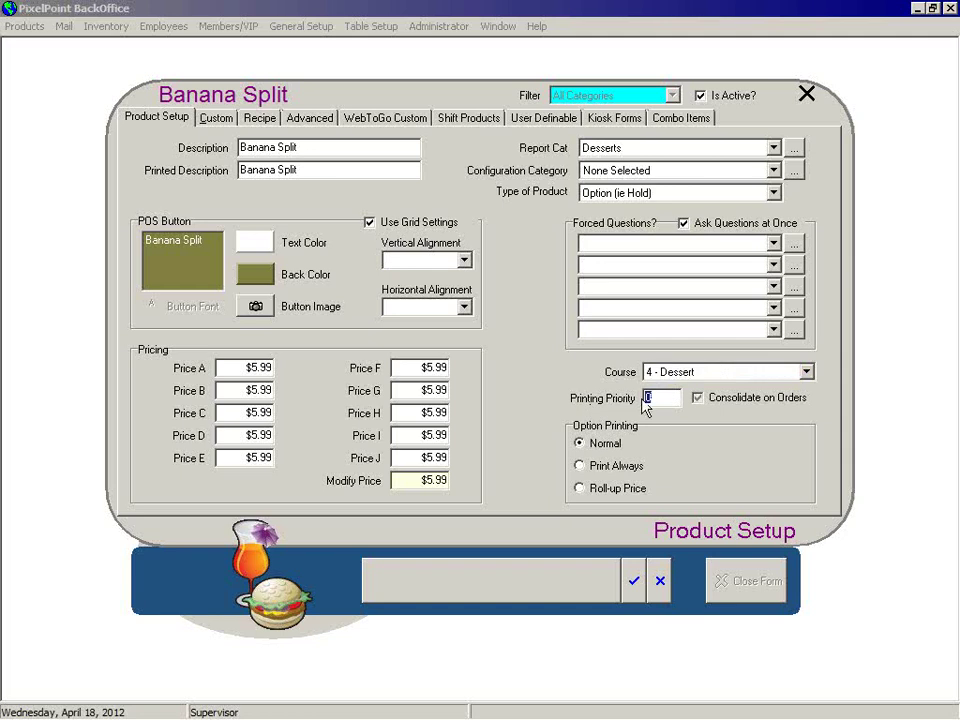
text(99)
key(Tab)
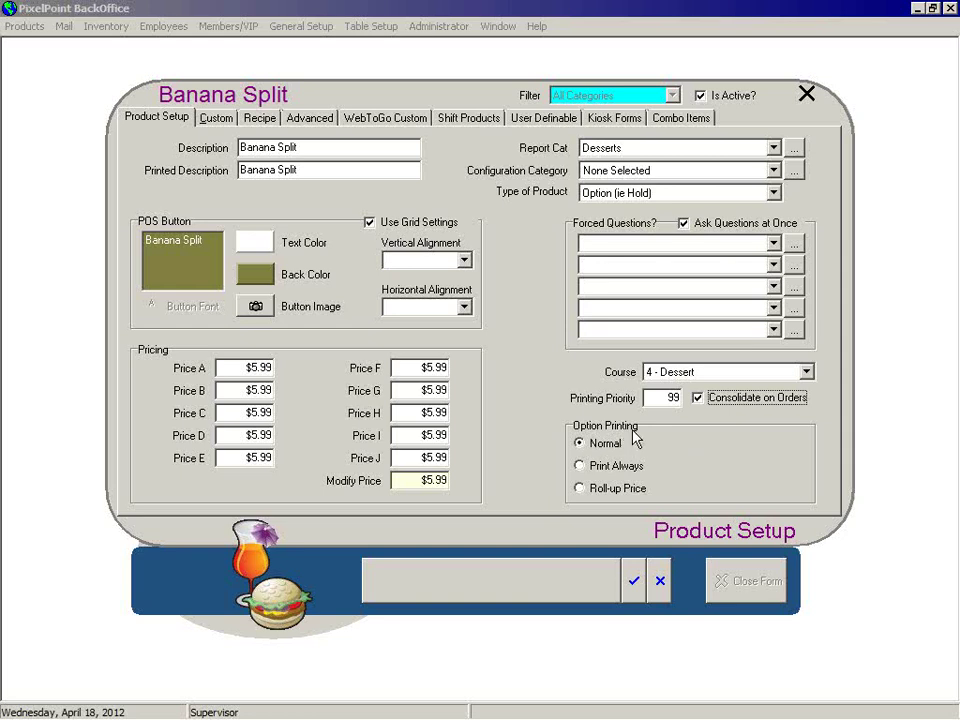
Check Banana Split's configuration category choices, and try Print Always and Roll-up Price for option printing before restoring Normal
click(720, 172)
click(722, 180)
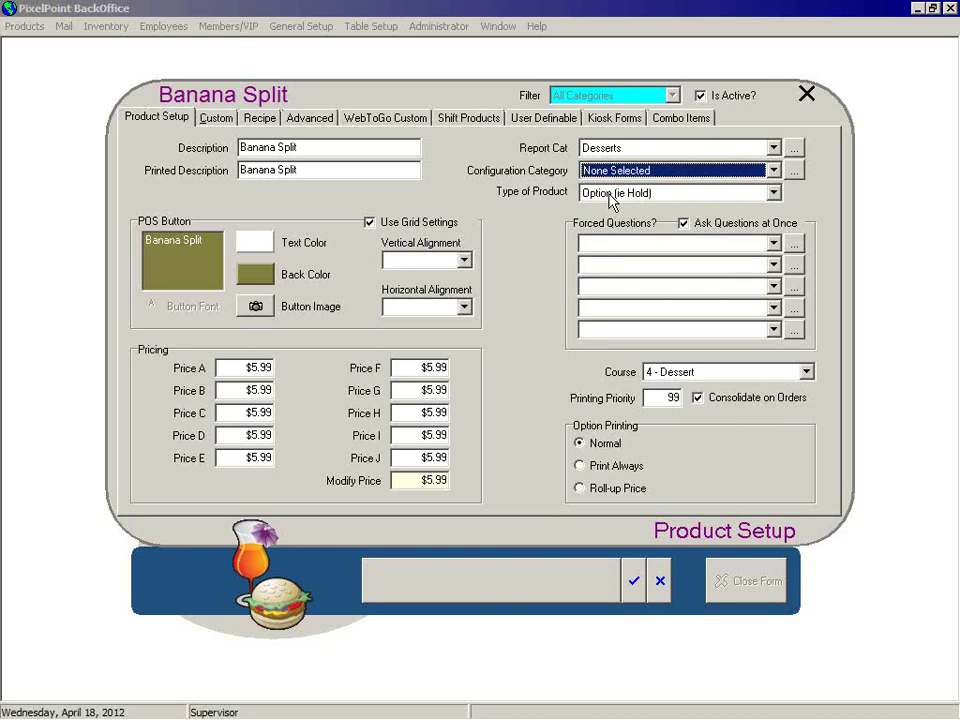
click(587, 468)
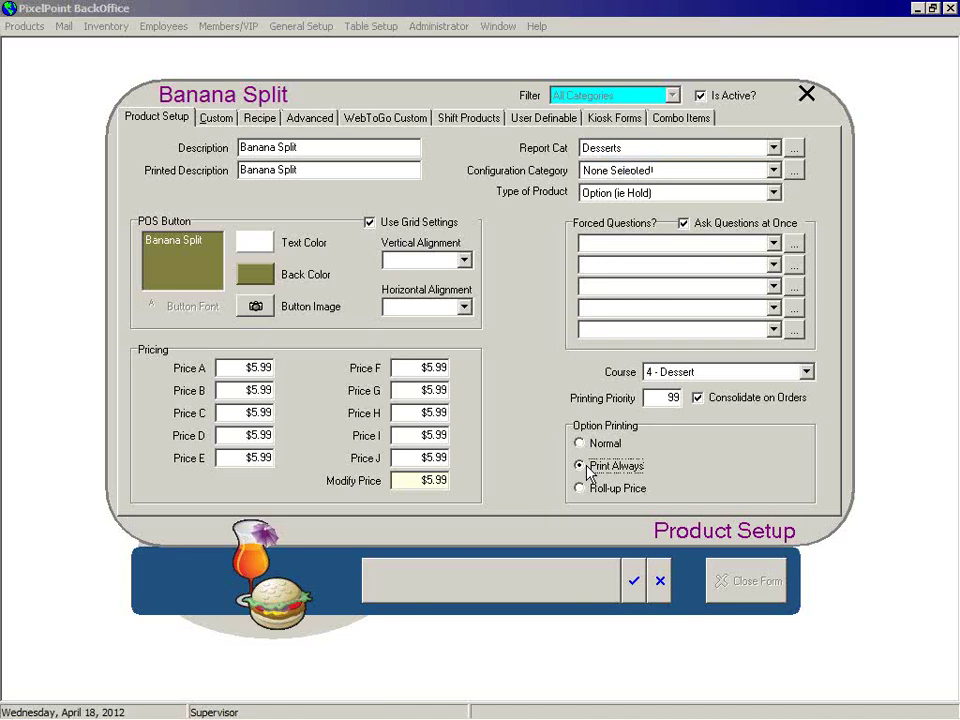
click(583, 490)
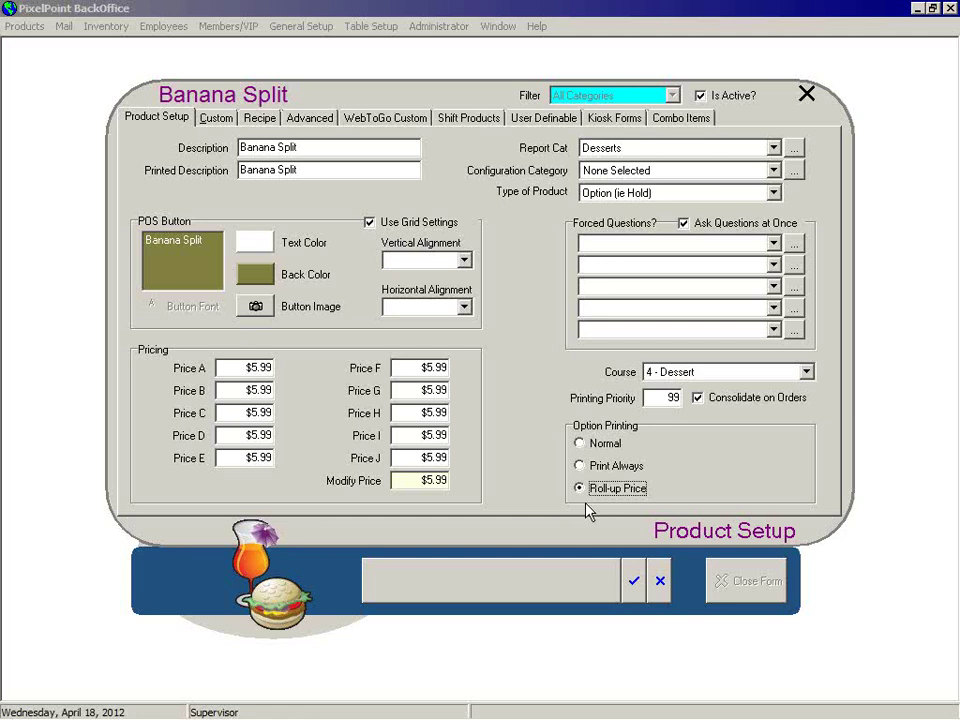
click(581, 443)
Turn on Define Custom for Banana Split and check the print channel and first modify screen choices without changing them
click(216, 117)
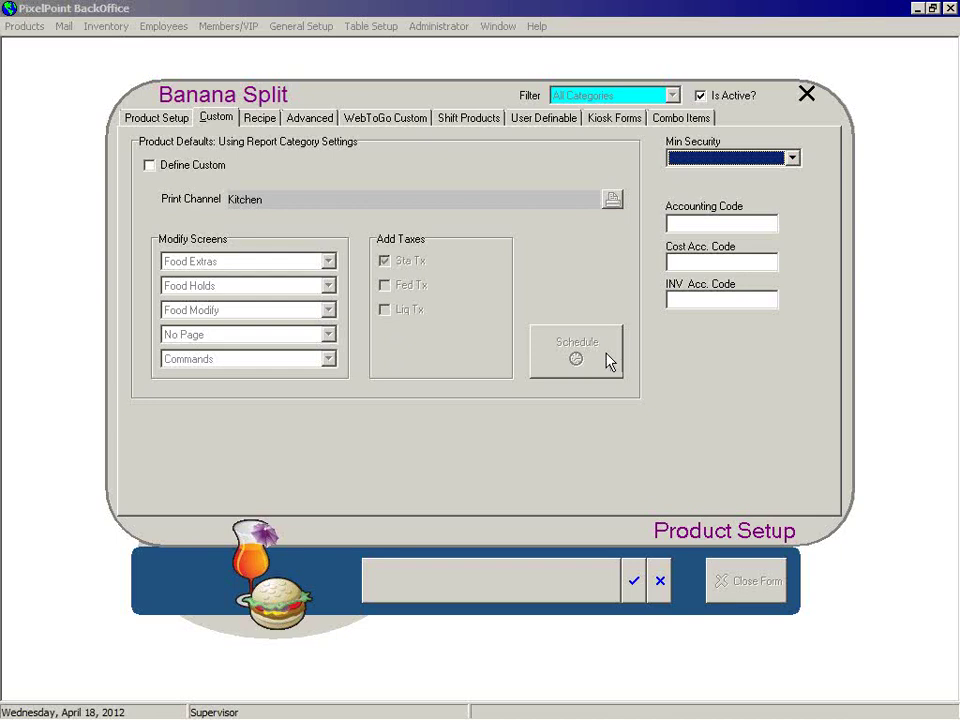
click(150, 166)
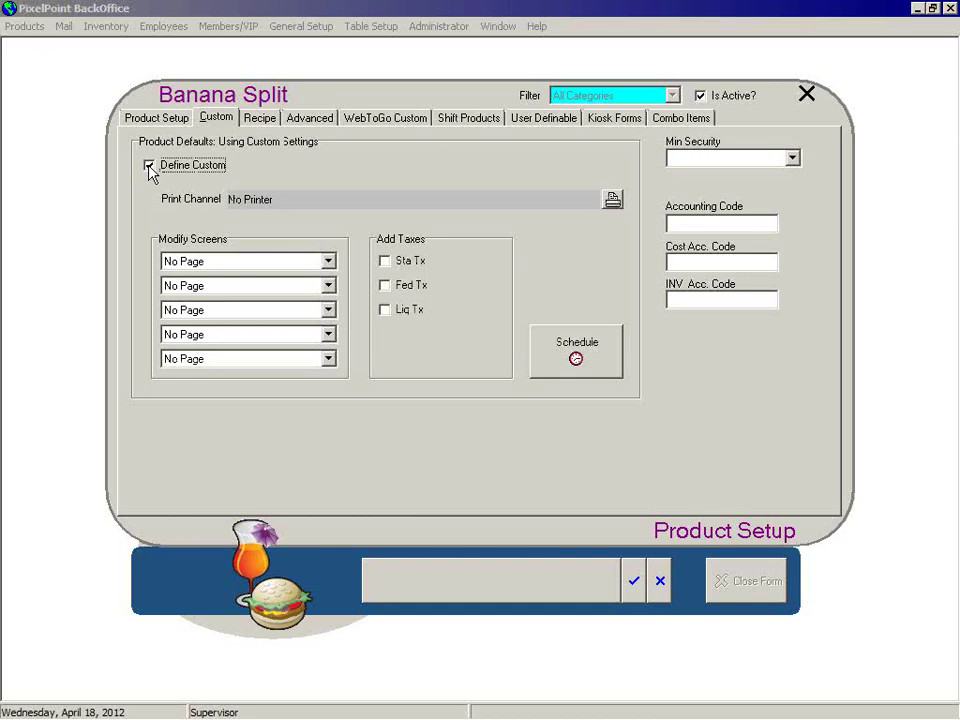
click(612, 200)
click(525, 499)
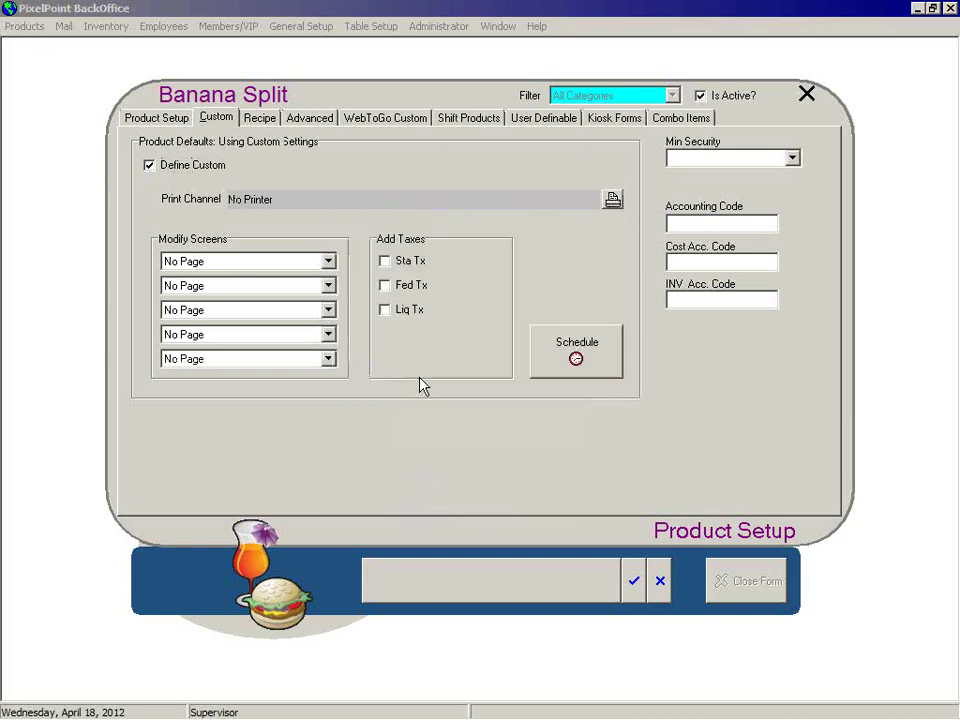
click(328, 262)
click(330, 266)
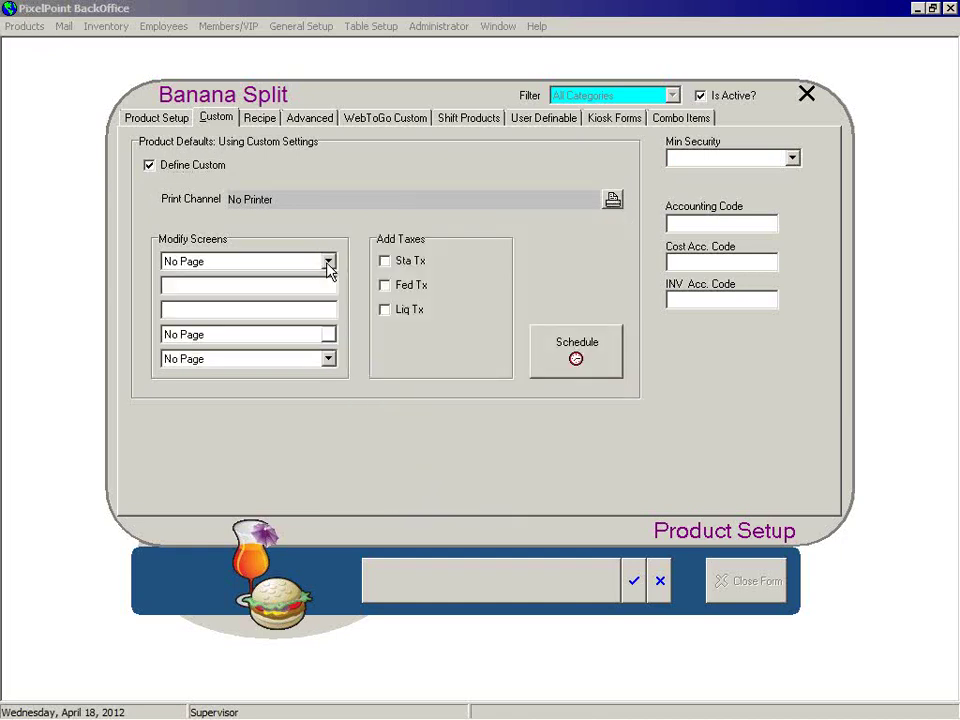
Check the custom tax and schedule settings without keeping changes, and turn Define Custom off again
click(385, 262)
click(552, 365)
drag(216, 192, 505, 440)
click(691, 289)
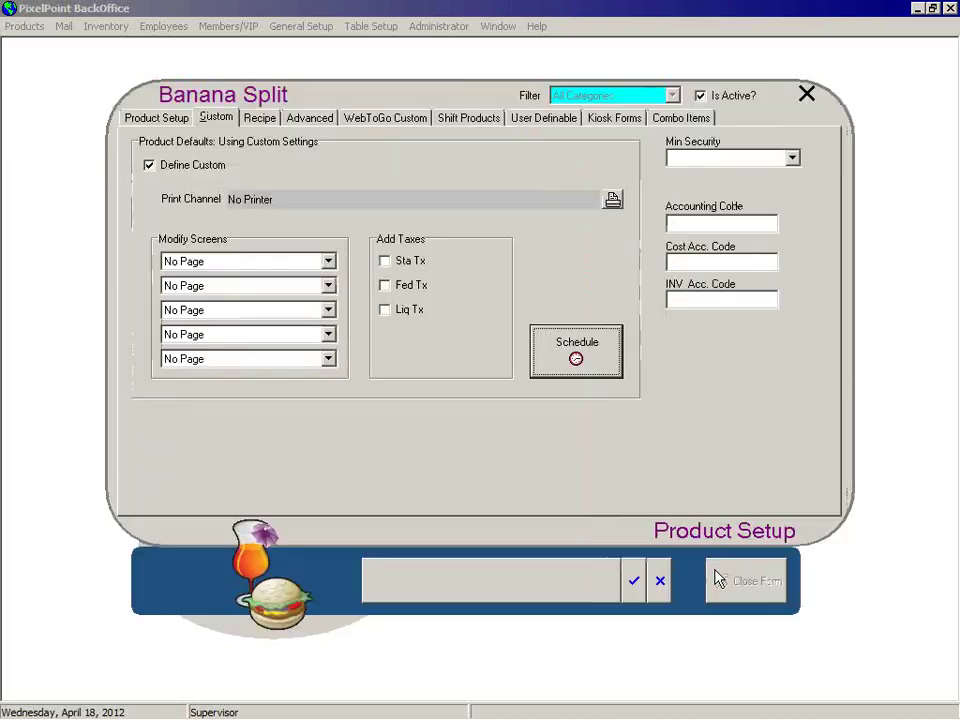
click(716, 569)
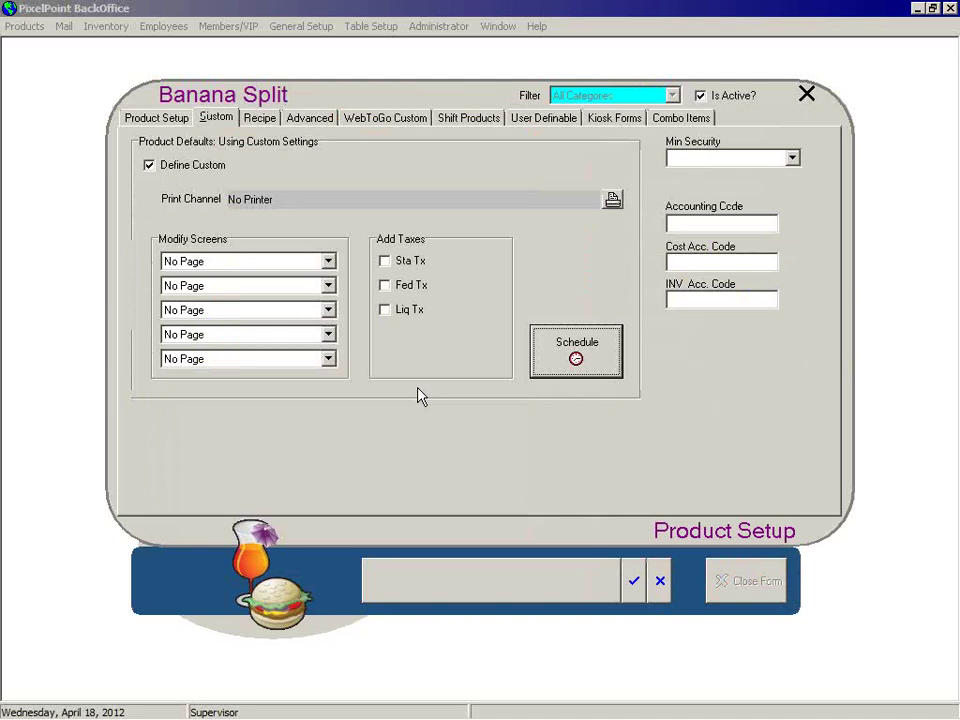
click(149, 166)
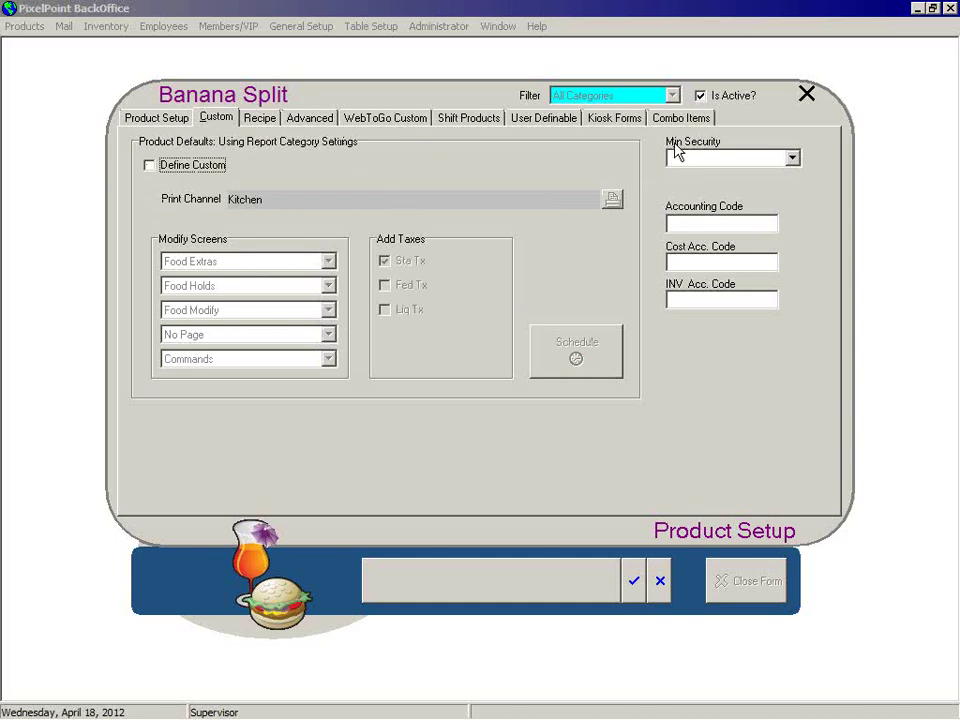
Set Banana Split's minimum security level to Managers
click(792, 160)
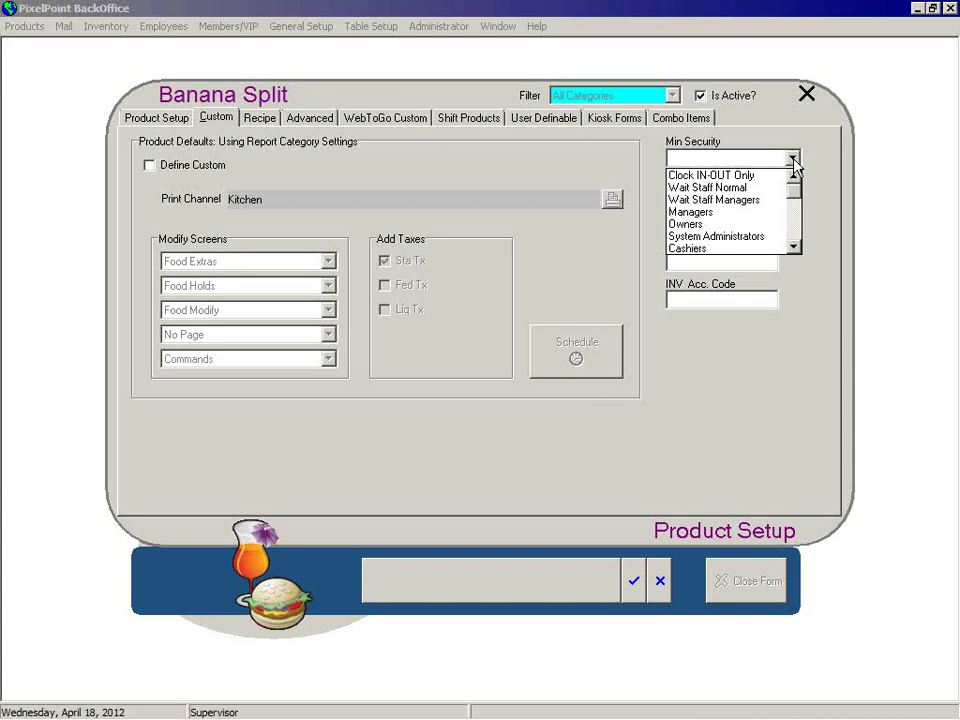
click(690, 213)
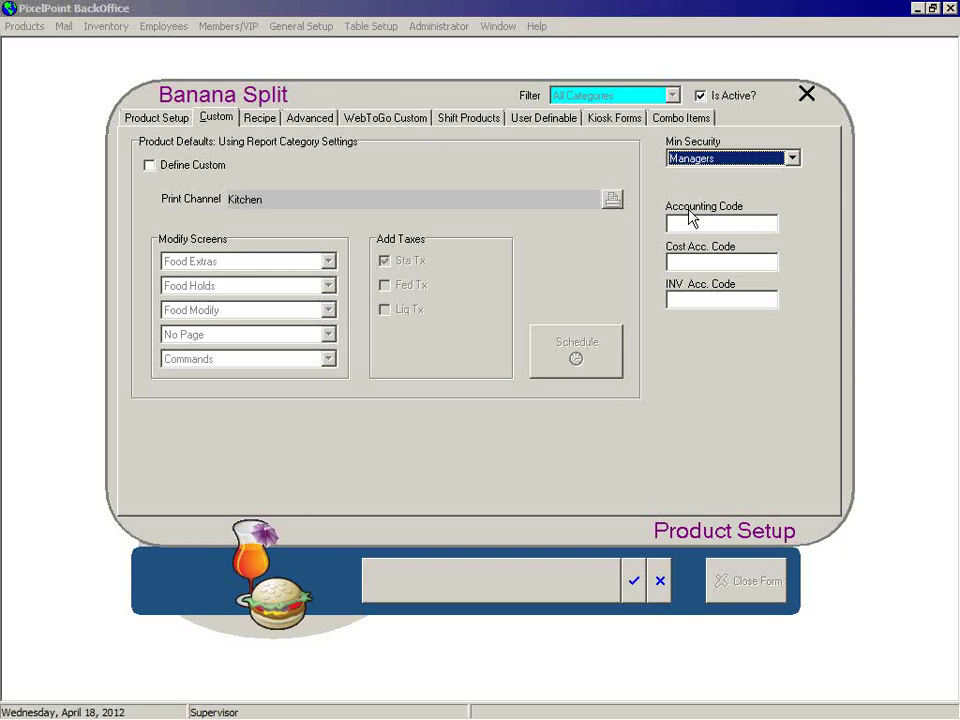
click(780, 161)
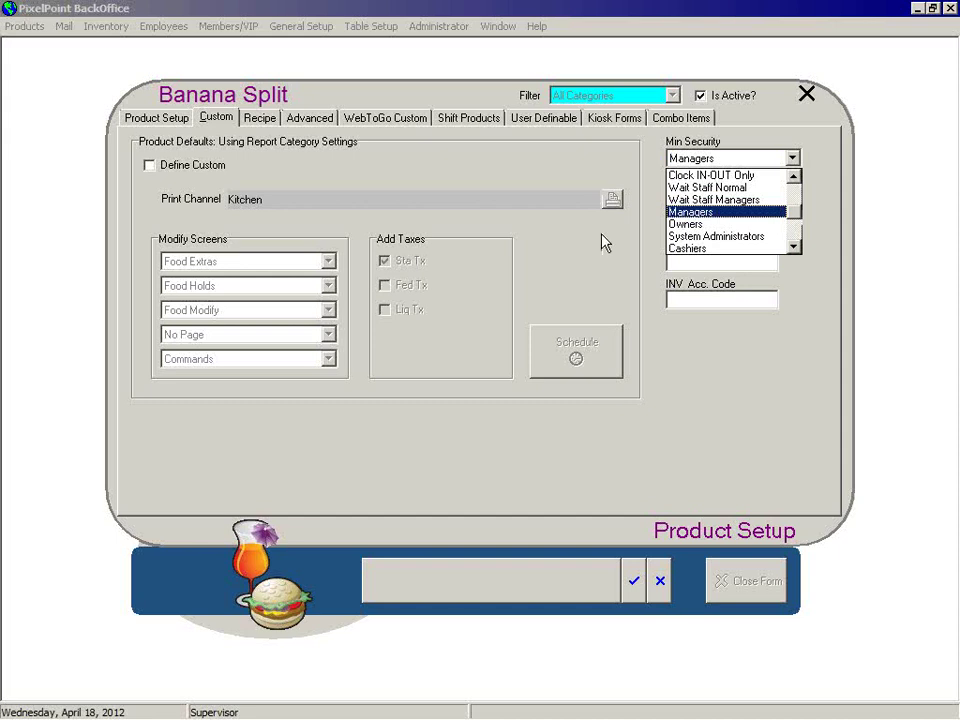
click(712, 161)
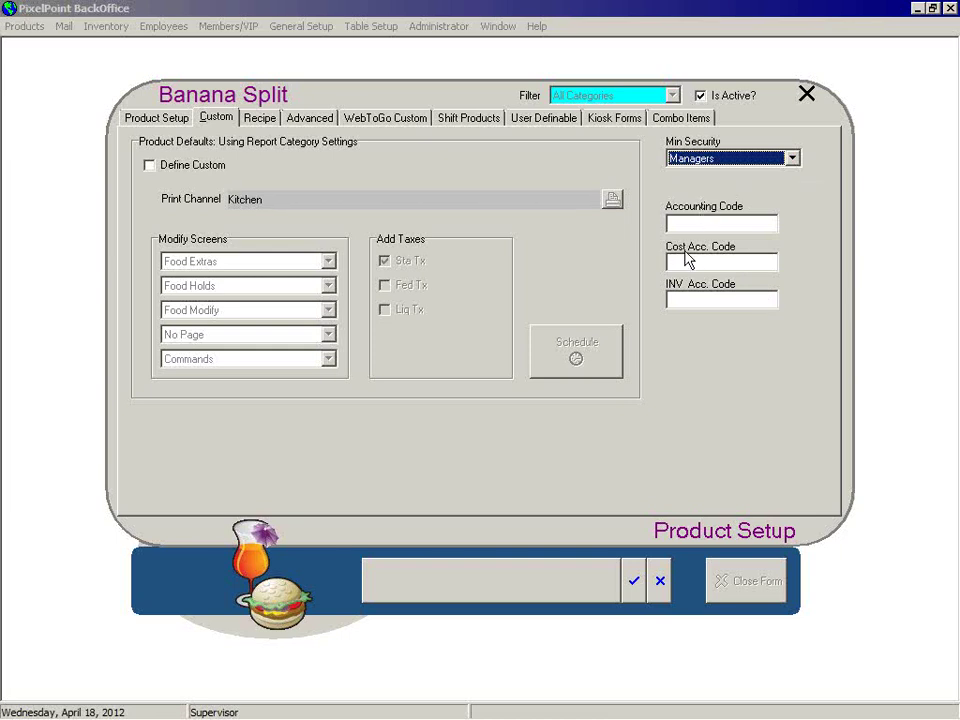
Add the inventory item Egg to Banana Split's recipe with 2 units
click(264, 122)
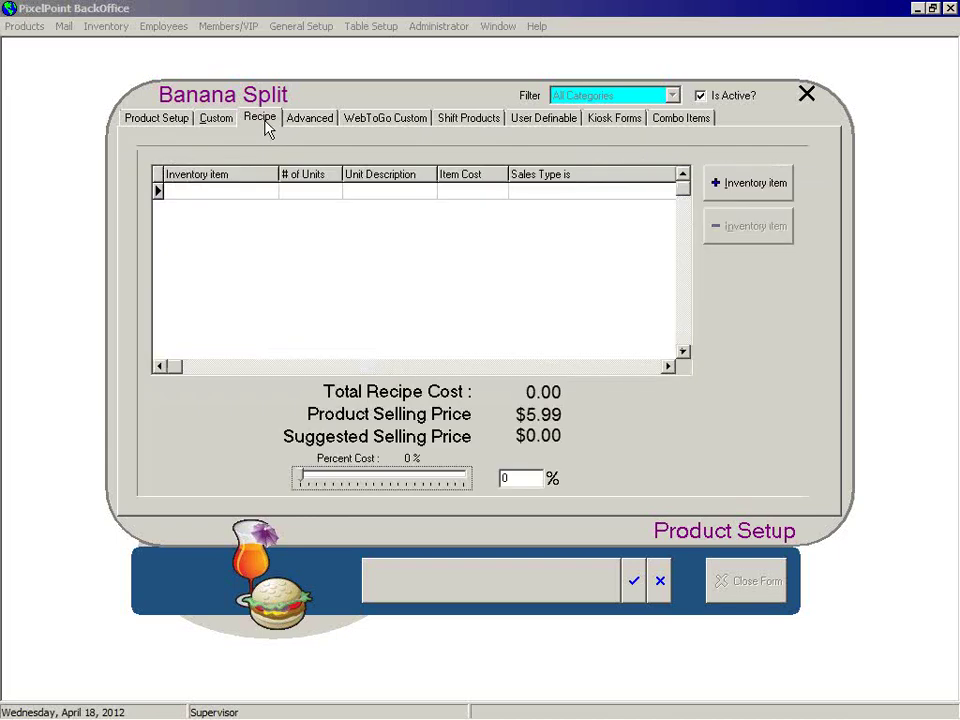
click(733, 182)
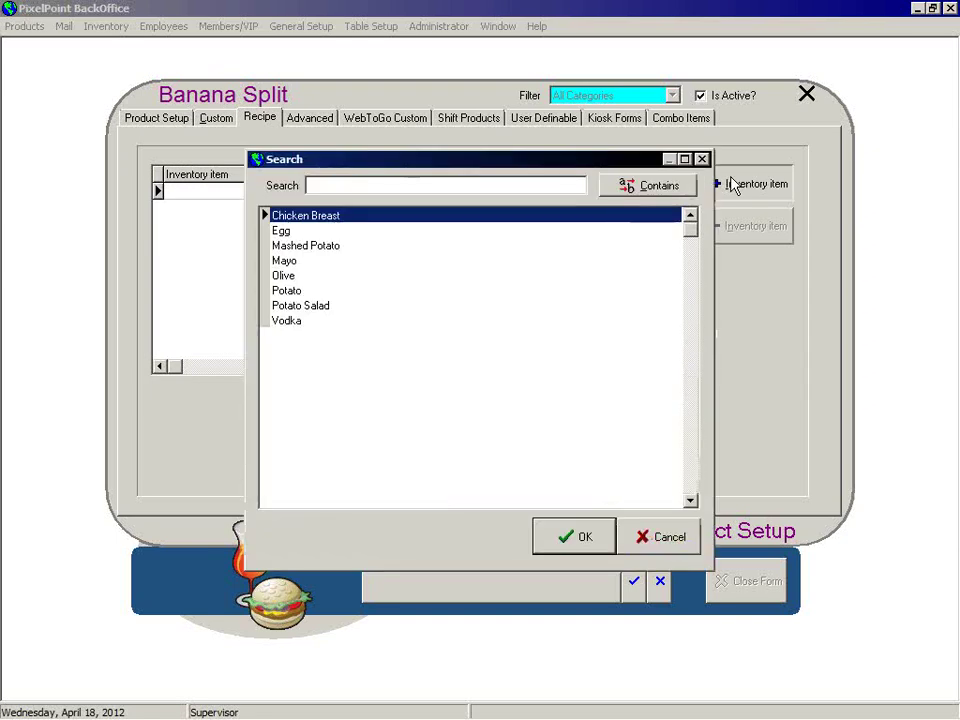
click(268, 231)
click(557, 538)
click(428, 452)
click(626, 488)
Add the inventory item Olive to the recipe with 2 units, and move the percent cost slider to 50%
click(728, 188)
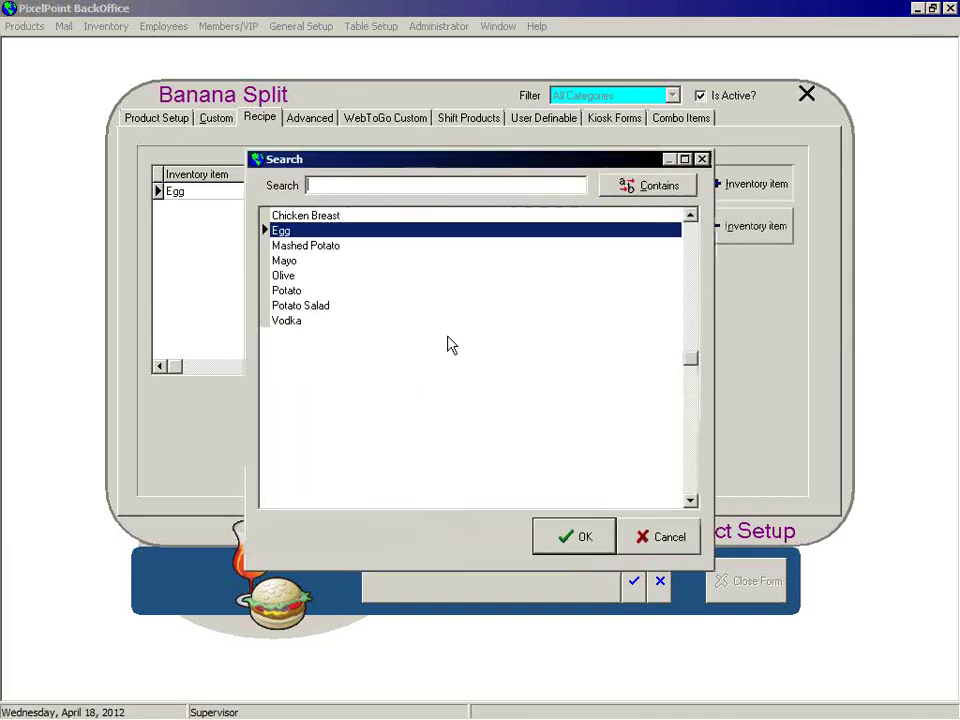
click(283, 276)
click(572, 535)
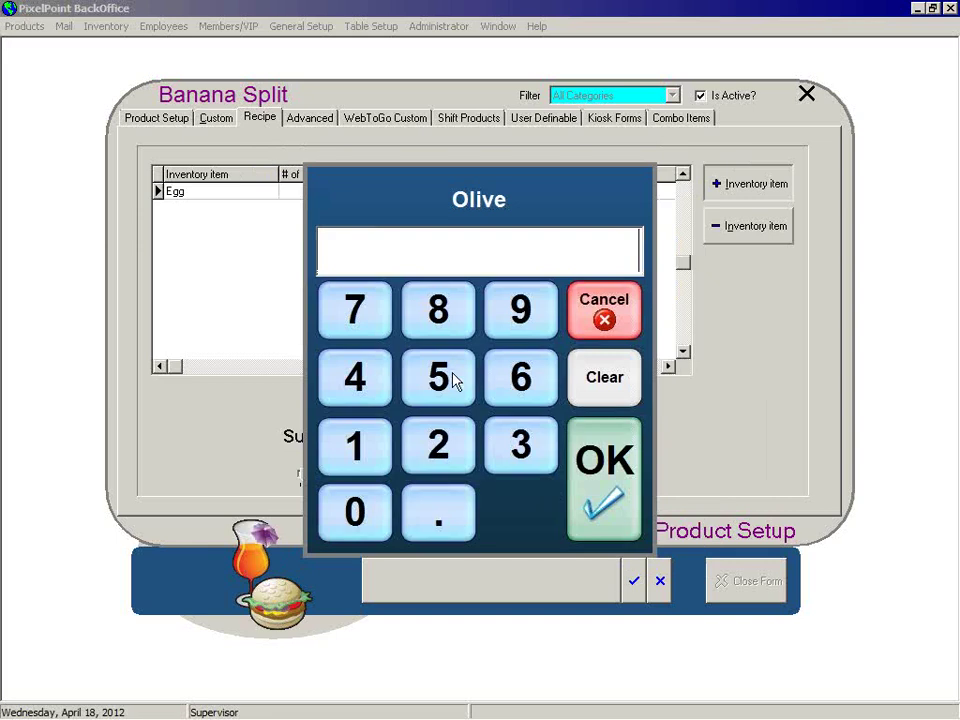
click(439, 442)
click(578, 455)
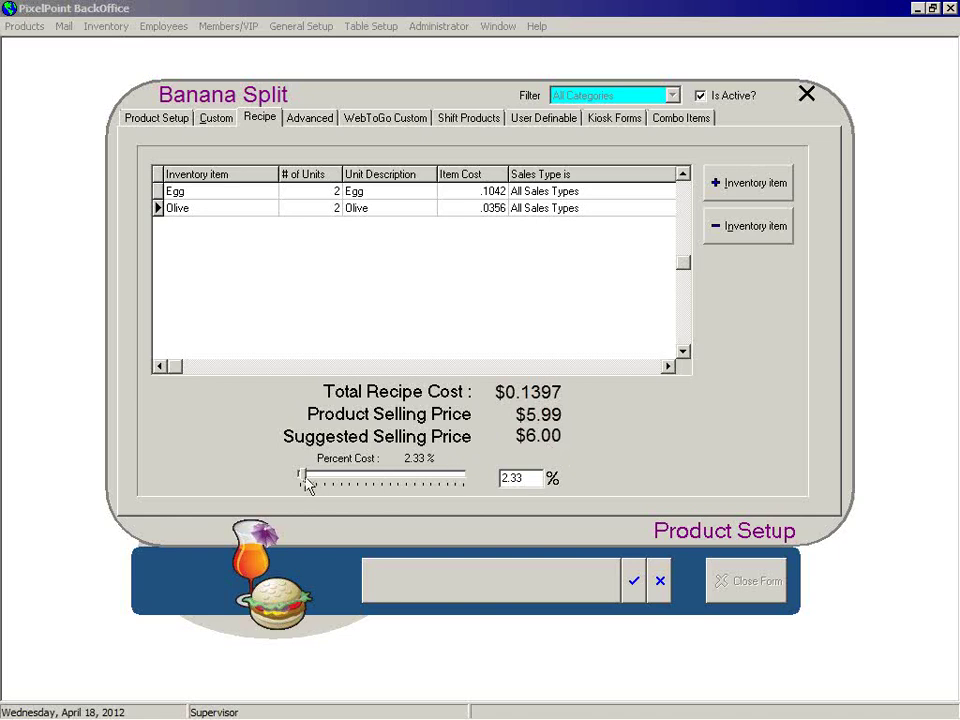
drag(305, 481, 386, 484)
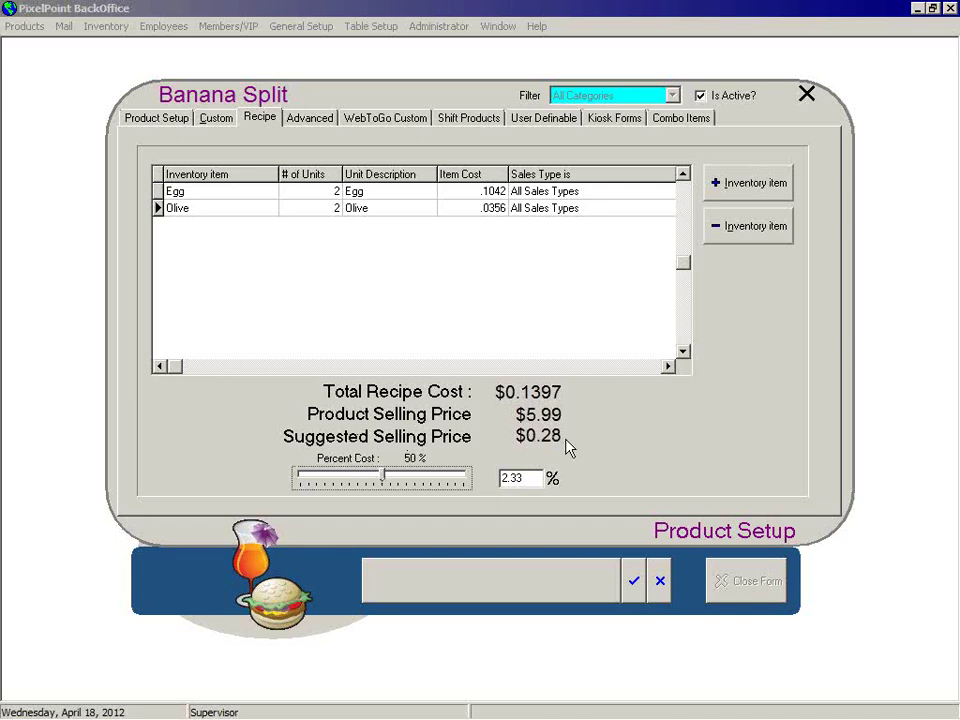
key(Tab)
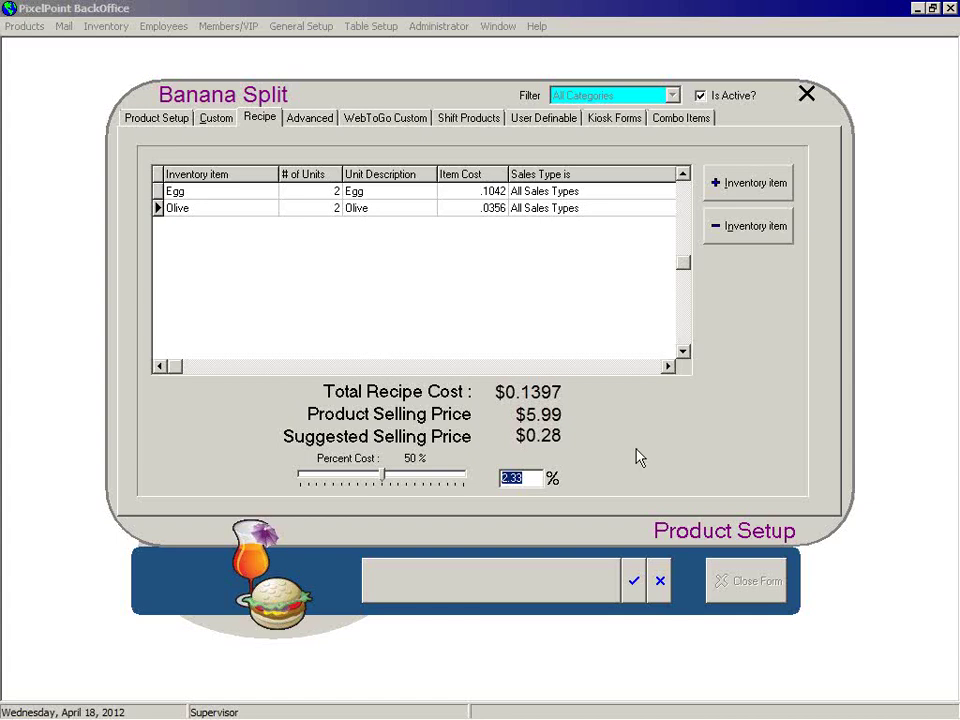
Set Banana Split's type of product to Delay Print Command
click(318, 120)
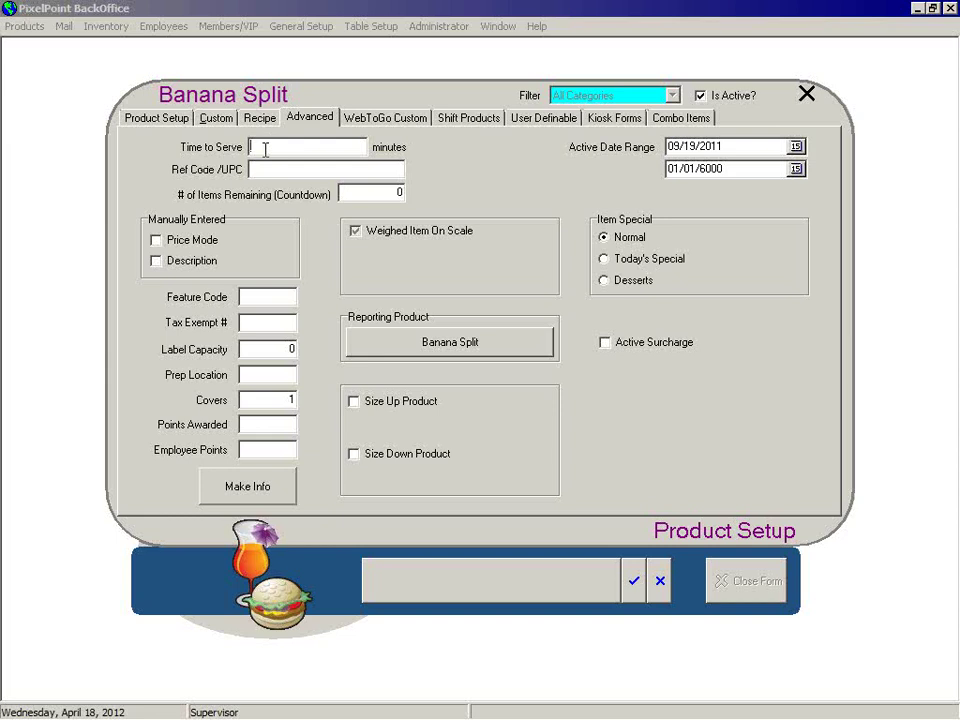
click(155, 117)
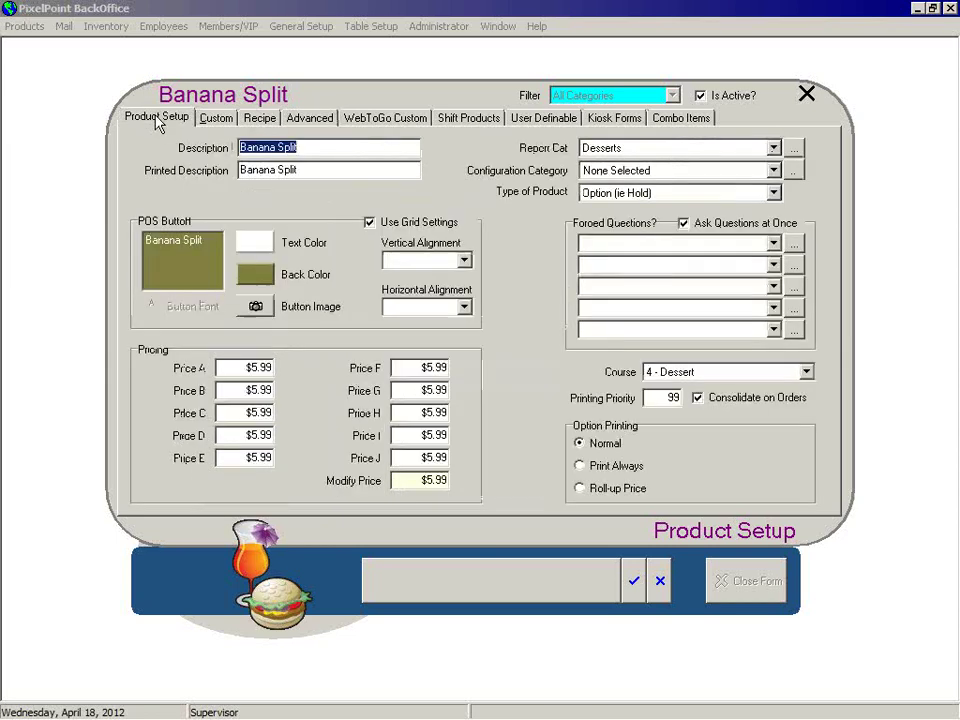
click(649, 193)
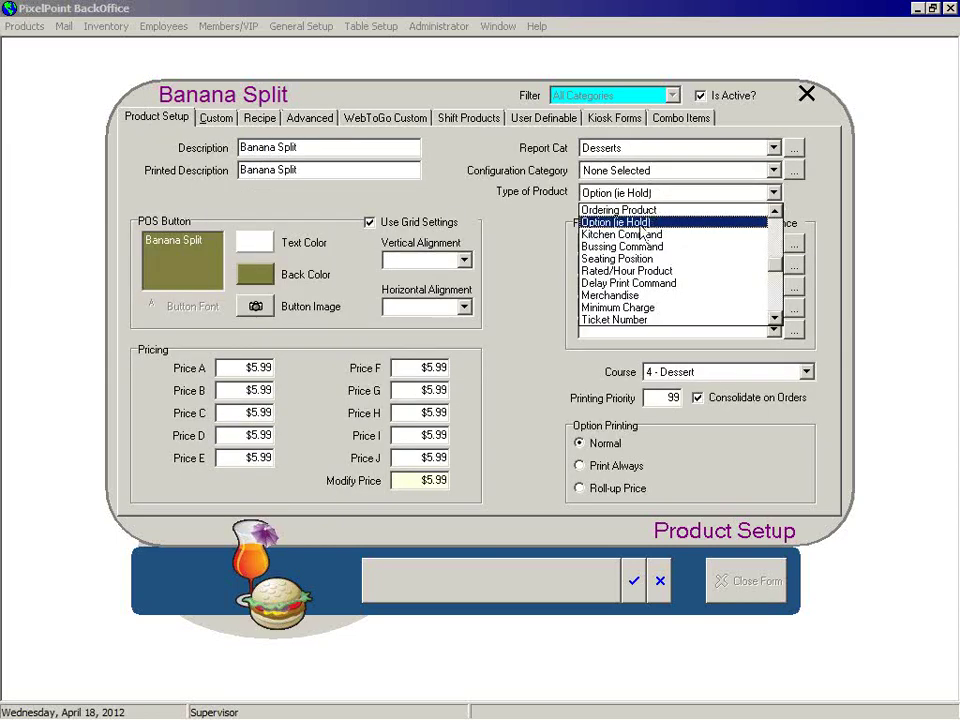
click(630, 284)
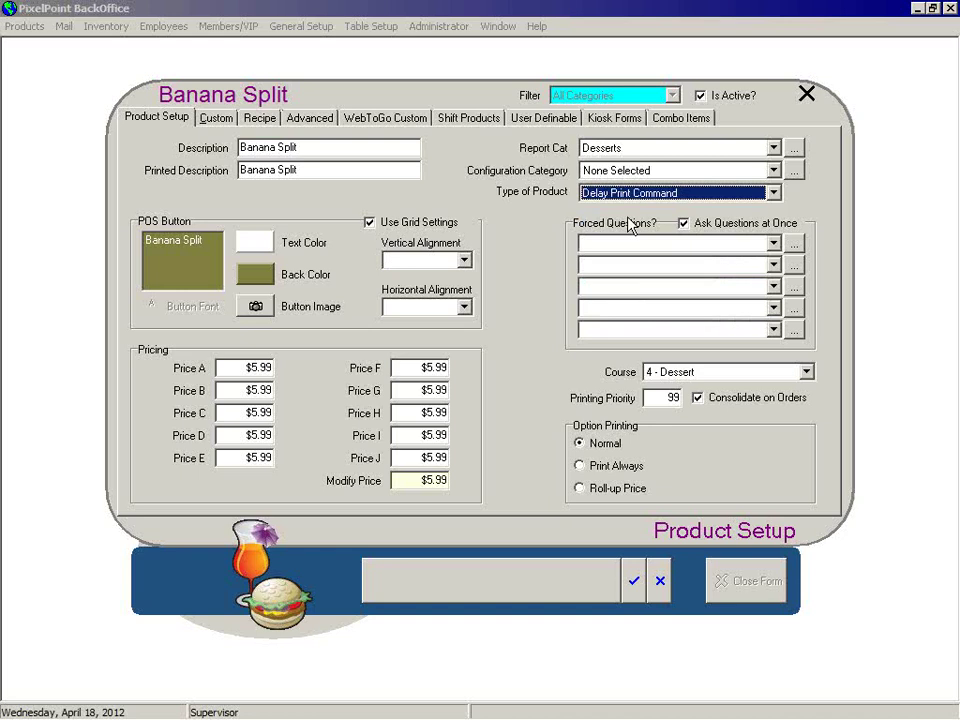
Set Banana Split's time to serve to 5 minutes in the advanced settings
click(313, 119)
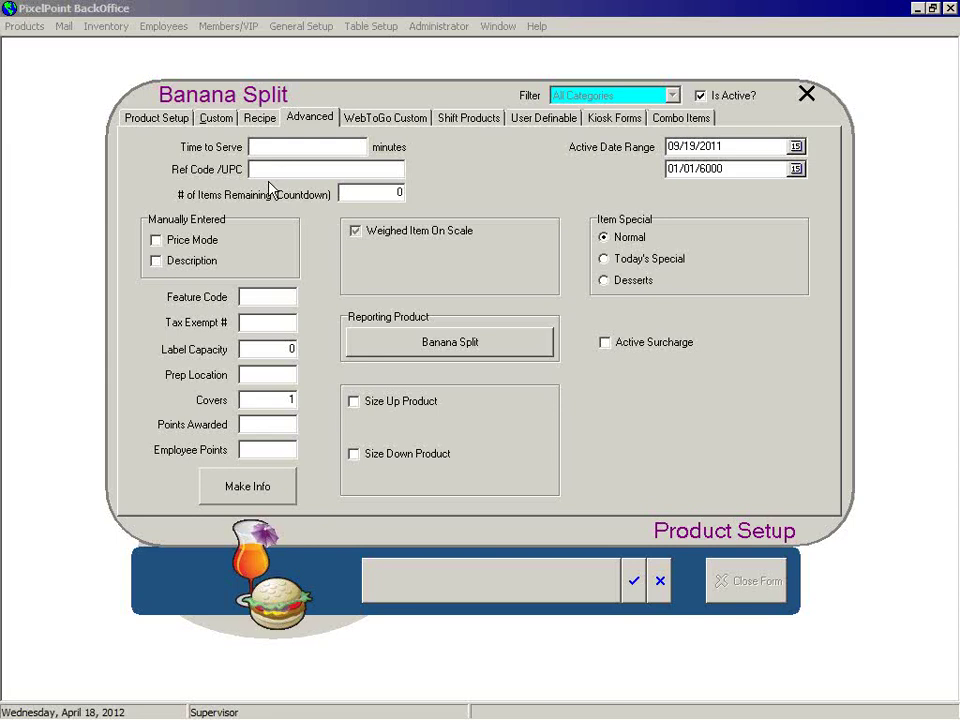
click(176, 119)
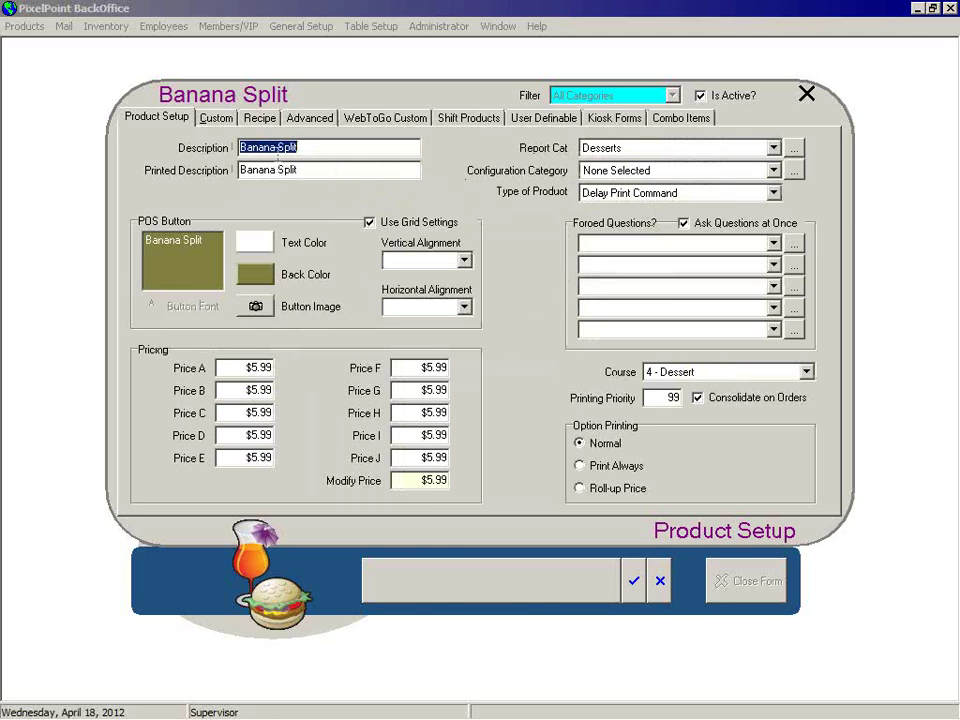
click(309, 118)
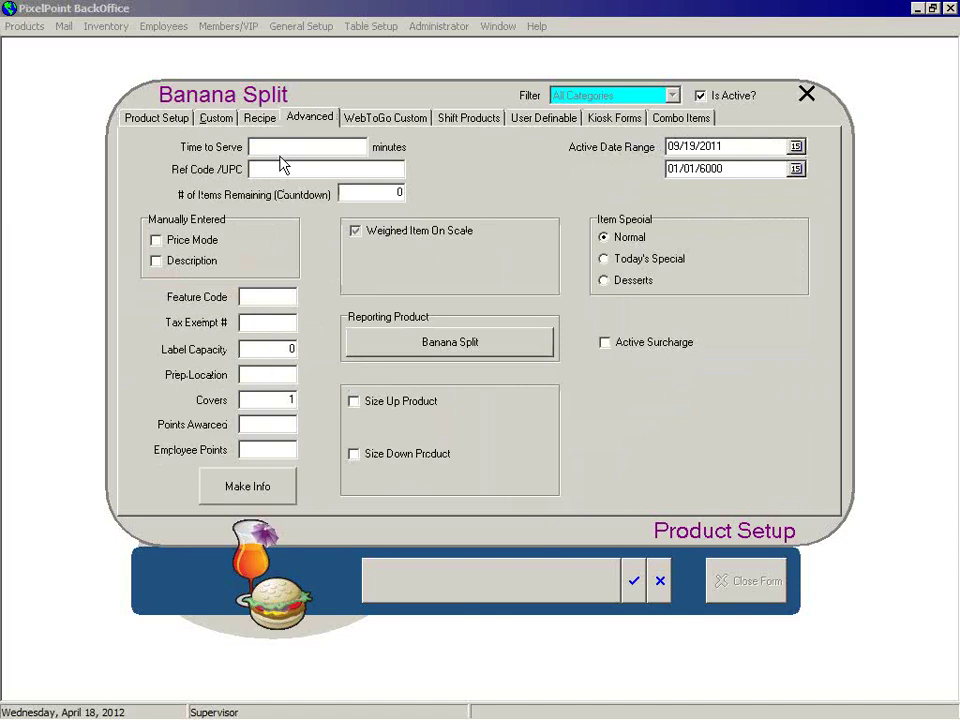
text(5)
click(251, 146)
click(257, 168)
click(366, 197)
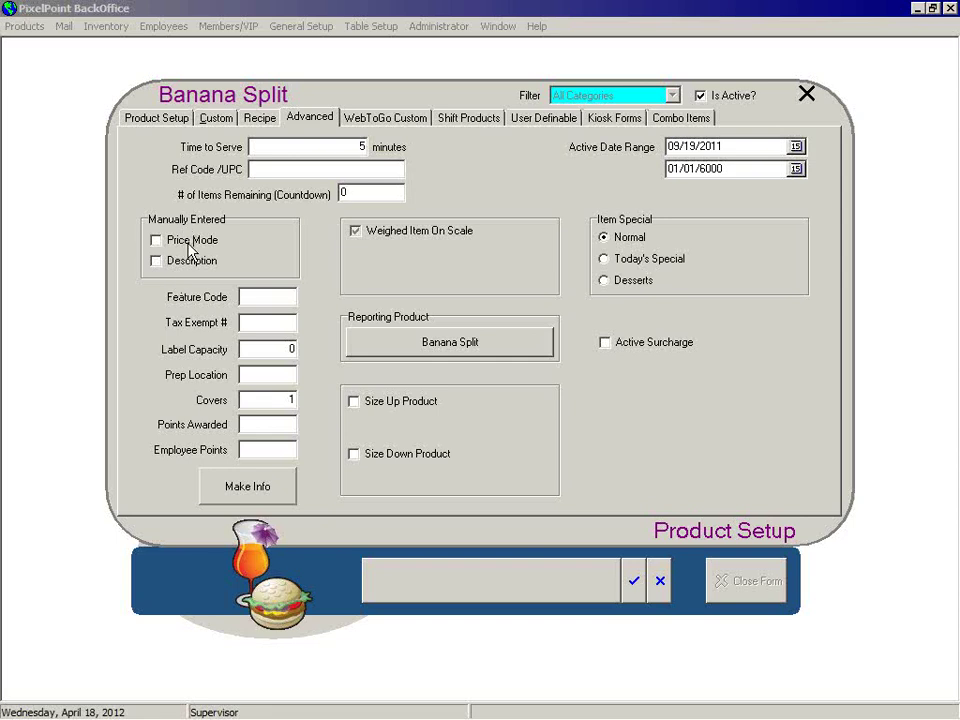
Turn on manually entered Price Mode and Description for Banana Split, and turn both off again
click(157, 242)
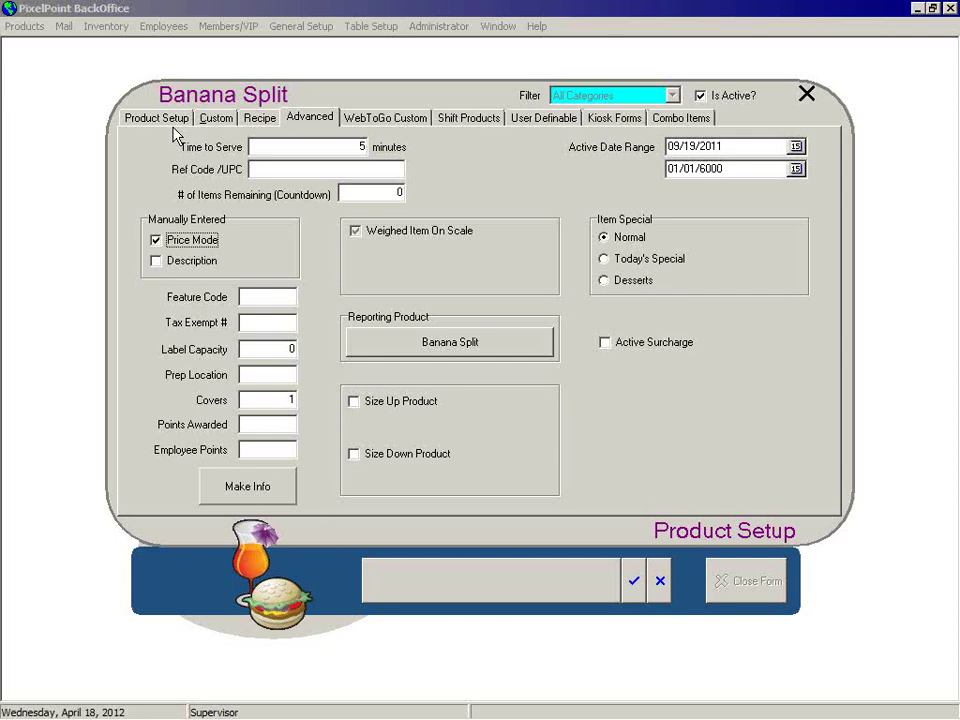
click(158, 264)
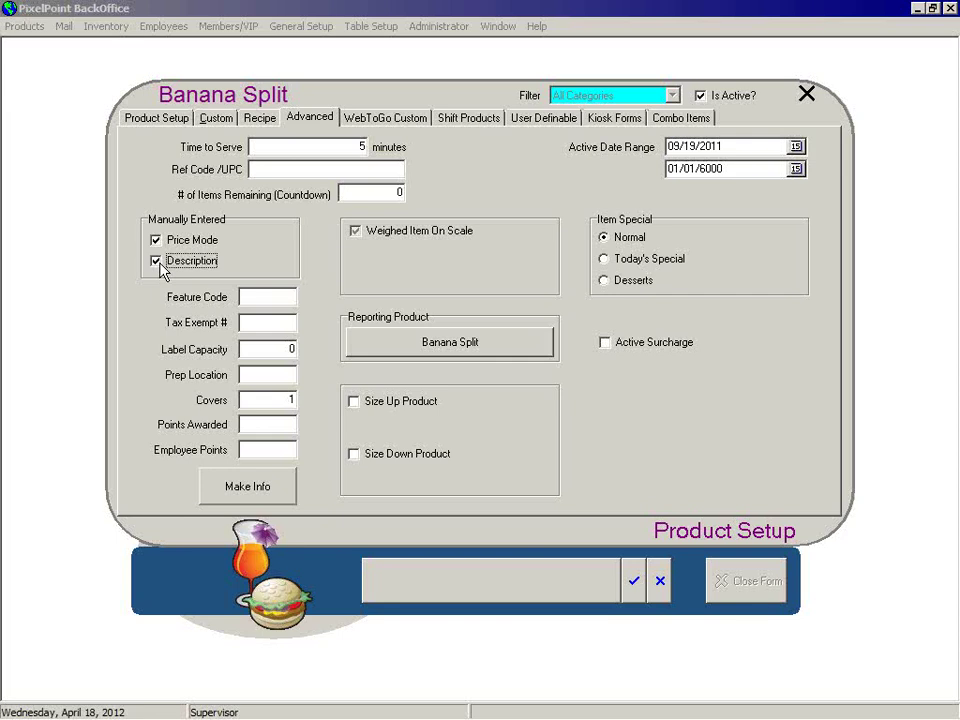
click(156, 261)
click(156, 241)
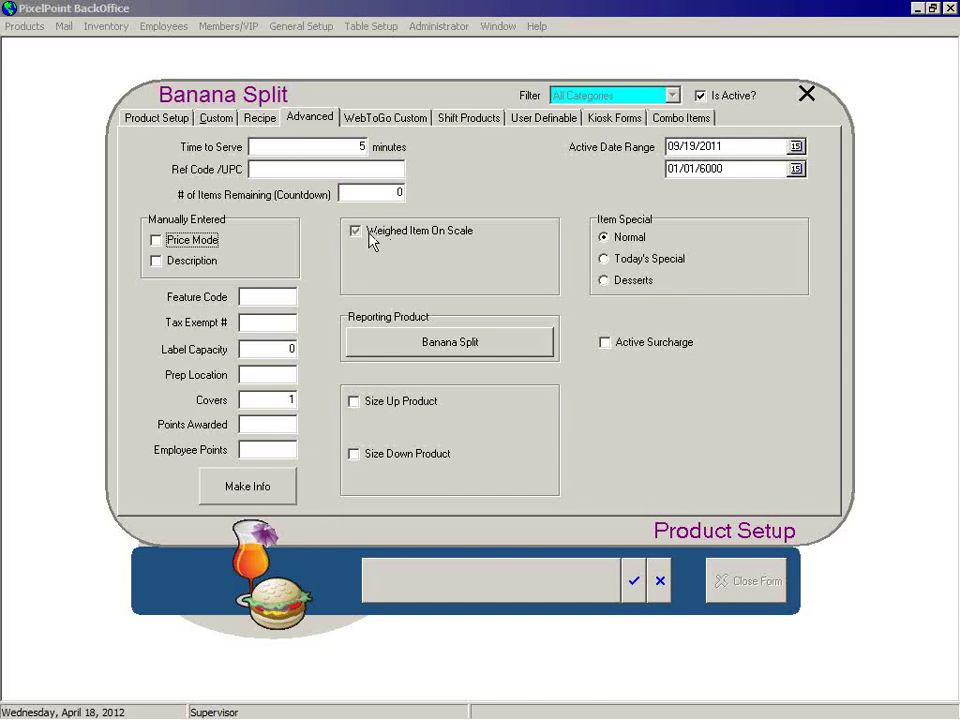
Turn on Weighed Item On Scale for Banana Split, and check the unit description choices without selecting one
click(370, 236)
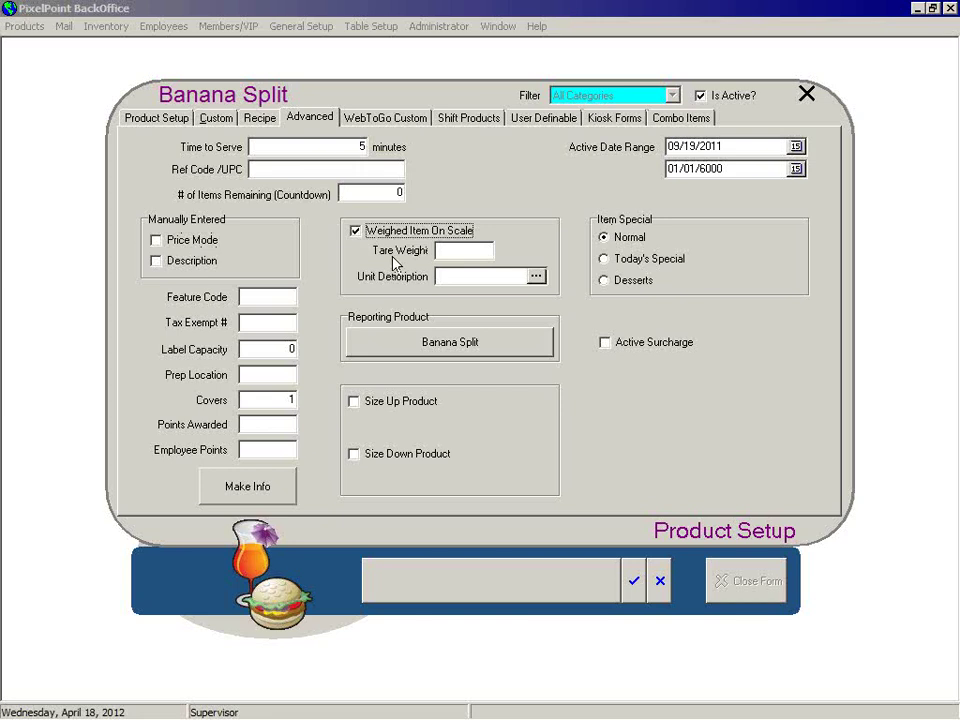
click(536, 276)
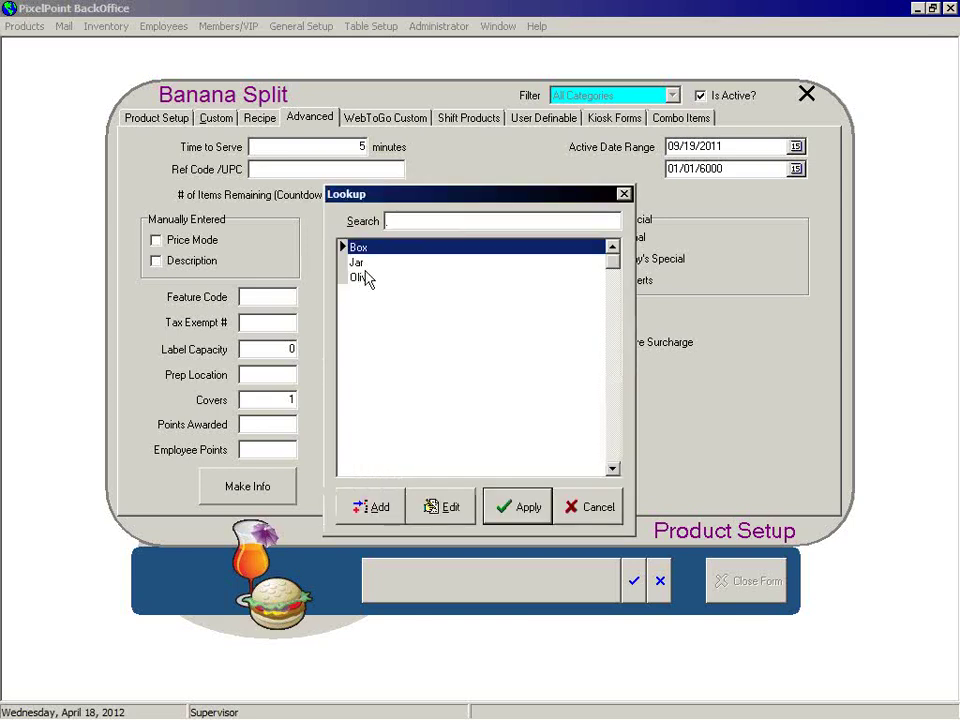
click(585, 510)
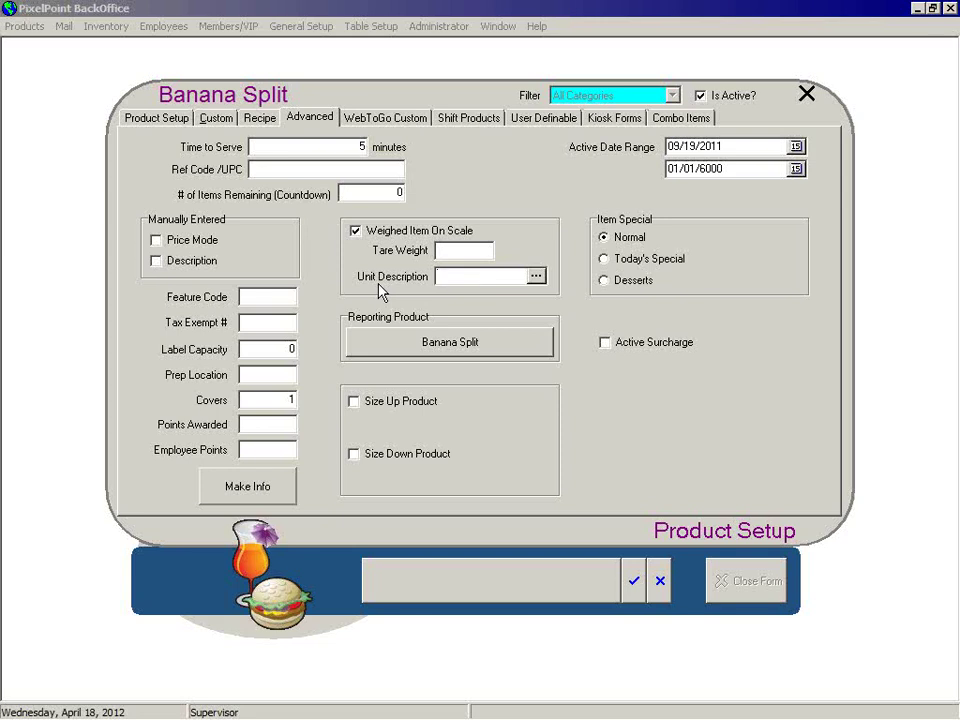
Turn off Weighed Item On Scale for Banana Split, and switch Item Special to Today's Special, Desserts and back to Normal
click(355, 231)
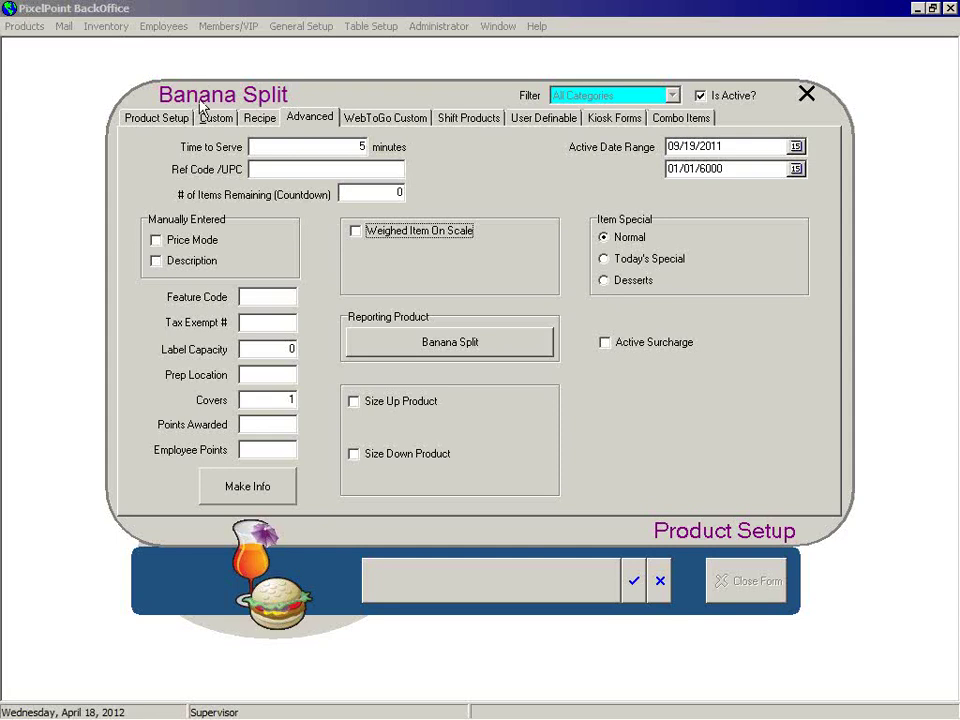
click(604, 260)
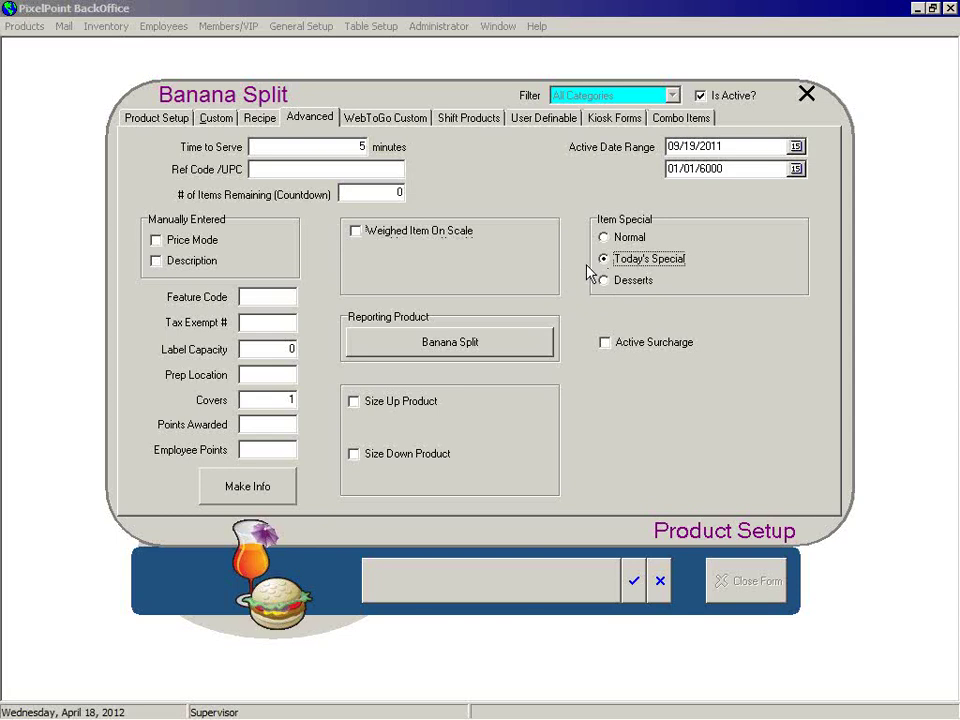
click(617, 282)
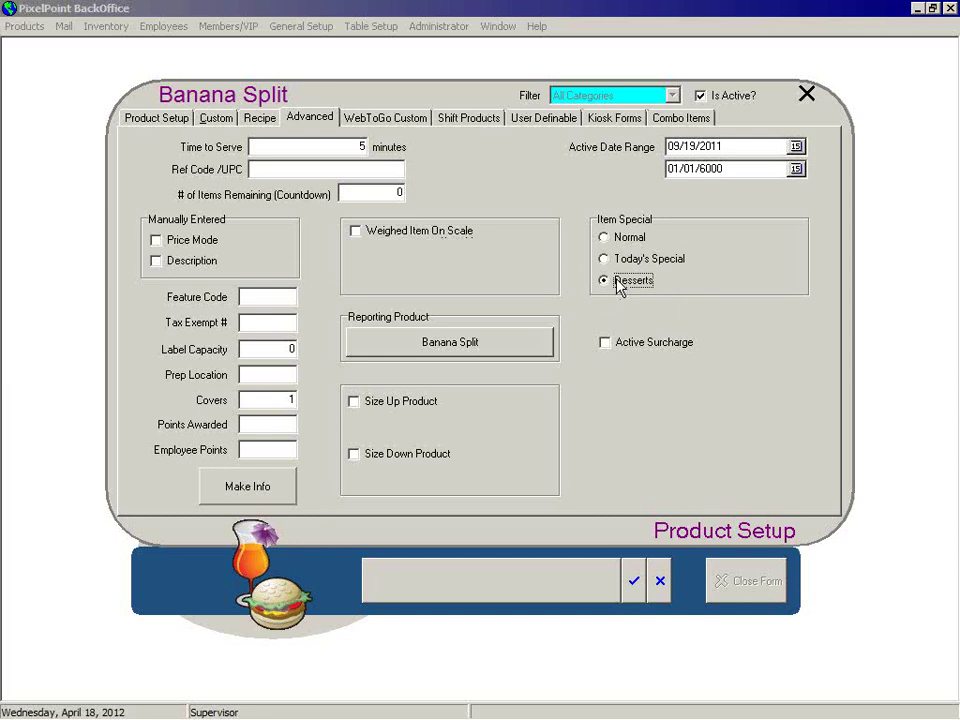
click(606, 238)
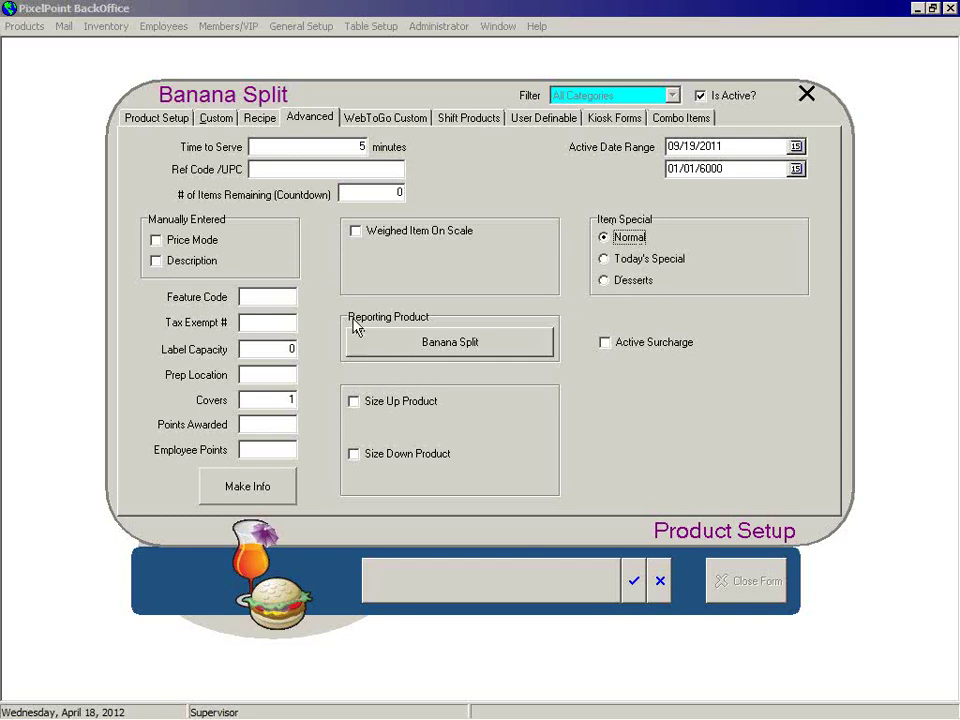
Check the reporting product choices for Banana Split without selecting one
click(412, 355)
click(650, 537)
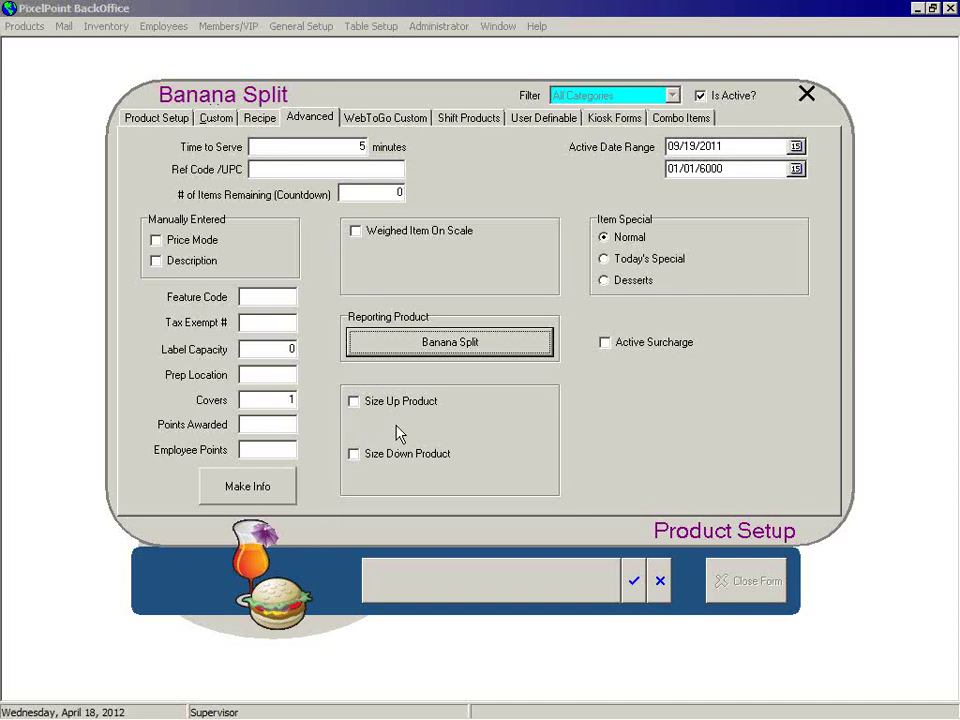
Set Size Up Product to Black Label and Size Down Product to Beef Wellington, and turn both options off again
click(354, 401)
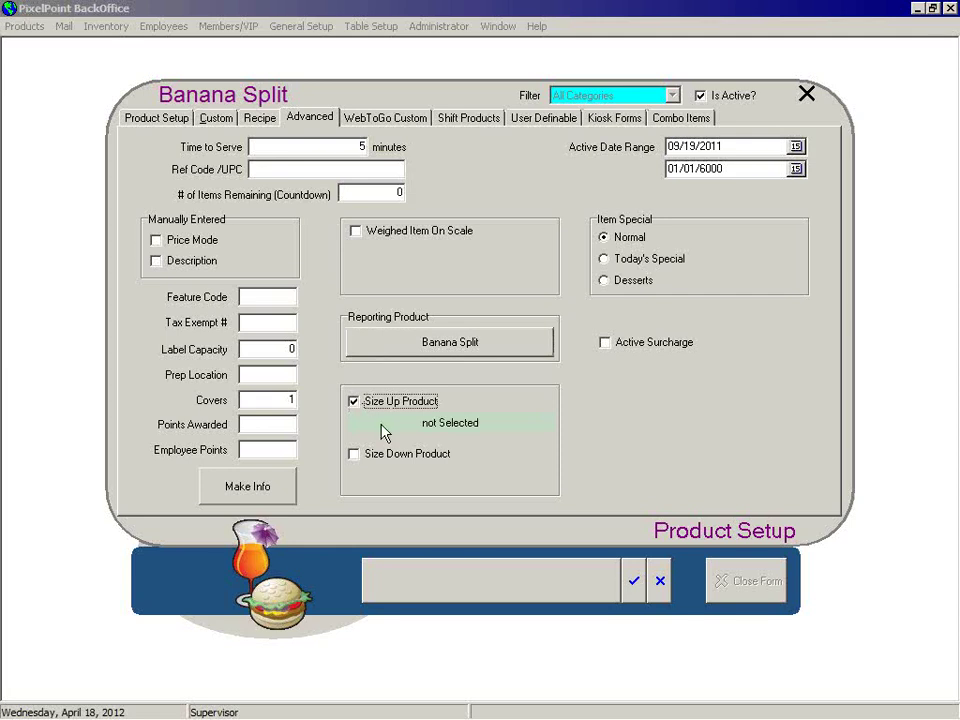
click(396, 434)
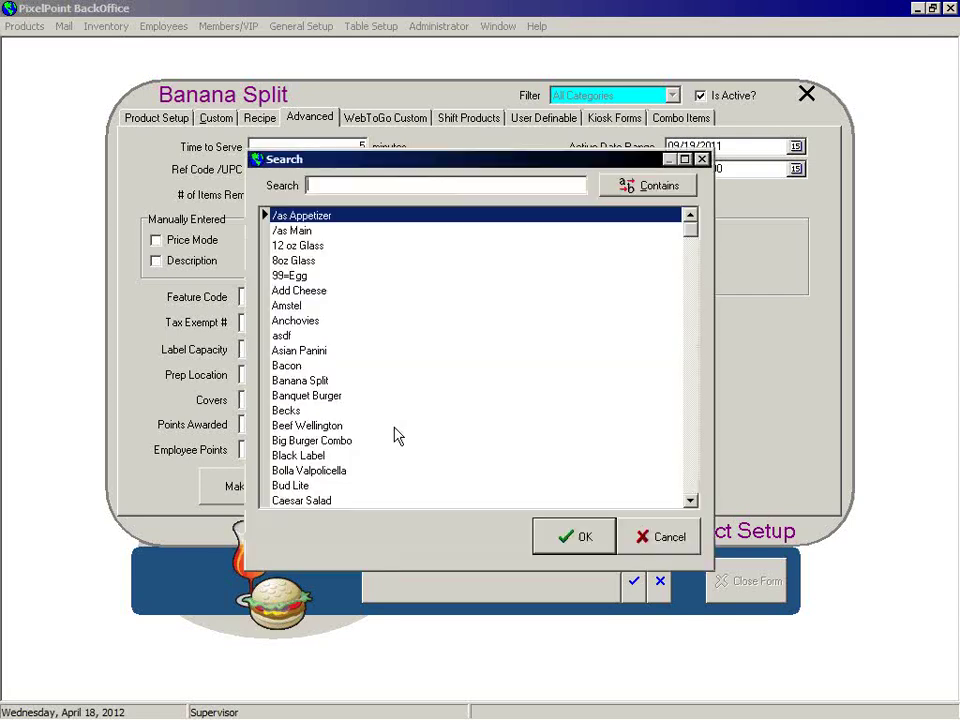
click(313, 455)
click(572, 537)
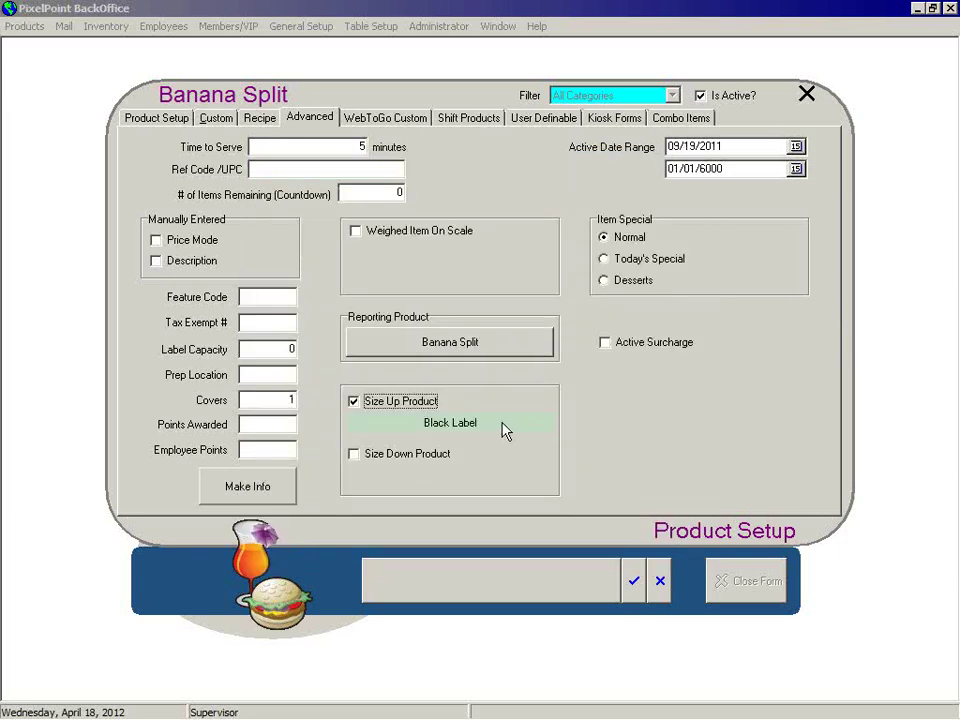
click(355, 456)
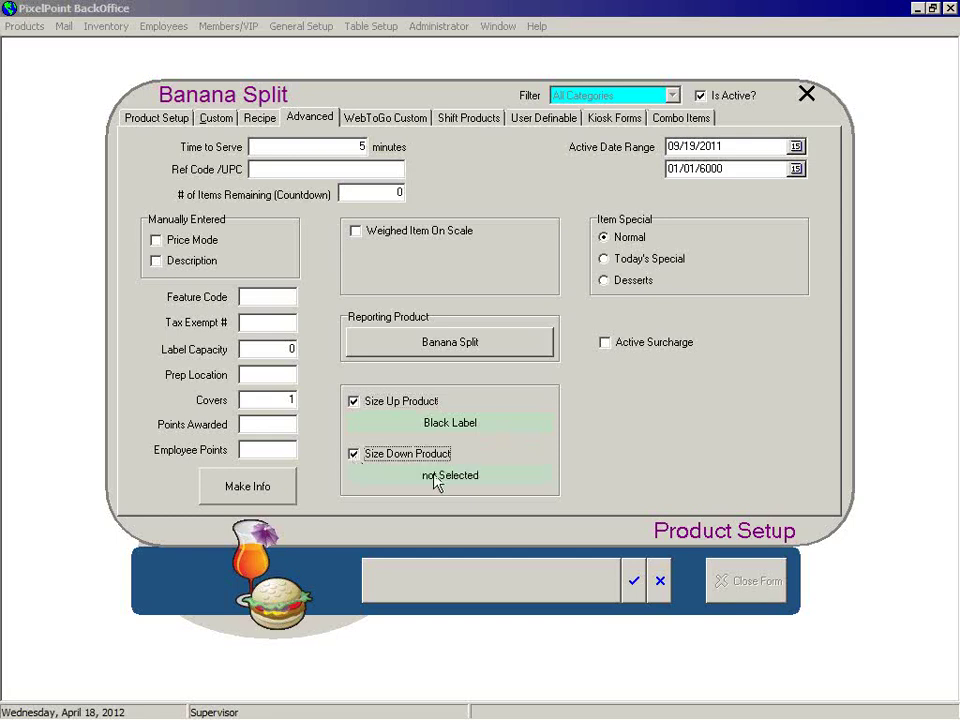
click(441, 486)
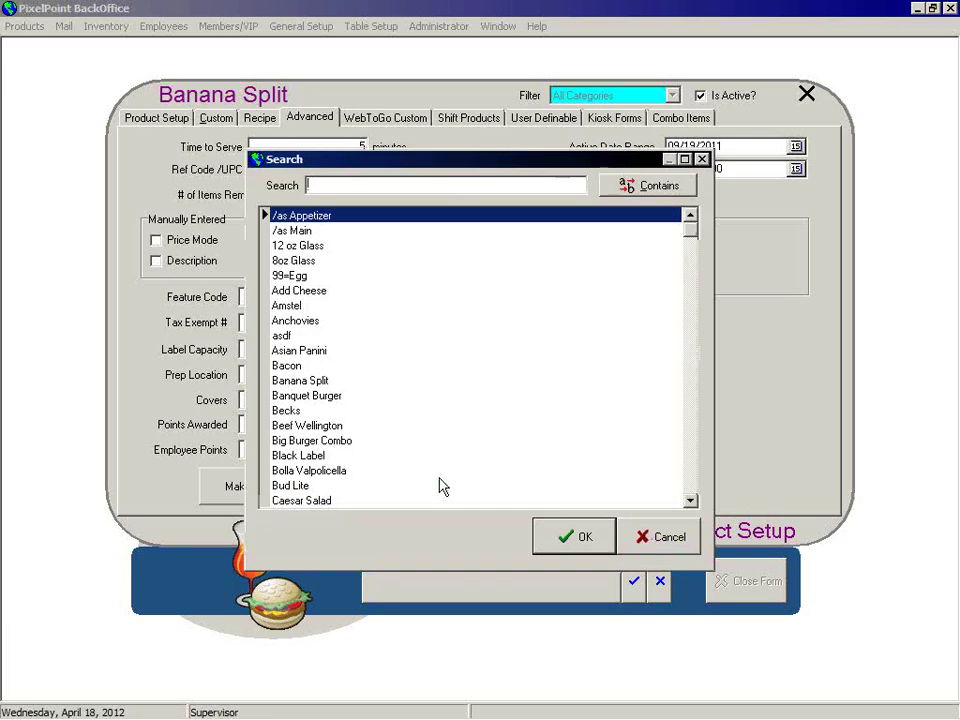
click(296, 427)
click(565, 538)
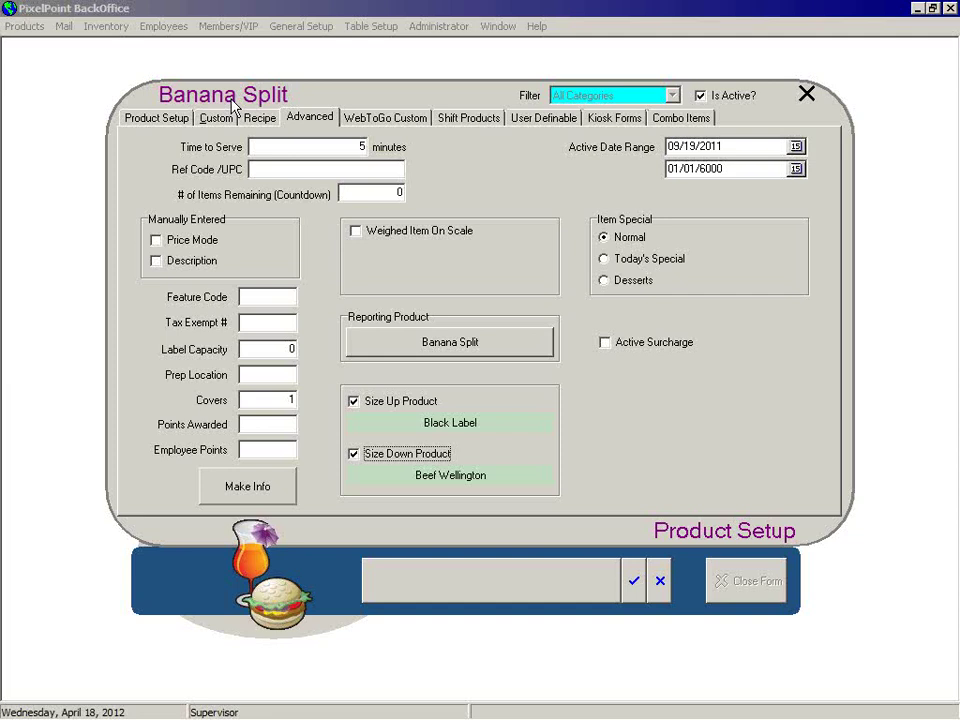
click(355, 402)
click(355, 456)
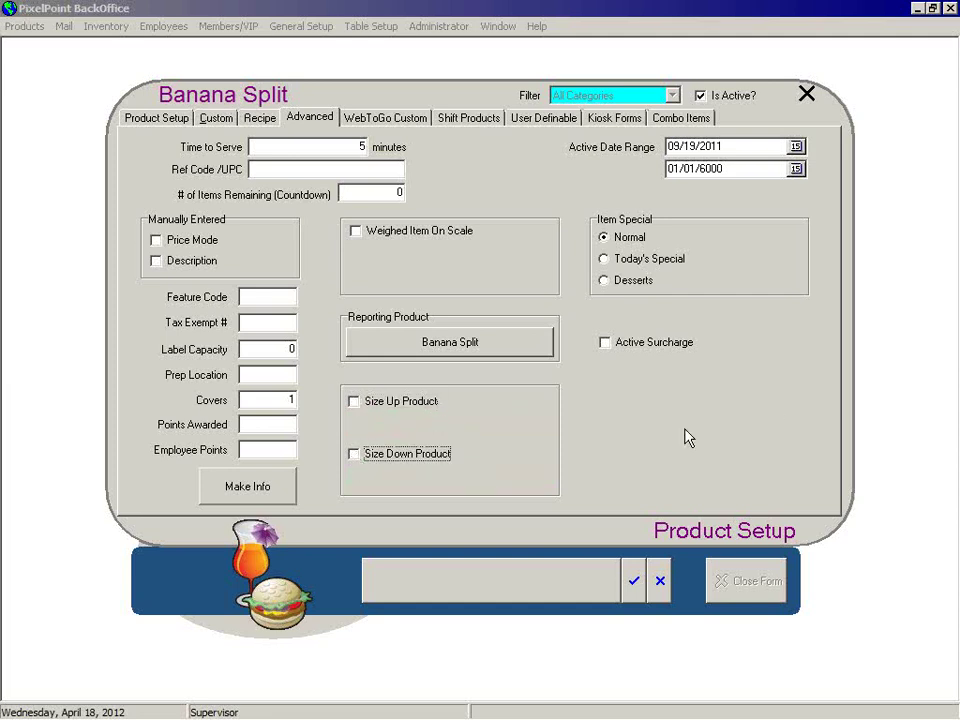
Turn on Active Surcharge on the final total with tax, minimum $1.00 and maximum $20.00, and turn it off again
click(608, 347)
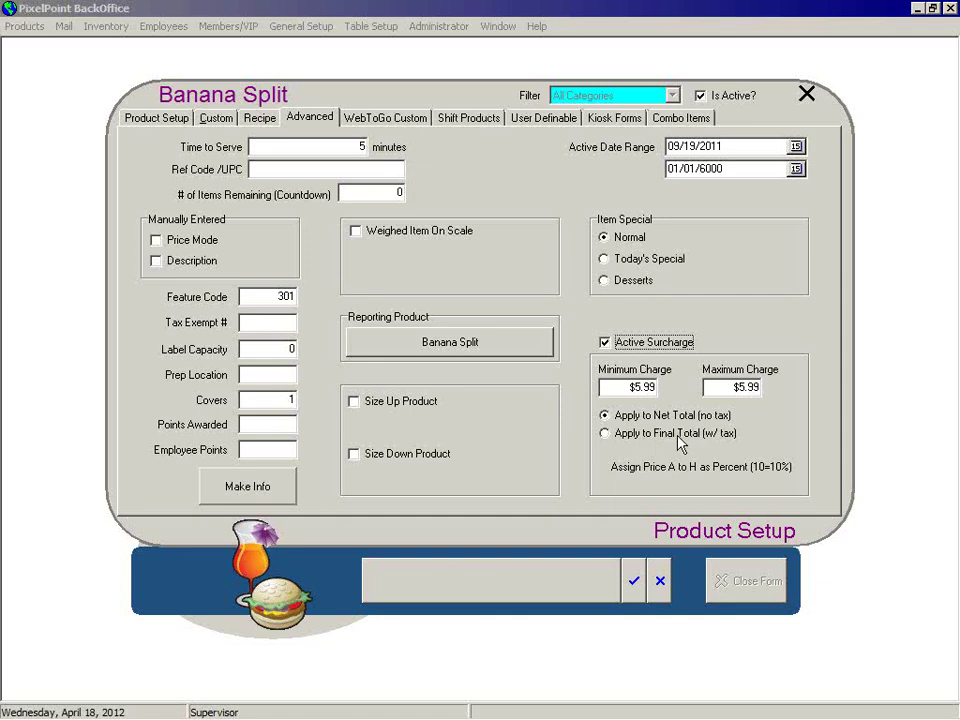
click(604, 436)
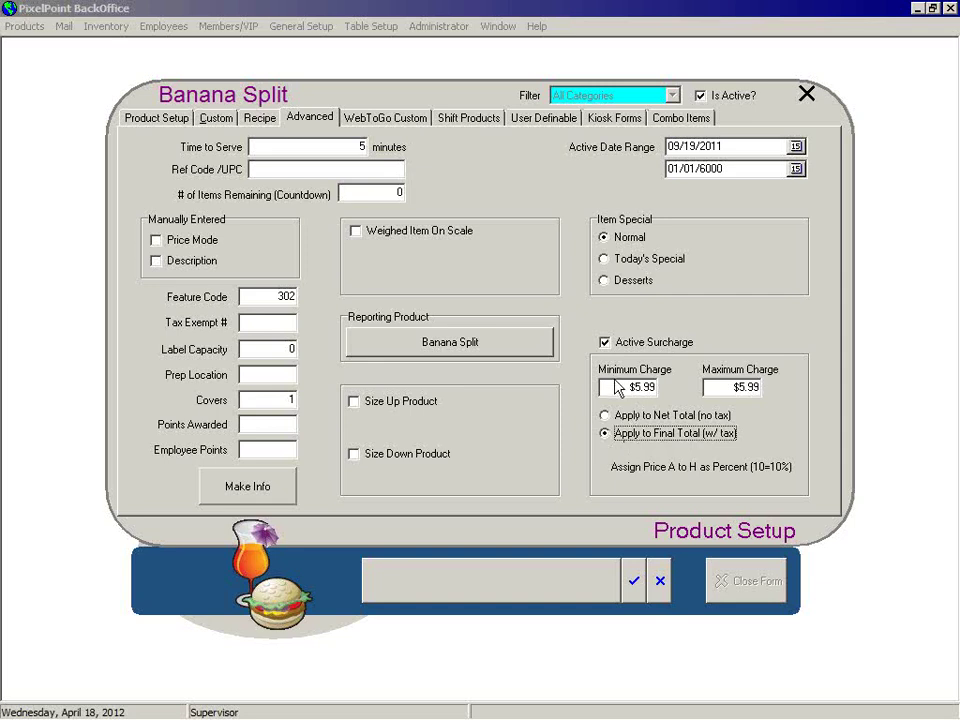
click(648, 388)
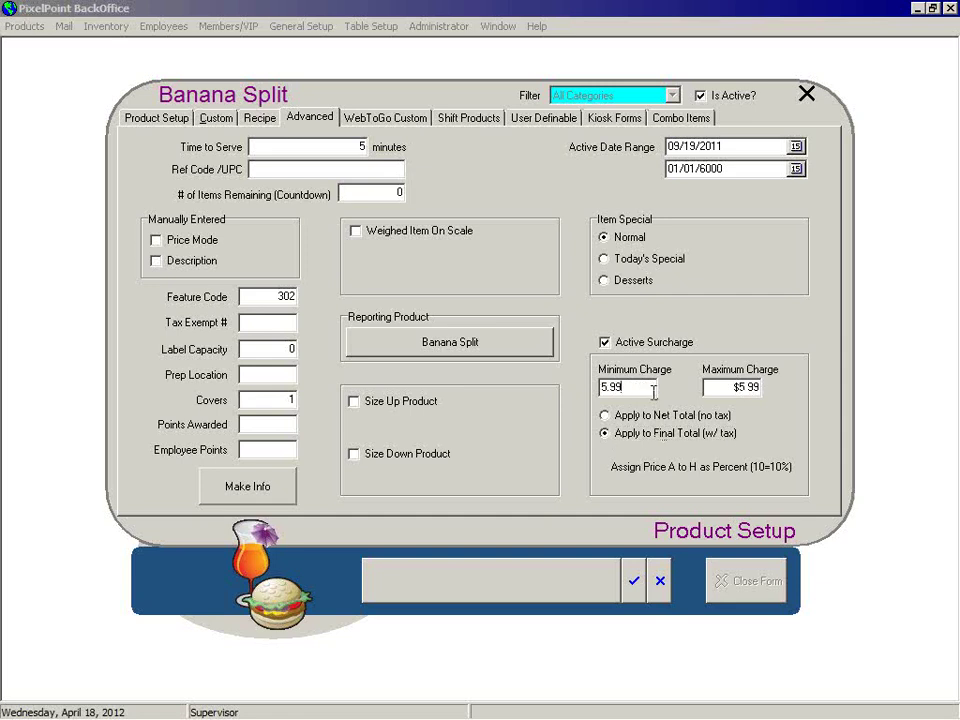
double_click(649, 389)
text(1.00)
key(Tab)
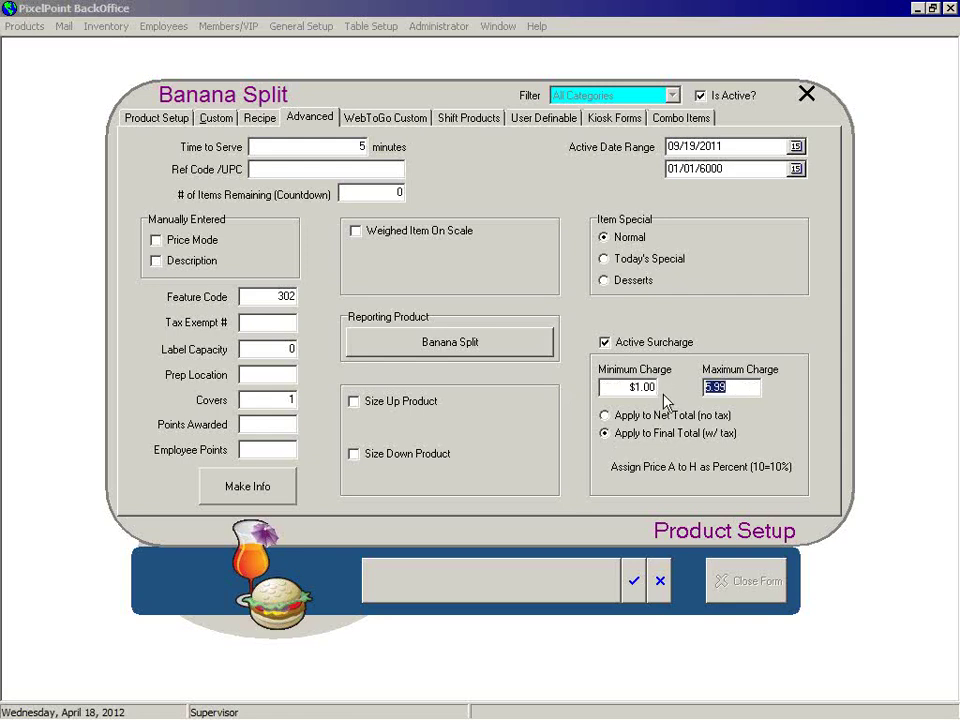
text(20)
key(Tab)
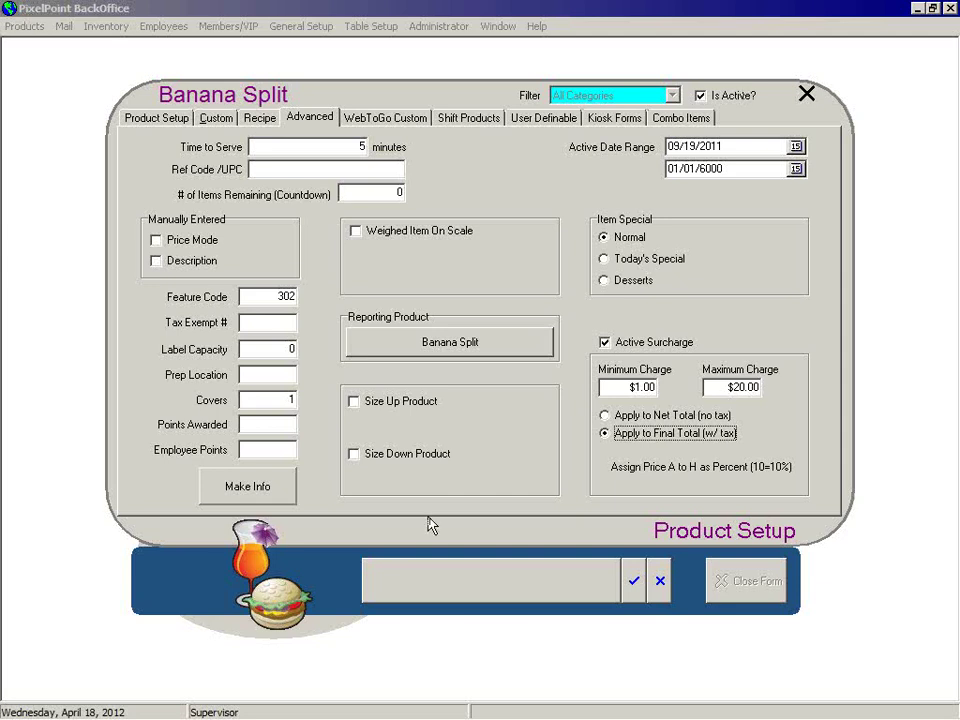
click(605, 343)
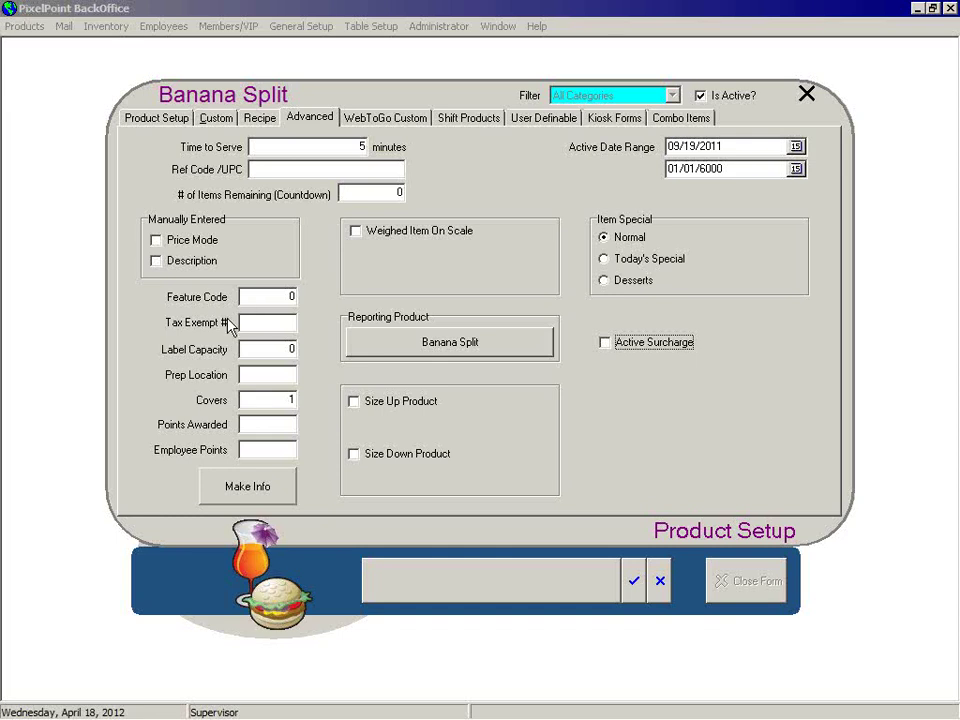
Set Banana Split's prep location to 3
key(Tab)
click(272, 351)
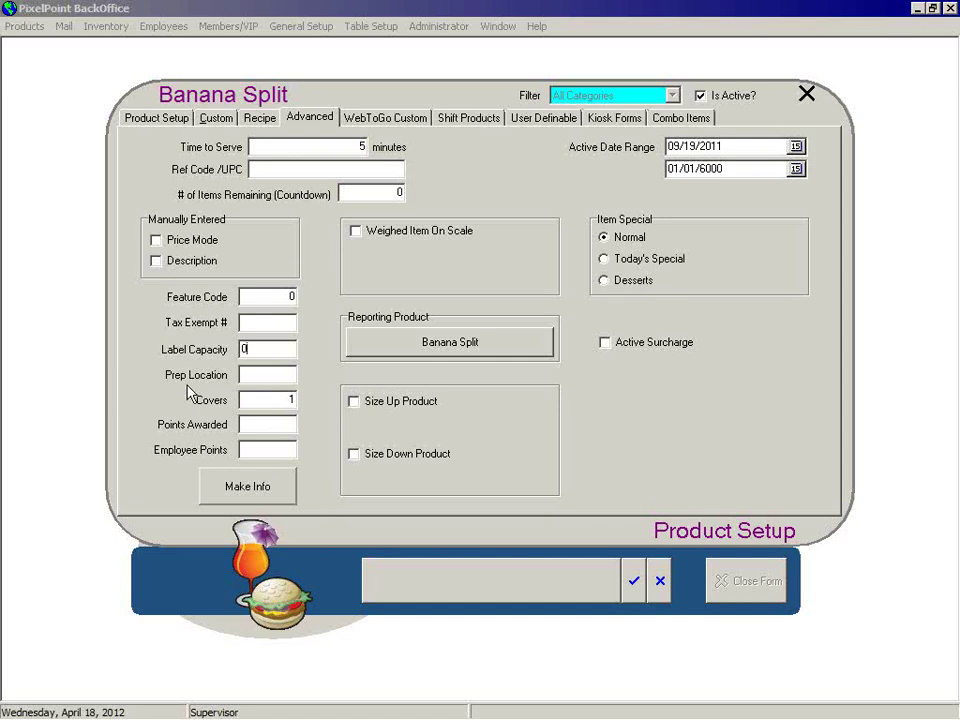
key(Tab)
text(3)
Set both the points awarded and the employee points for Banana Split to 10
click(258, 401)
click(285, 426)
text(10)
key(Tab)
text(10)
key(Tab)
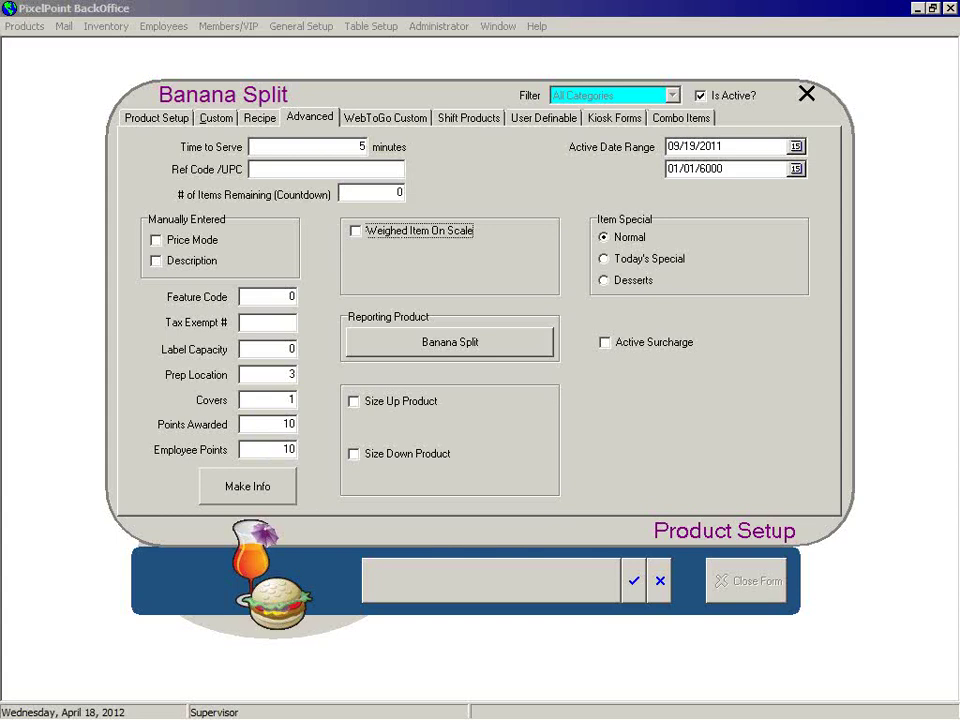
Examine Banana Split's make info, including the product image, POS info and short and long web descriptions, and close the form
click(250, 490)
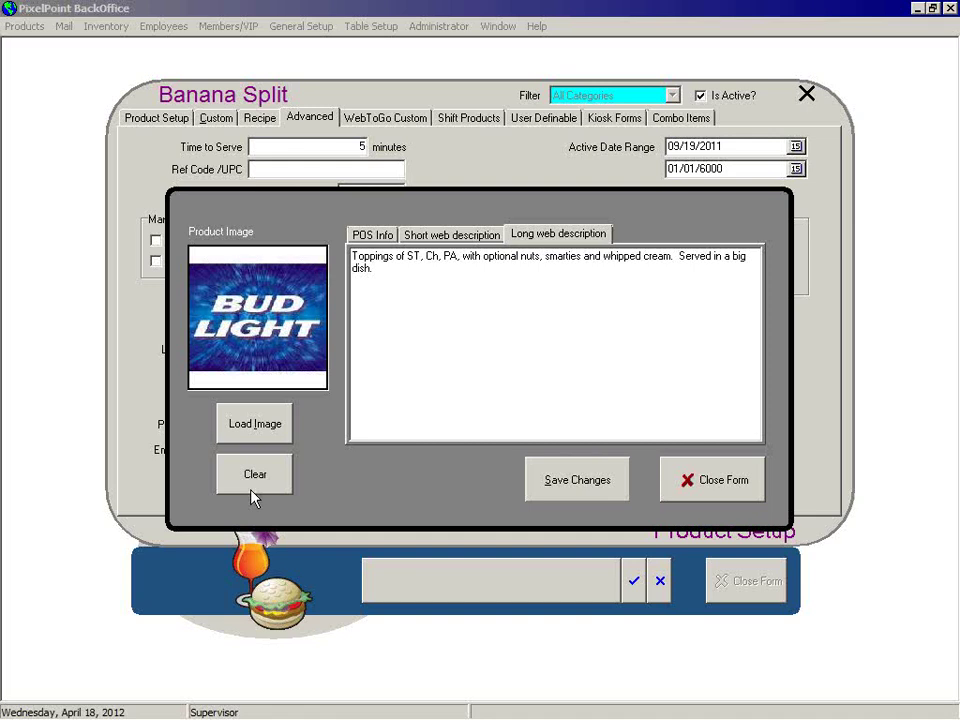
click(373, 234)
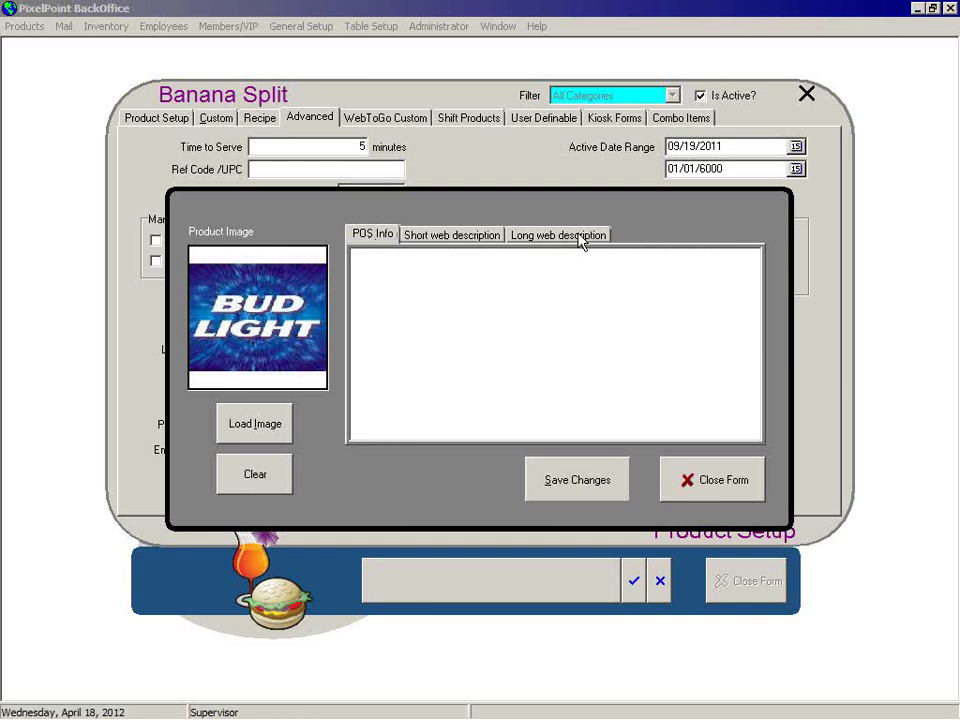
click(471, 240)
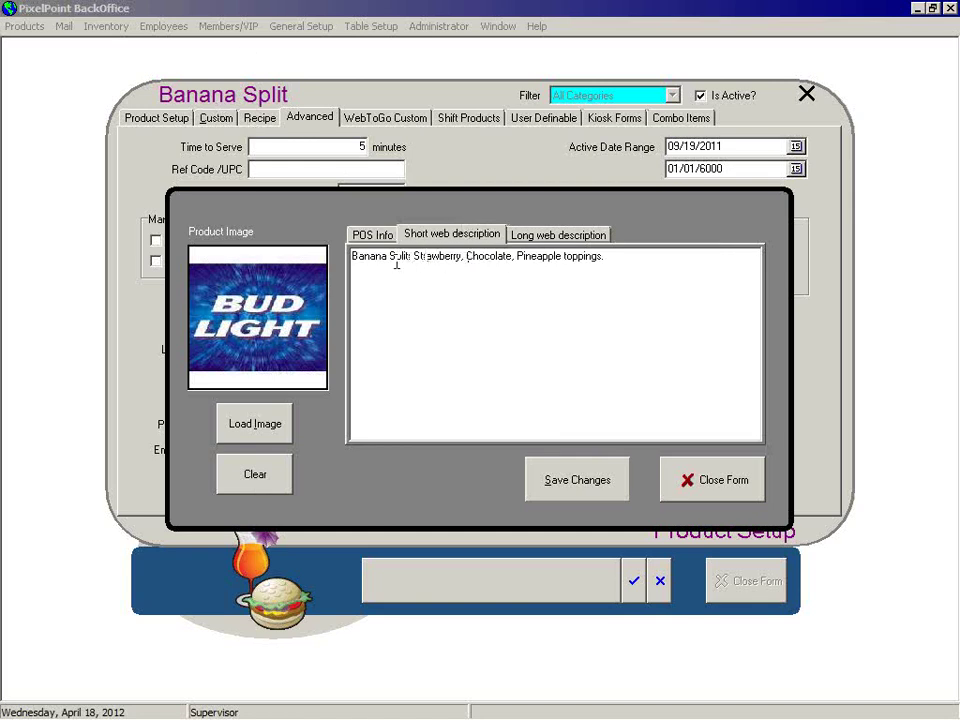
click(557, 237)
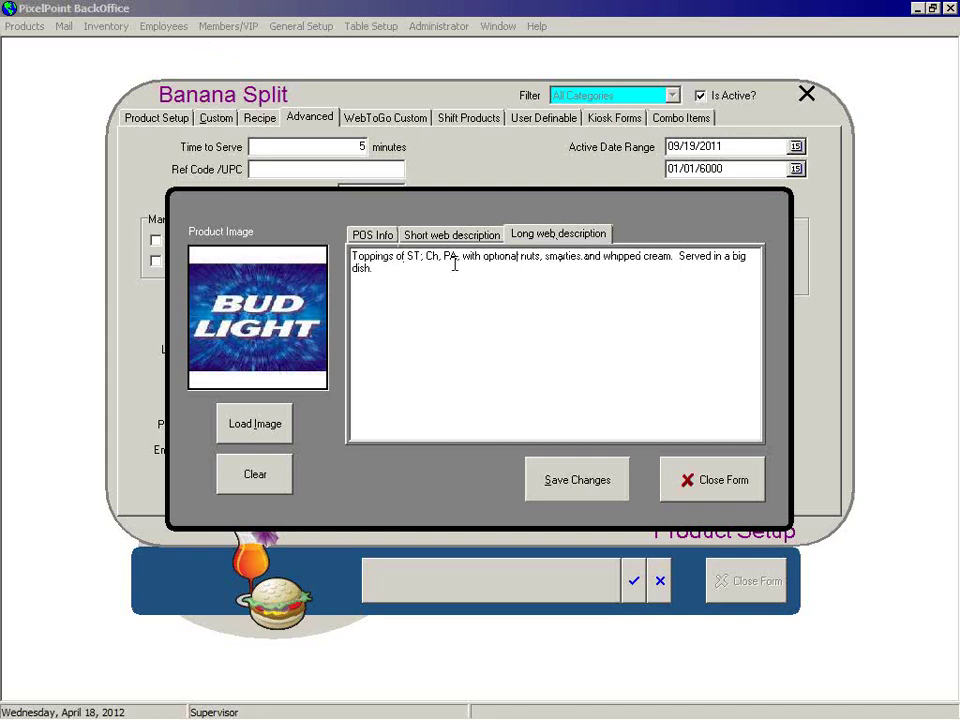
click(501, 236)
click(525, 237)
click(385, 240)
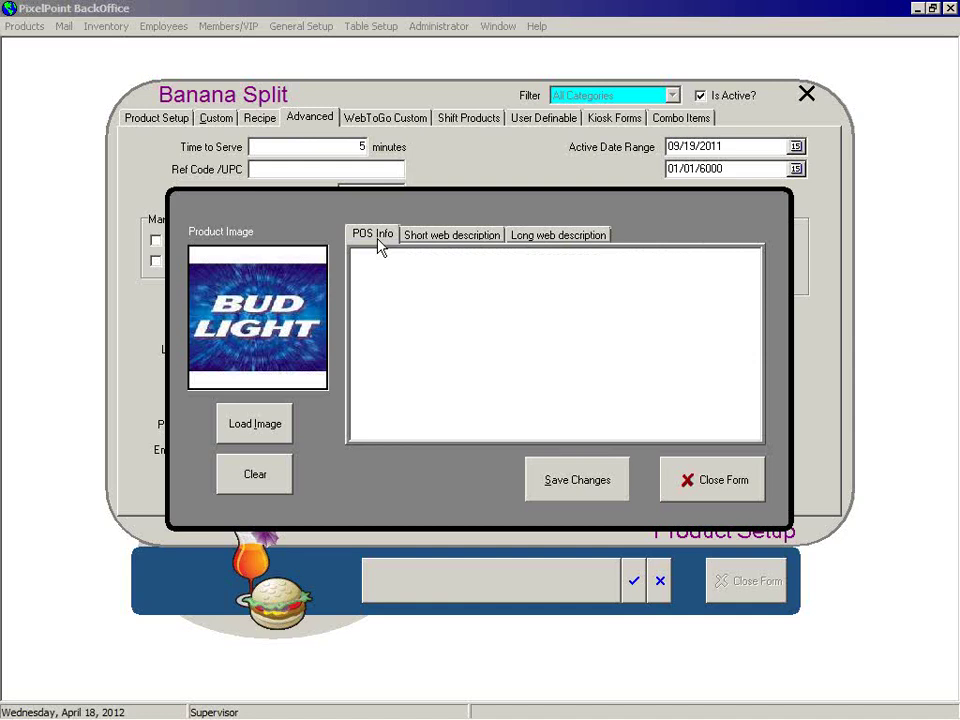
click(717, 490)
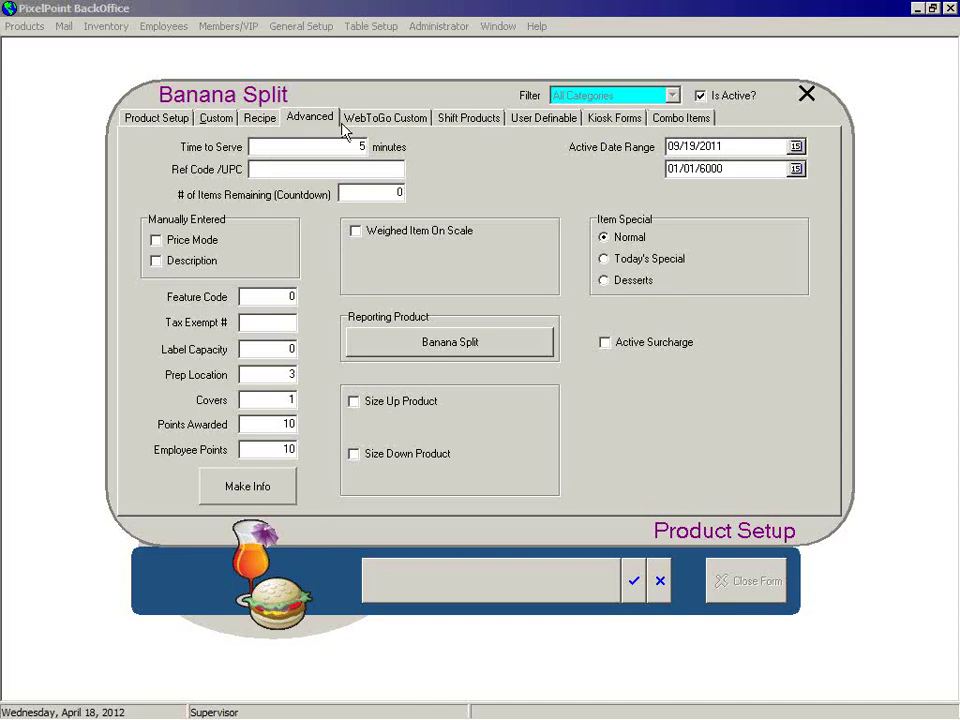
Save the changes to Banana Split and close Product Setup
click(634, 580)
click(733, 584)
Switch to the POS station and open Special Functions from the manager functions
click(917, 9)
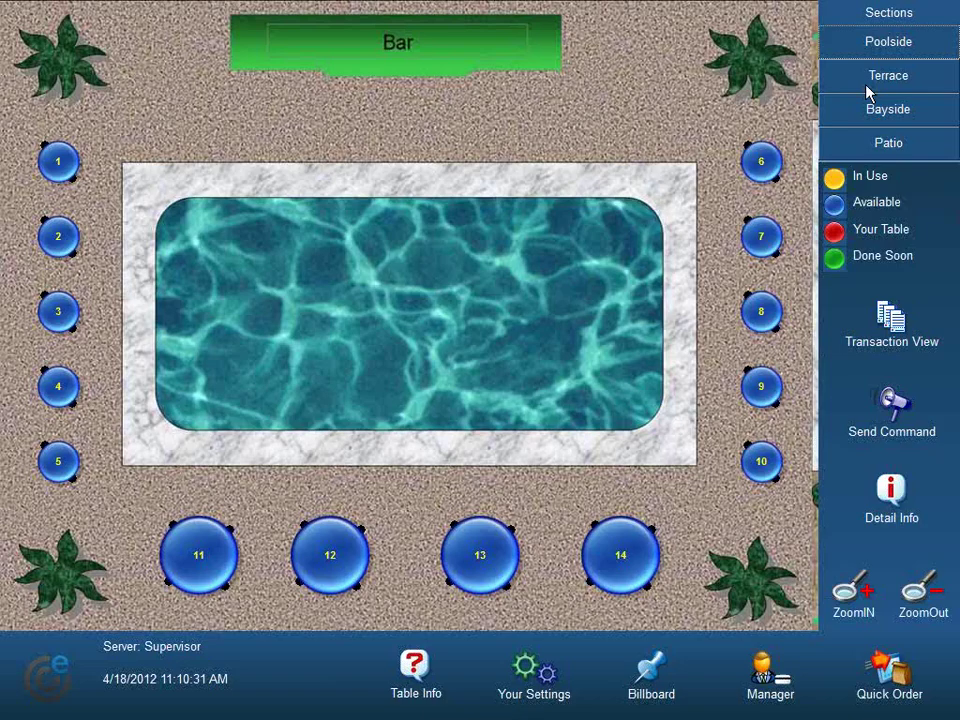
click(772, 677)
click(288, 312)
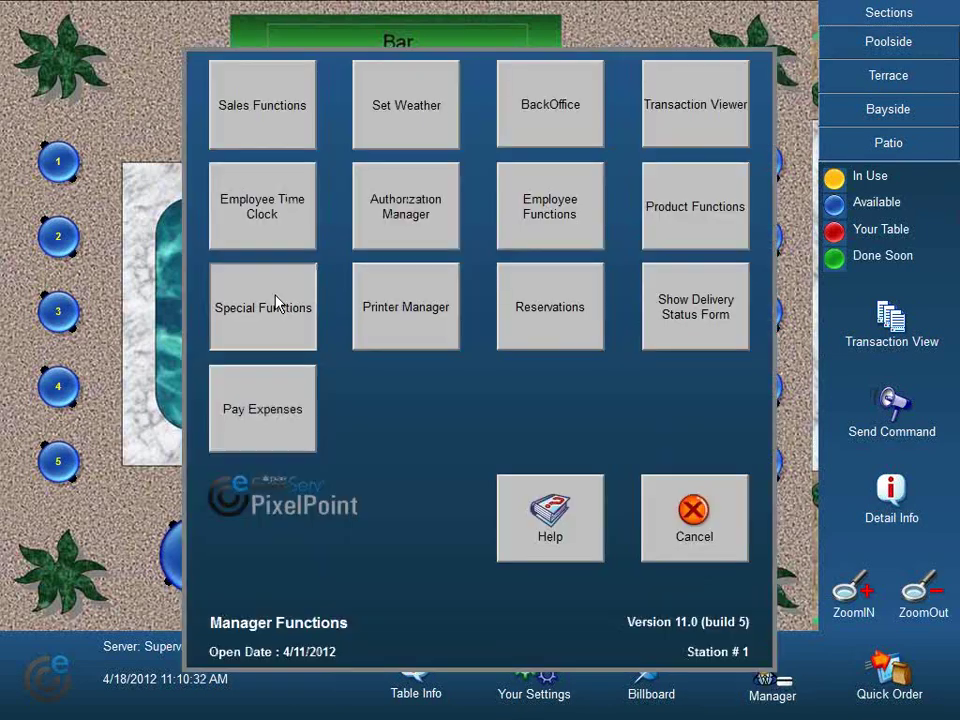
click(418, 118)
click(431, 384)
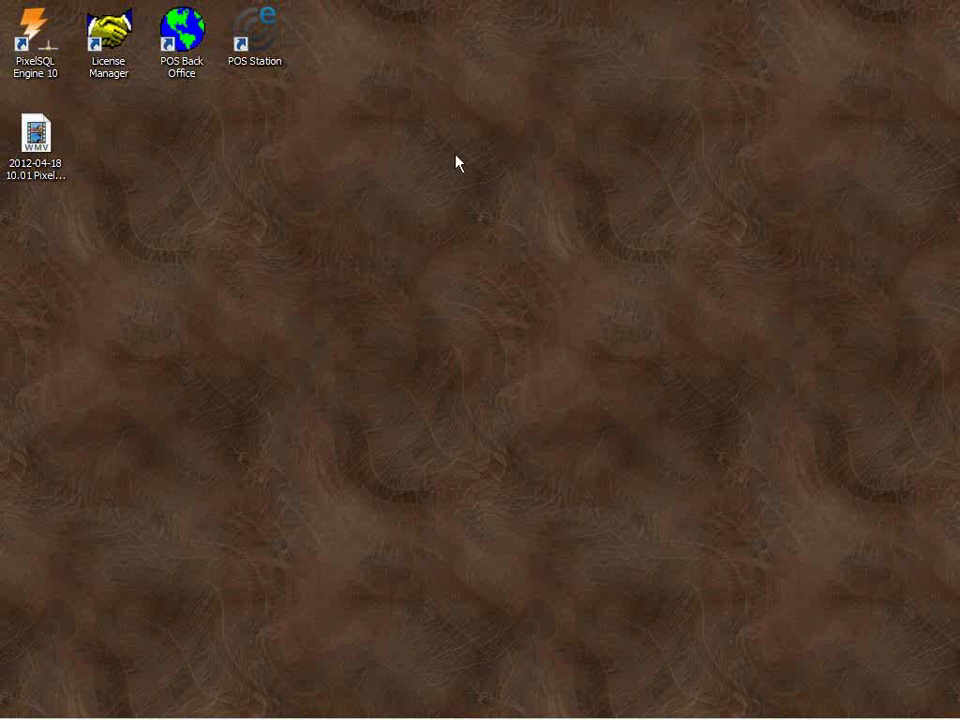
Switch back to PixelPoint BackOffice and open Product Setup
mouse_move(400, 710)
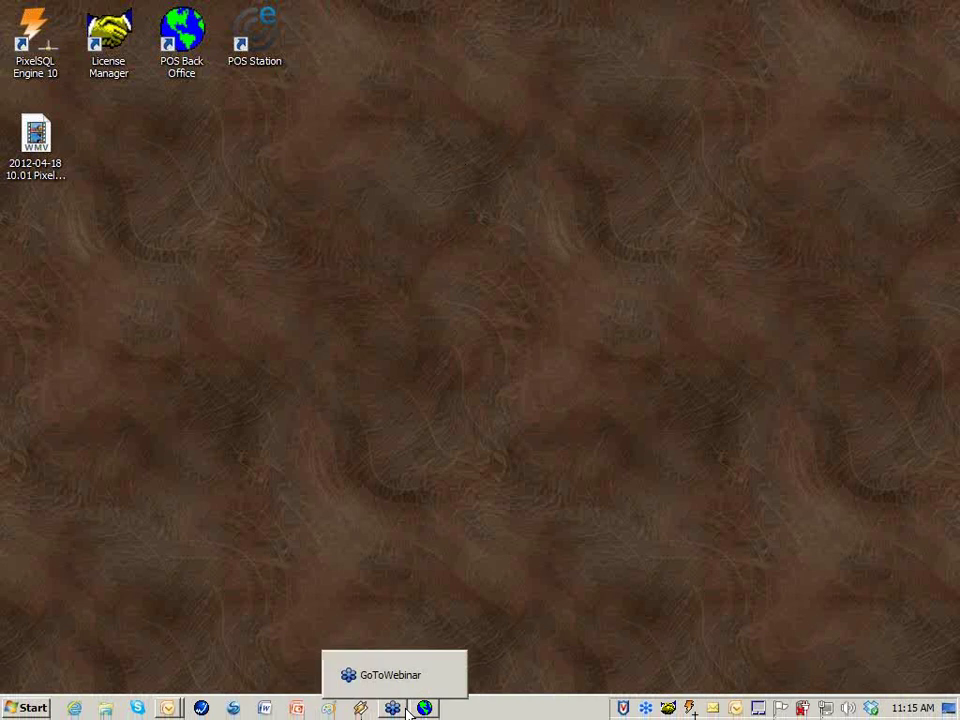
click(424, 708)
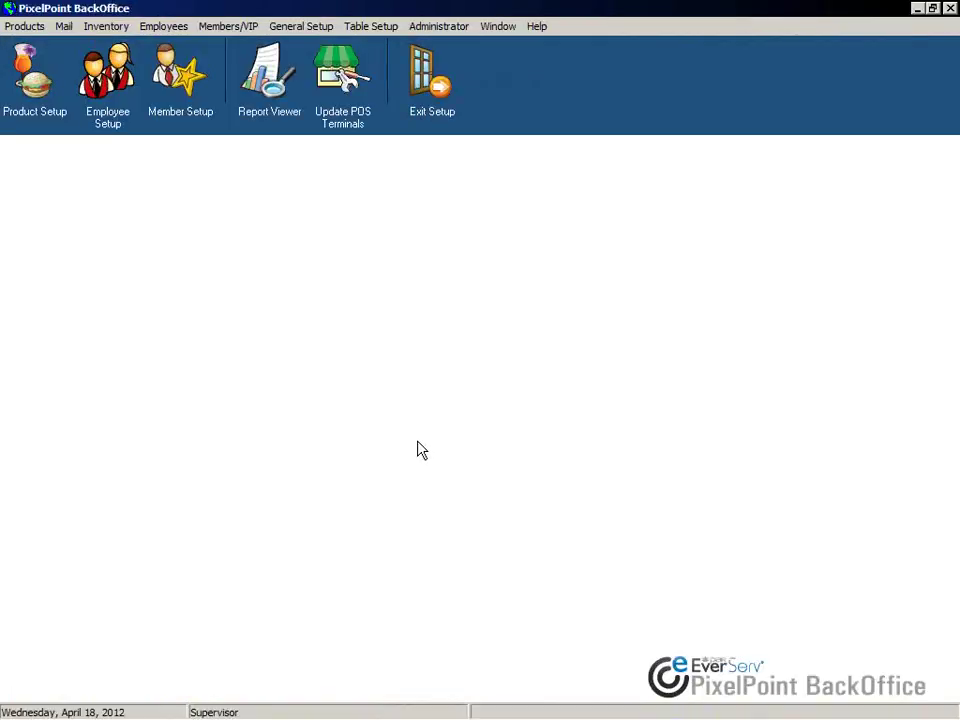
click(22, 26)
click(34, 44)
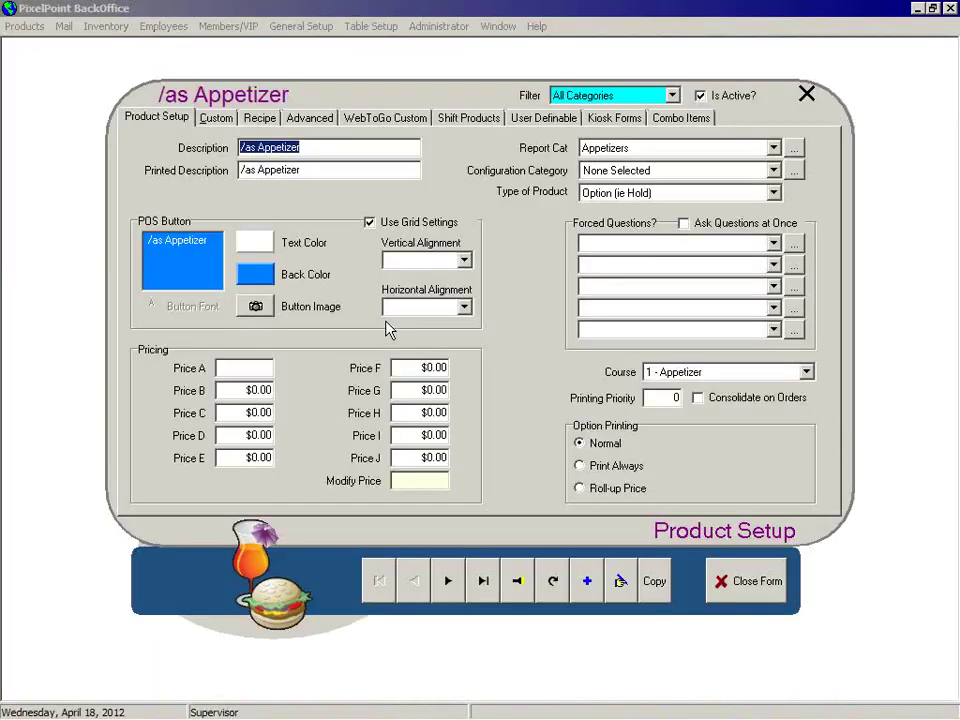
Browse through the product records to Banana Split's advanced settings
click(309, 118)
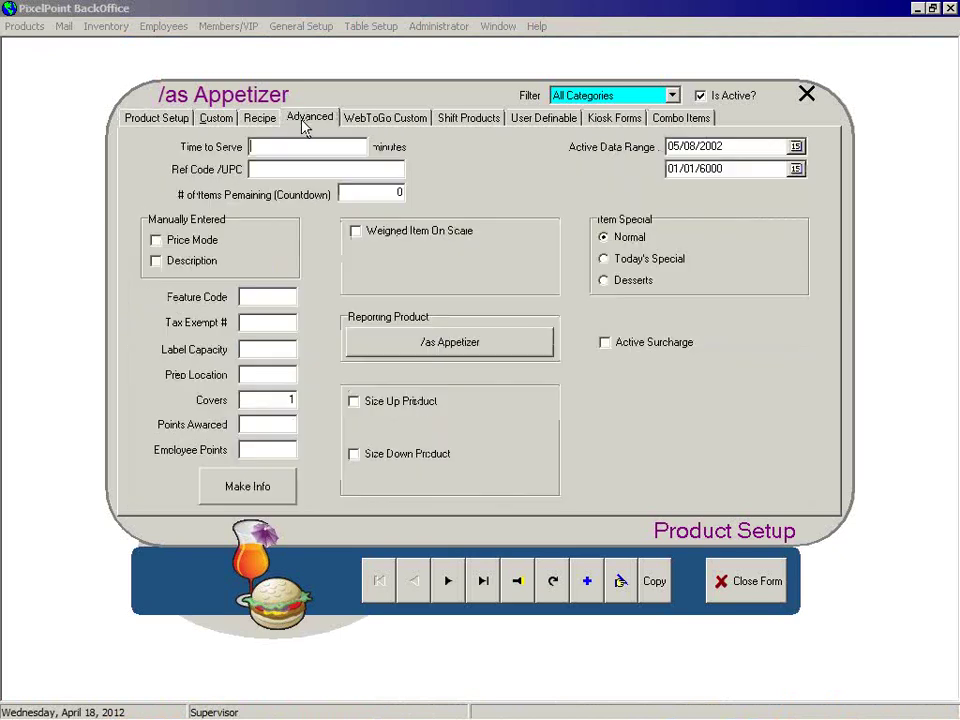
click(448, 582)
click(447, 581)
click(447, 581)
click(447, 581)
click(447, 581)
click(447, 581)
click(447, 581)
click(447, 581)
click(447, 584)
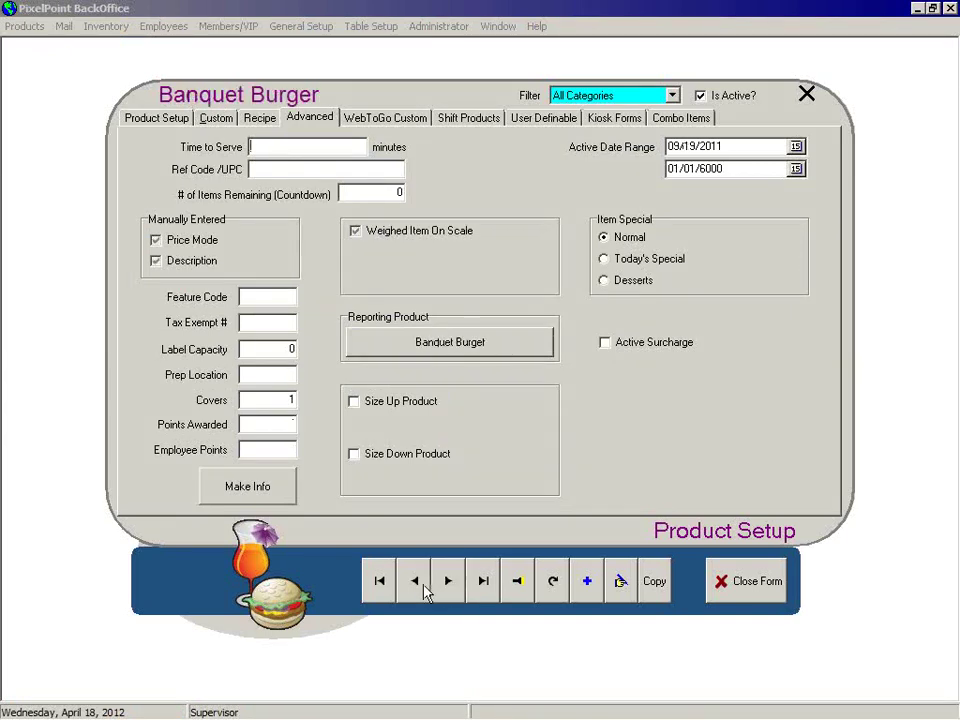
click(416, 586)
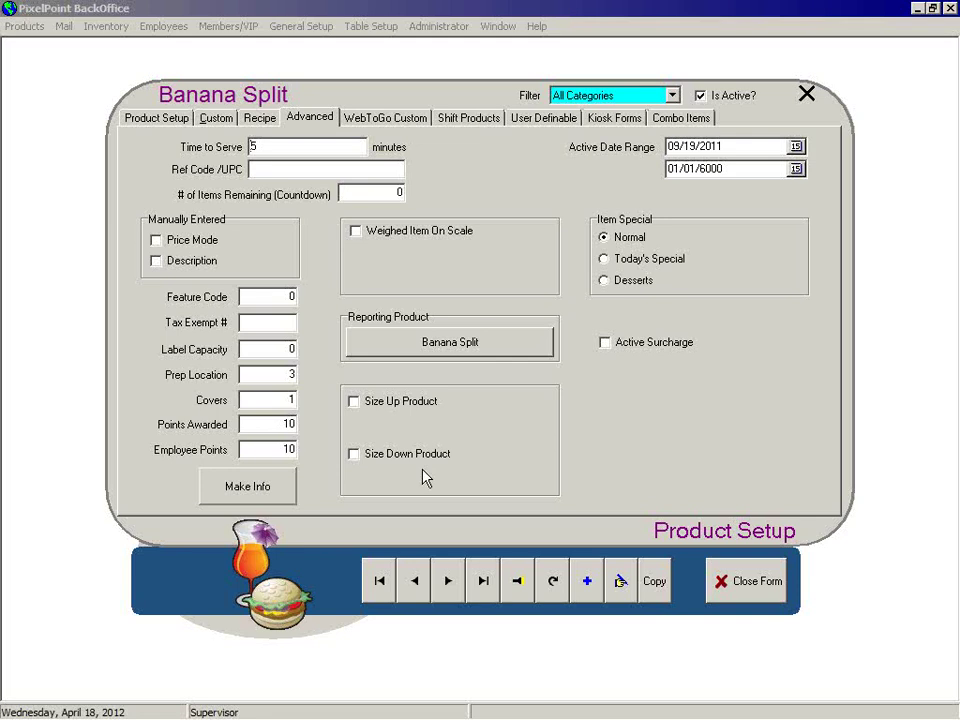
Set both the WebToGo modify pages and the WebToGo forced questions of Banana Split to Default
click(372, 122)
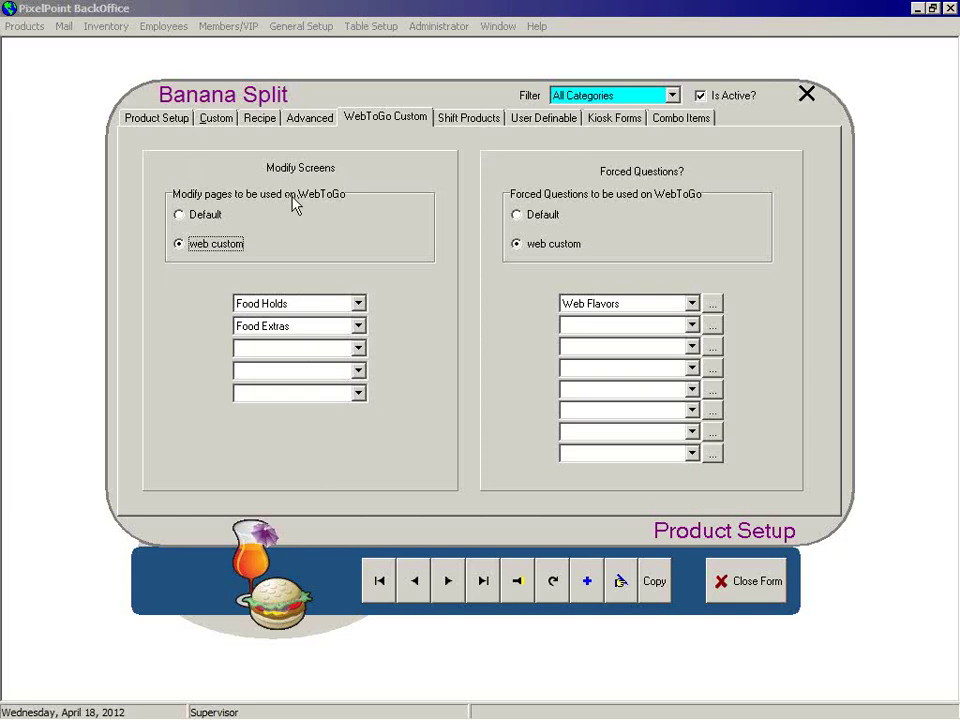
click(517, 216)
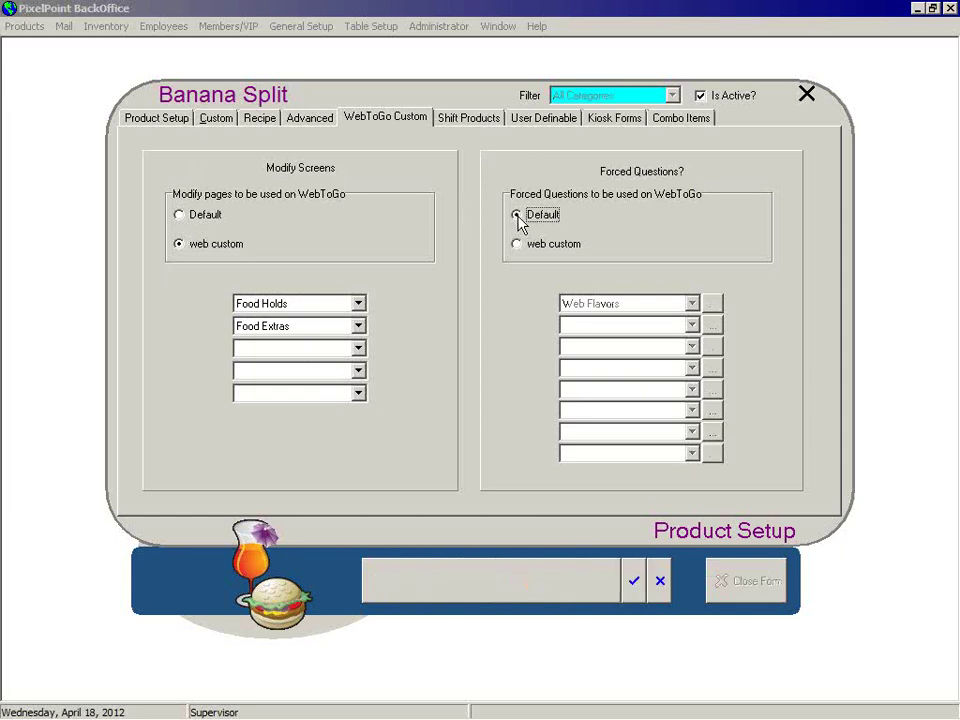
click(206, 219)
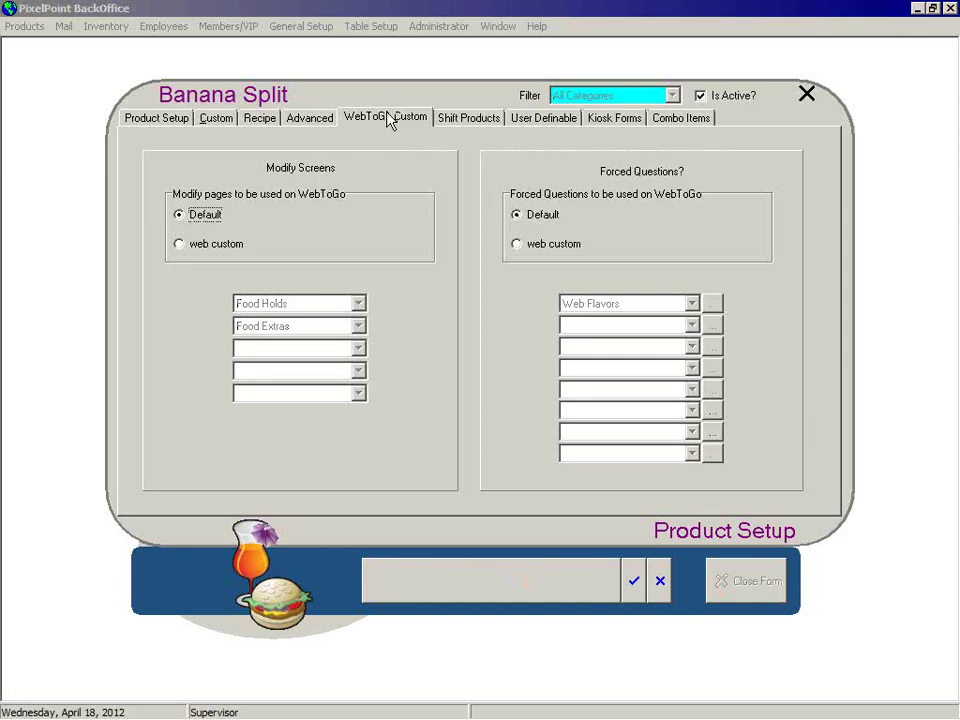
Examine Banana Split's shift product names, including the 8oz Glass and Pitcher entries
click(456, 127)
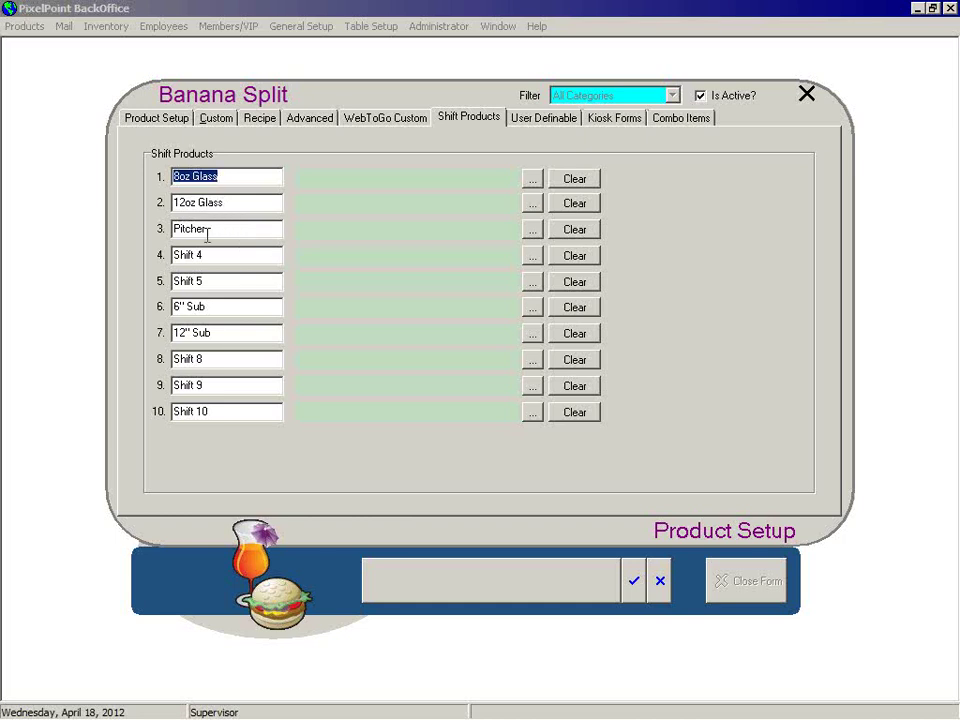
drag(208, 226, 160, 235)
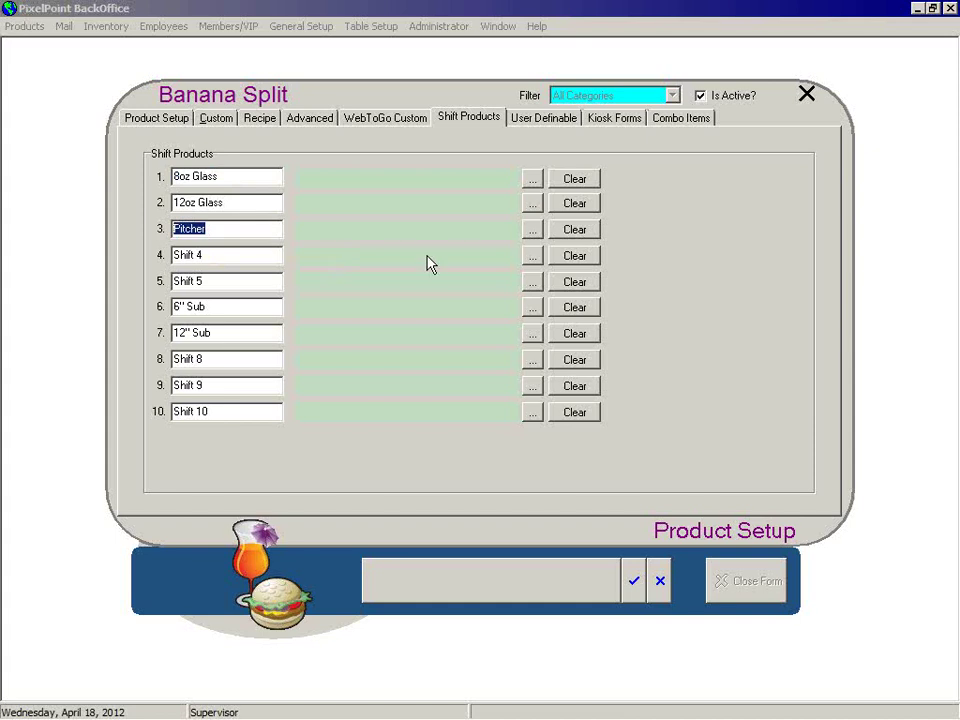
click(242, 177)
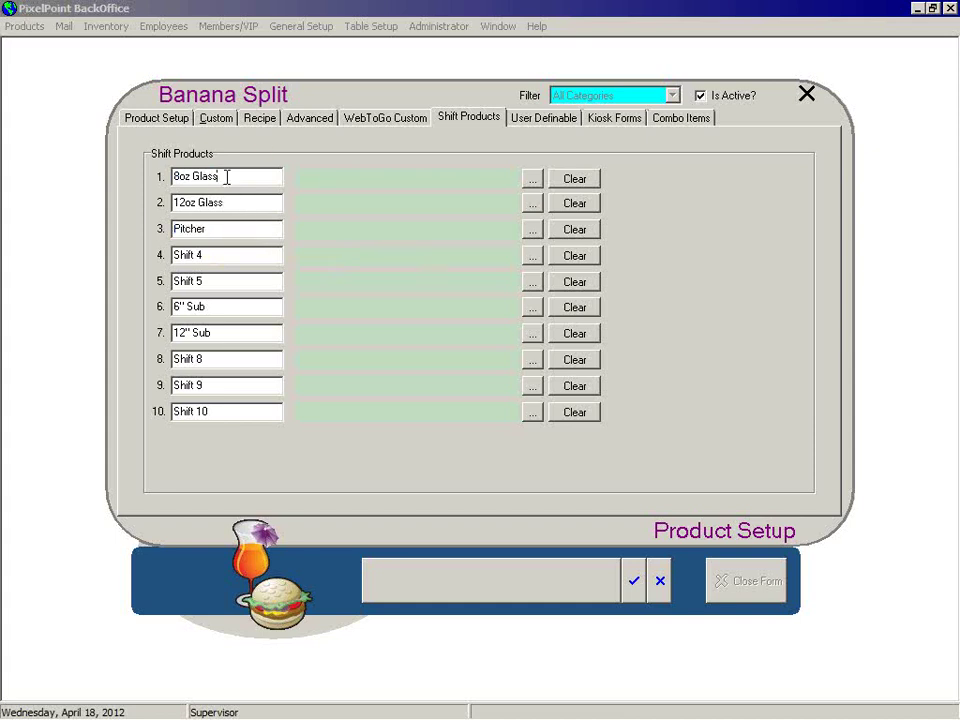
click(243, 230)
Review Banana Split's user-definable fields and combo items, and compare its kiosk forms with the WebToGo settings
click(545, 118)
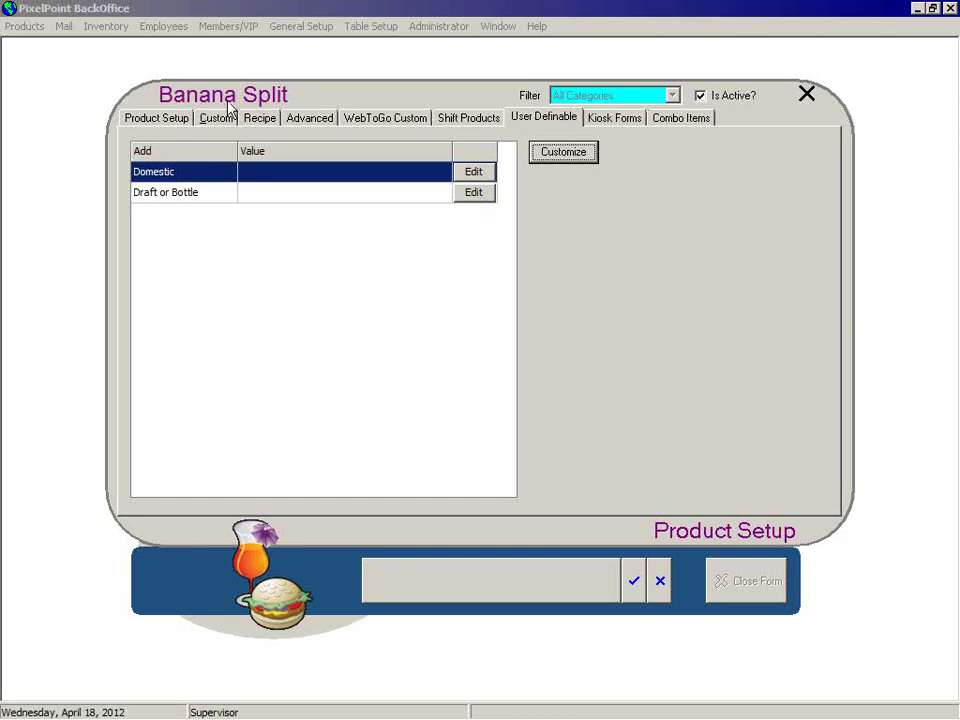
click(617, 122)
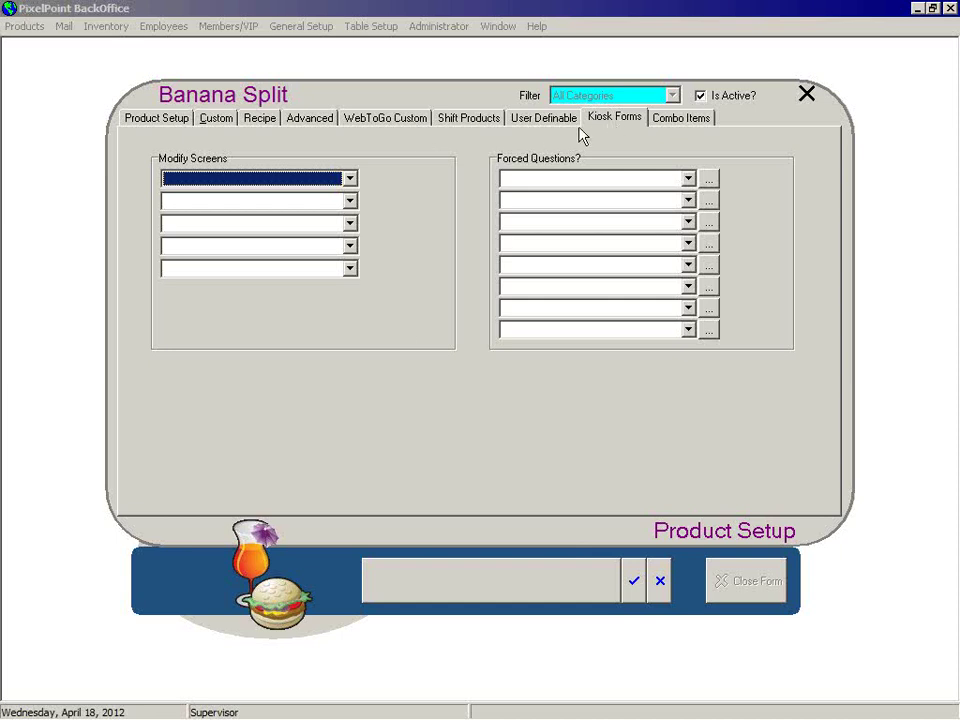
click(384, 122)
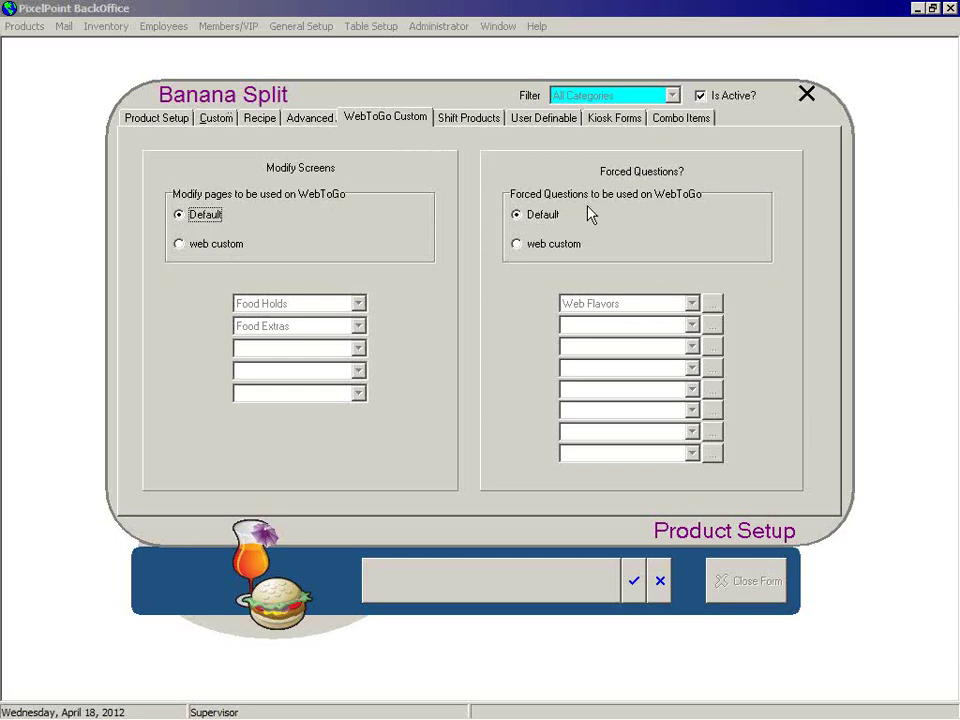
click(644, 119)
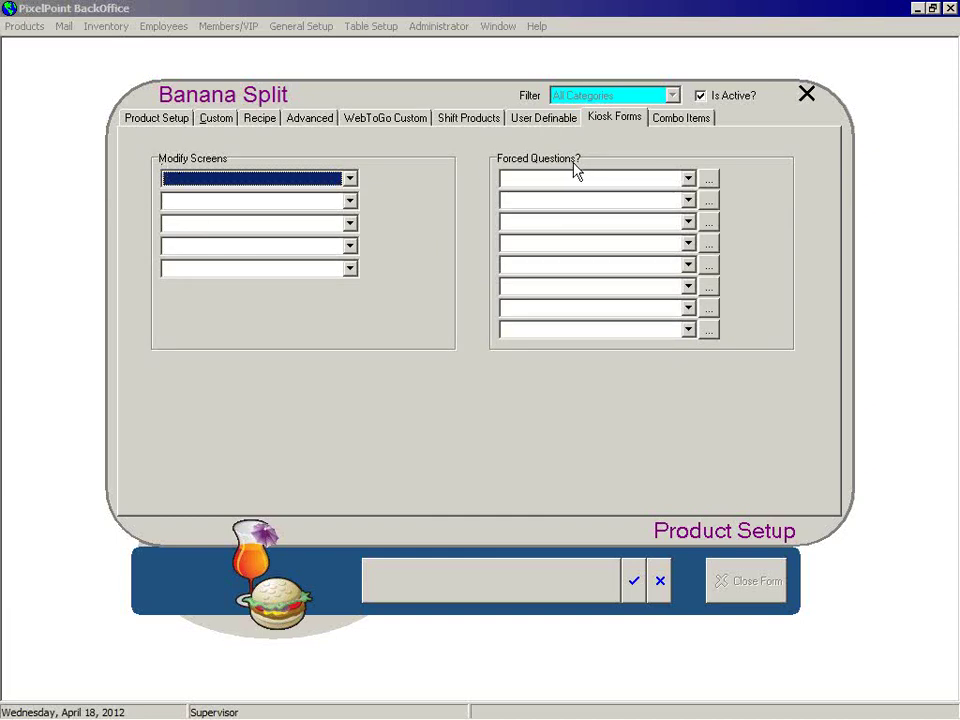
click(678, 119)
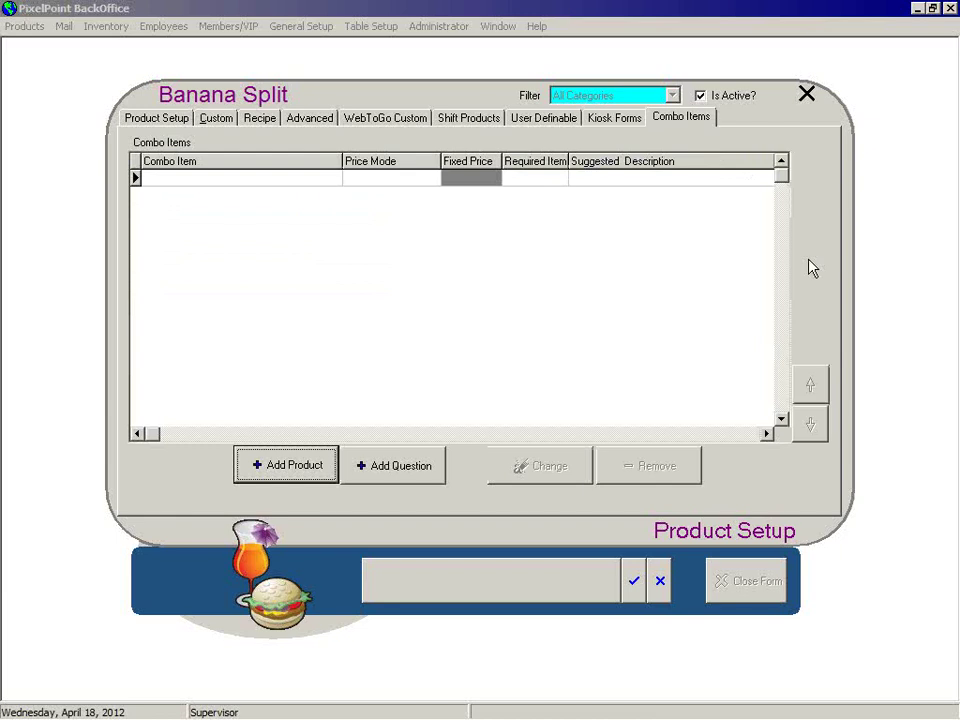
Discard the changes to Banana Split and open the Big Burger Combo record through the product search
click(659, 581)
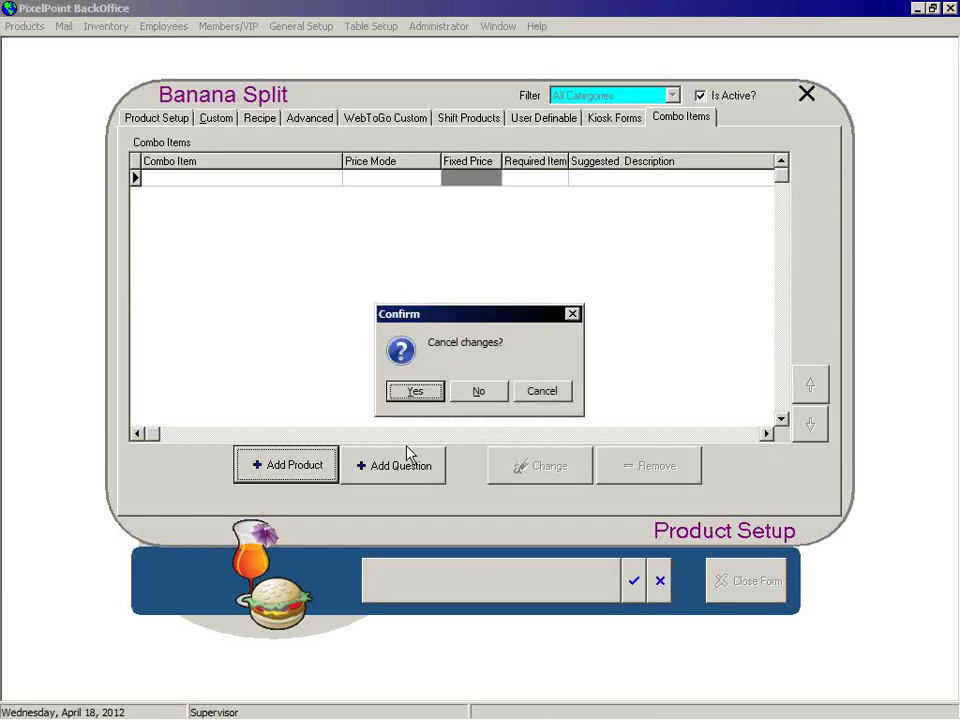
click(416, 391)
click(520, 581)
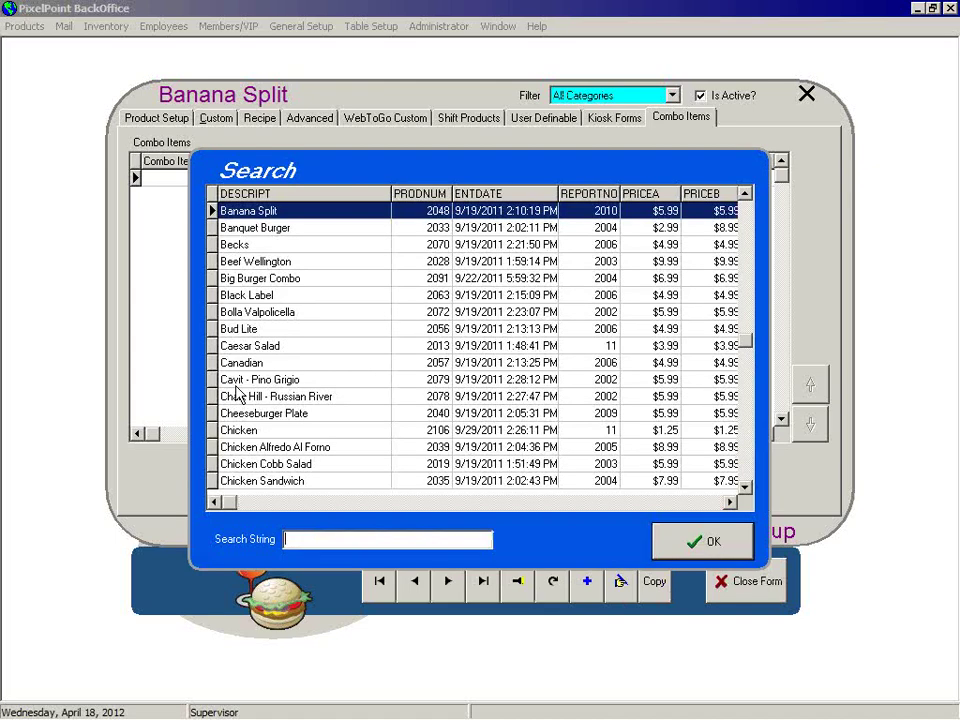
click(232, 279)
click(703, 545)
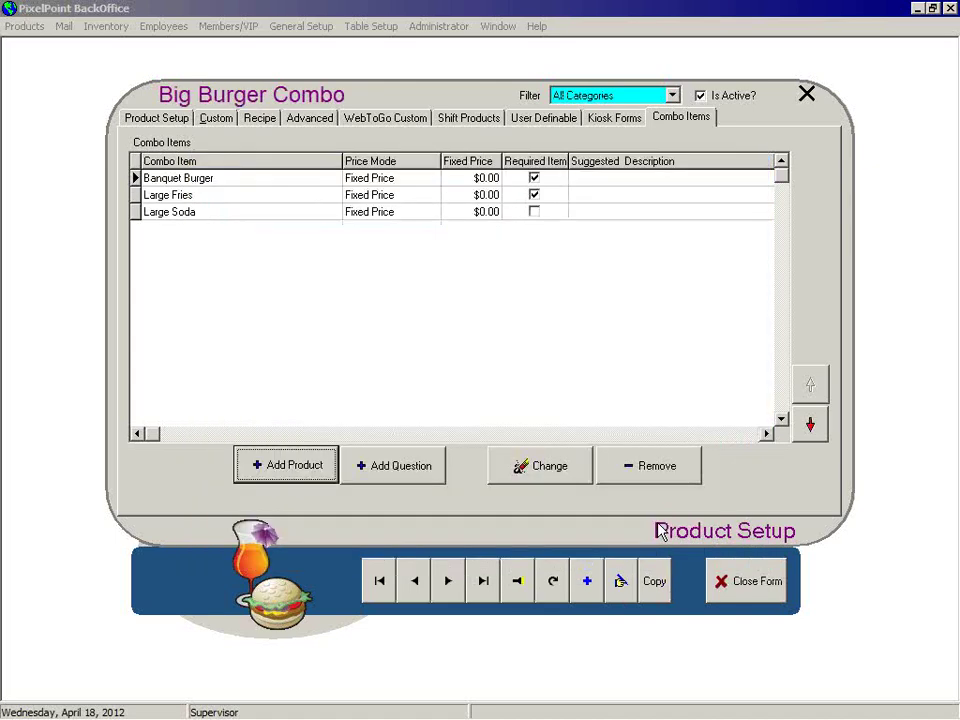
Examine Big Burger Combo's product prices, its combo items' fixed prices and the price mode options for Banquet Burger
click(150, 119)
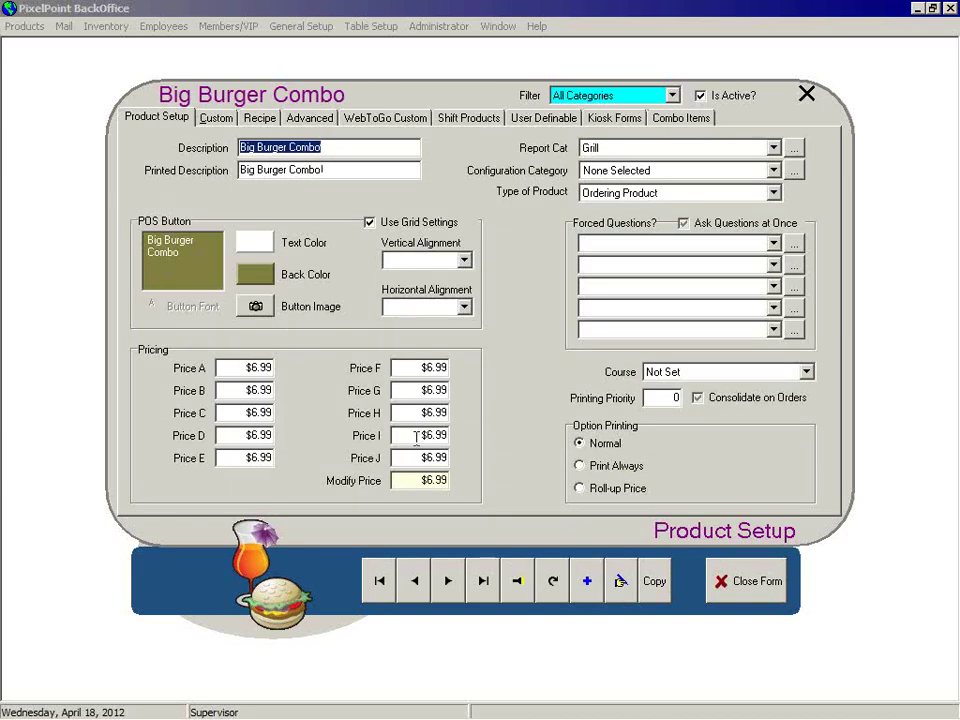
click(679, 119)
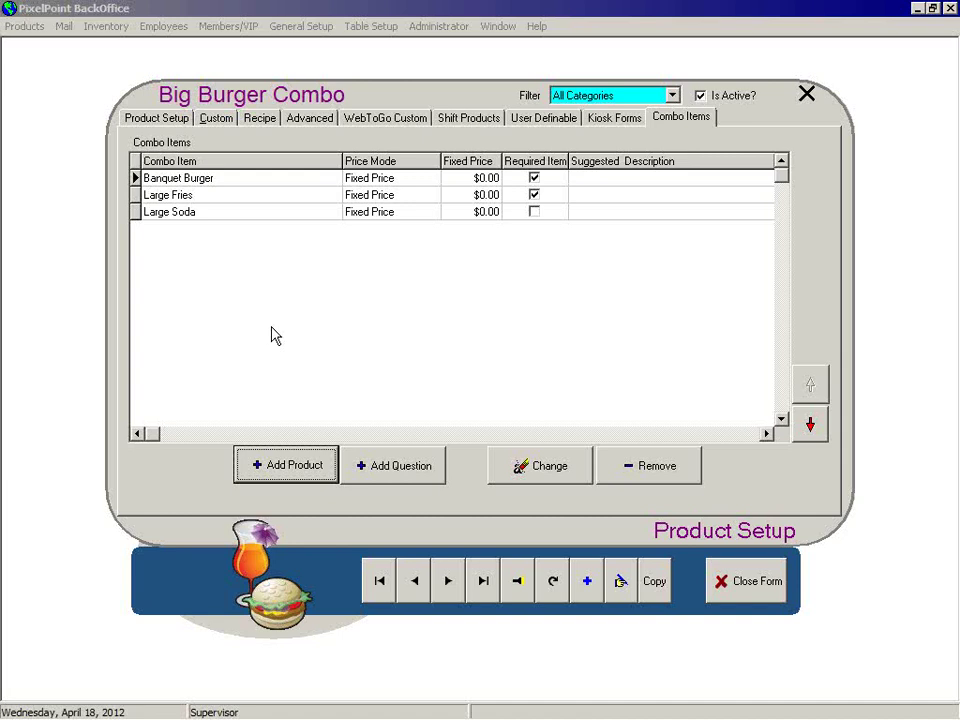
click(486, 179)
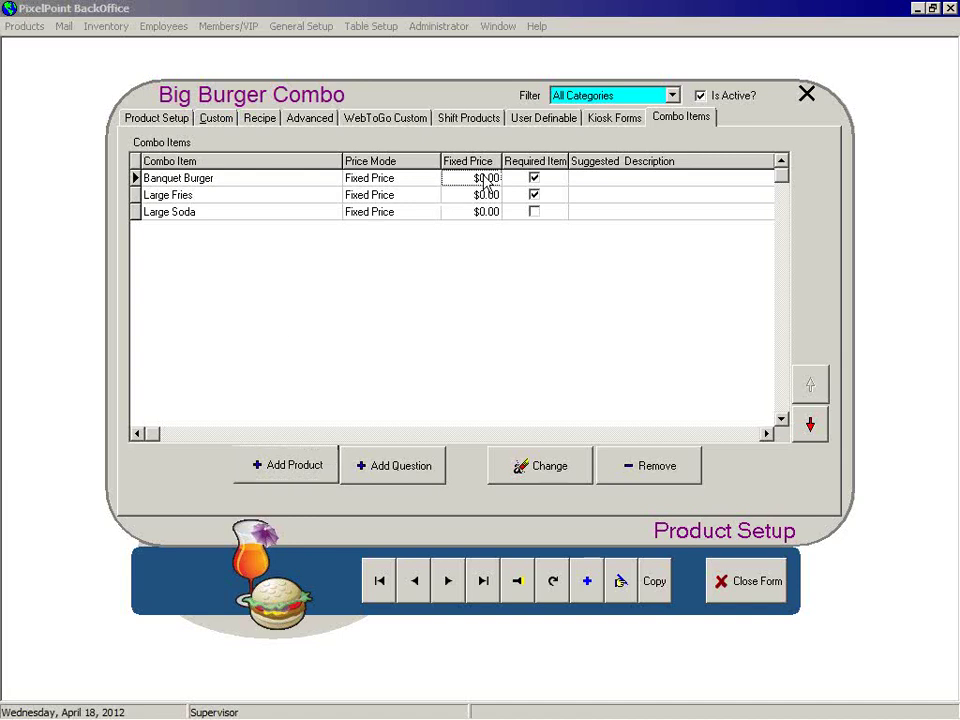
click(488, 194)
click(404, 182)
click(414, 182)
click(432, 179)
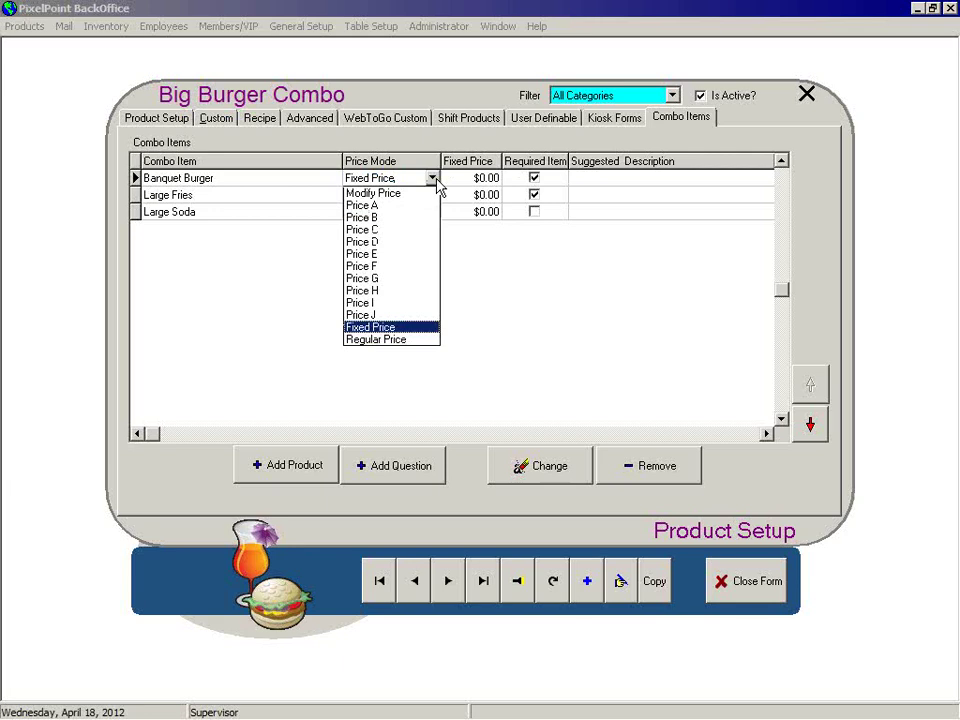
click(435, 183)
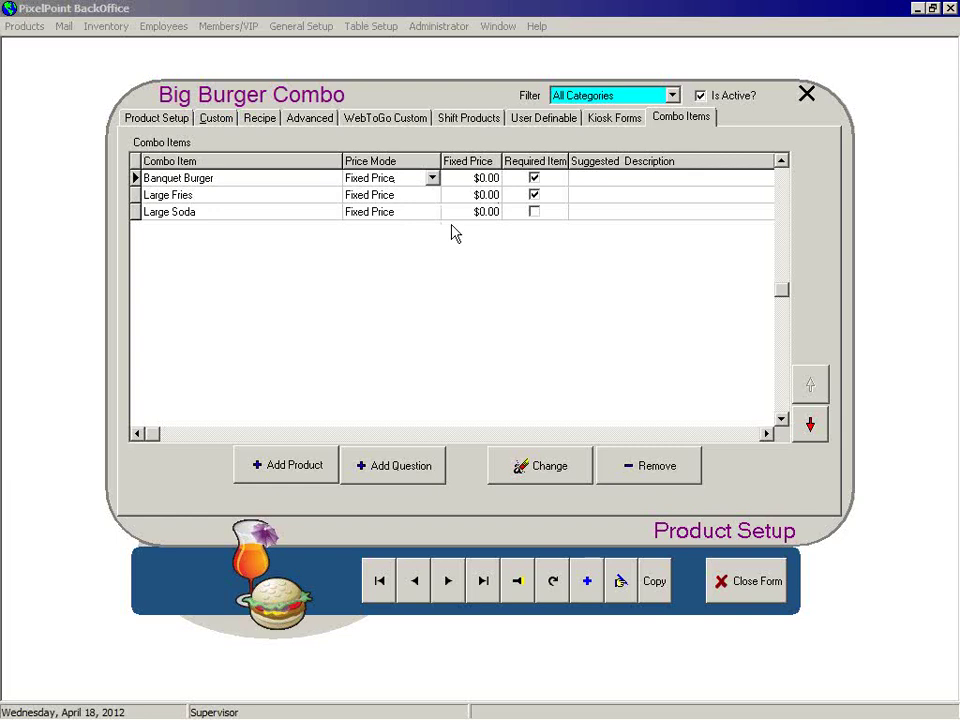
Recheck Big Burger Combo's product prices and examine its combo items' suggested descriptions, required flags and fixed prices
click(163, 121)
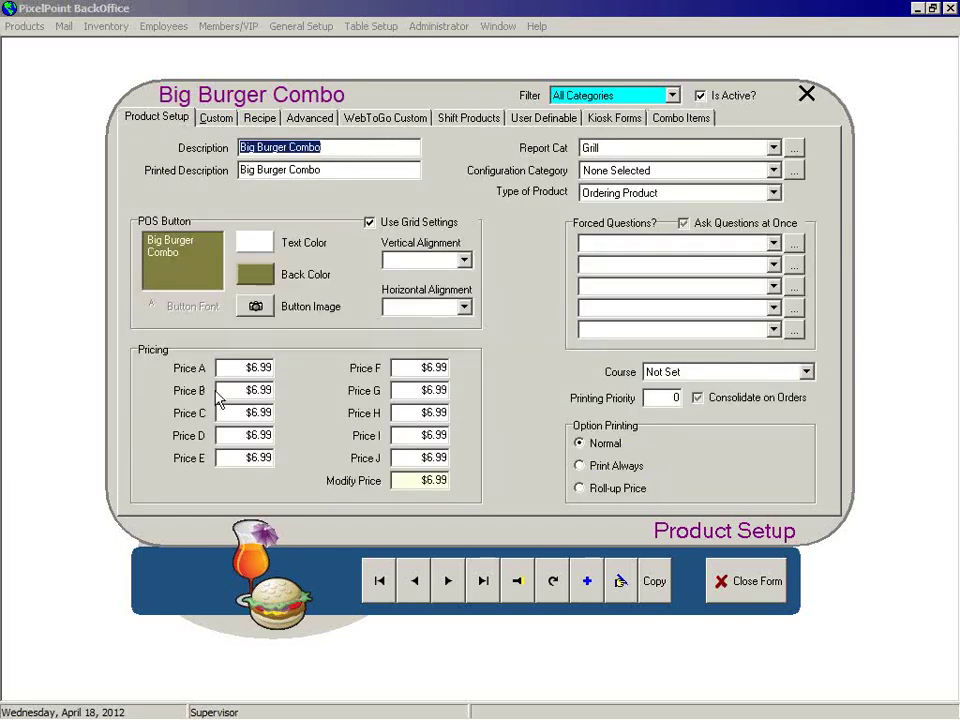
click(672, 118)
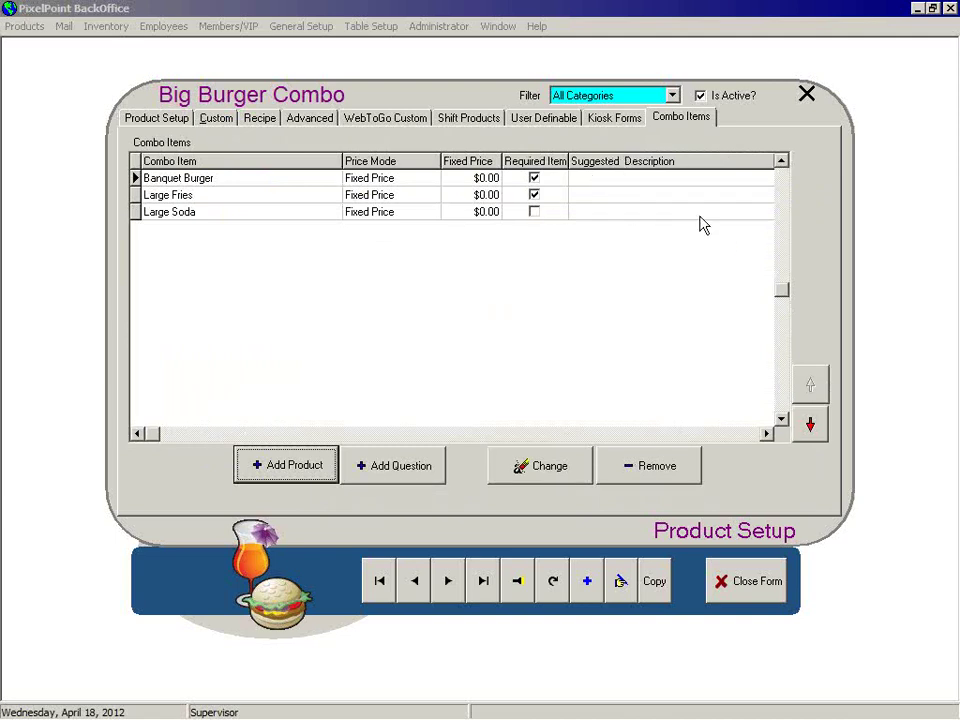
click(640, 180)
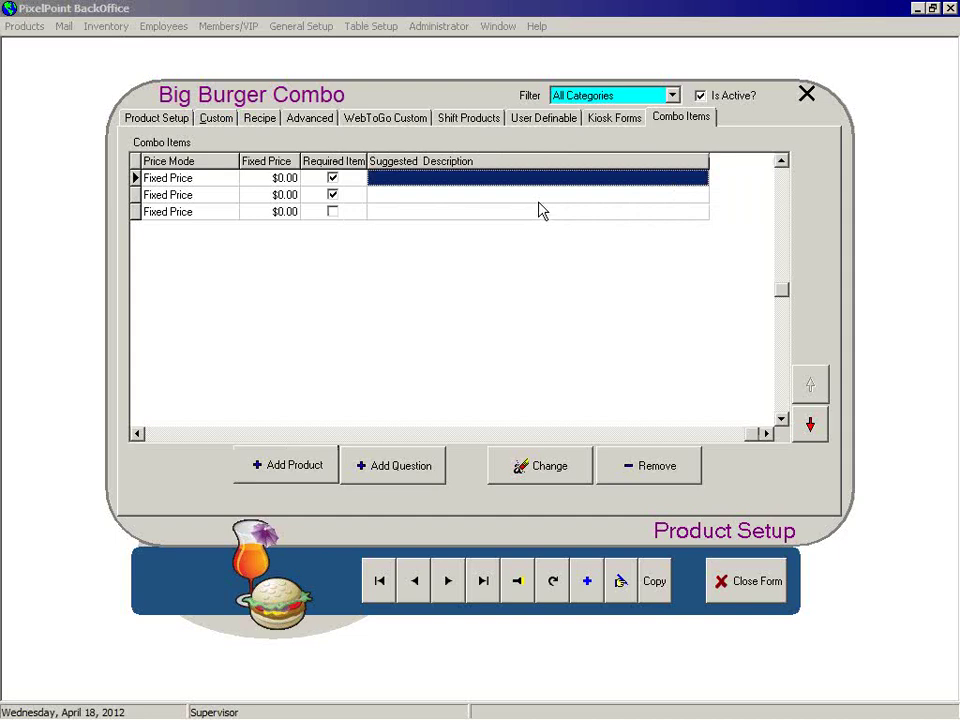
click(542, 210)
click(435, 184)
click(436, 194)
click(400, 212)
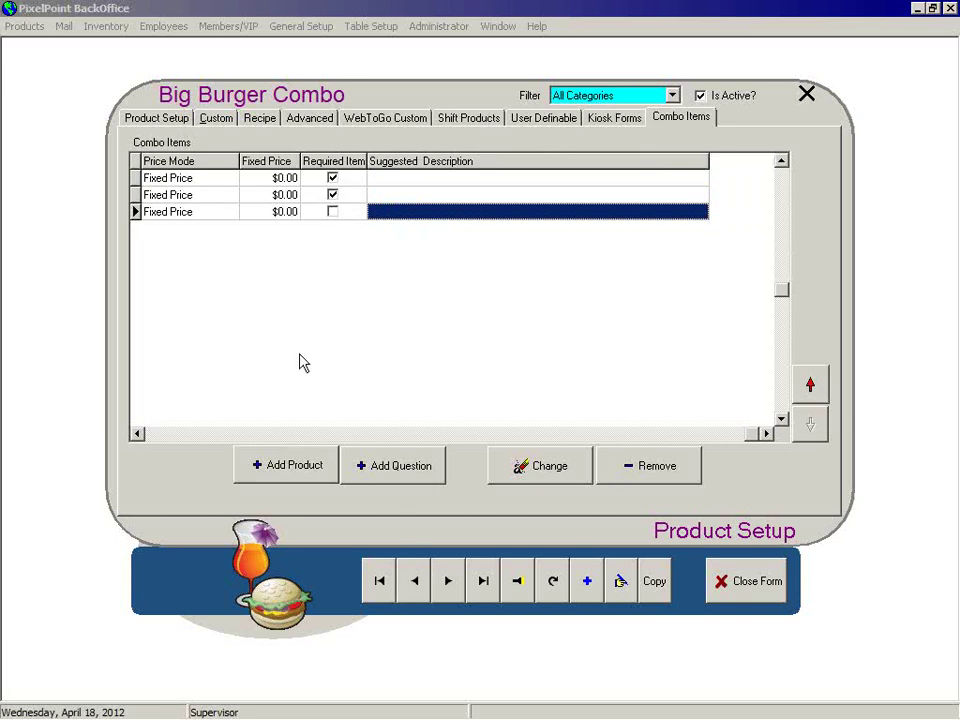
click(236, 434)
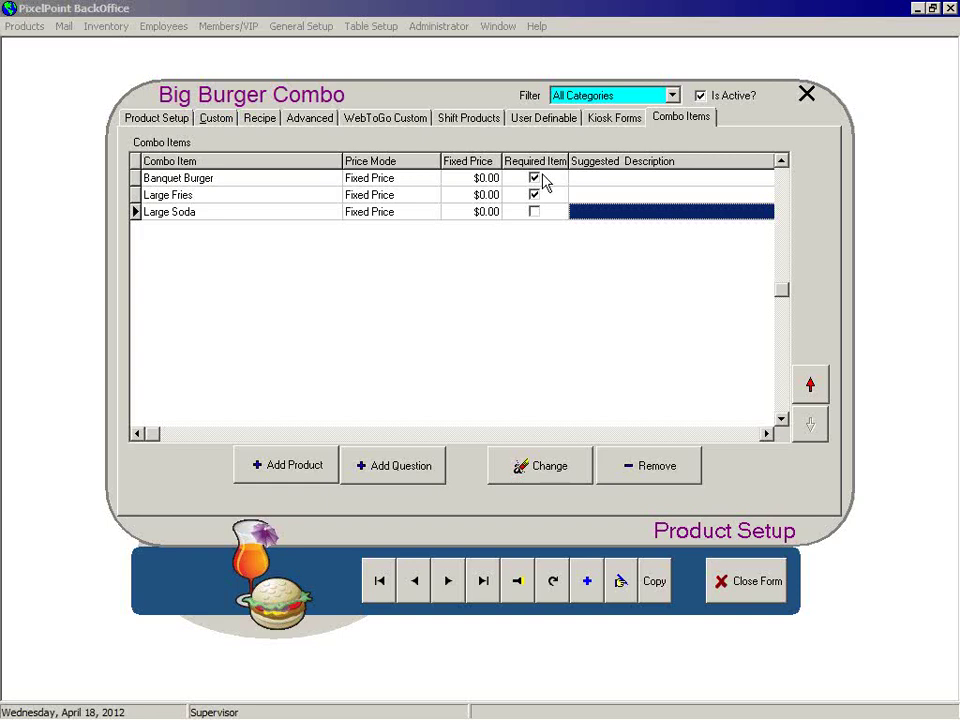
click(487, 215)
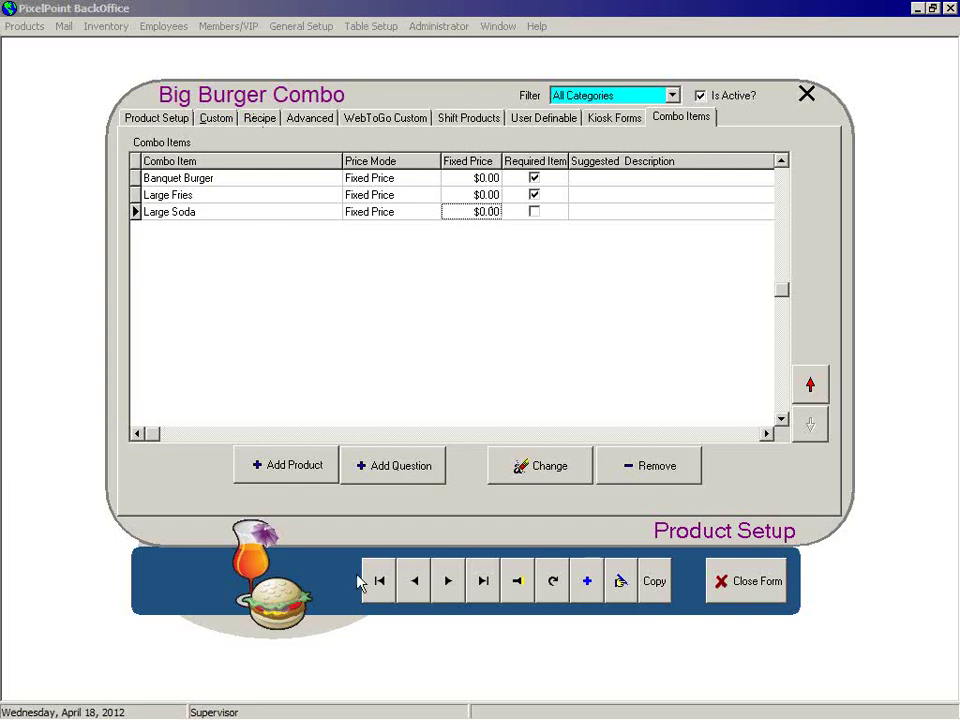
Review Big Burger Combo's general product settings and its advanced settings, including the feature code
click(156, 118)
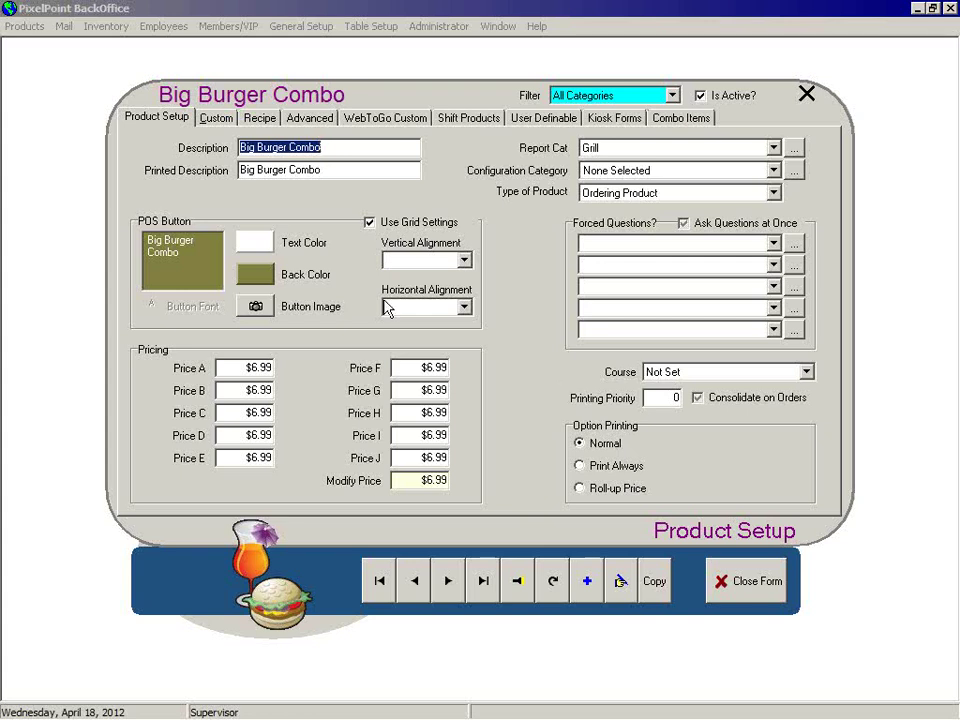
click(317, 119)
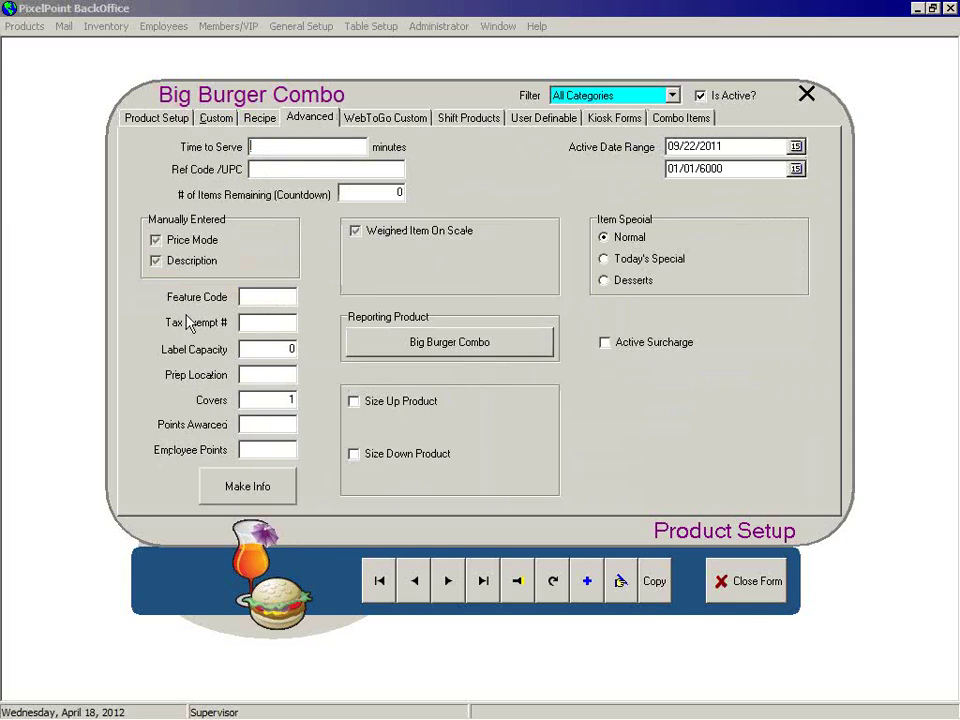
click(253, 297)
Close Product Setup and open Order Page Setup
click(741, 582)
click(9, 30)
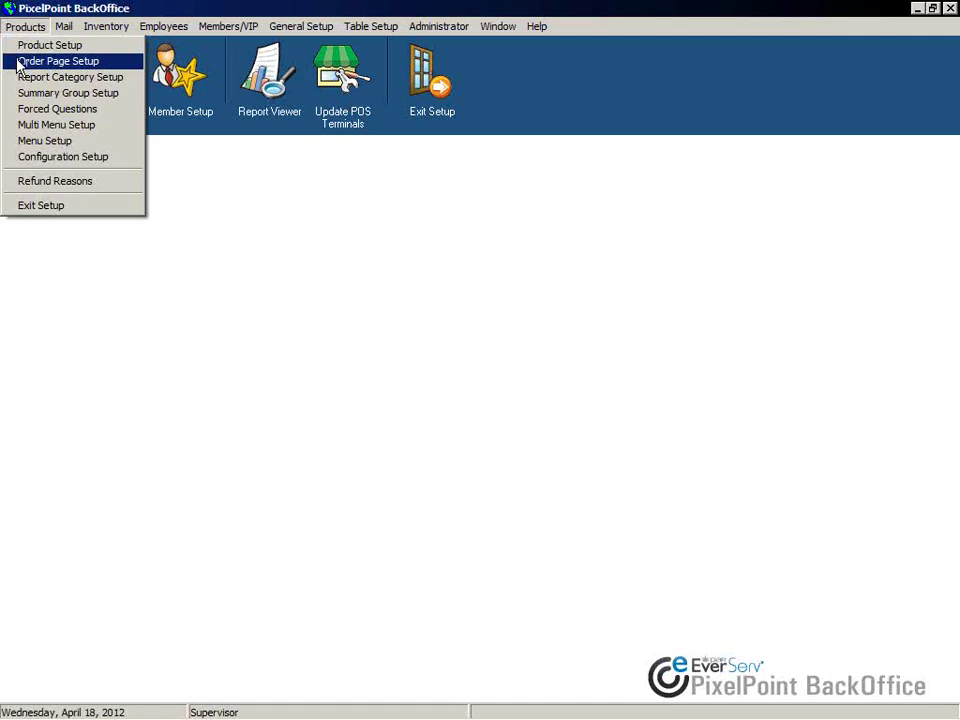
click(18, 63)
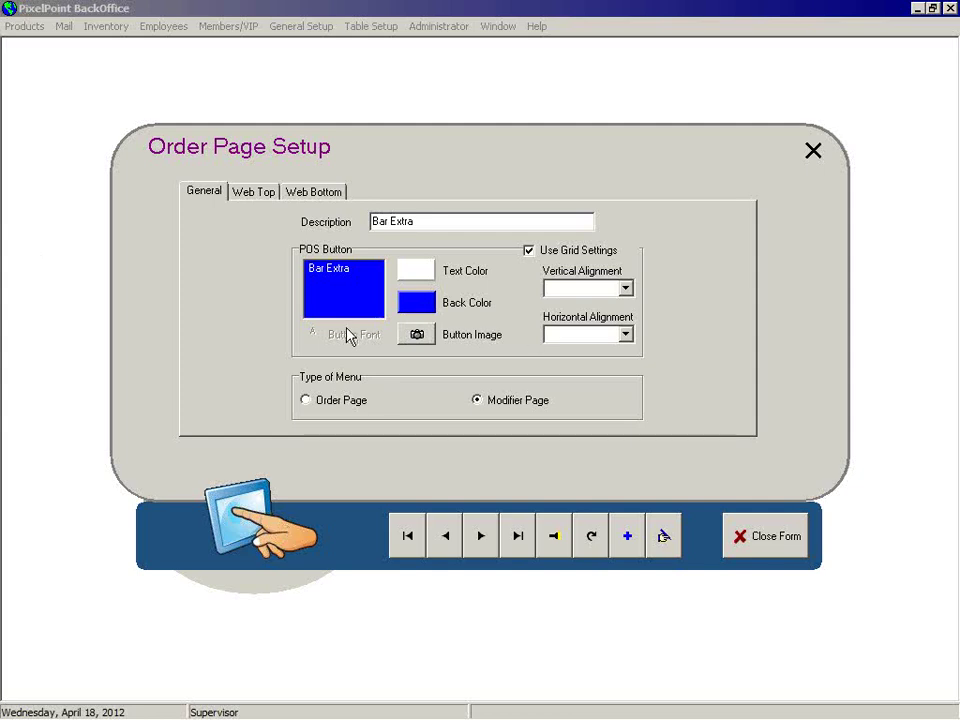
Browse through the order page records to the Dinner Specials page
click(482, 536)
click(482, 536)
click(482, 536)
click(482, 536)
click(482, 536)
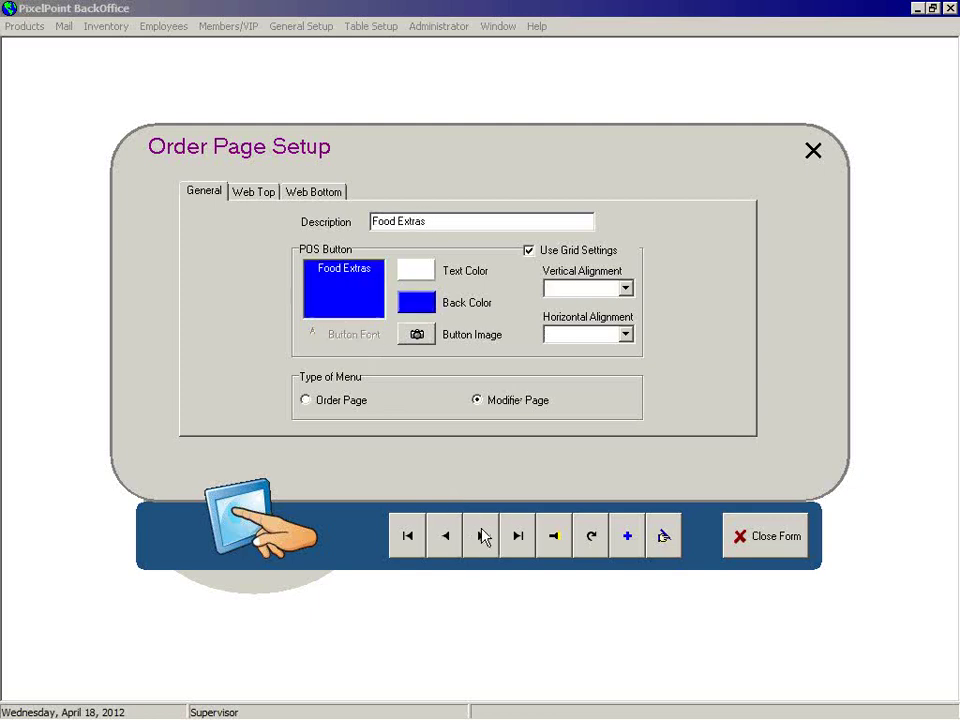
click(482, 536)
click(452, 544)
click(449, 543)
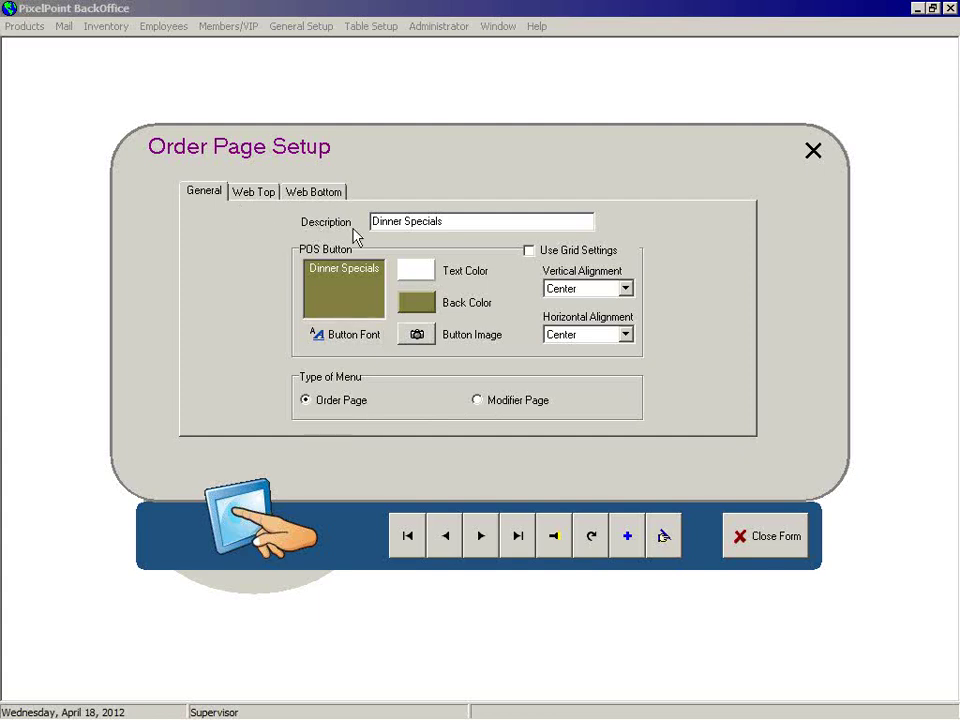
Examine the Dinner Specials page's description, POS button text and HTML text for the top and bottom of web pages
drag(464, 221, 293, 230)
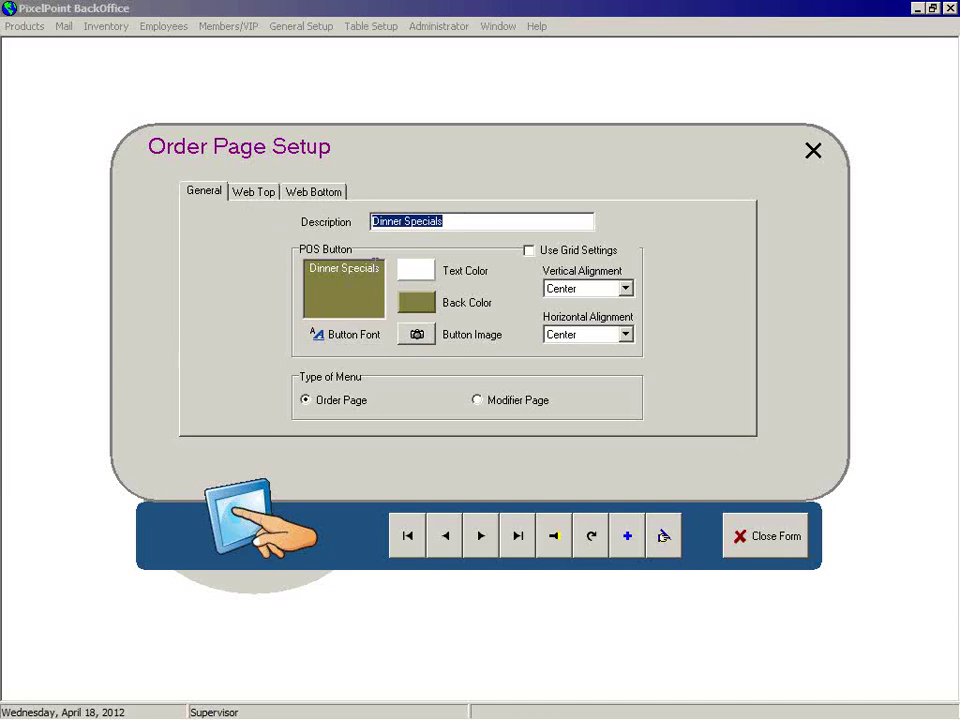
key(Tab)
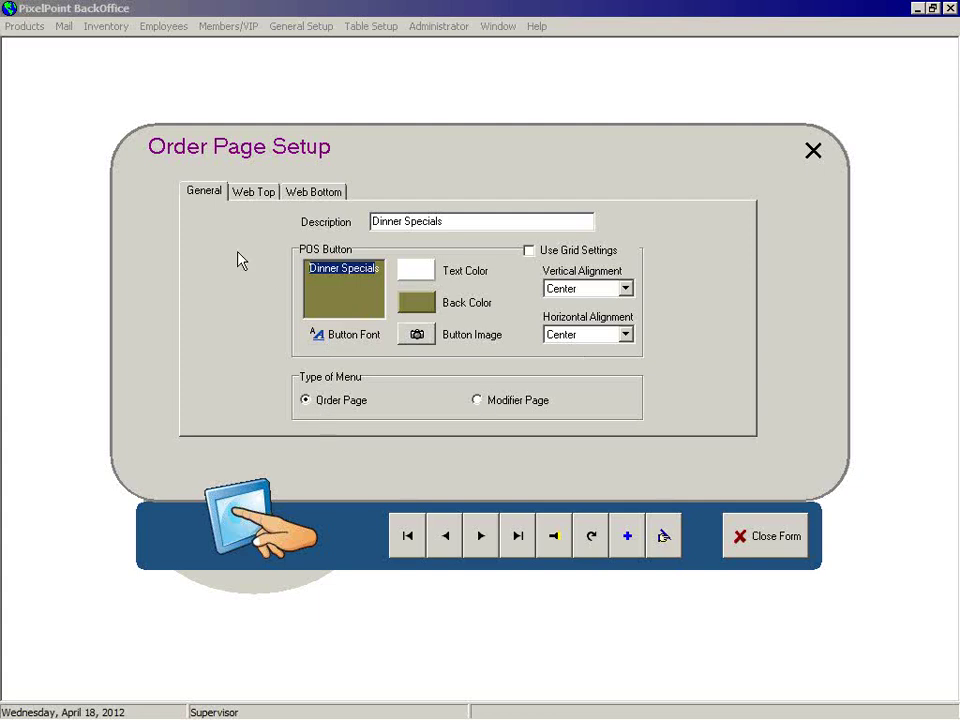
click(248, 196)
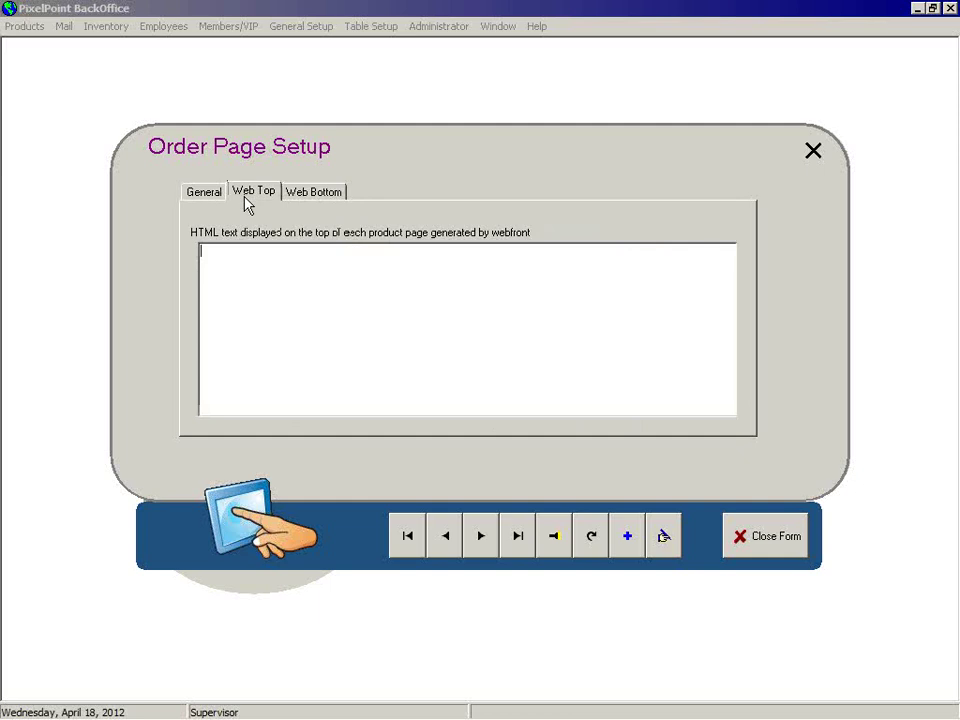
click(312, 198)
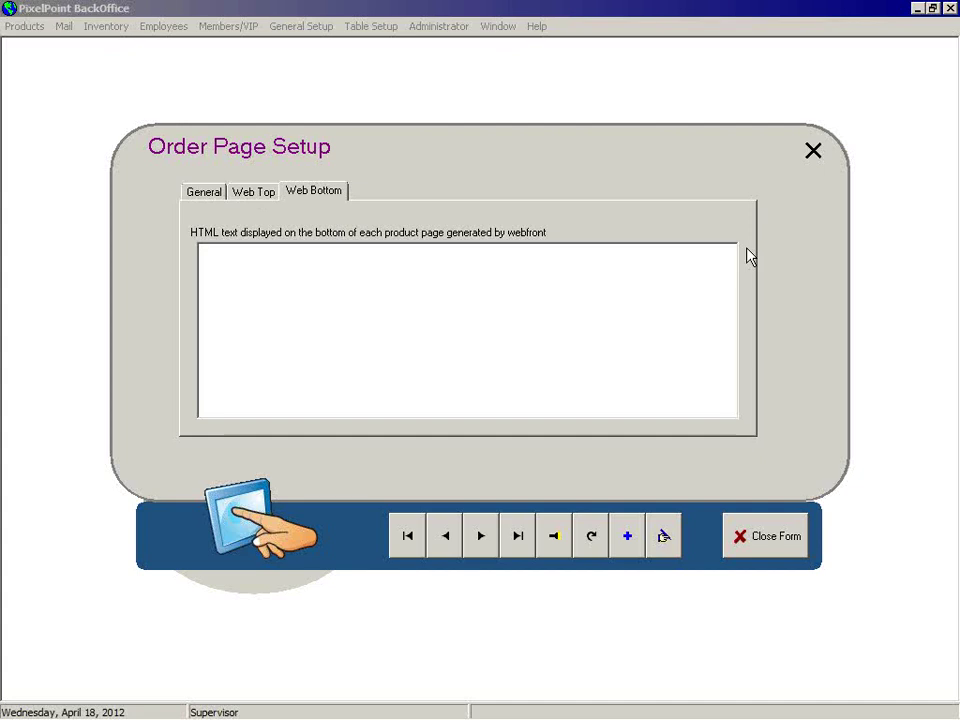
Return to the Dinner Specials page's general settings, close Order Page Setup and open Forced Questions setup
click(205, 193)
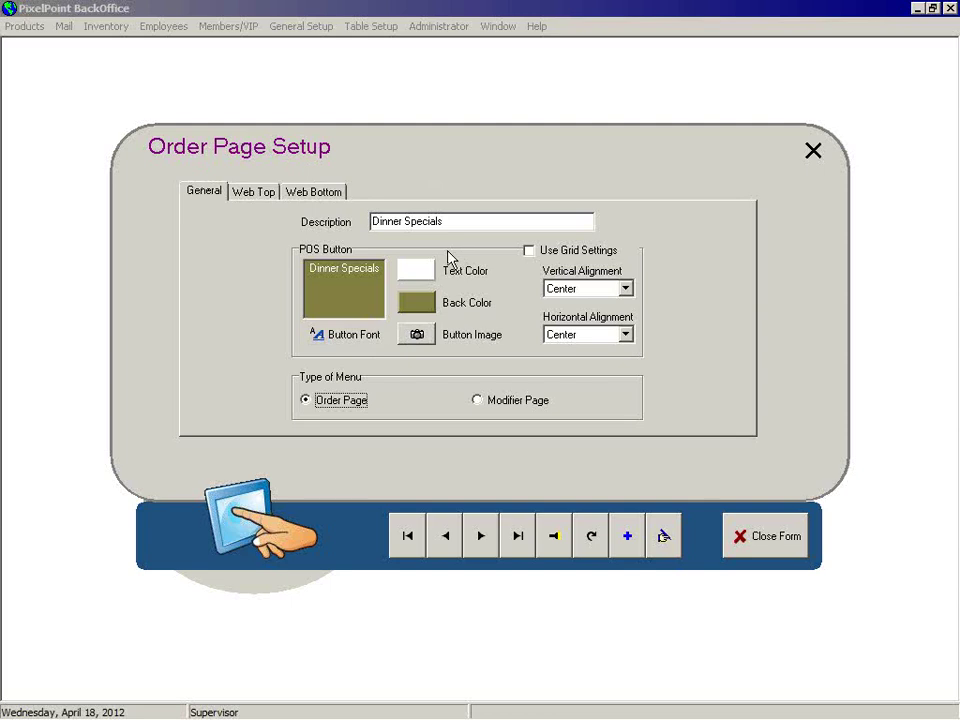
click(792, 537)
click(25, 27)
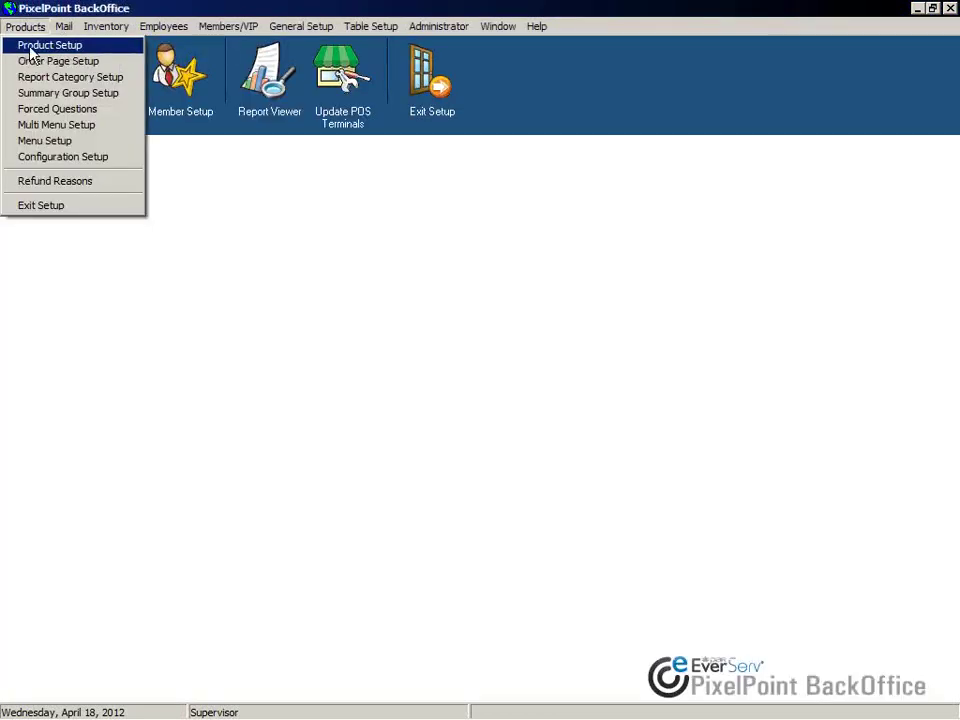
click(41, 110)
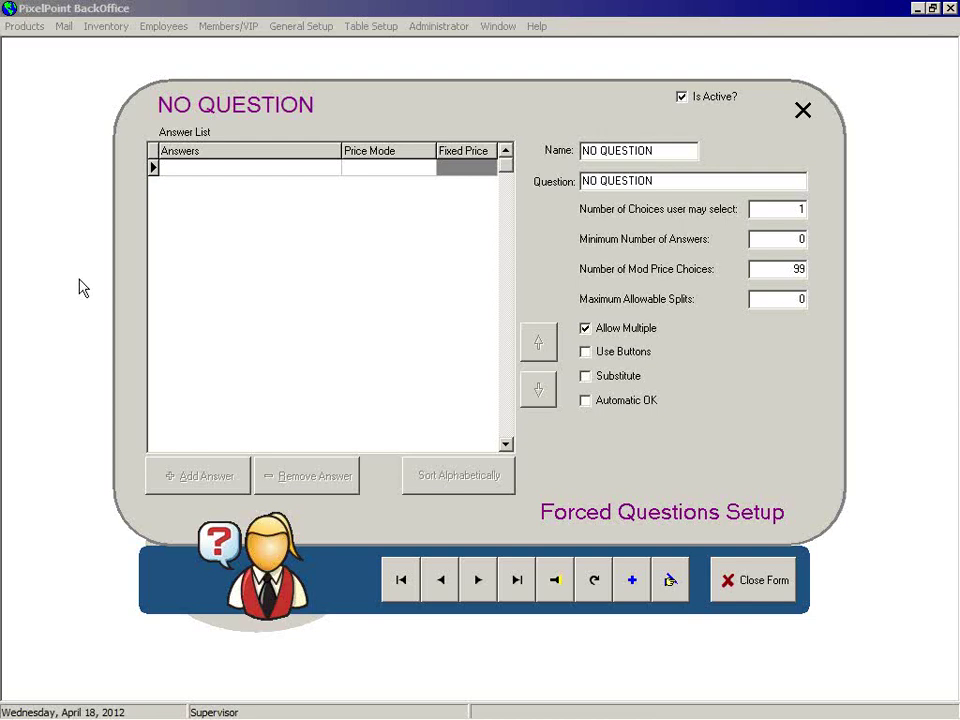
Go to the first forced question, then look up and open the Pizza Toppings question
click(403, 581)
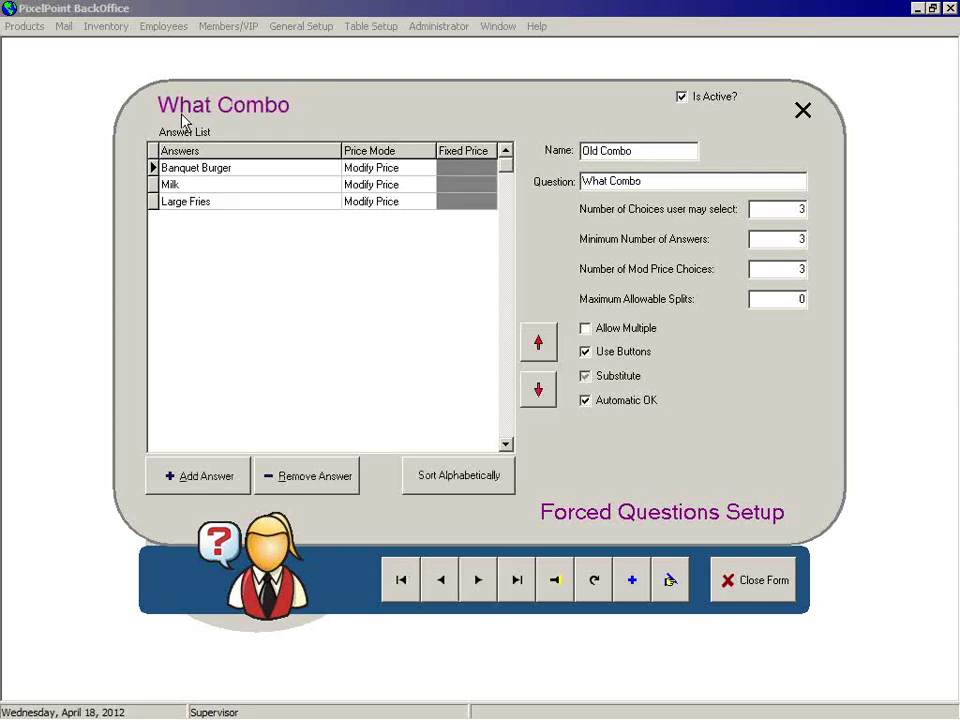
click(556, 583)
click(262, 245)
click(722, 552)
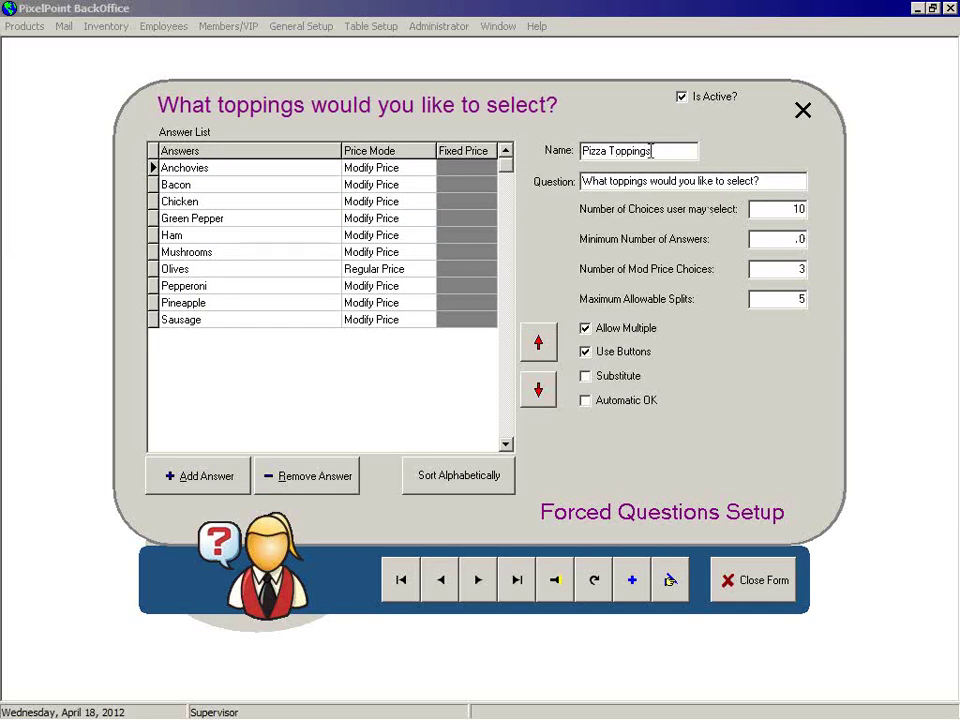
Examine the name and question text of the Pizza Toppings forced question
drag(583, 151, 652, 151)
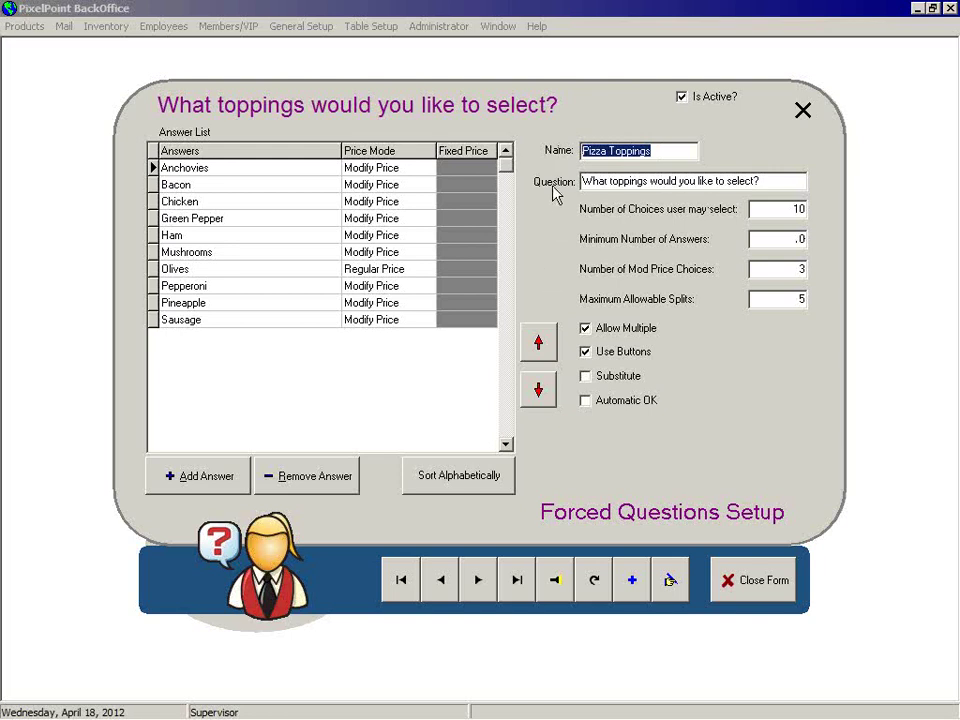
drag(789, 181, 557, 252)
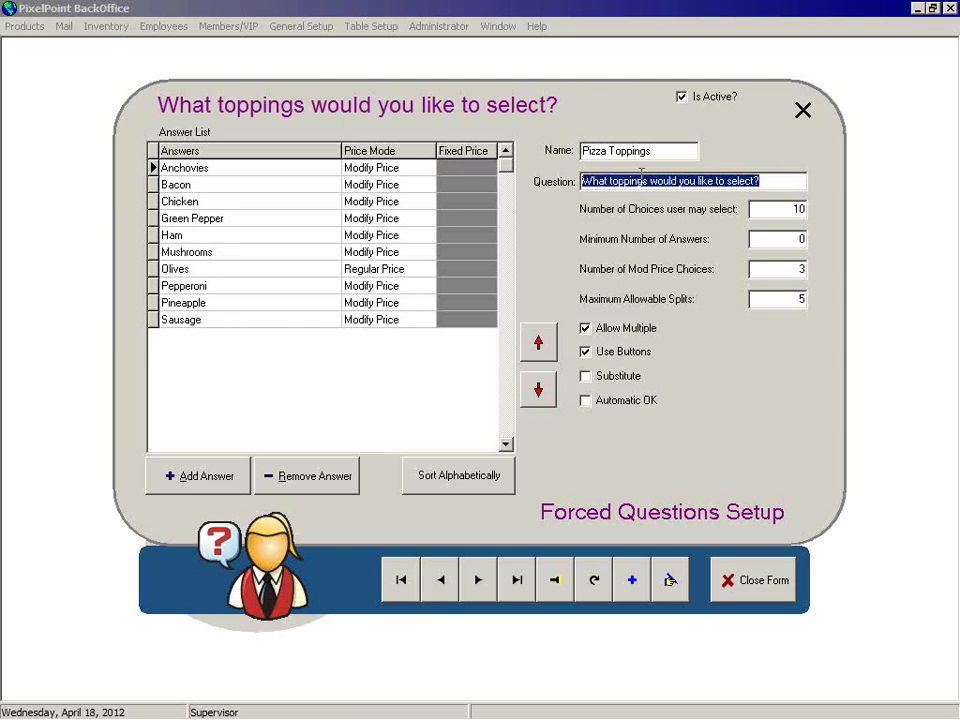
click(784, 181)
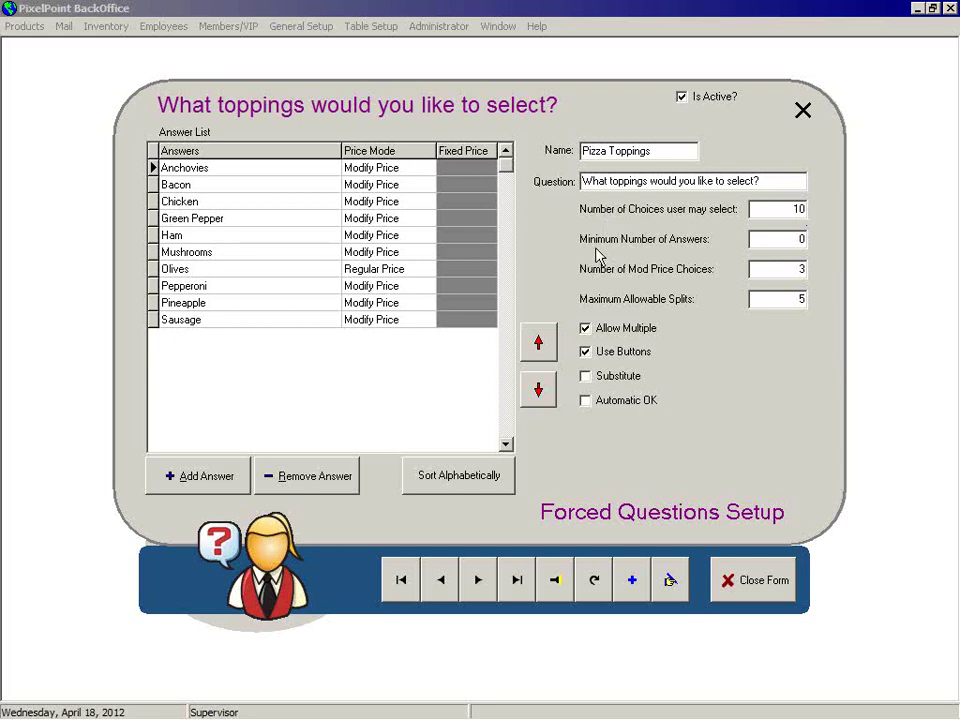
Try 1 and 3 as the minimum number of answers for Pizza Toppings, and restore it to 0
click(770, 241)
key(BackSpace)
text(1)
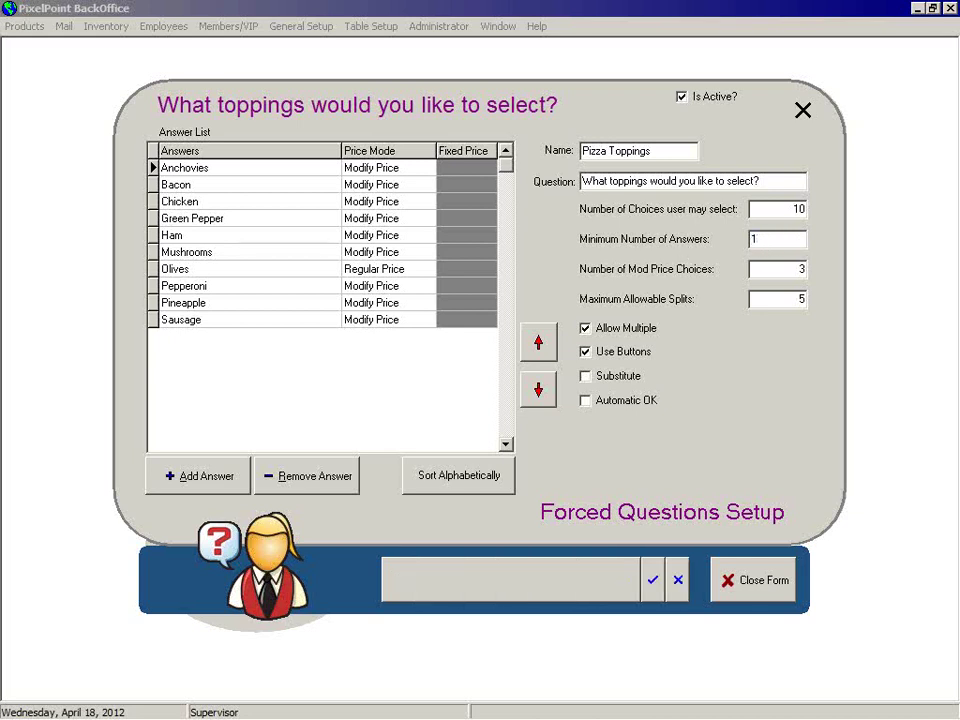
key(BackSpace)
text(3)
key(BackSpace)
text(0)
Try the Use Buttons, Substitute and Automatic OK options on Pizza Toppings, and discard the changes
click(611, 151)
click(585, 353)
click(586, 353)
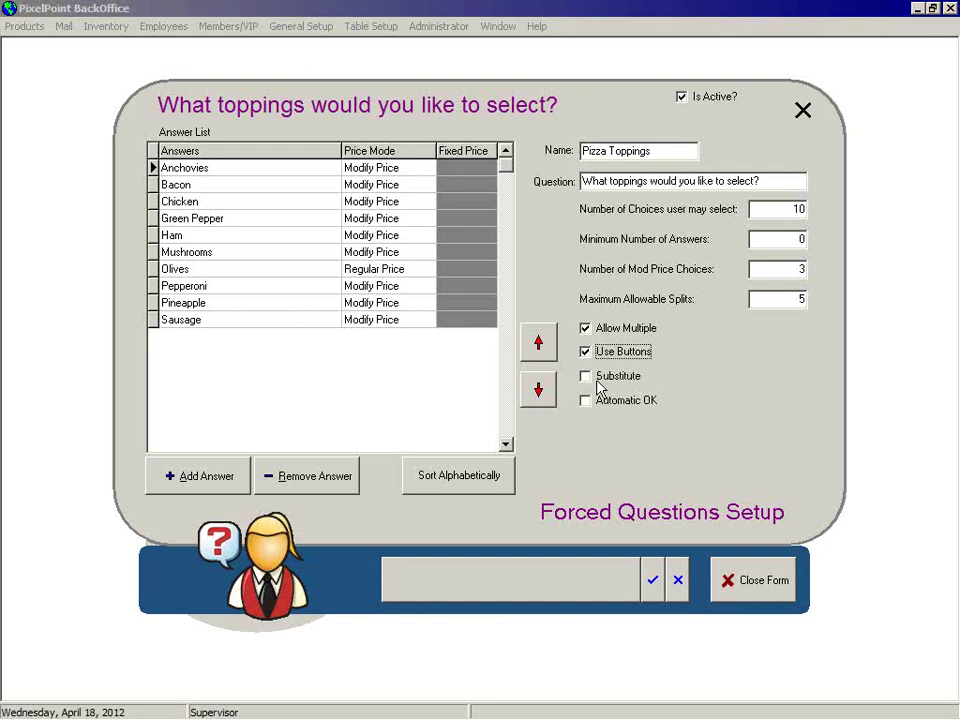
click(589, 386)
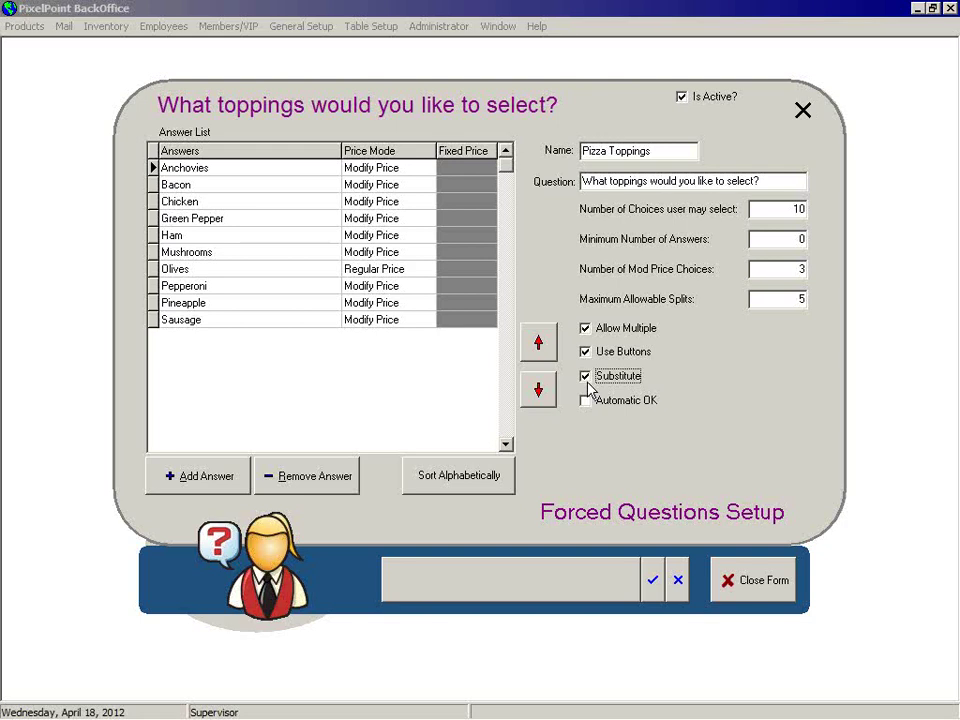
click(585, 400)
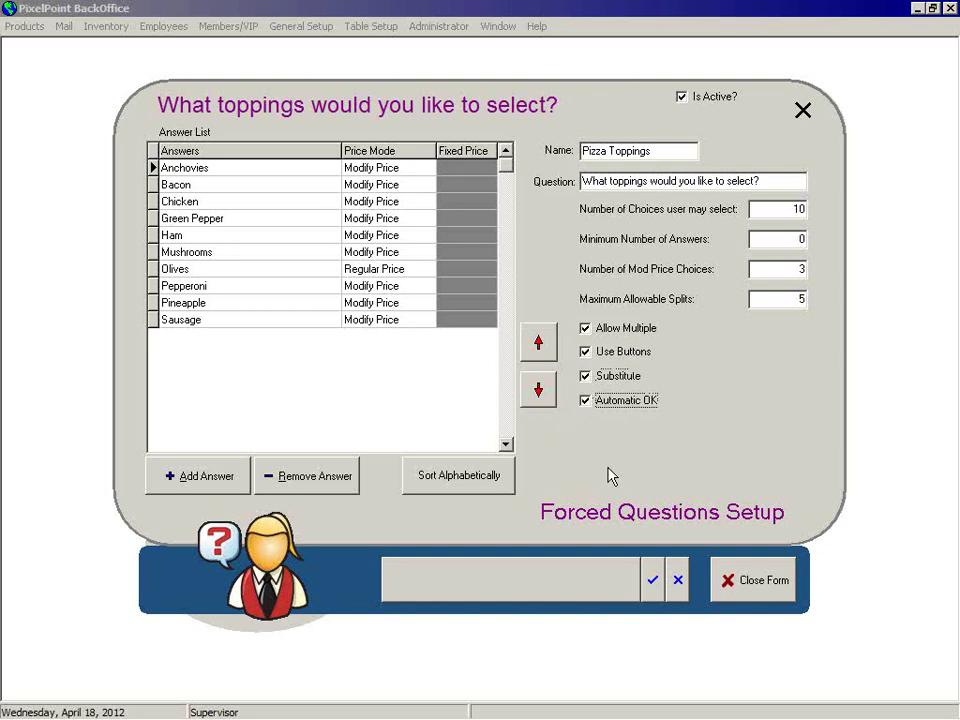
click(679, 582)
click(427, 397)
Browse through the forced questions, examining Side Dishes and ending on Web Flavors
click(479, 580)
click(479, 580)
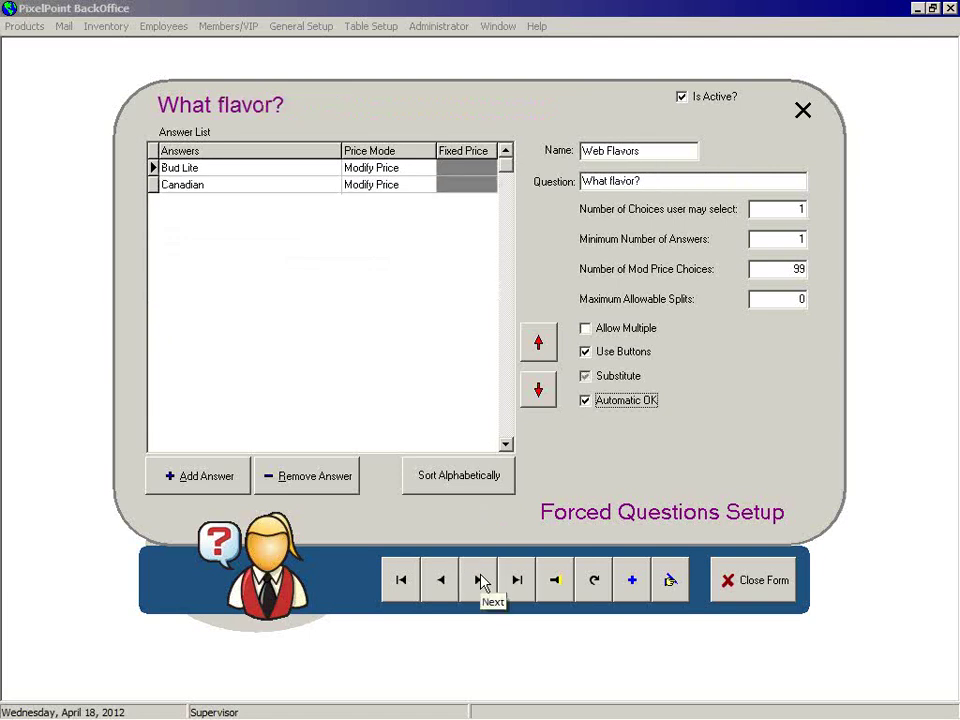
click(443, 588)
click(443, 588)
click(443, 588)
click(443, 588)
click(478, 582)
click(478, 582)
click(478, 582)
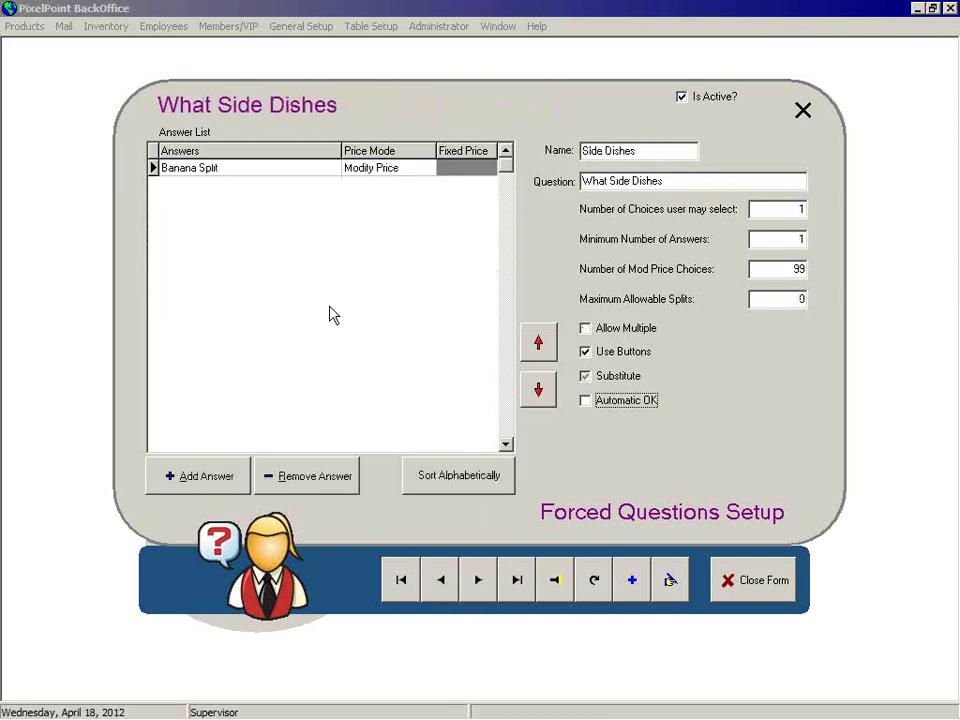
click(478, 578)
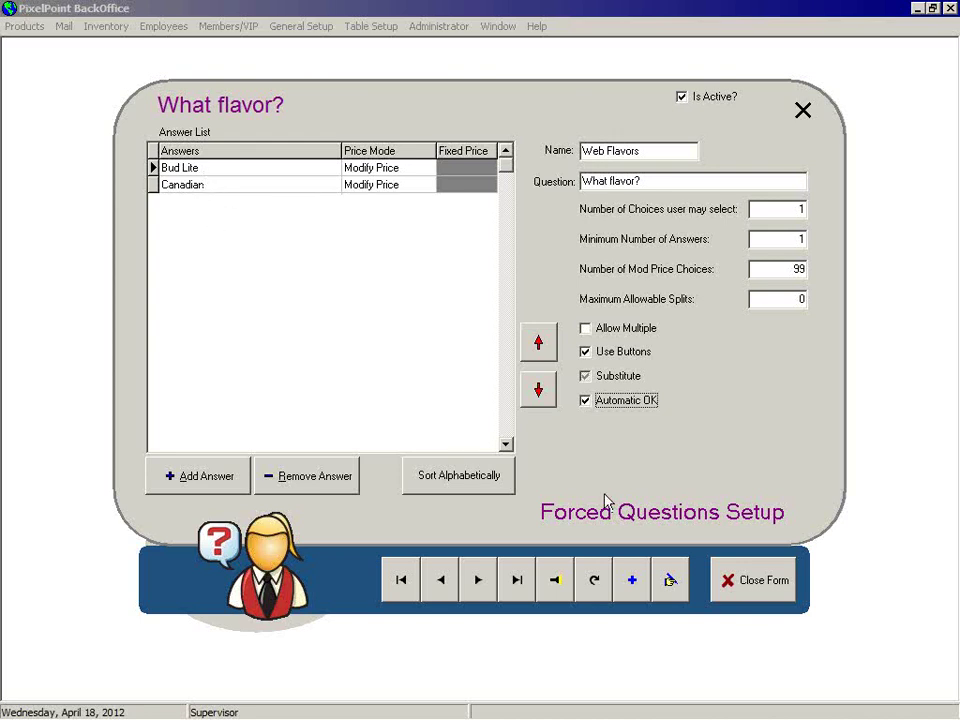
Try moving the Bud Lite answer down the Web Flavors answer list and back up
click(217, 168)
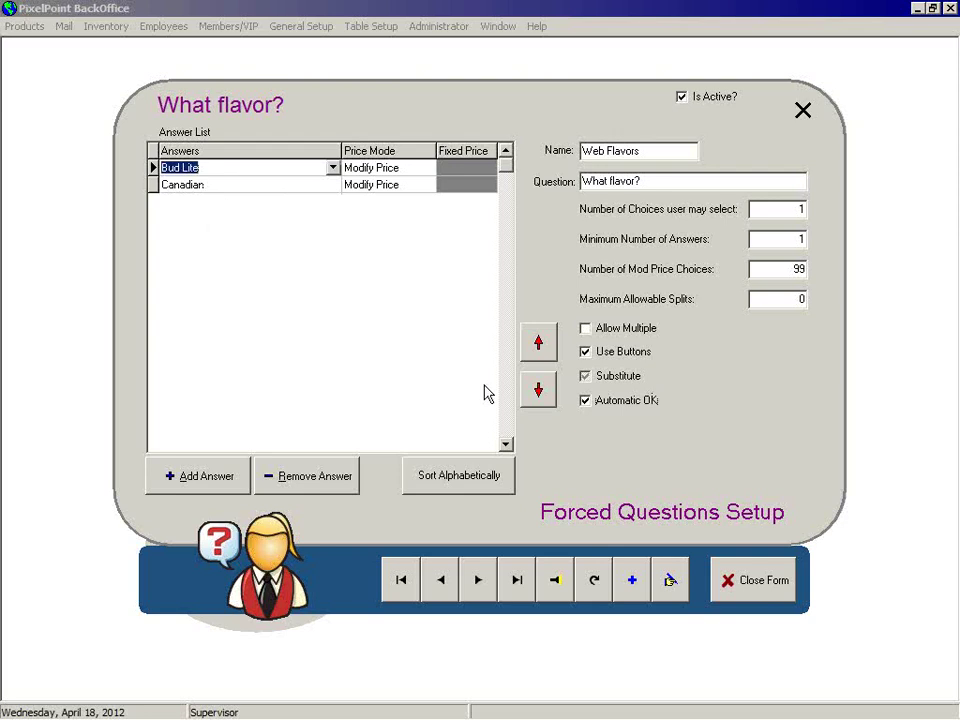
click(539, 391)
click(537, 348)
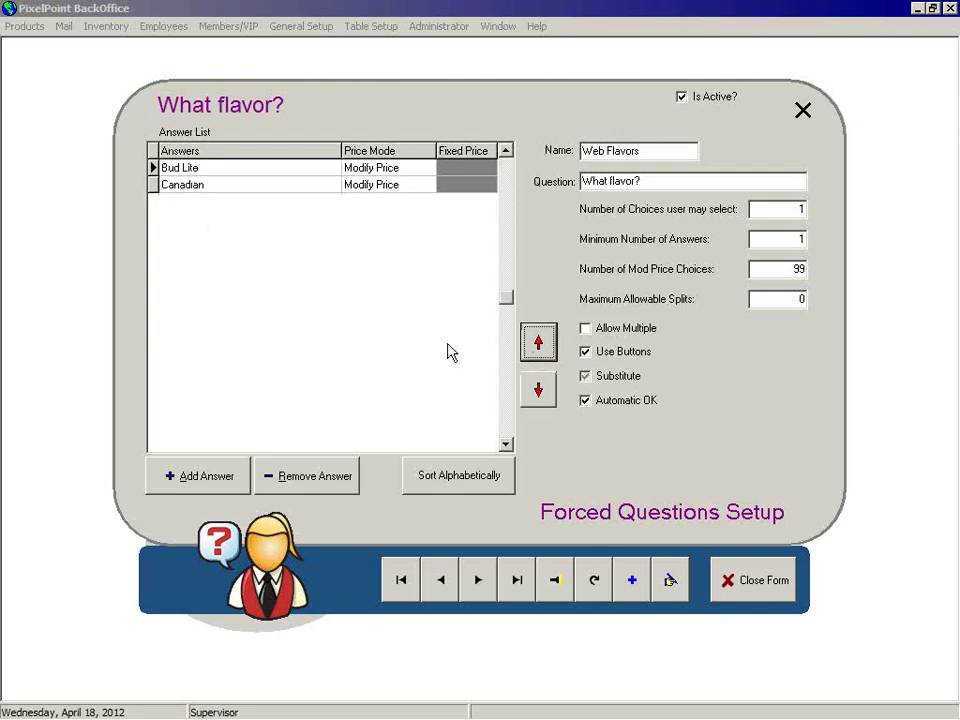
Try replacing the first Web Flavors answer with Caesar Salad, and change it back to Bud Lite
click(325, 168)
click(330, 168)
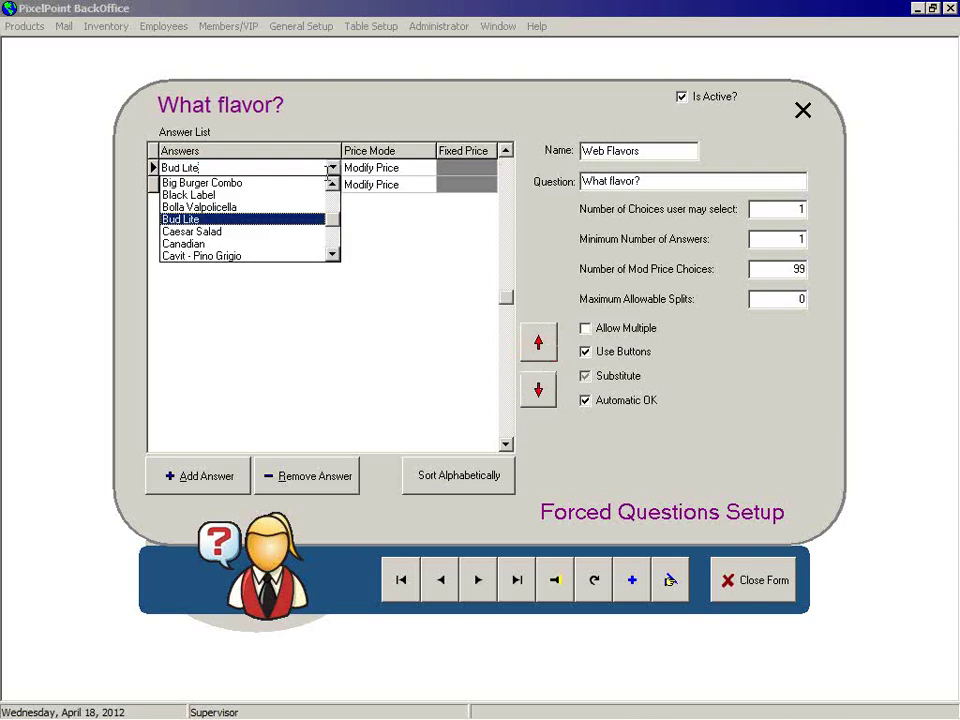
click(318, 231)
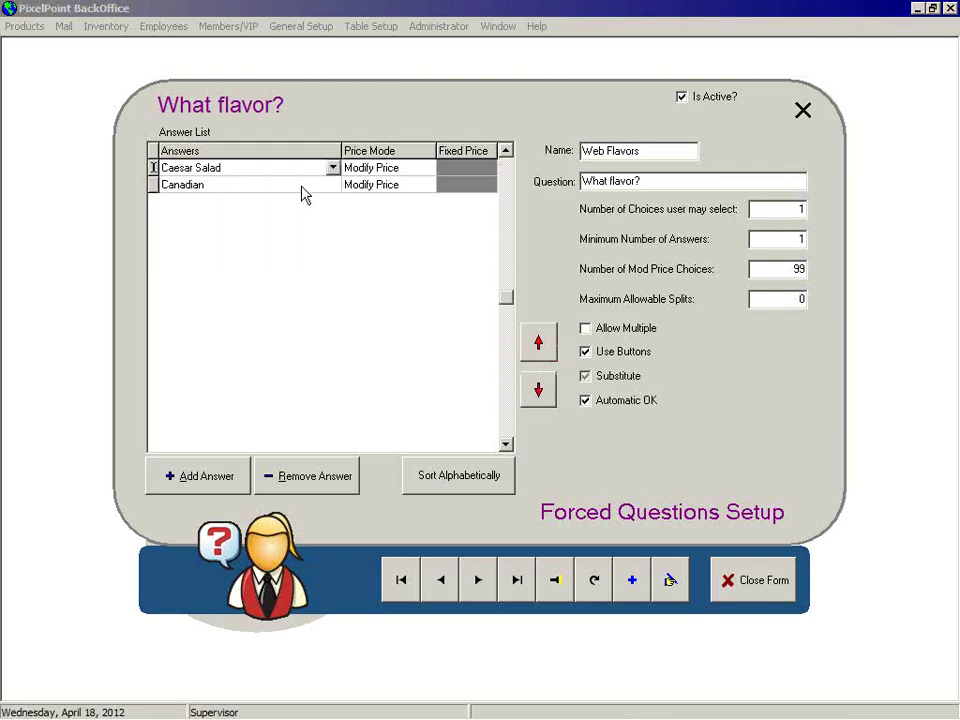
click(331, 168)
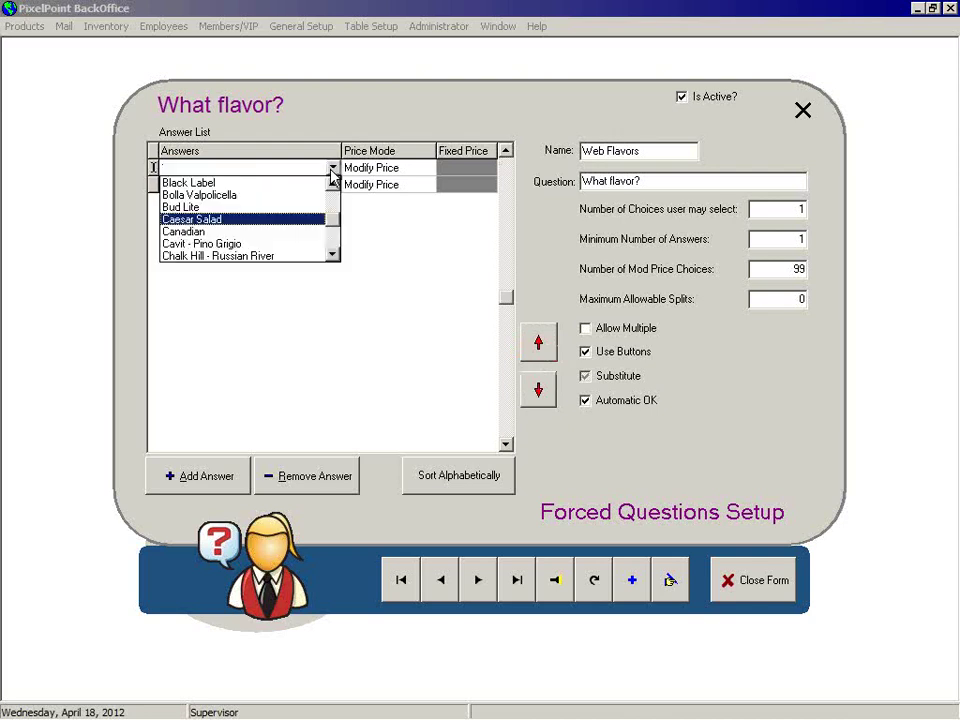
click(300, 210)
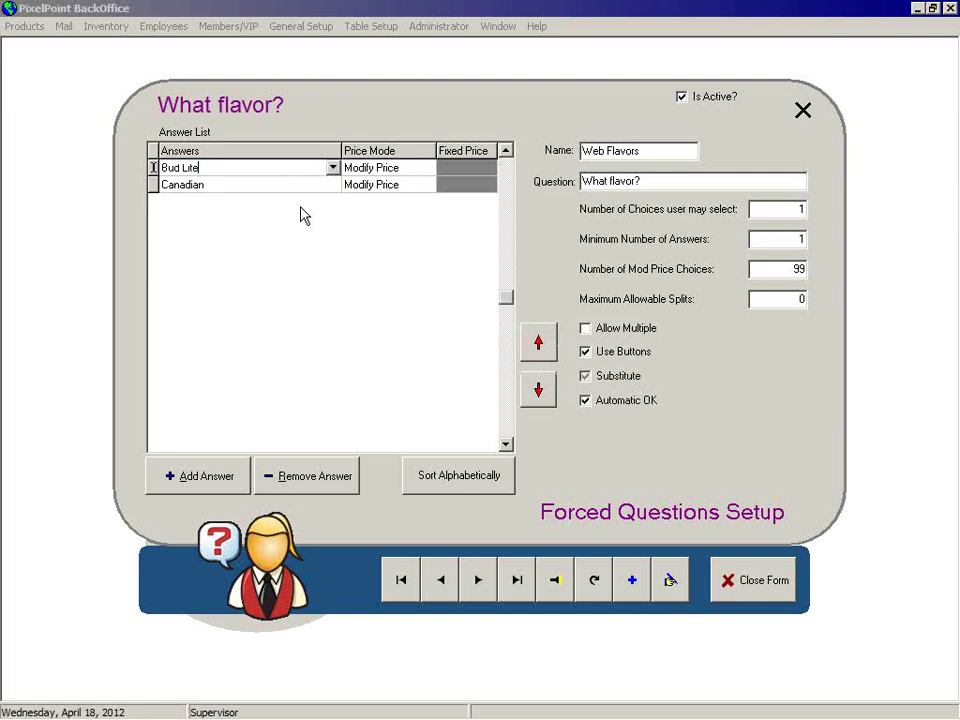
Examine the price mode options available for the Bud Lite answer without changing the mode
click(408, 177)
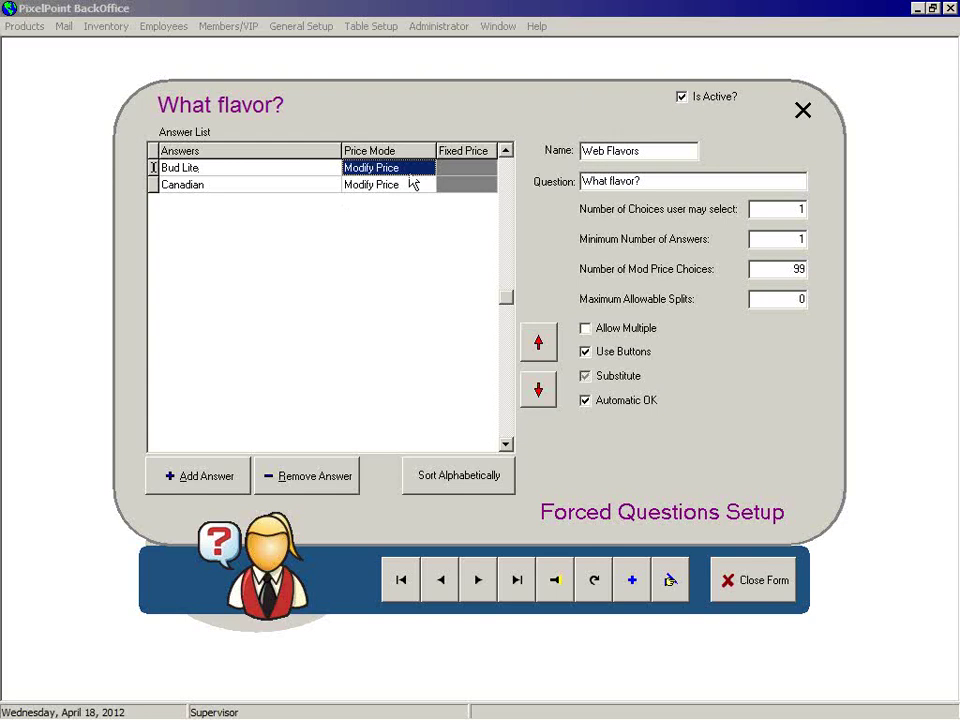
click(418, 174)
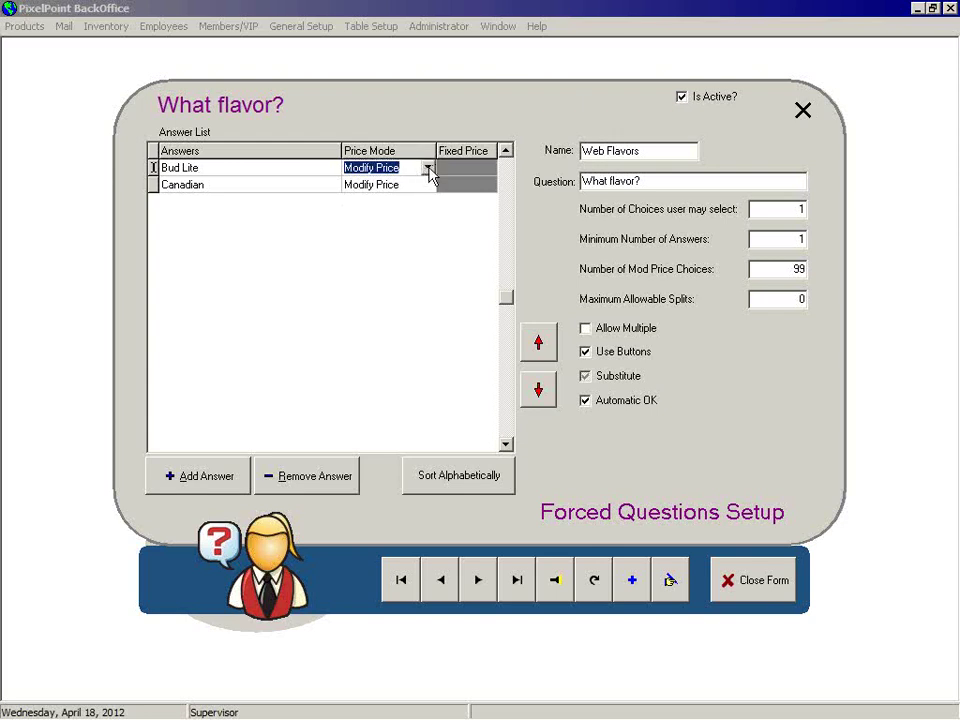
click(427, 168)
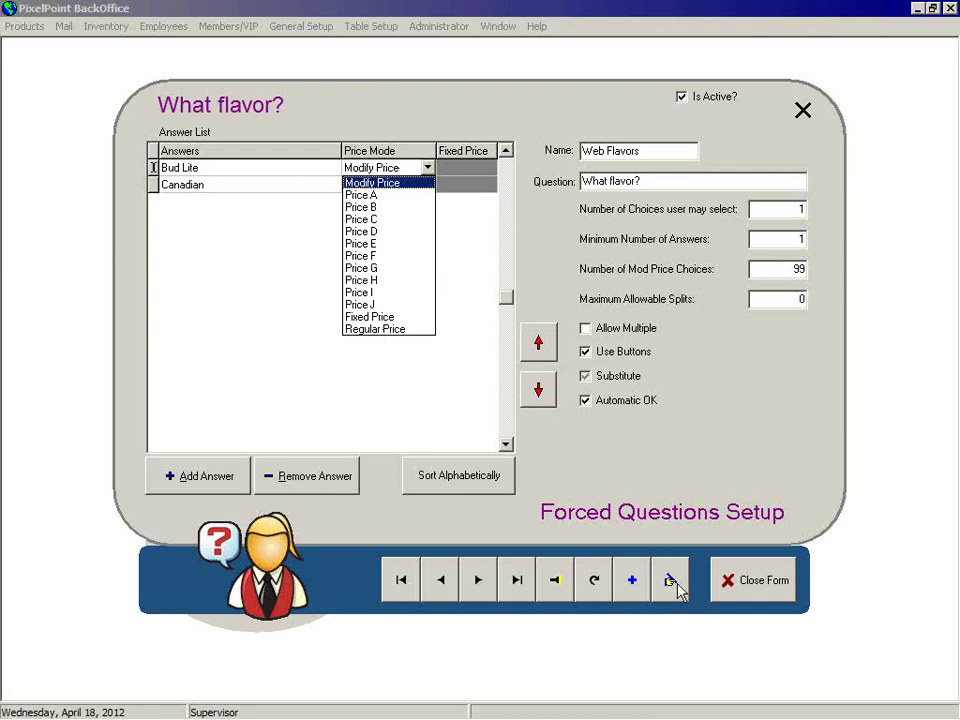
click(456, 414)
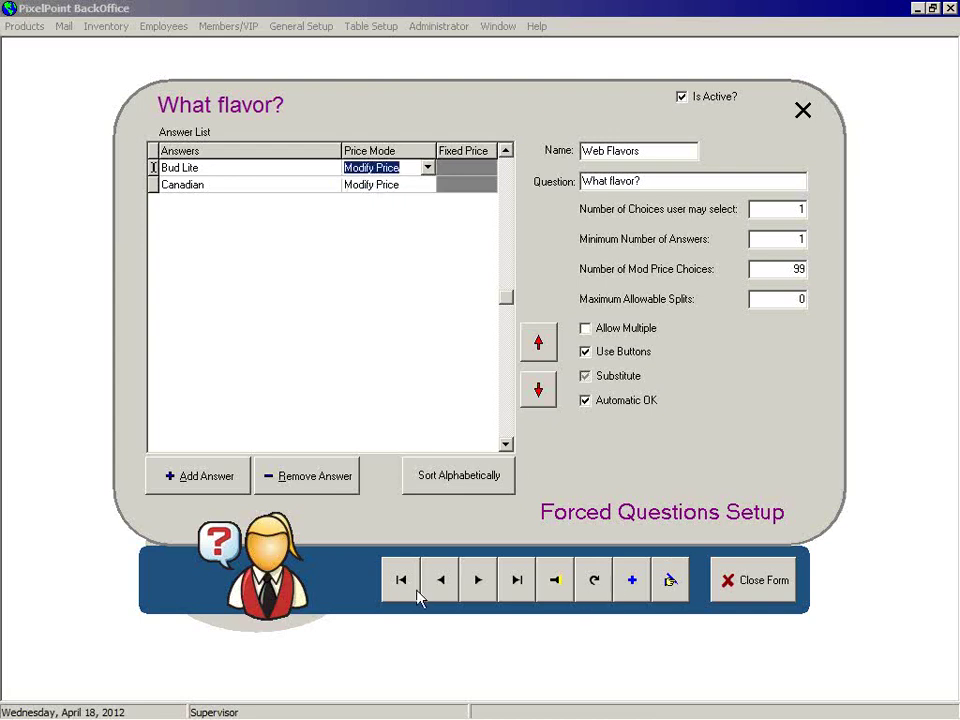
In the Pizza Toppings question, set the Olives answer to Fixed Price with a price of $12.00
click(446, 591)
click(477, 588)
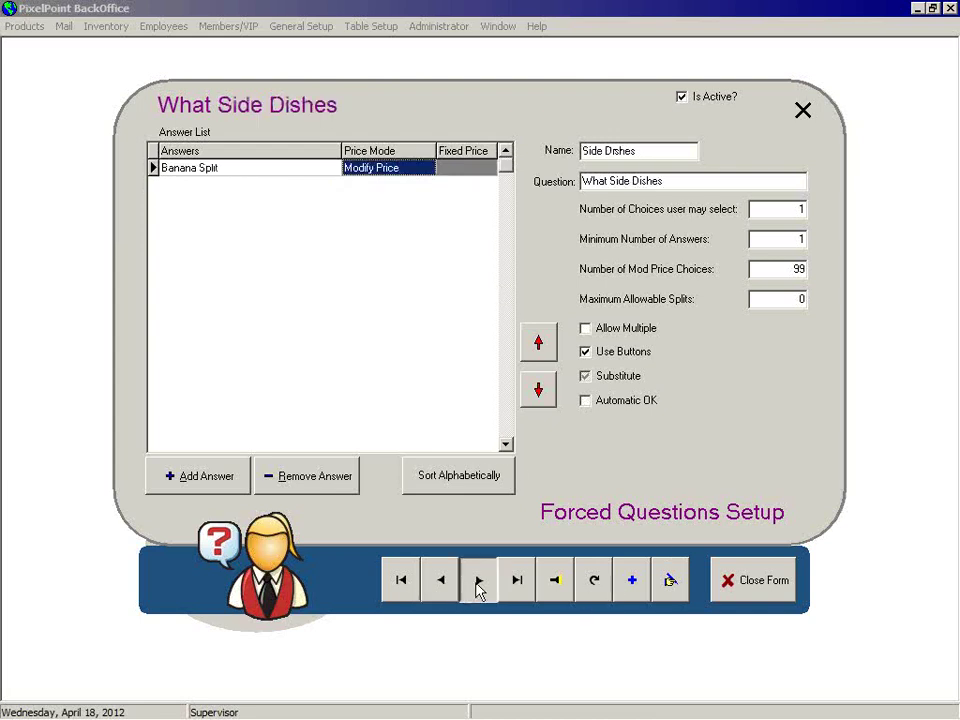
click(443, 585)
click(443, 585)
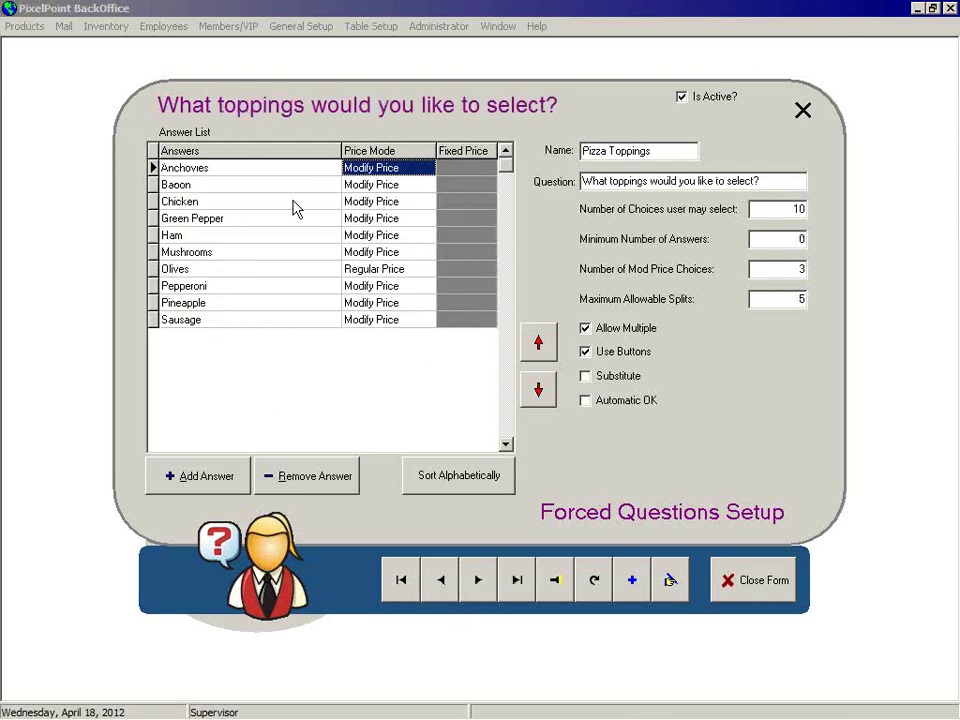
click(211, 274)
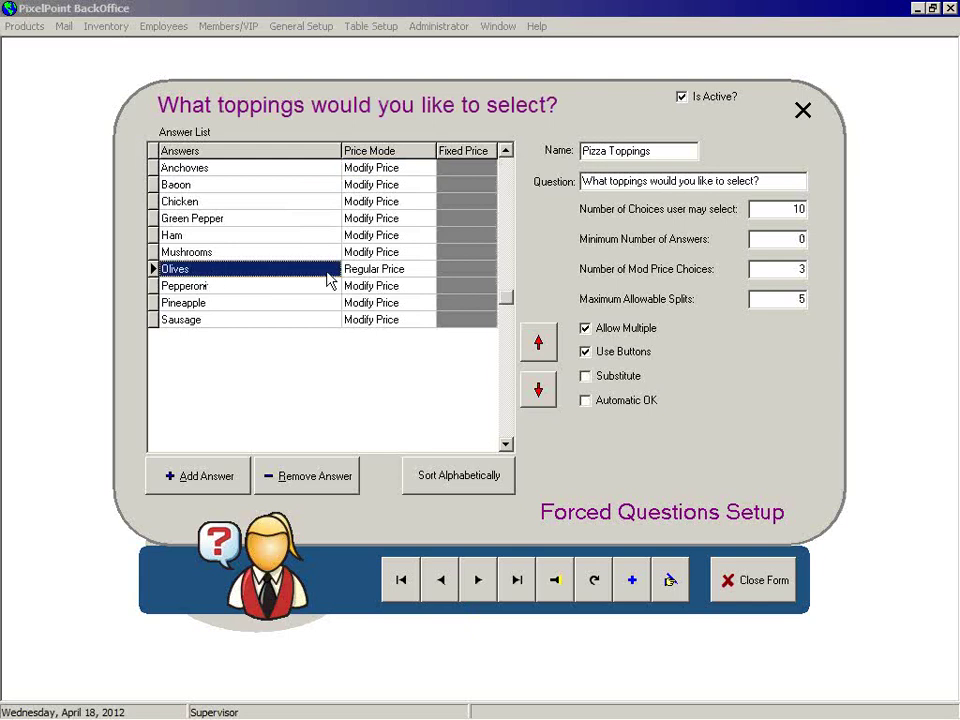
click(391, 274)
click(424, 272)
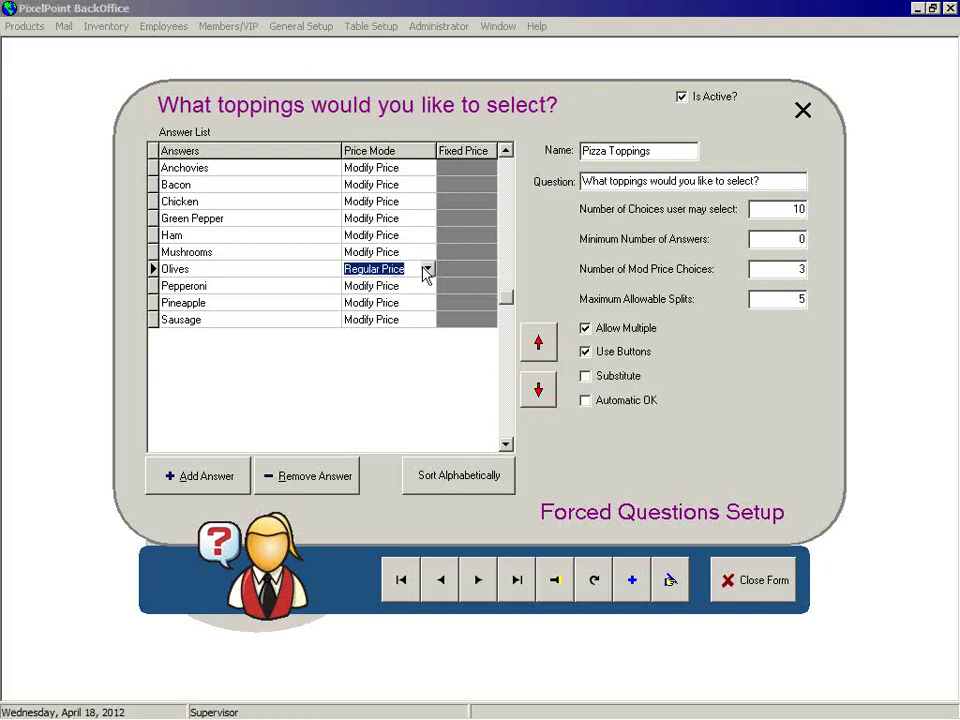
click(429, 270)
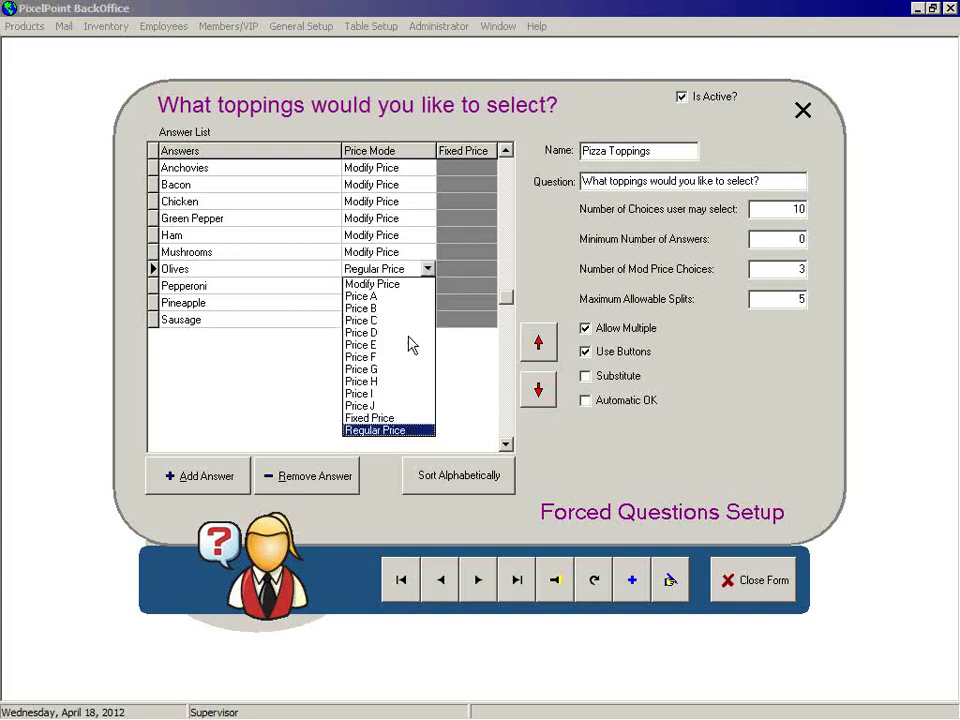
click(373, 414)
click(452, 271)
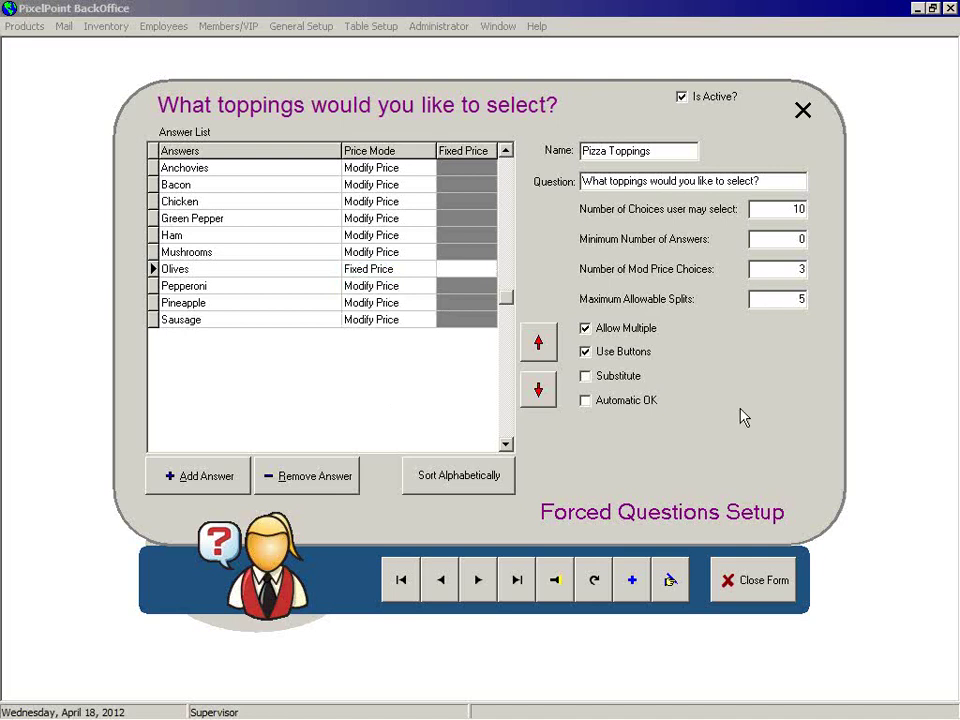
text(12)
key(Return)
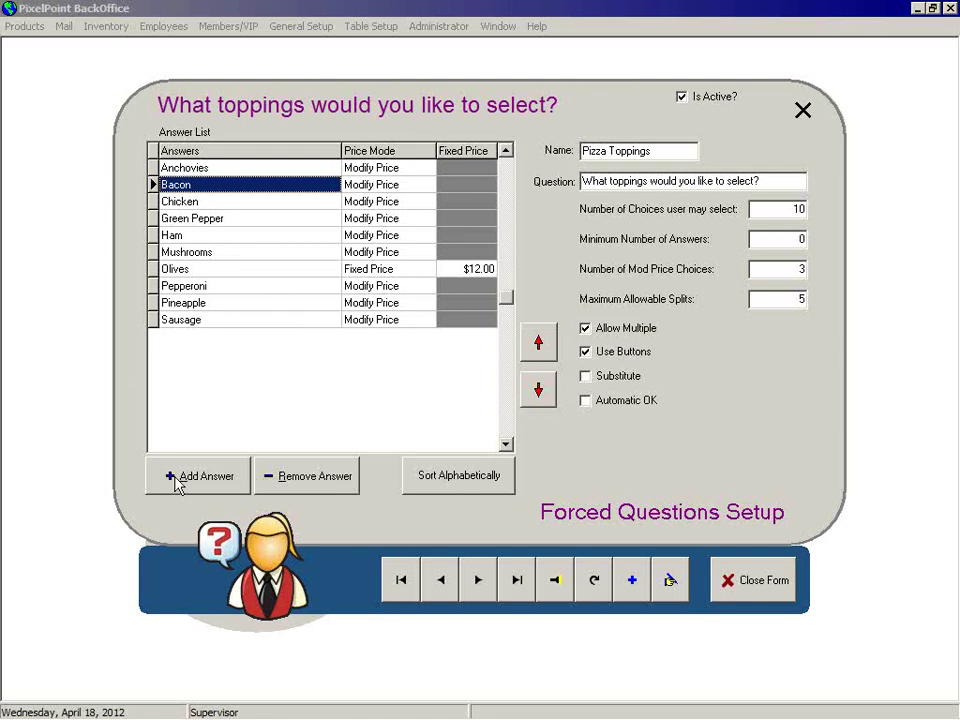
Move the Bacon answer above Anchovies in the Pizza Toppings answer list
click(324, 184)
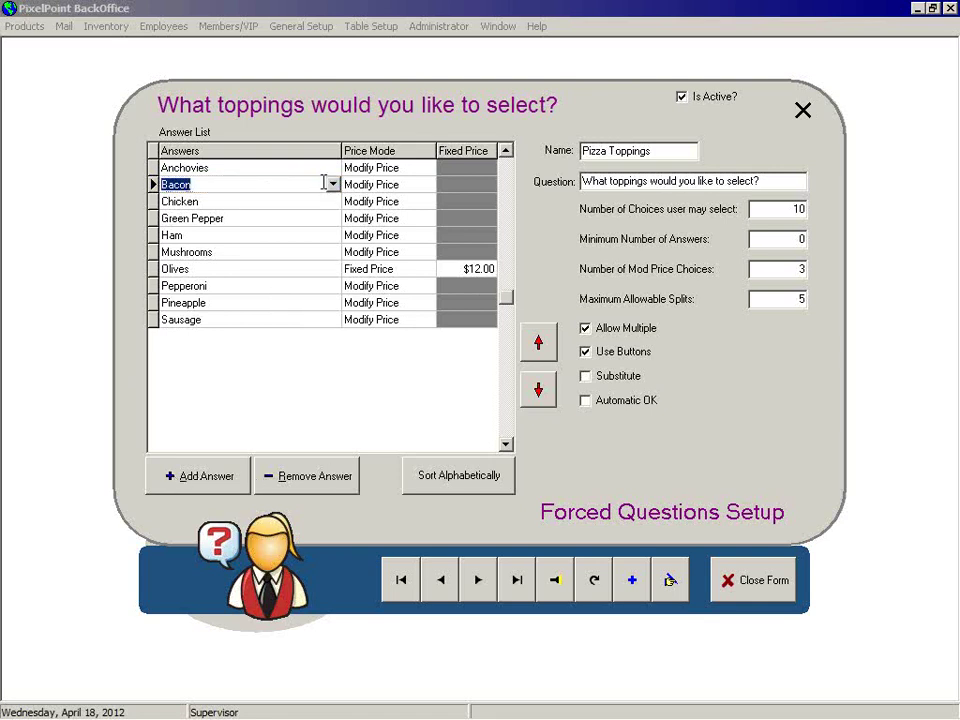
click(332, 184)
click(263, 236)
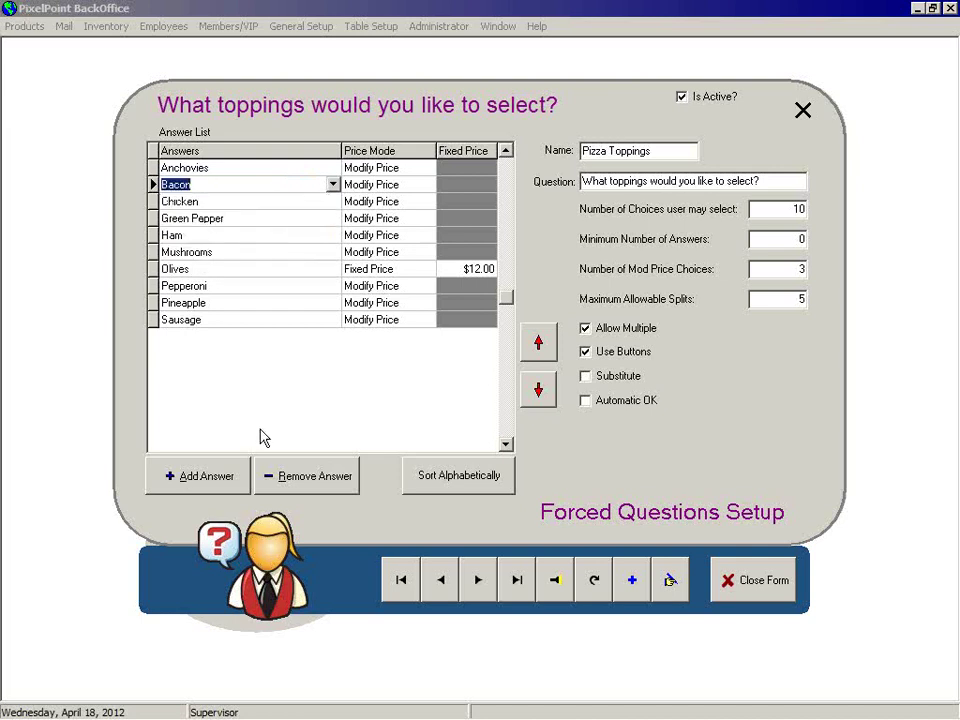
click(543, 346)
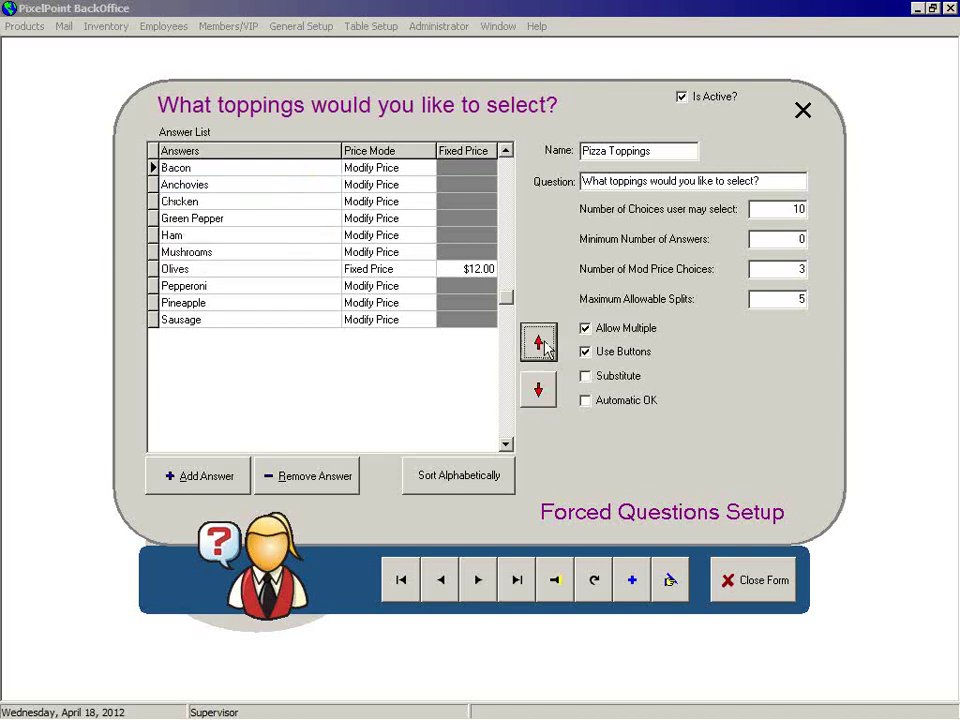
Move the Bacon answer below Chicken, and sort the Pizza Toppings answer list alphabetically
click(537, 390)
click(537, 390)
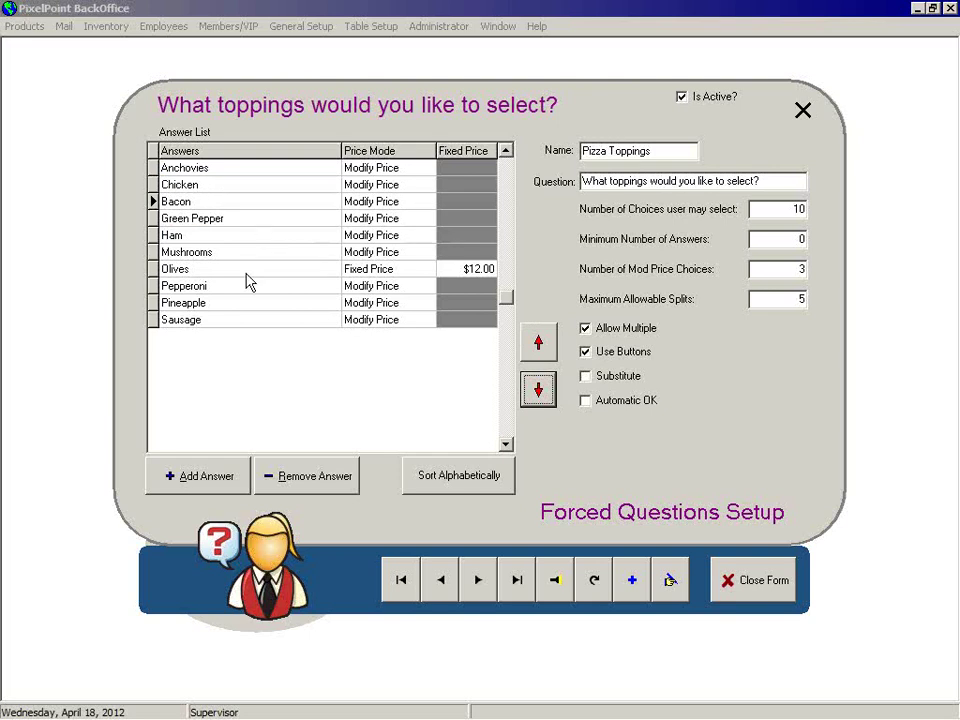
click(452, 483)
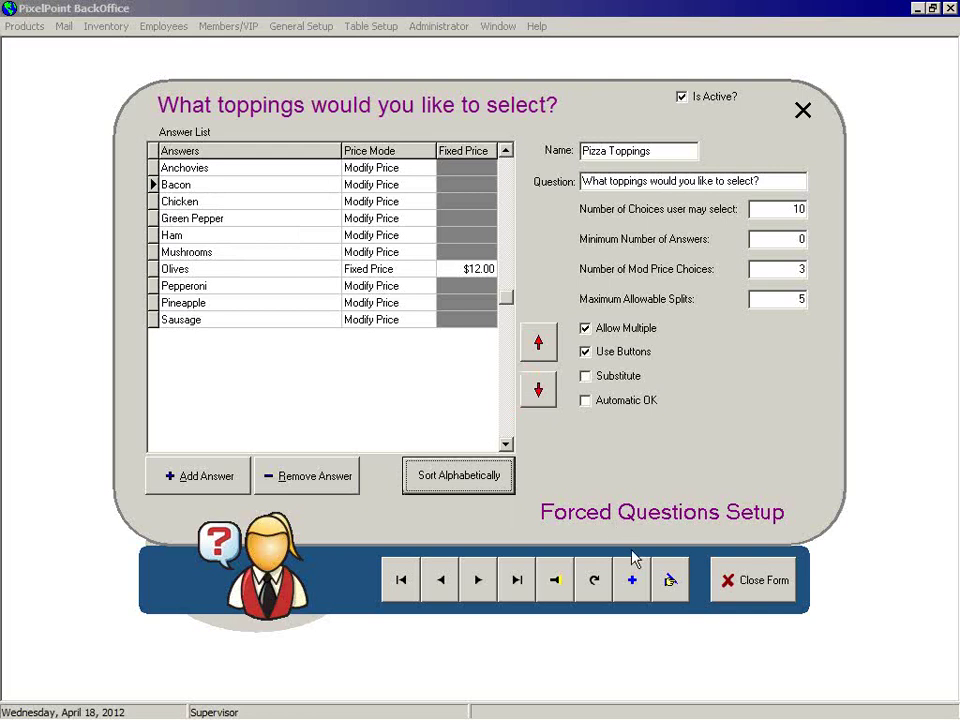
click(768, 588)
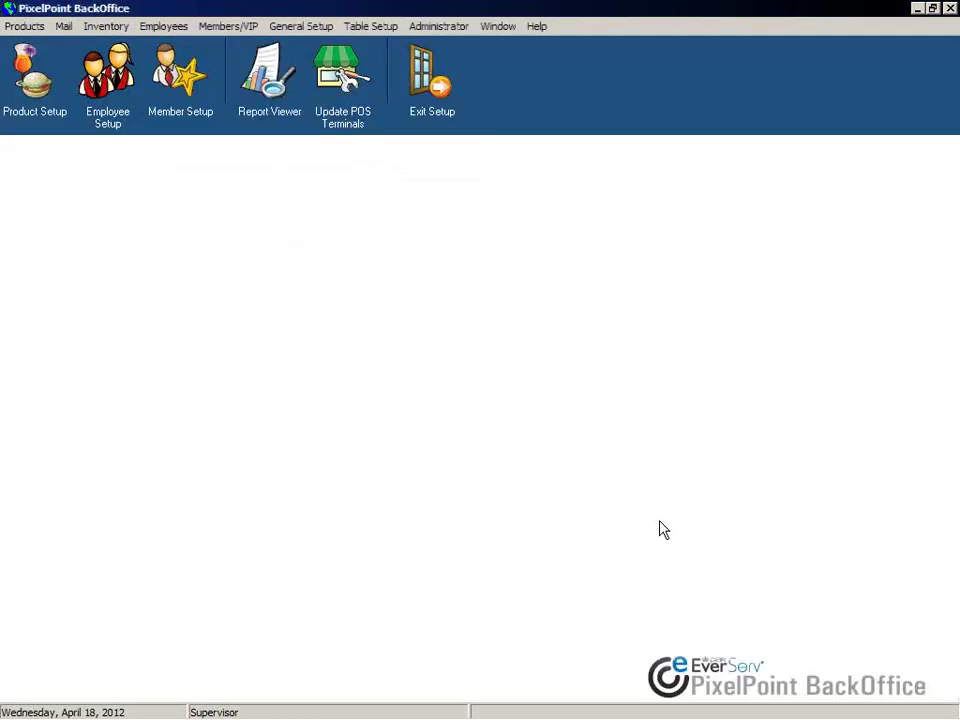
Open the multi menu setup and examine the Default Menu's name, order form template and revenue center
click(25, 27)
click(40, 125)
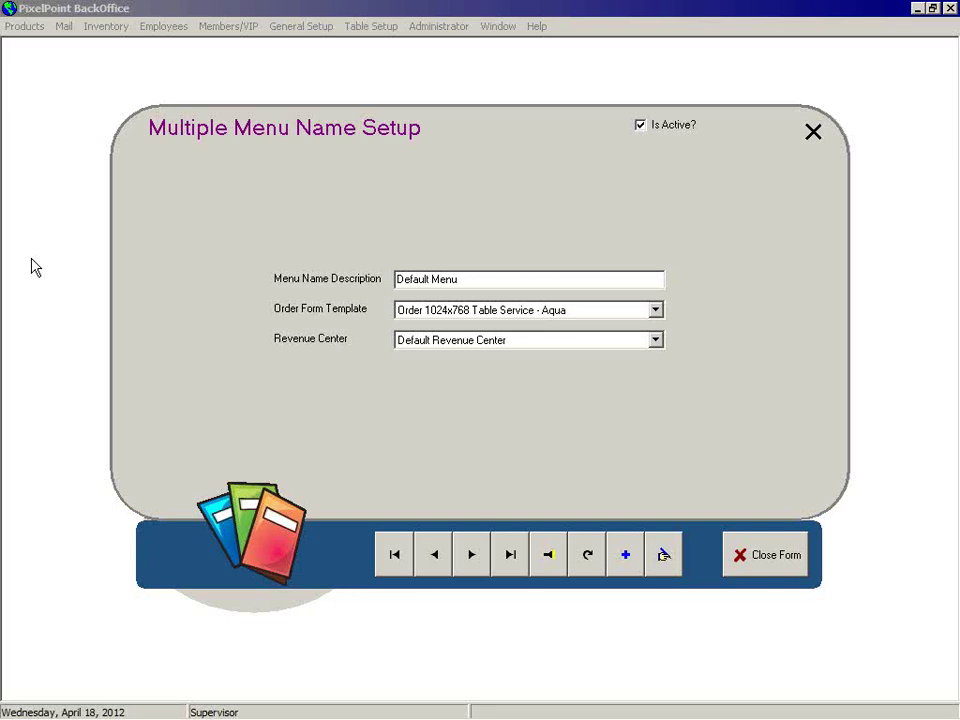
click(476, 559)
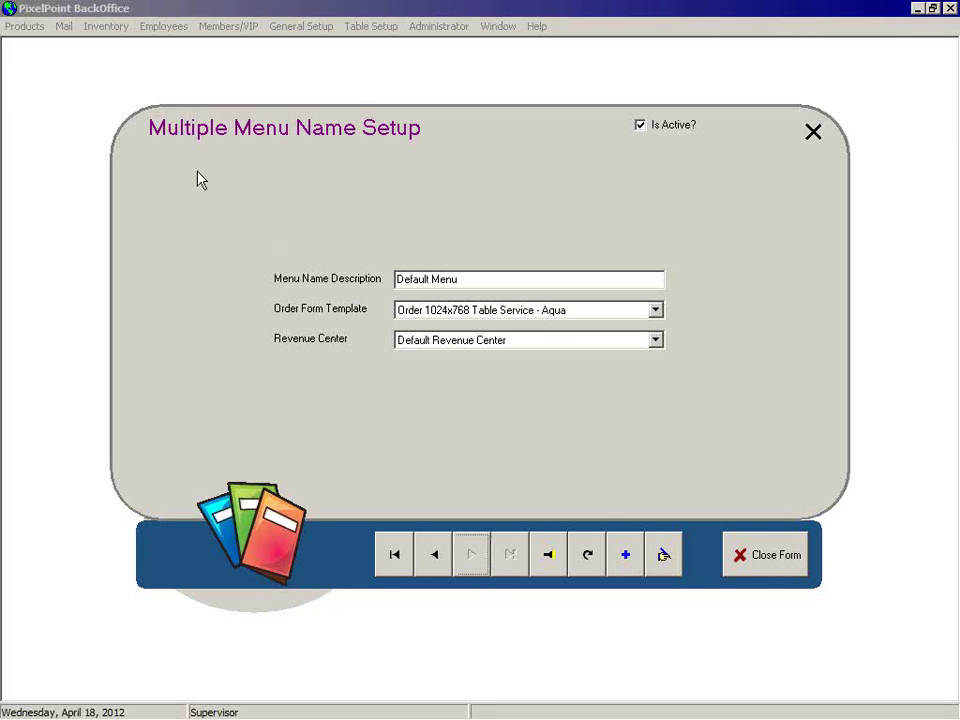
click(424, 282)
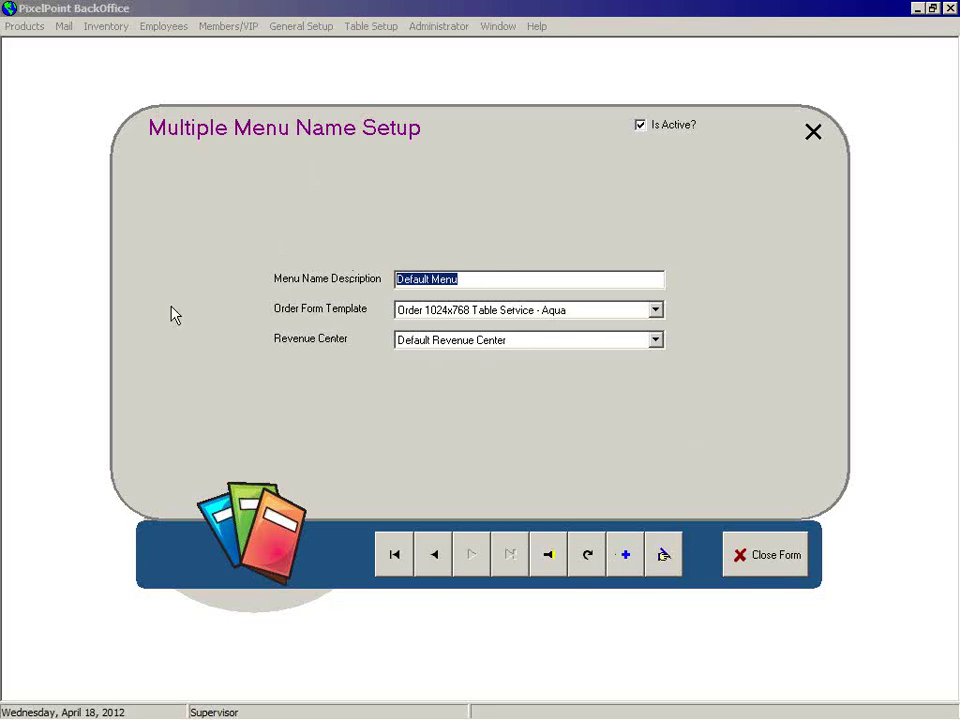
click(623, 568)
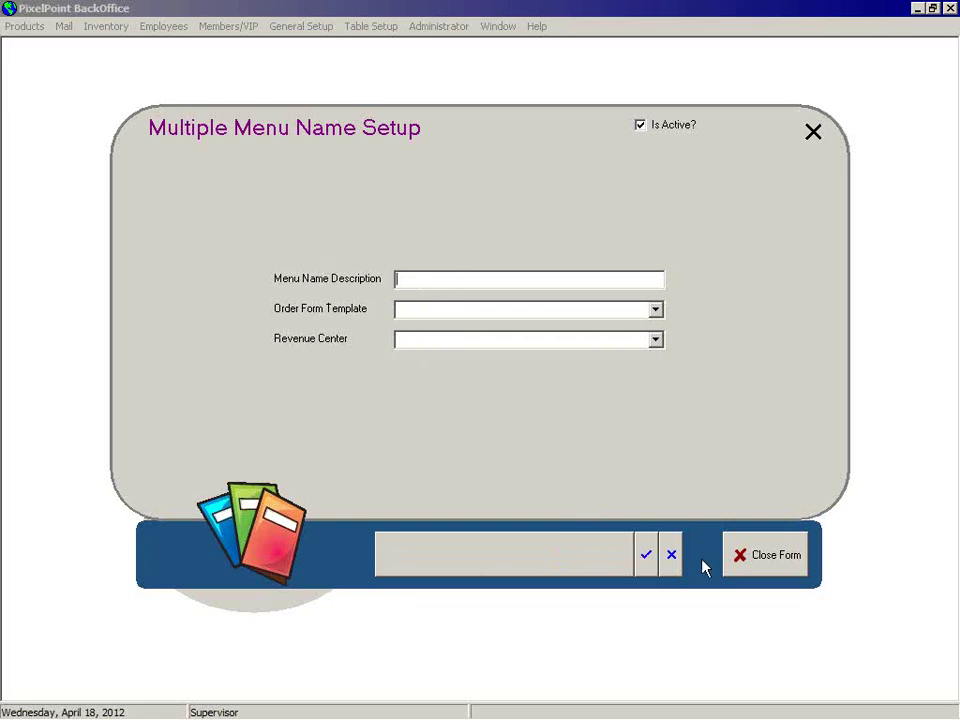
click(671, 556)
key(Return)
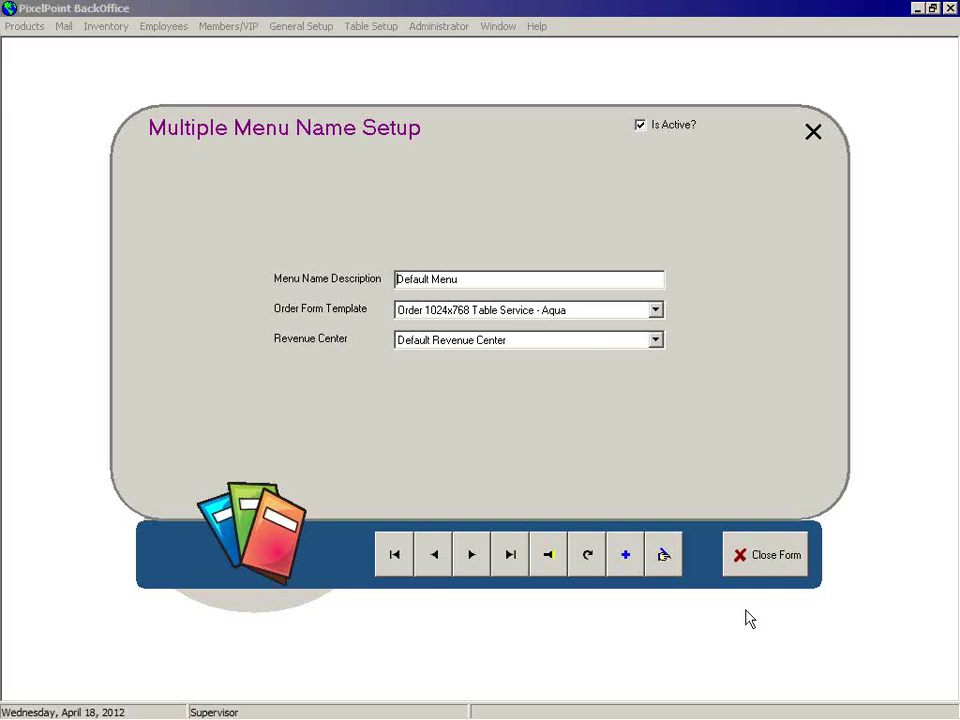
Close the menu name form and open Menu Setup
click(762, 555)
click(10, 26)
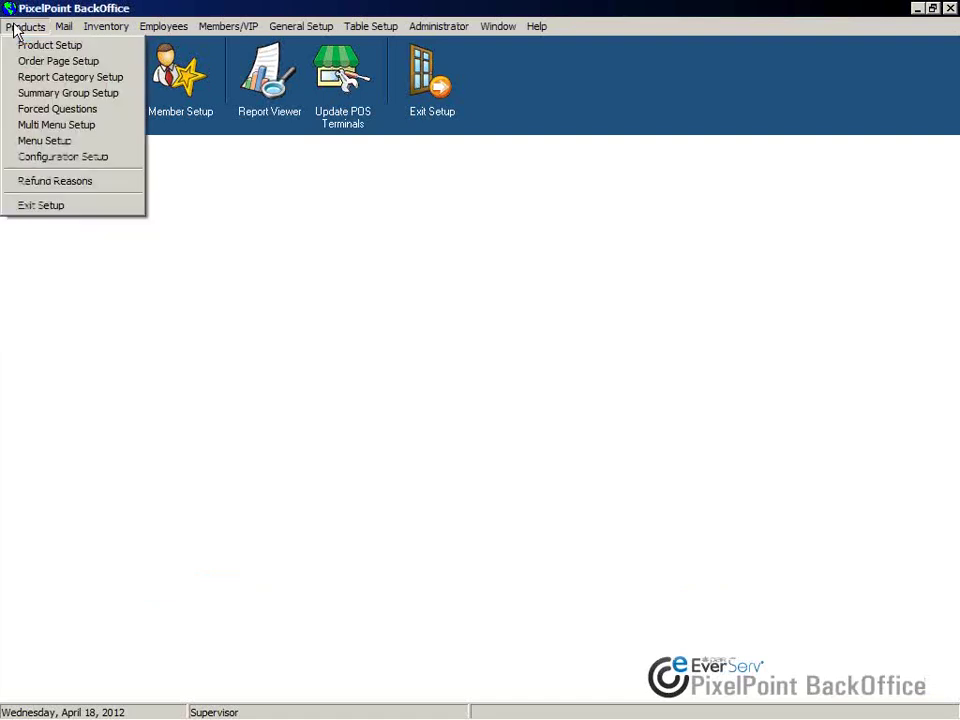
click(22, 143)
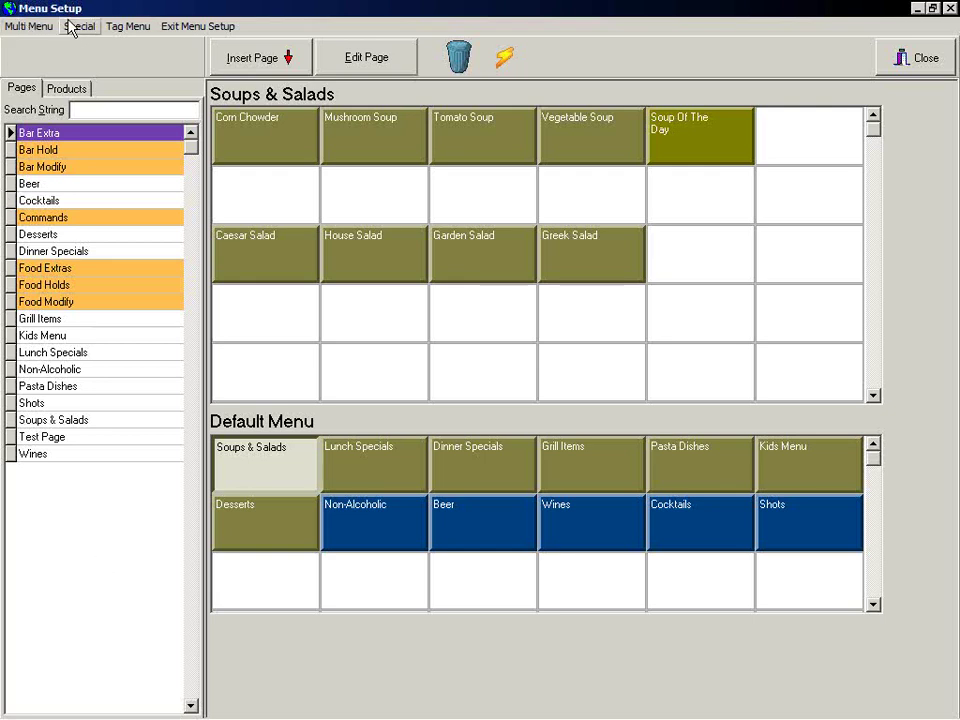
Check the list of available menus, and turn on showing products from all revenue centers
click(28, 27)
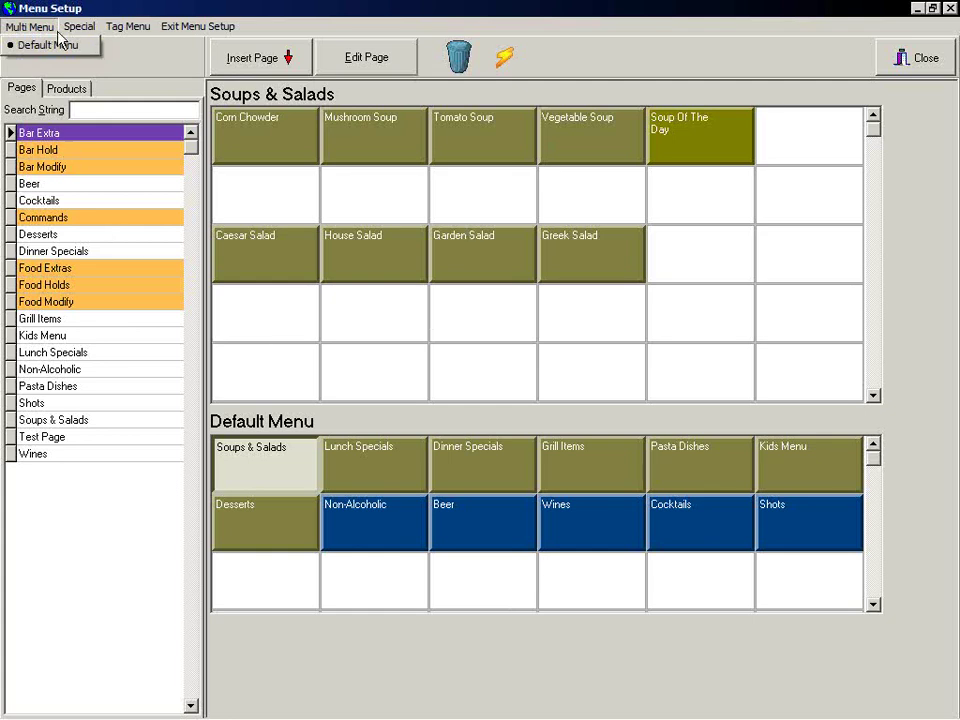
mouse_move(72, 28)
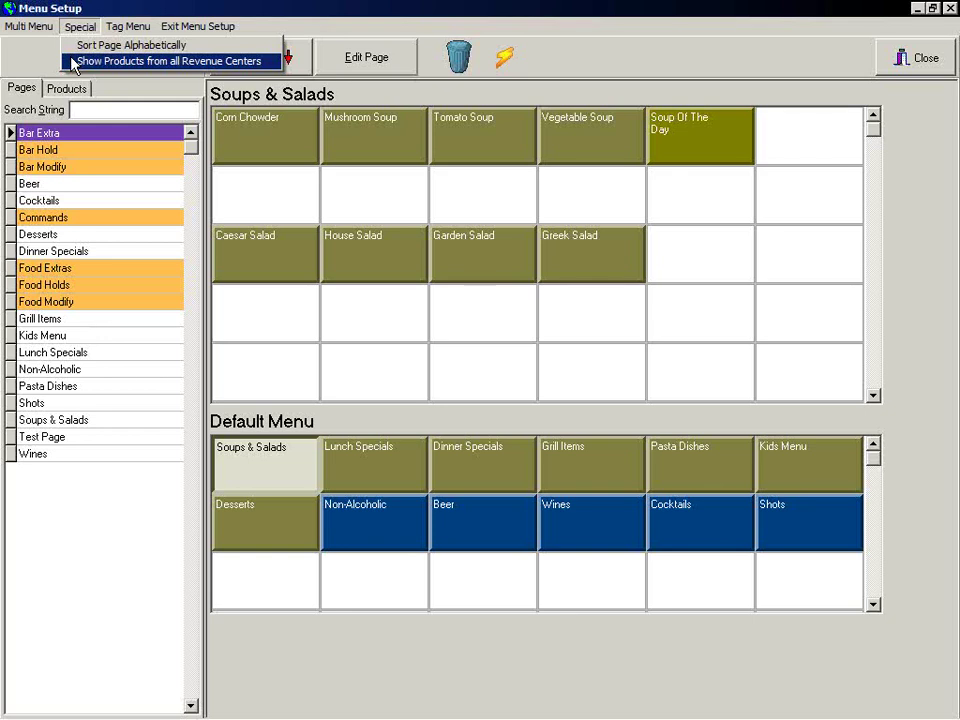
click(72, 62)
Open the Cocktails page of the Default Menu and sort it alphabetically
click(77, 29)
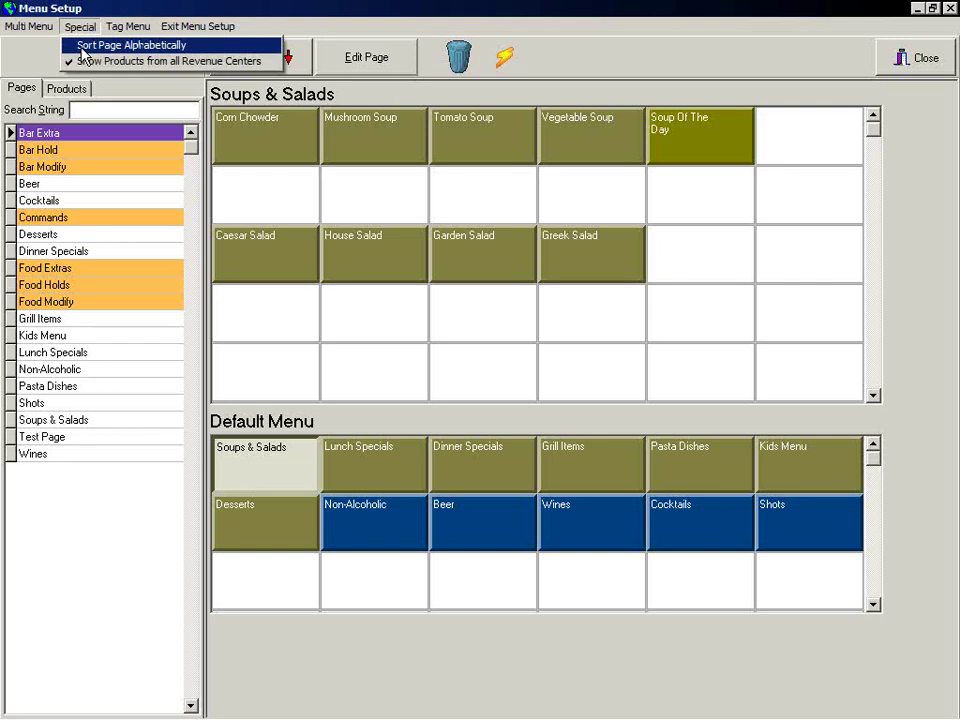
click(82, 47)
click(686, 522)
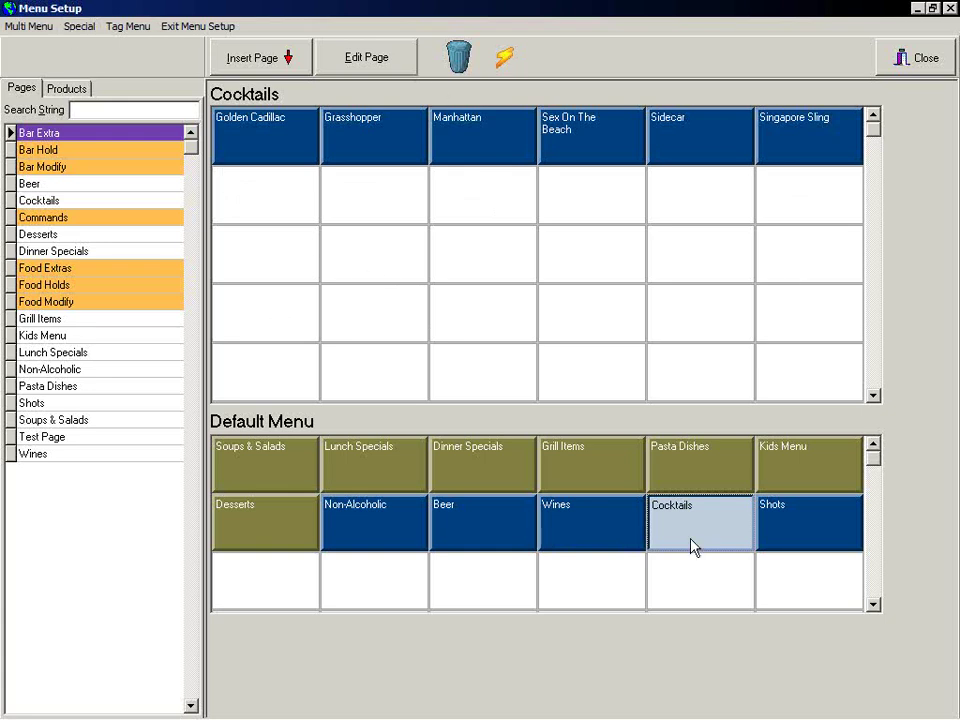
click(84, 27)
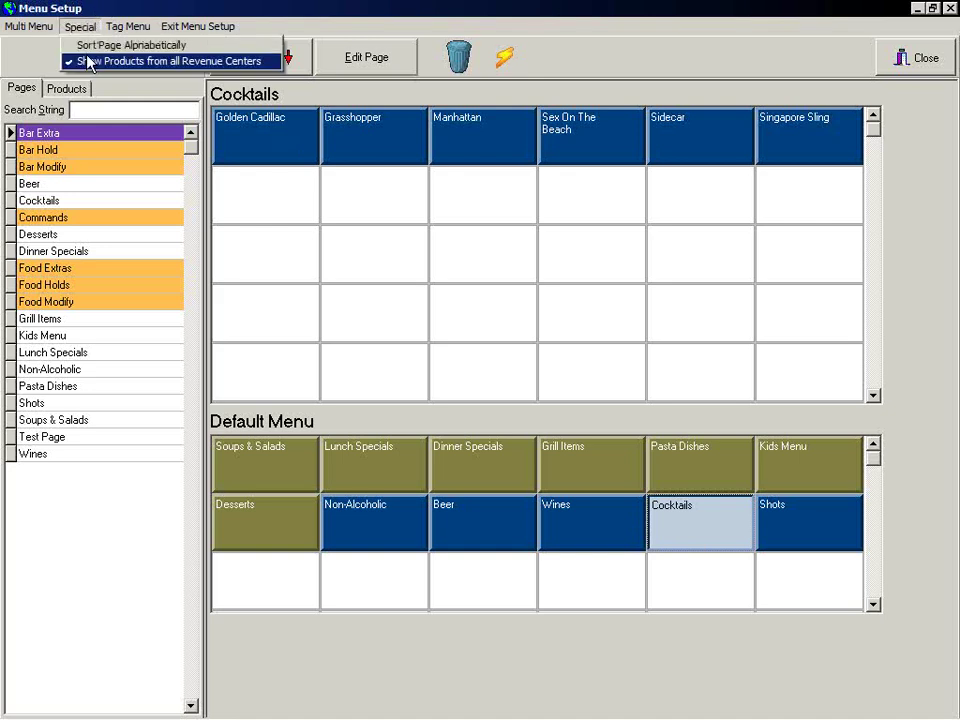
click(87, 47)
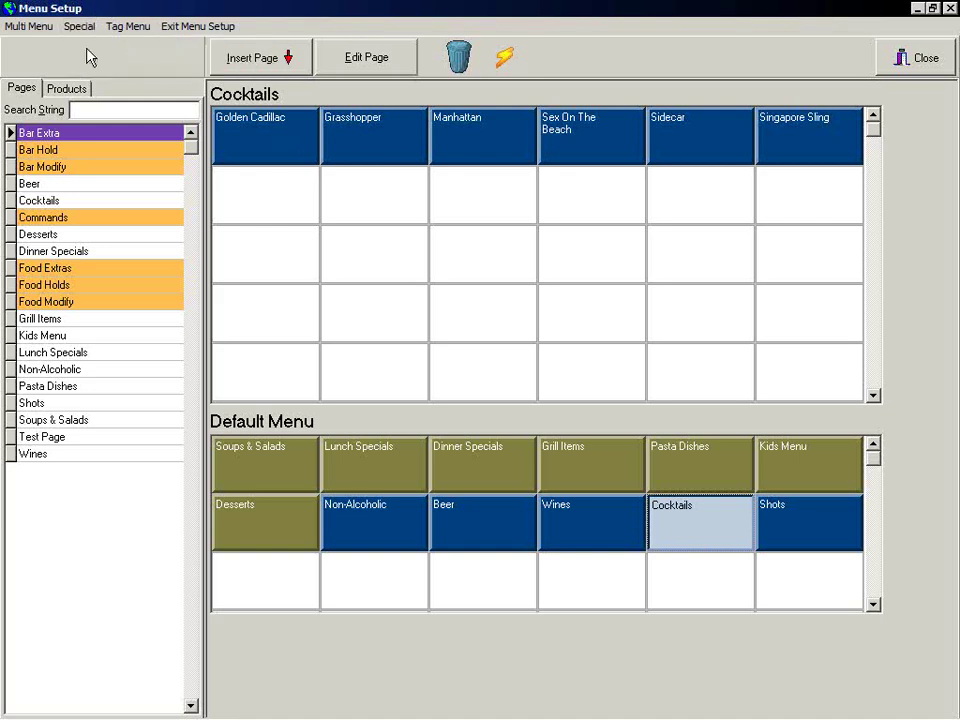
click(445, 393)
Try to set Price B to 5.99 for all six products on the Cocktails page at once
click(130, 27)
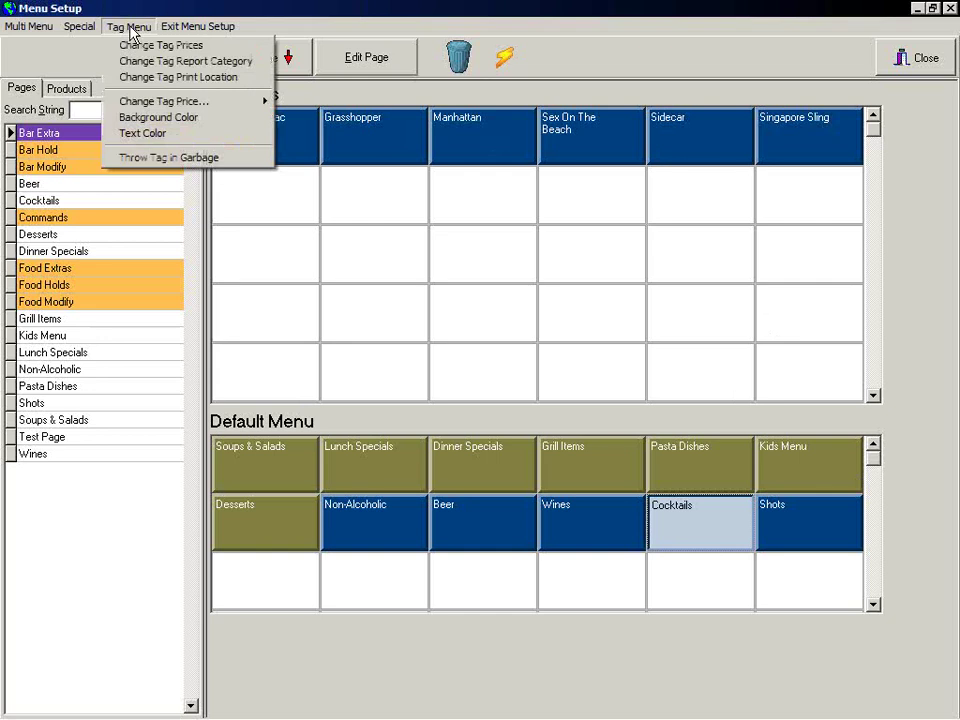
click(368, 250)
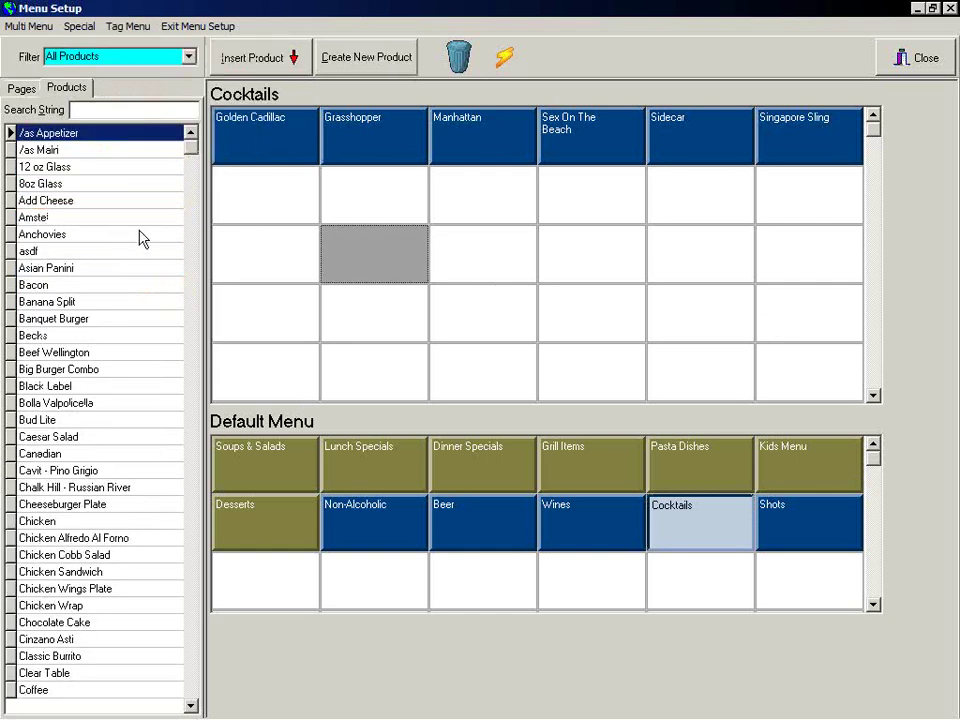
click(282, 137)
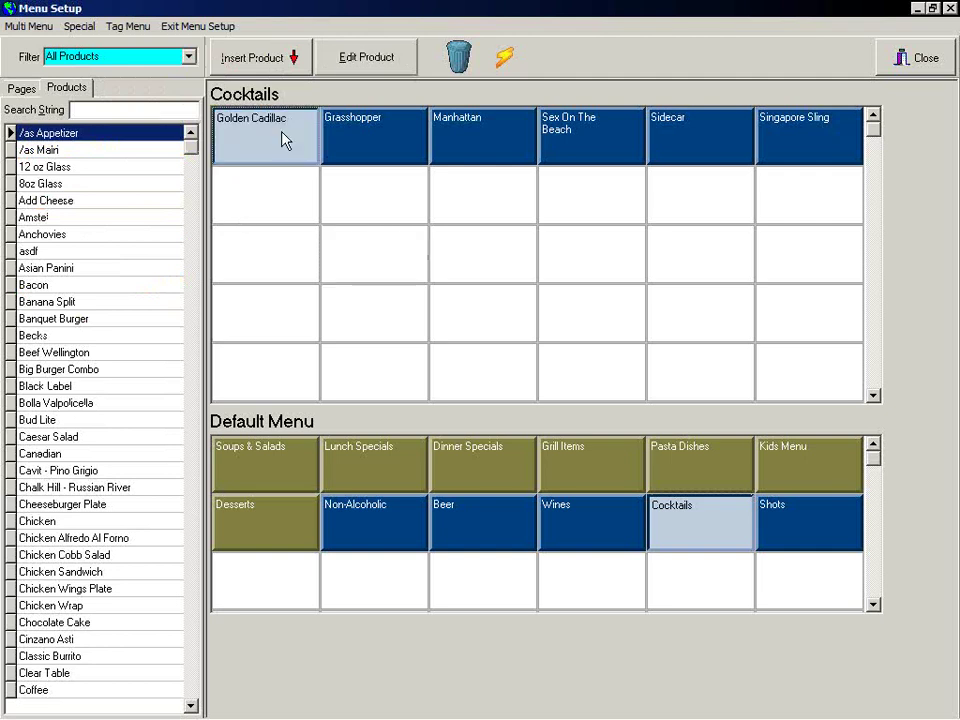
ctrl+click(380, 150)
ctrl+click(500, 147)
ctrl+click(595, 148)
ctrl+click(700, 148)
ctrl+click(857, 145)
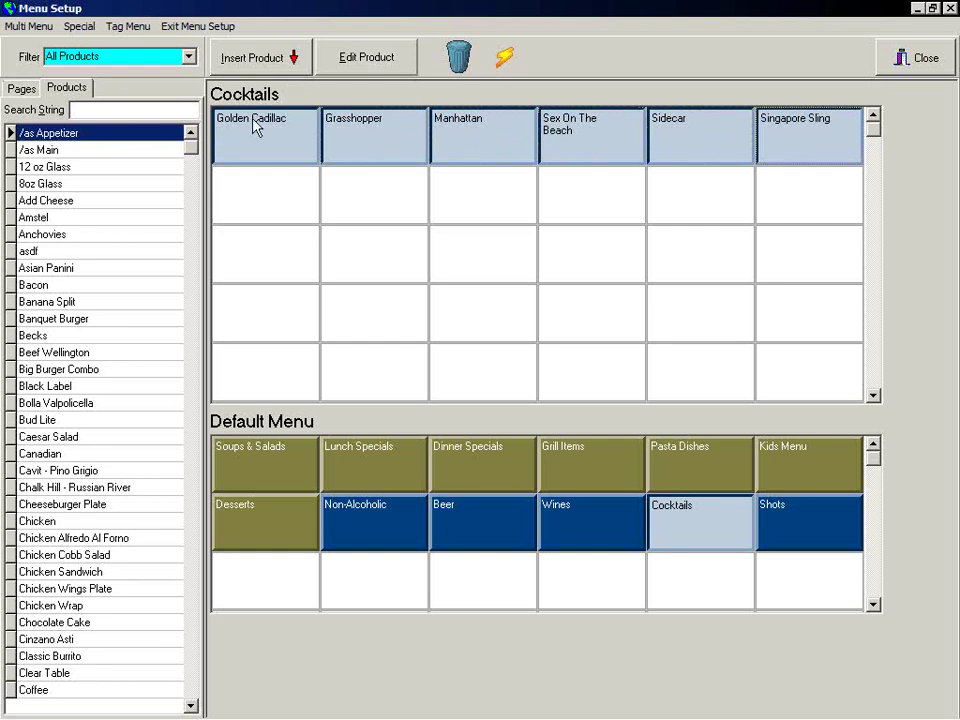
click(113, 30)
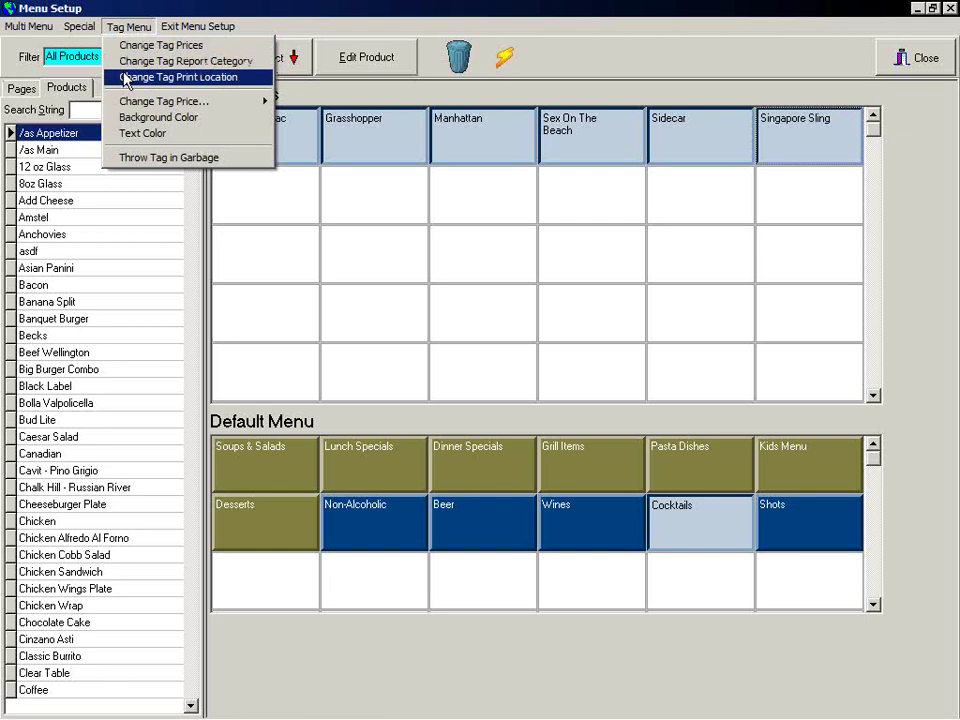
mouse_move(125, 101)
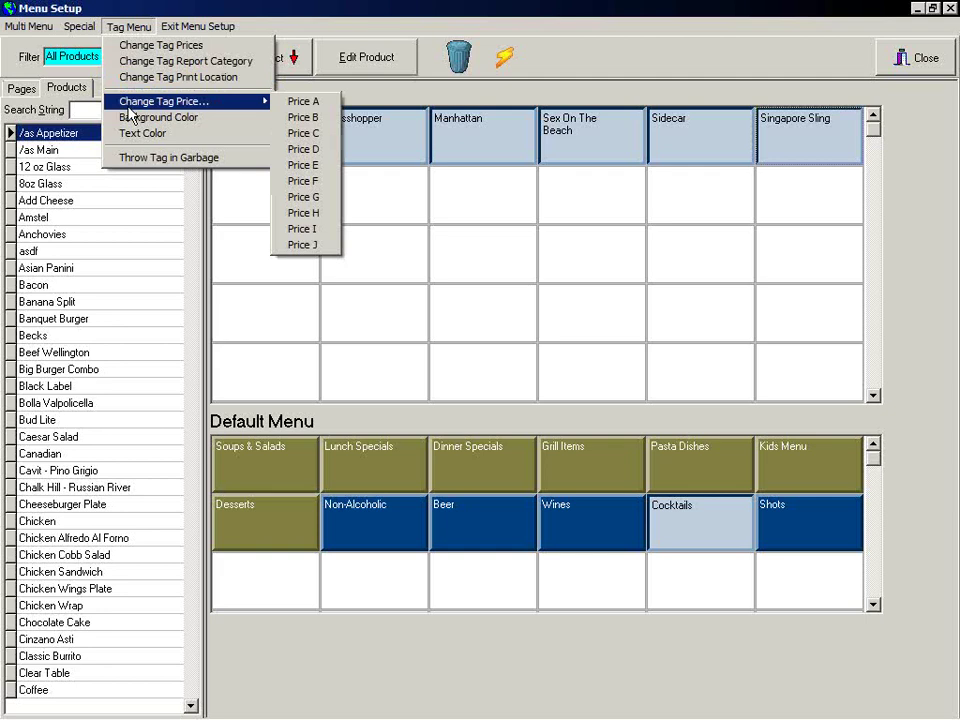
click(290, 117)
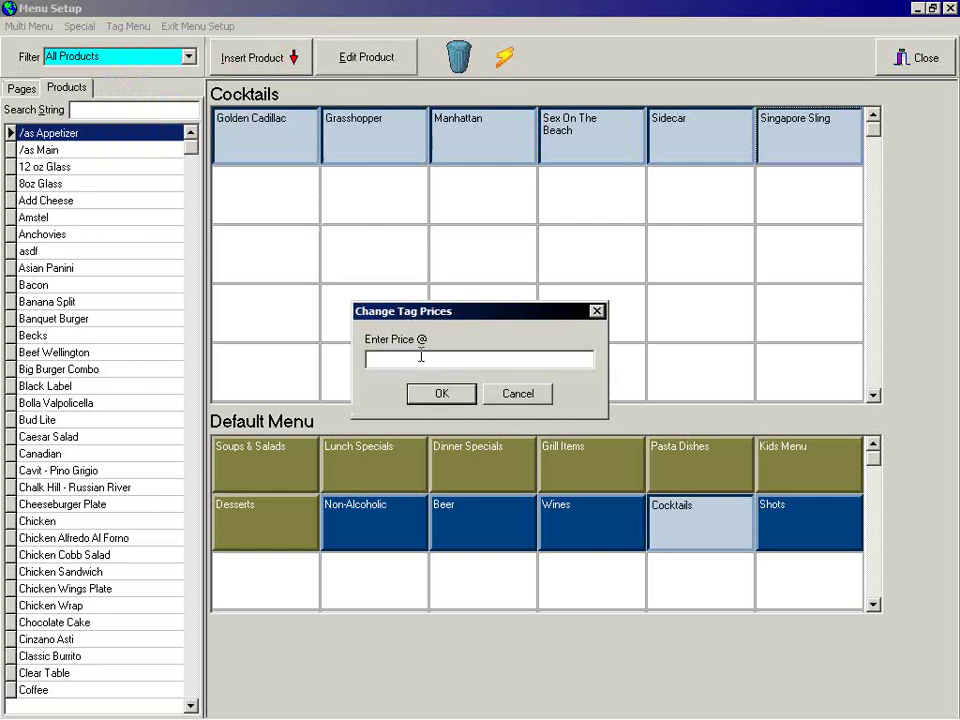
text(5.99)
click(441, 393)
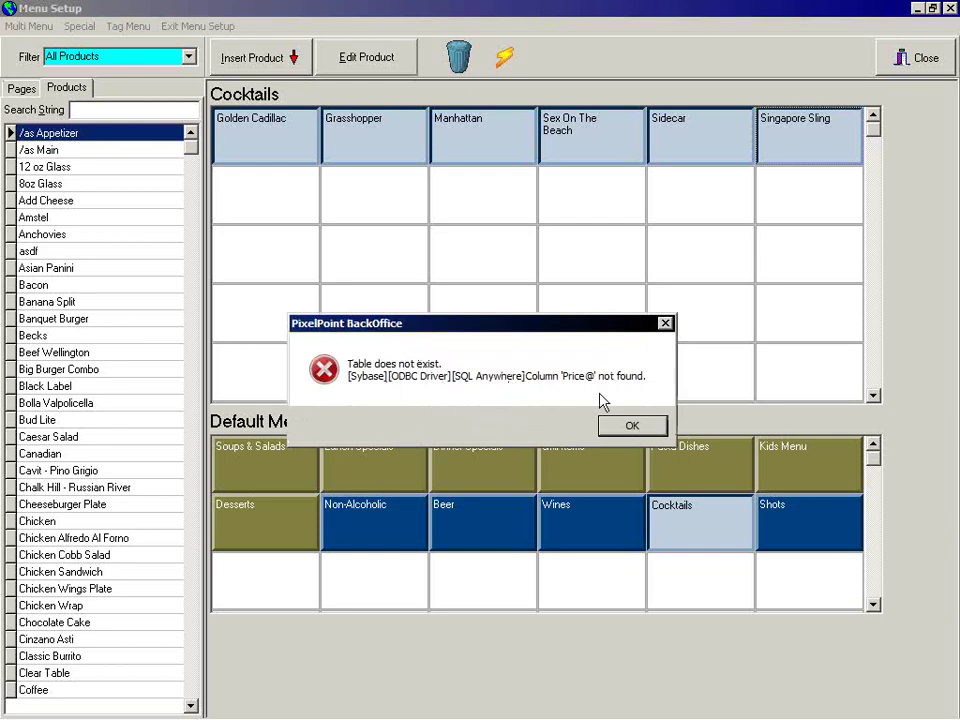
click(610, 423)
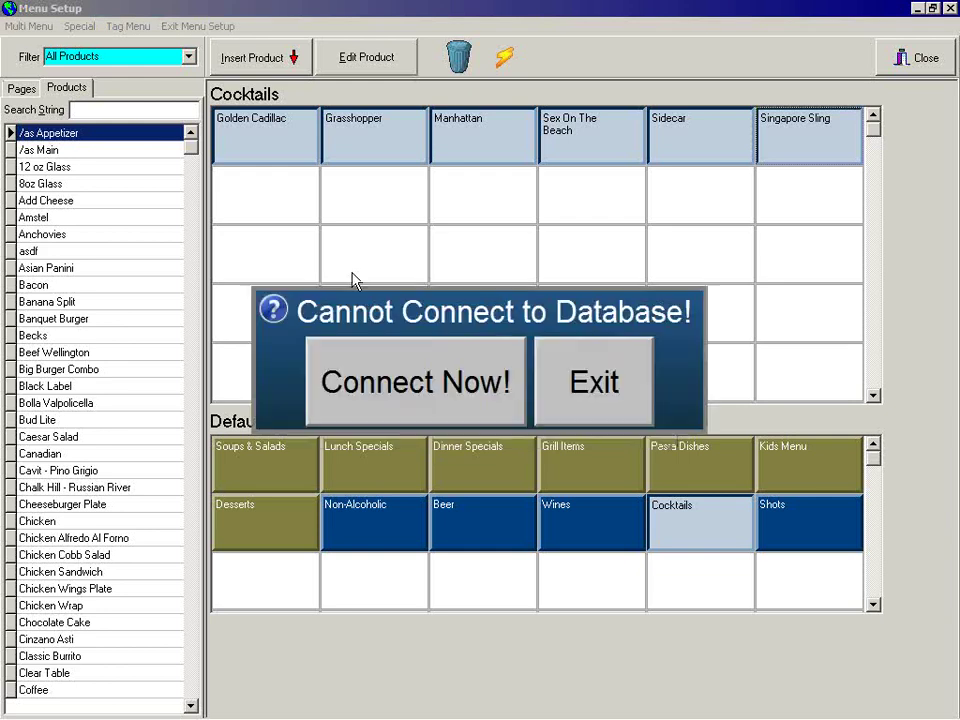
Exit the program, restart POS Back Office and log in with the employee code
click(597, 388)
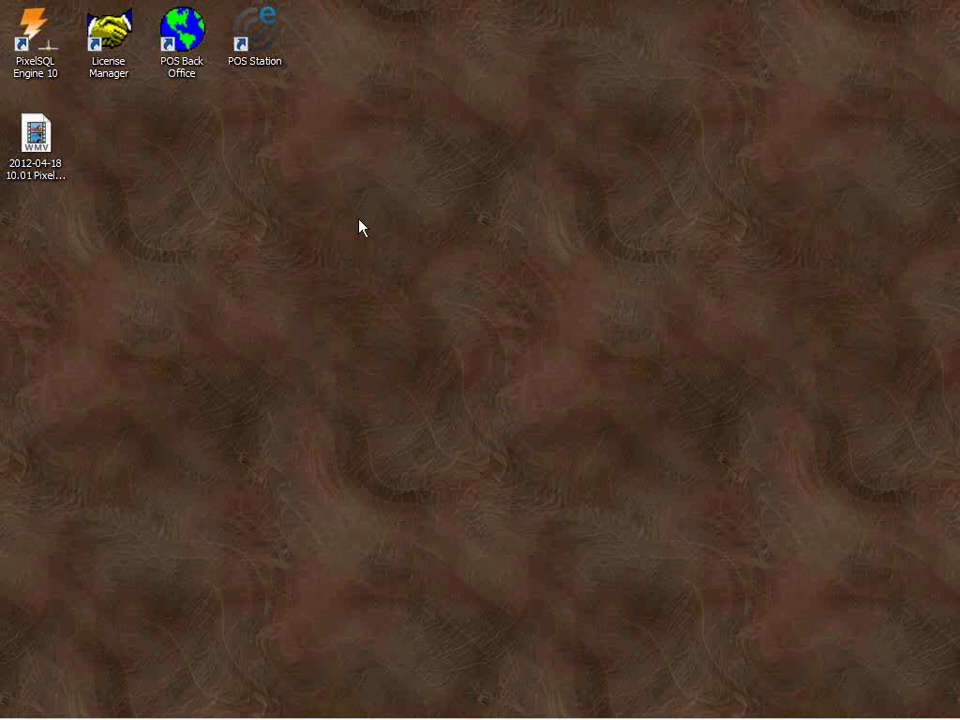
double_click(186, 45)
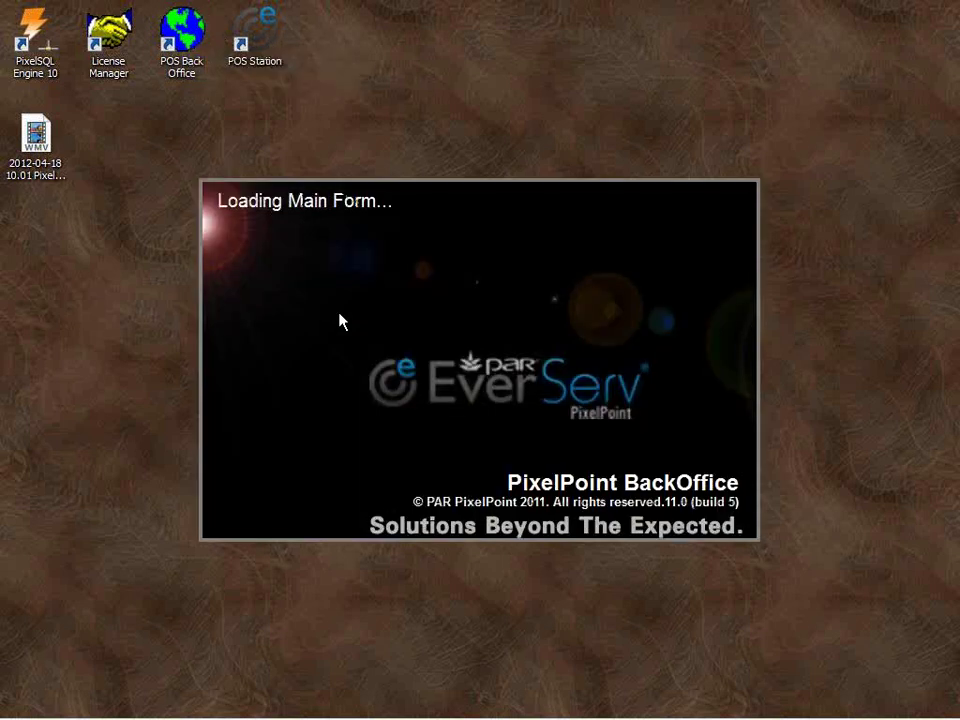
click(413, 310)
click(343, 446)
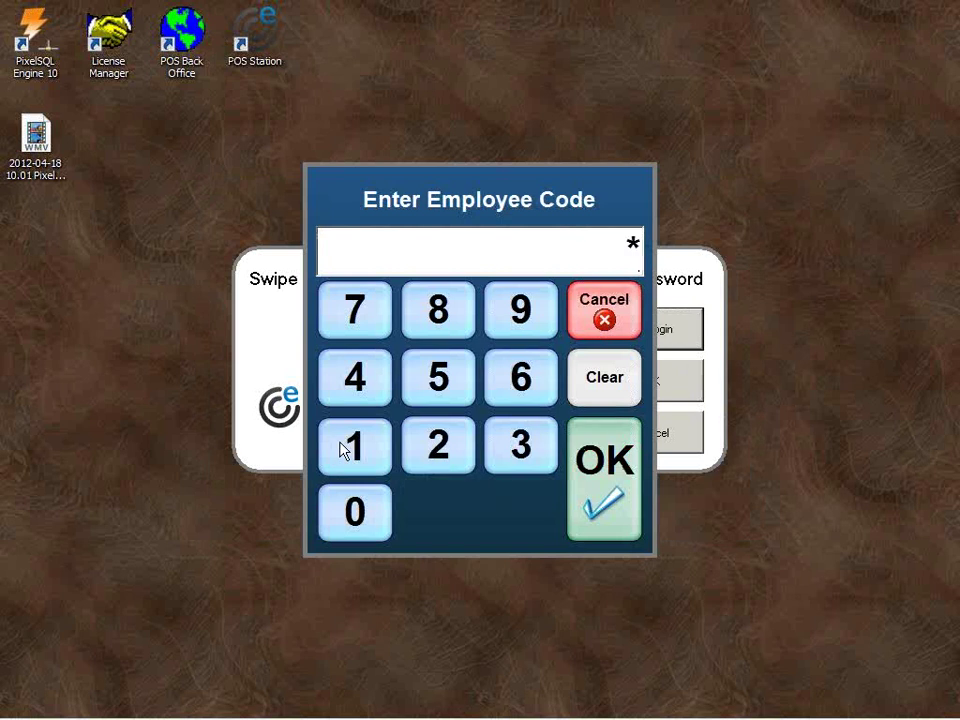
click(340, 506)
click(340, 506)
click(631, 510)
click(482, 422)
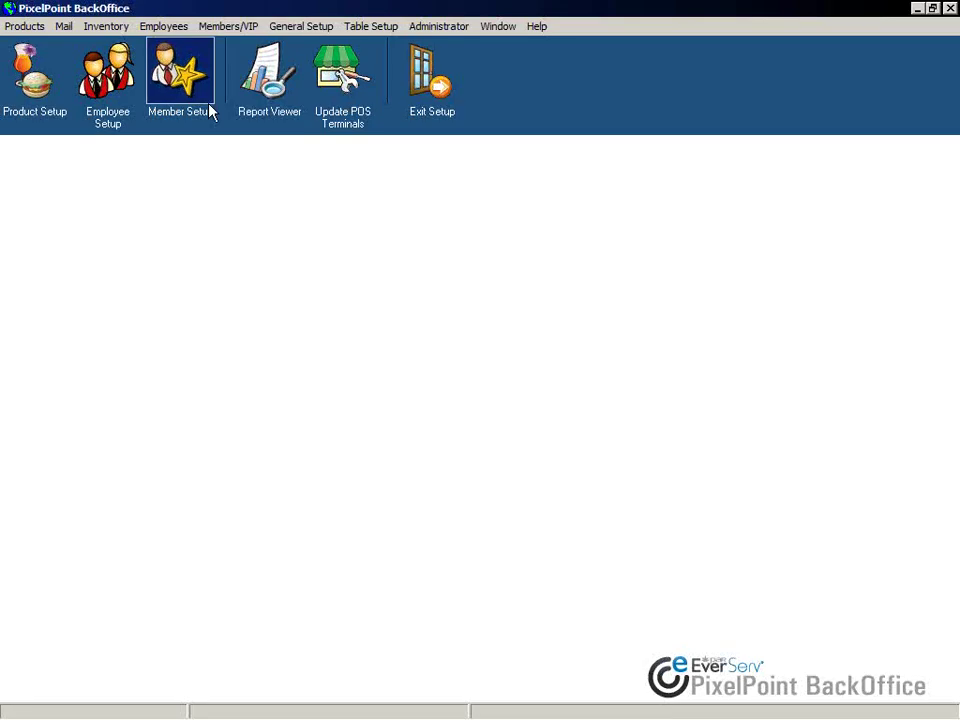
Reopen Menu Setup and display the Cocktails page of the Default Menu
click(22, 27)
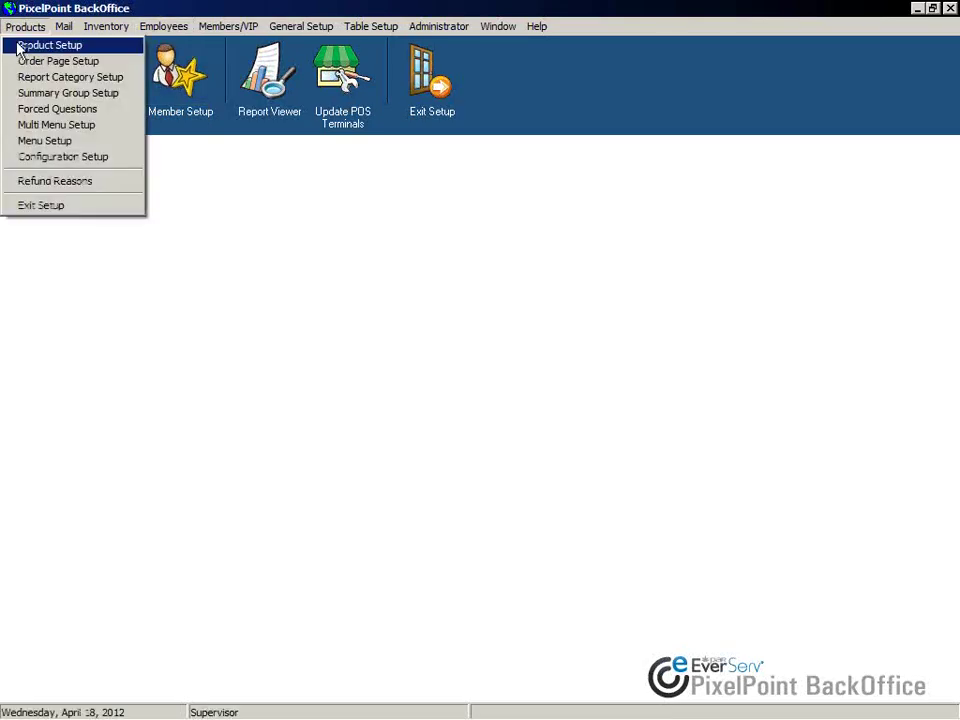
click(30, 139)
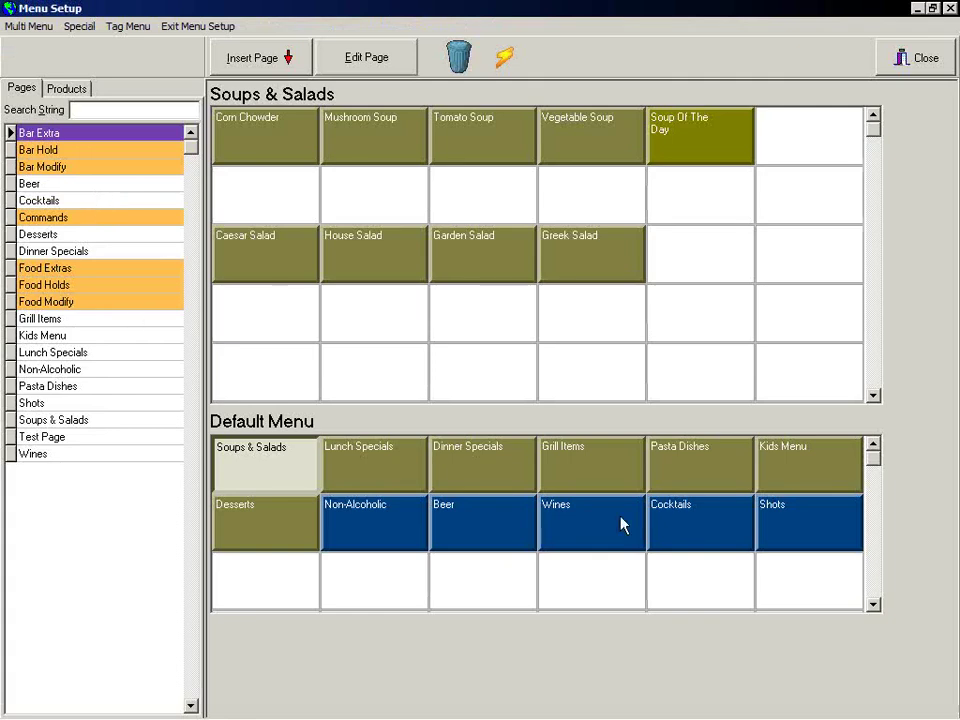
click(686, 516)
Change the background color of Grasshopper, Manhattan and Sex On The Beach to orange on the Cocktails page
drag(381, 126, 595, 148)
right_click(586, 143)
click(112, 35)
click(112, 32)
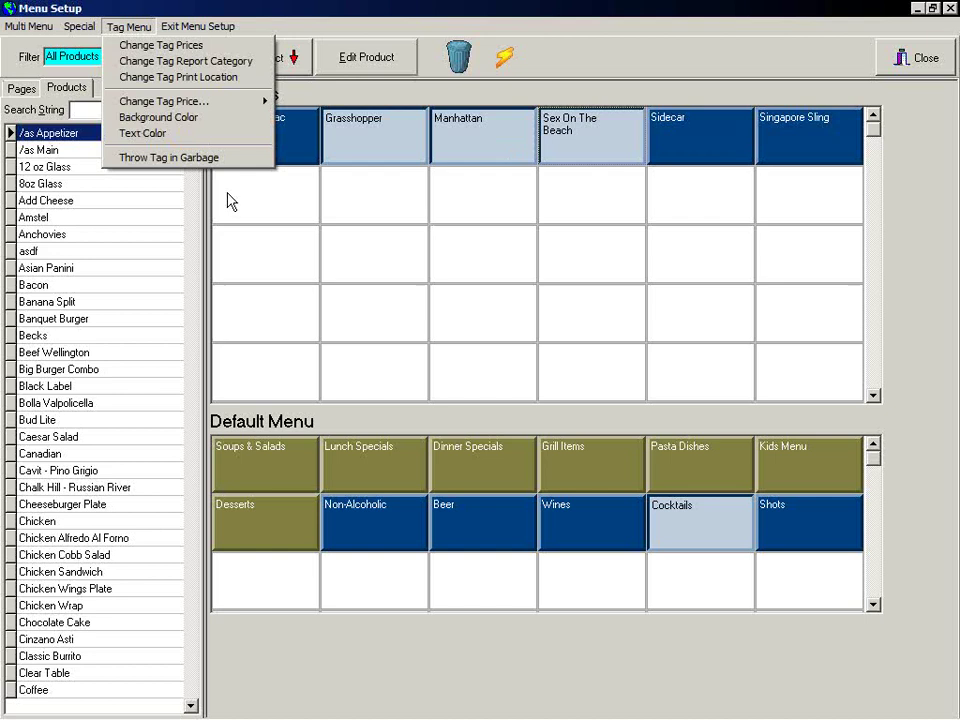
click(195, 130)
click(417, 253)
click(412, 423)
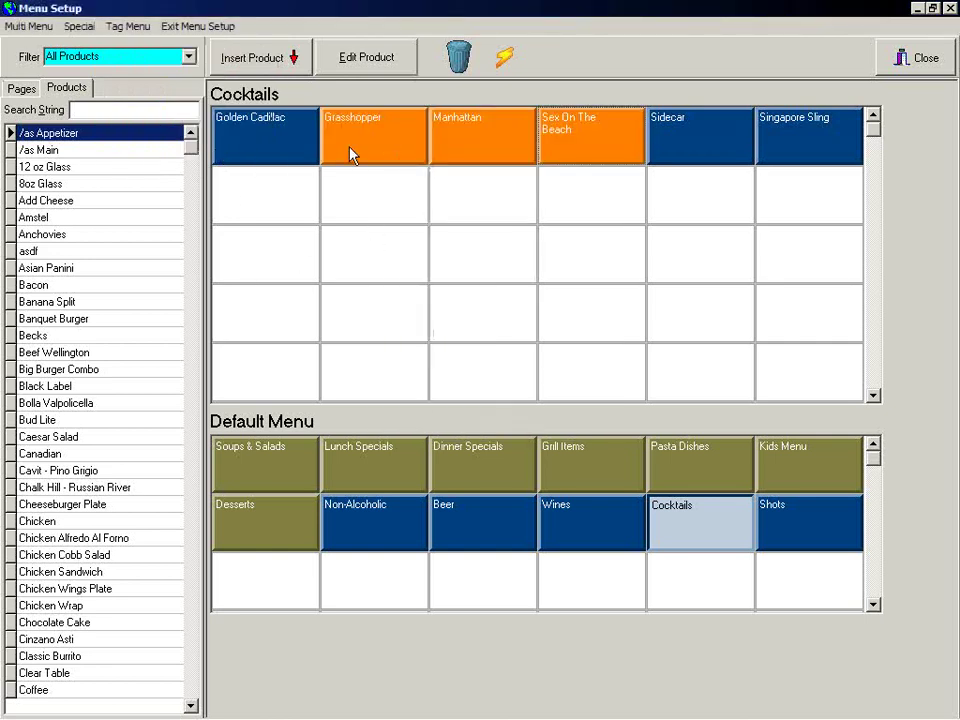
Remove Grasshopper from the Cocktails page by moving it to the garbage
click(127, 26)
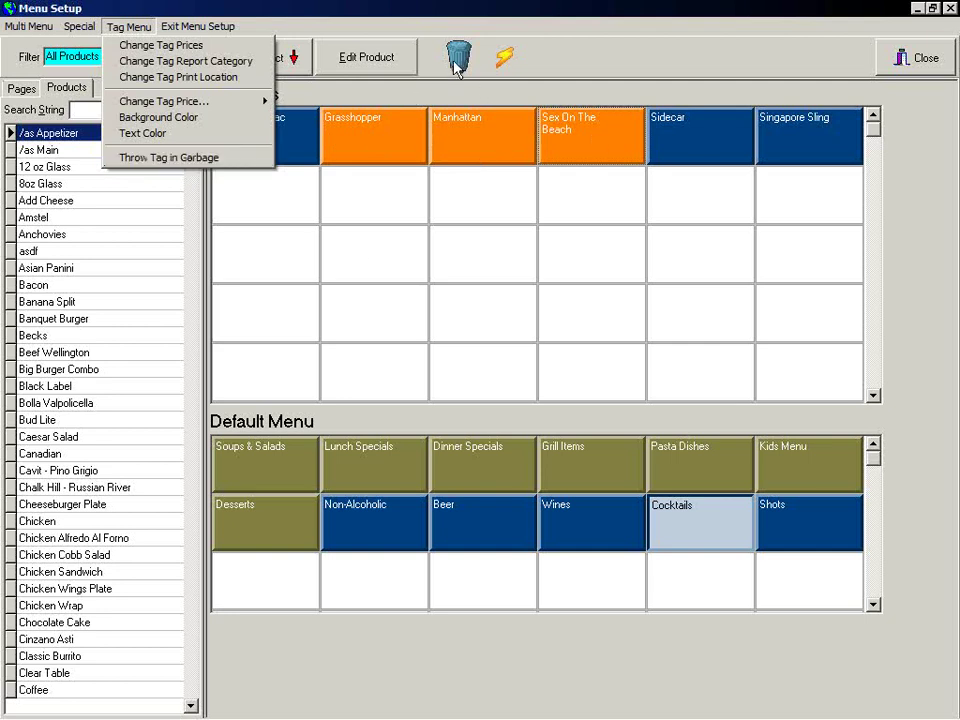
click(374, 220)
drag(365, 145, 460, 70)
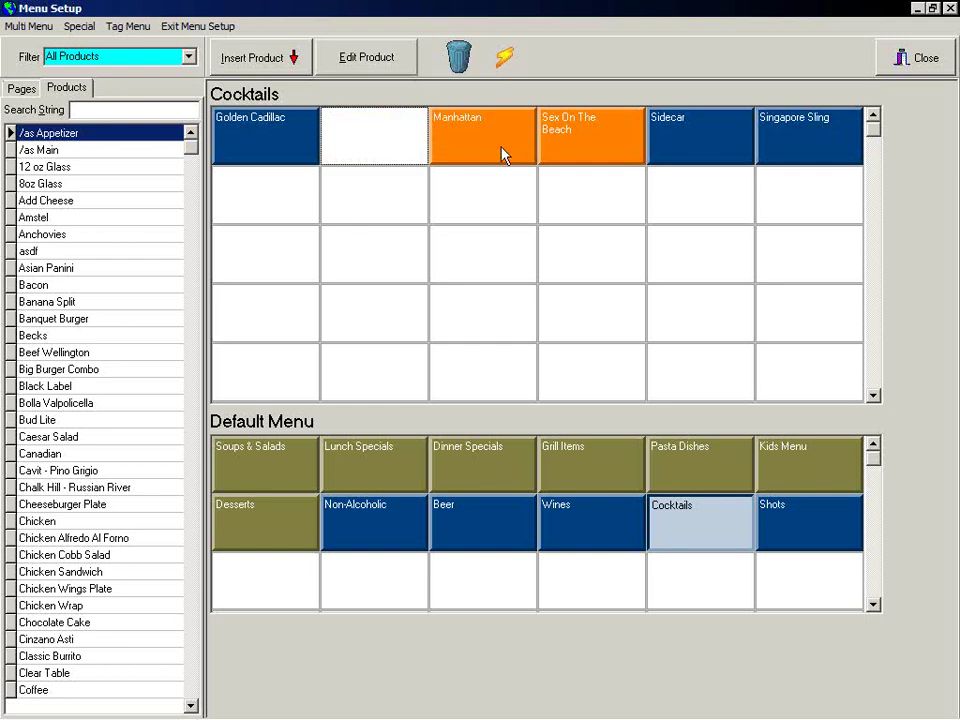
Move Manhattan and Sex On The Beach to the first two cells of the Cocktails page's second row
drag(498, 144, 382, 148)
drag(596, 148, 510, 150)
drag(328, 144, 264, 194)
drag(468, 163, 424, 200)
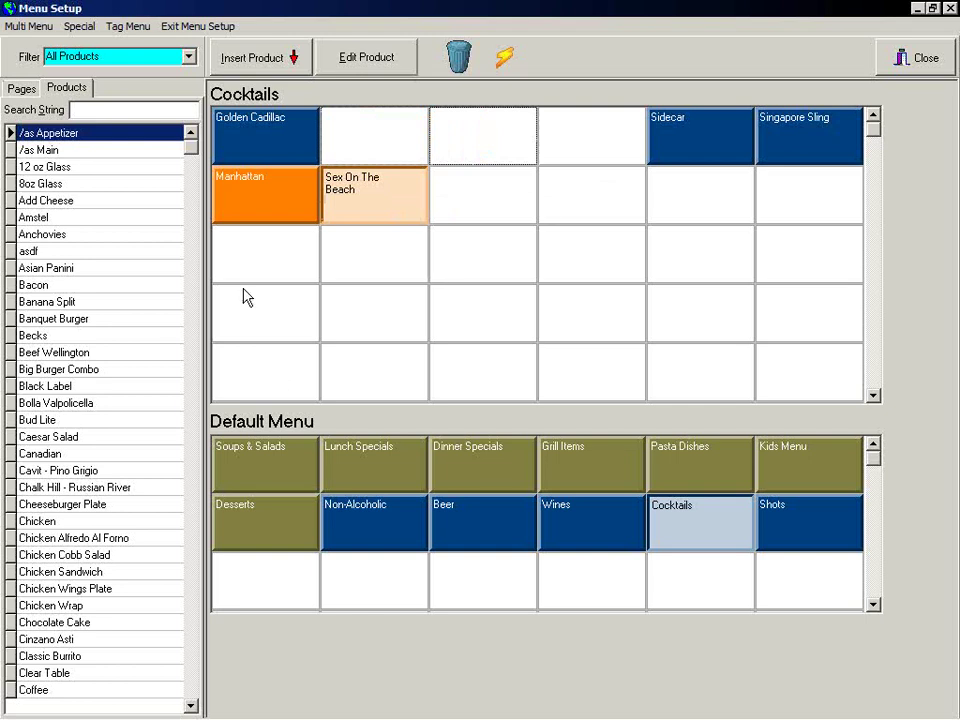
Add Bud Lite and Caesar Salad from the product list to the first row of the Cocktails page, beside Golden Cadillac
click(19, 89)
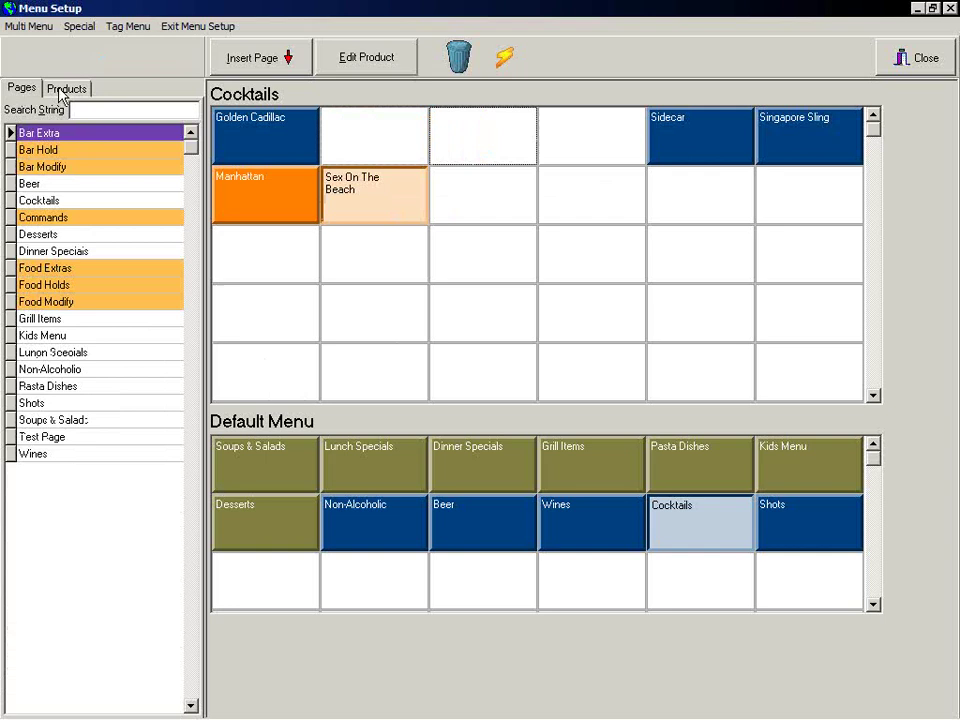
click(50, 92)
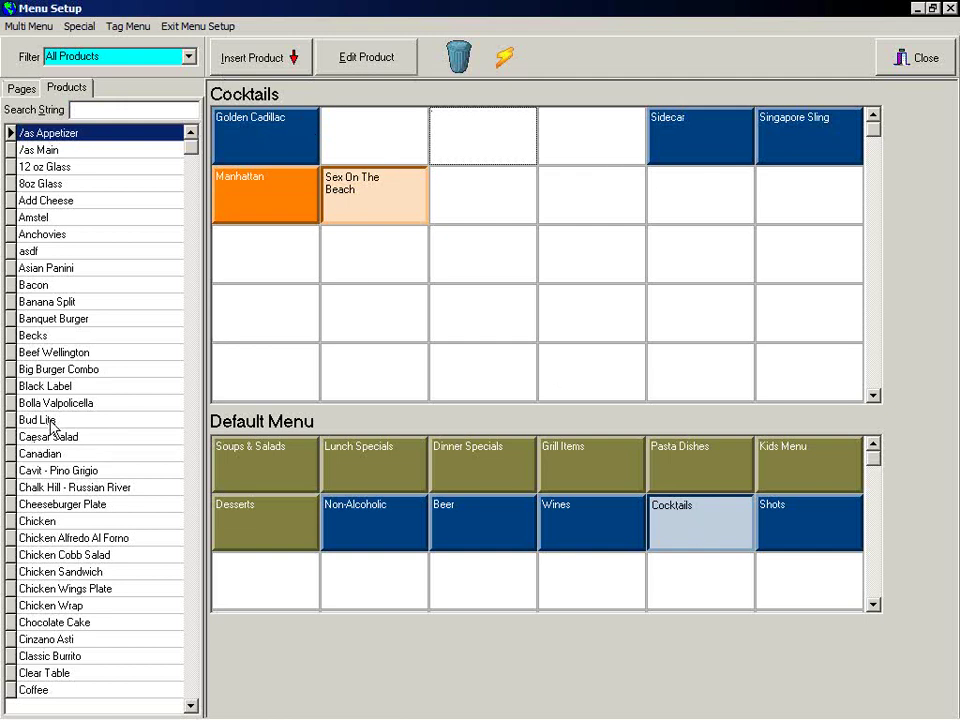
drag(50, 421, 368, 144)
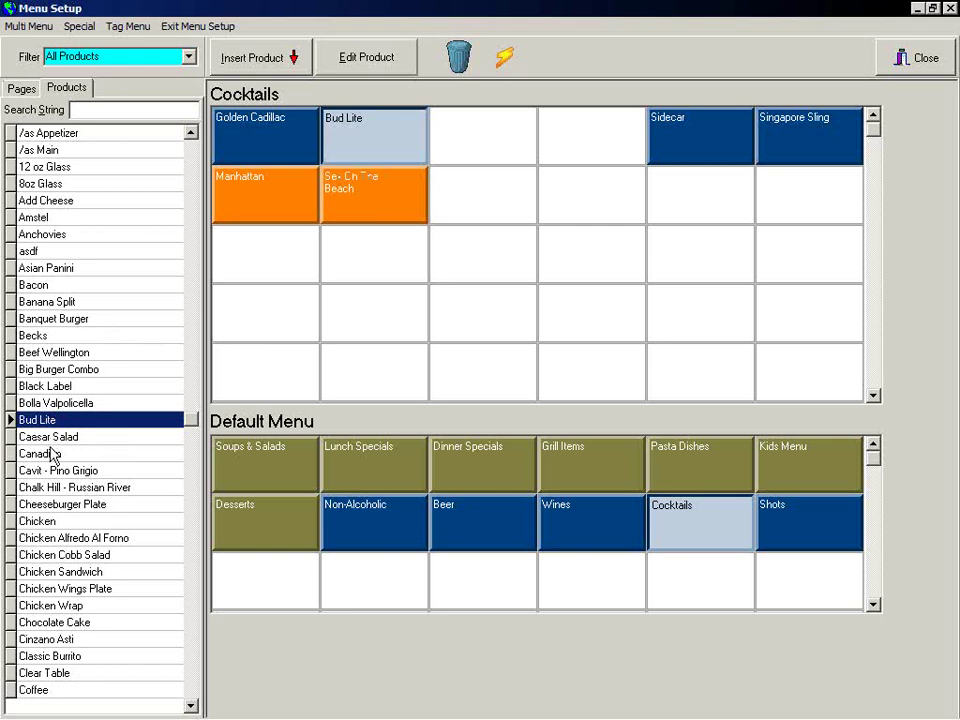
drag(51, 441, 487, 146)
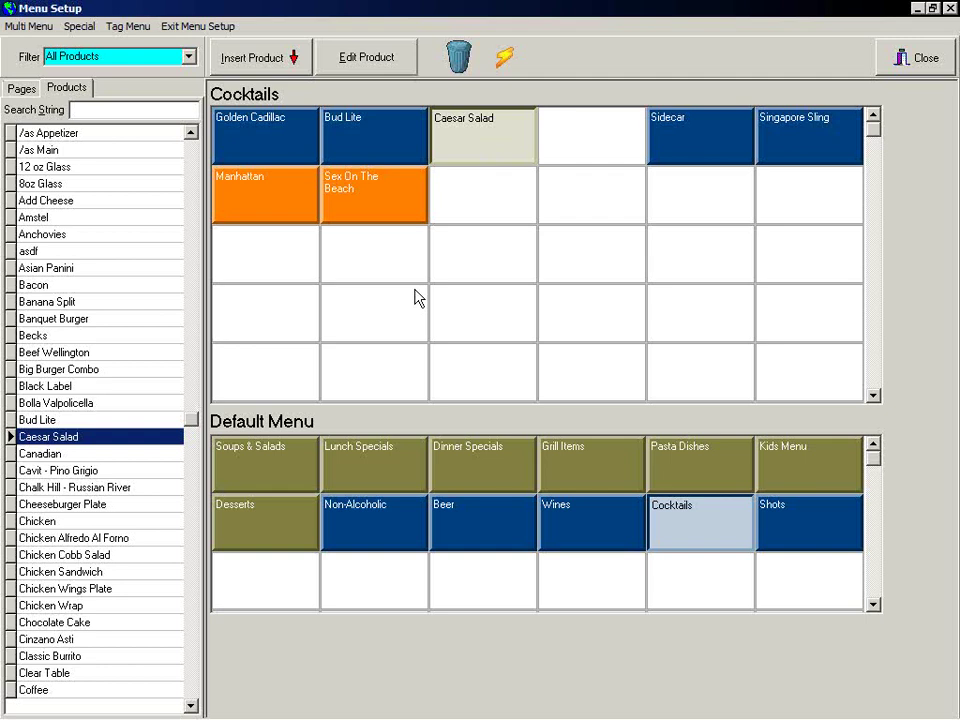
click(500, 205)
mouse_move(483, 140)
mouse_down()
mouse_move(476, 219)
mouse_move(467, 154)
mouse_up()
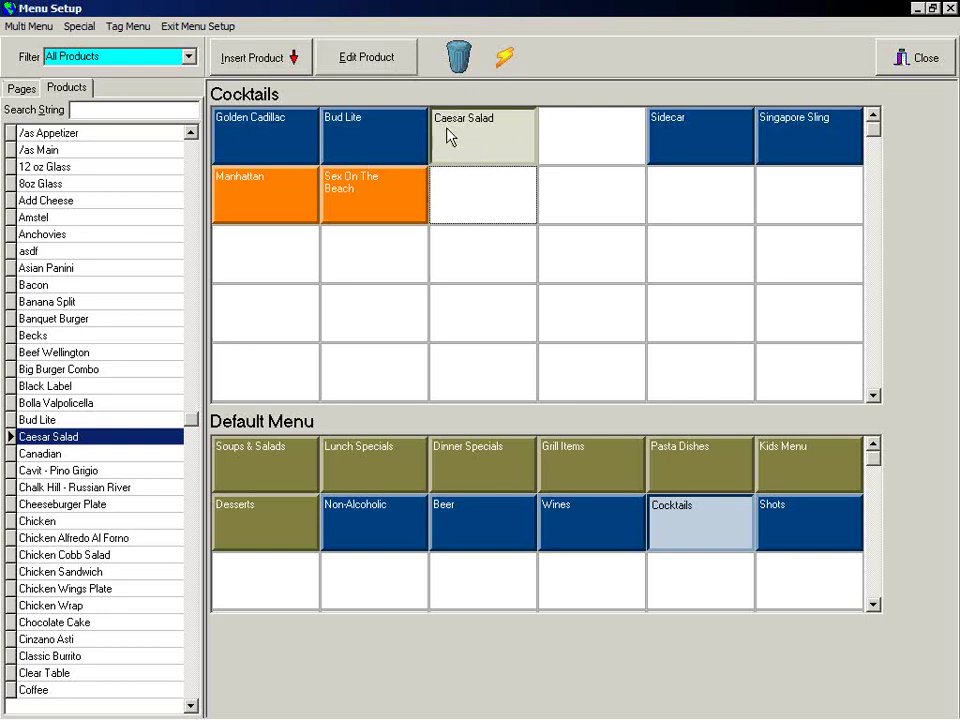
click(386, 66)
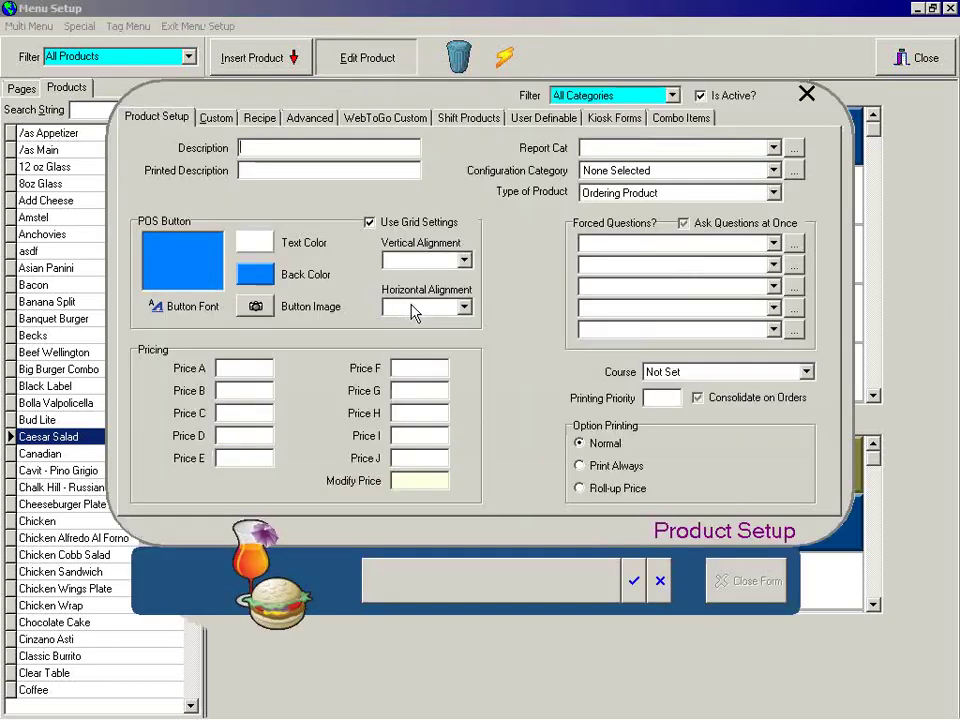
click(660, 584)
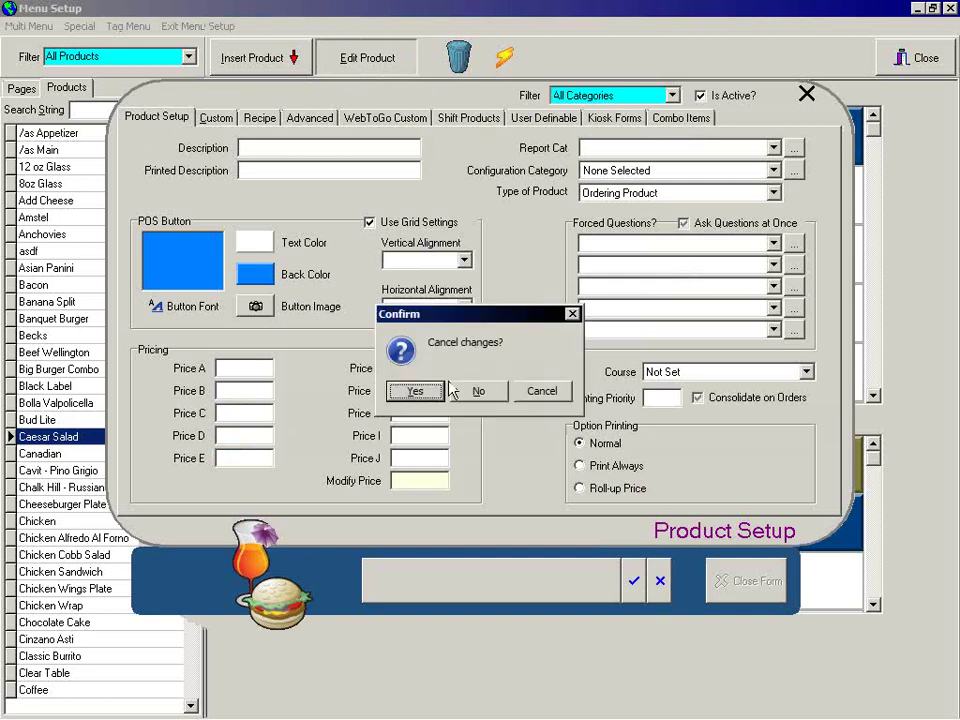
click(420, 391)
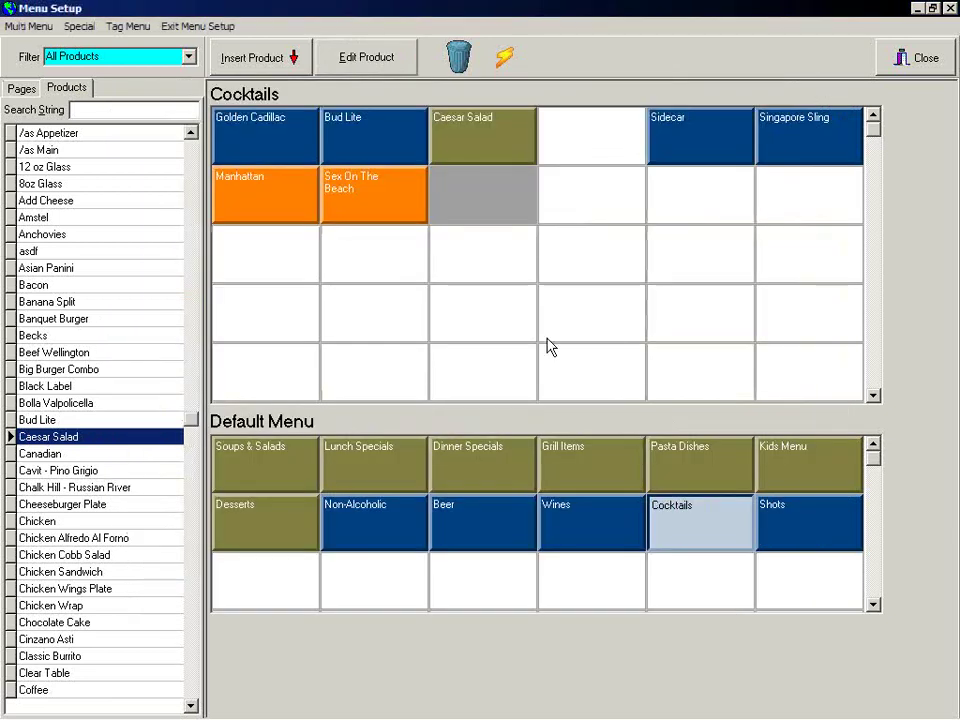
Open the product settings of Sex On The Beach from the Cocktails page and close them without saving changes
click(360, 197)
click(405, 60)
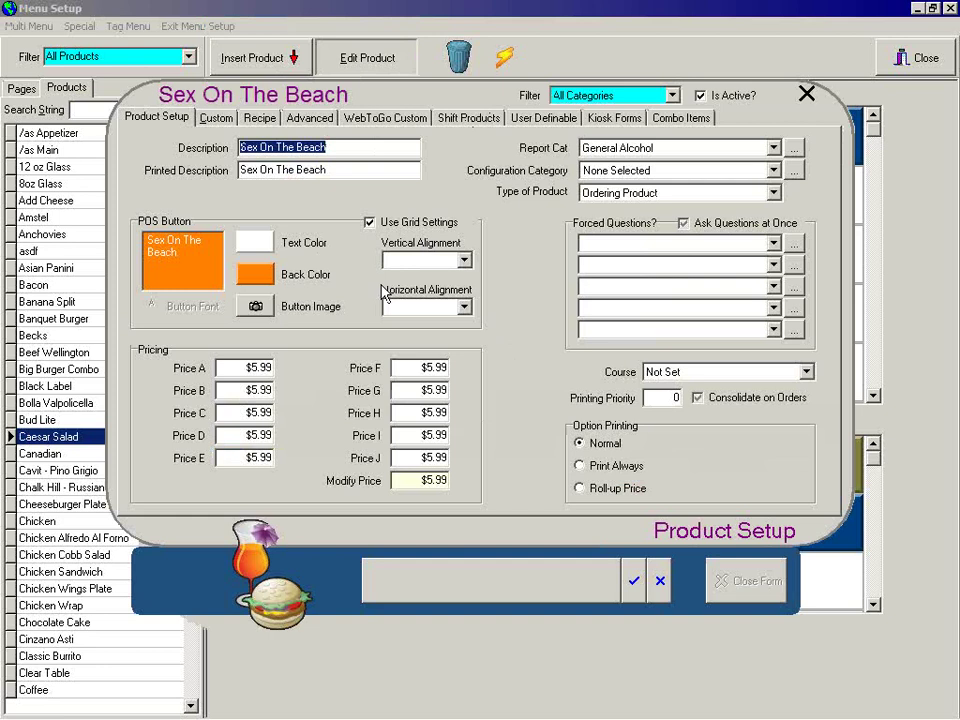
click(659, 580)
click(426, 391)
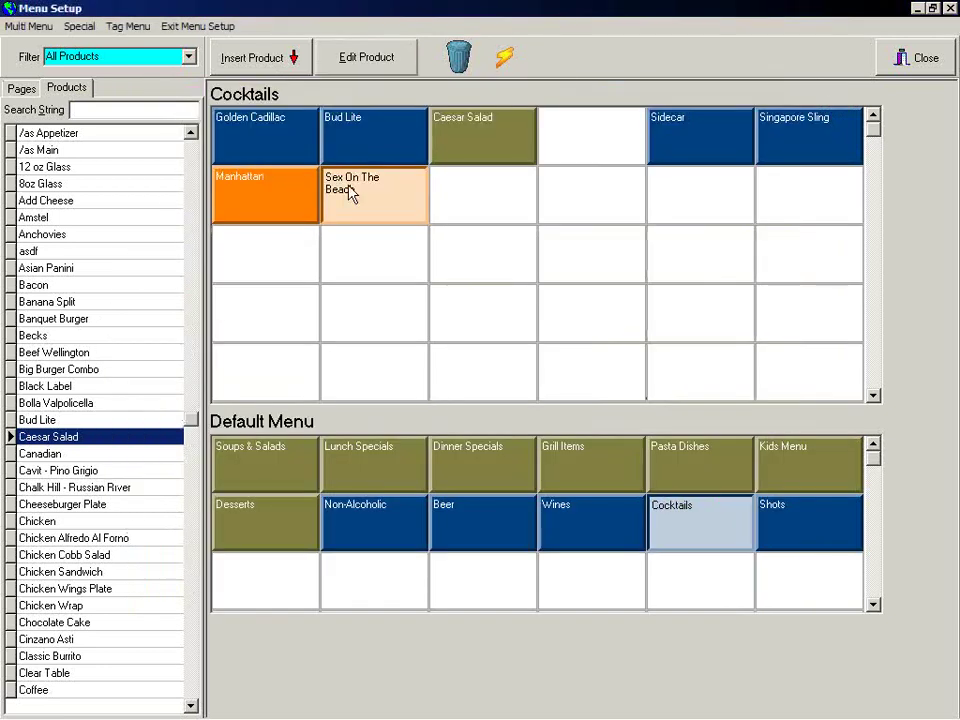
Open the form for creating a new product from the empty cell beside Sex On The Beach and cancel it
click(473, 201)
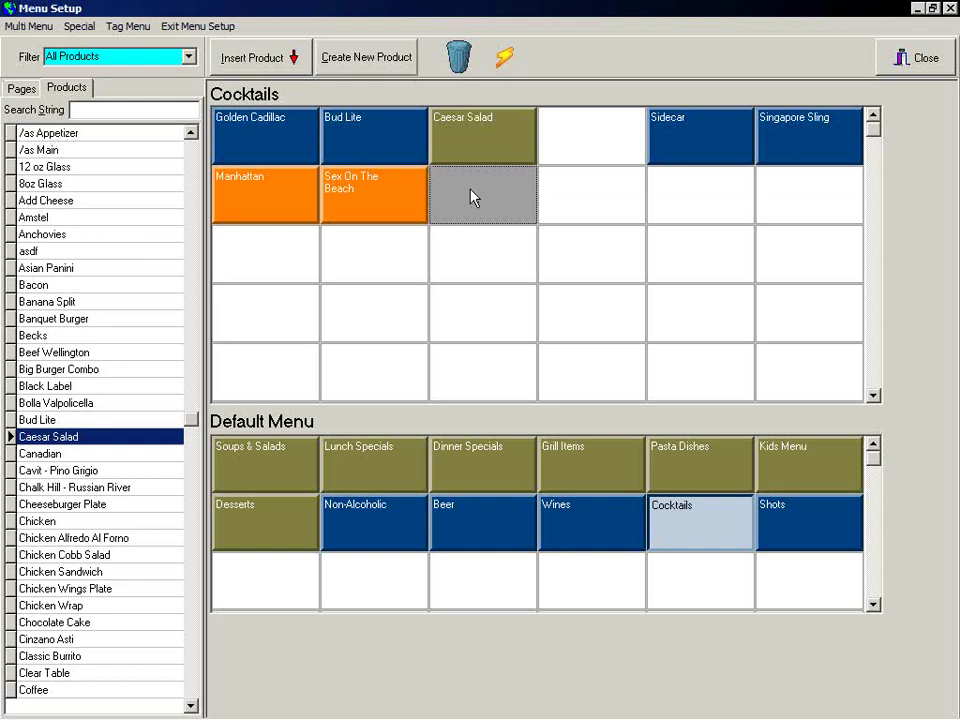
click(369, 64)
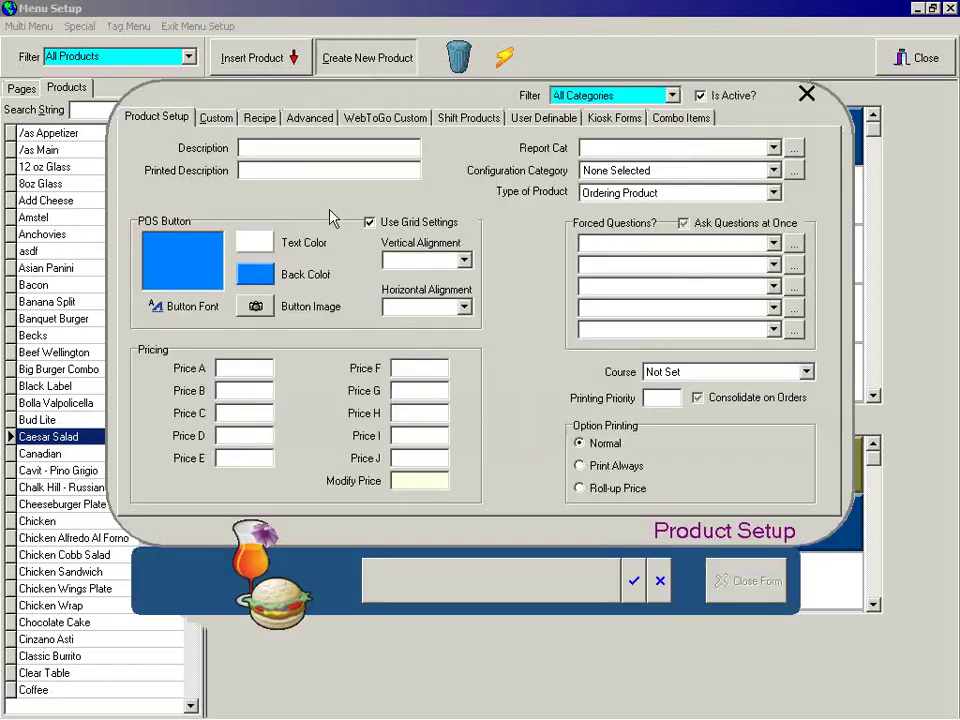
click(659, 579)
click(416, 389)
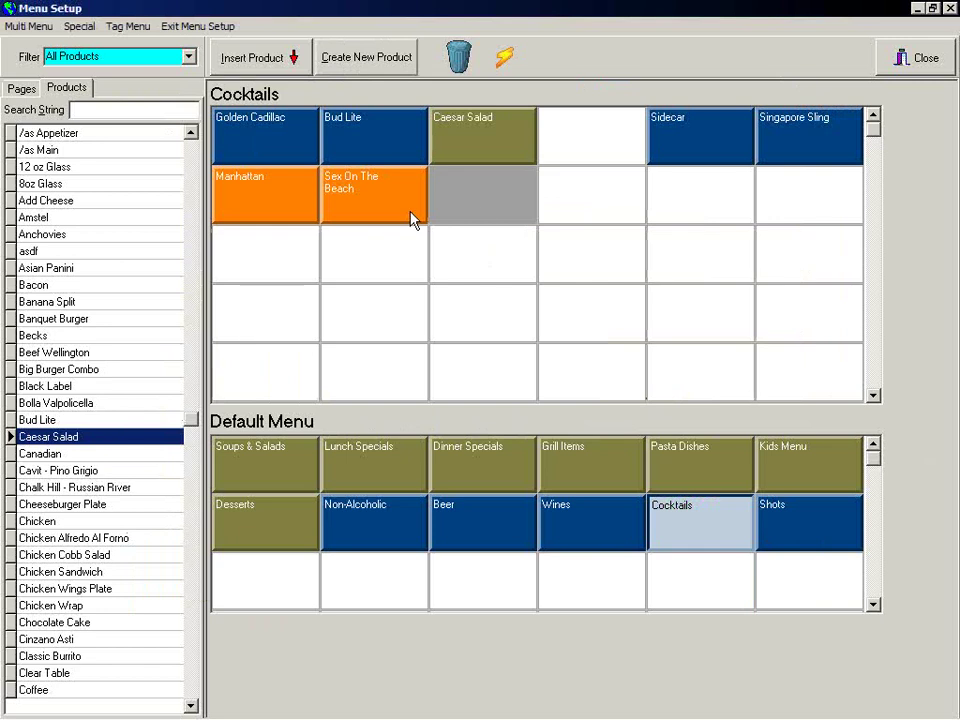
Alternate the selection between Sex On The Beach and the empty cell beside it to compare the edit and create product commands
click(356, 208)
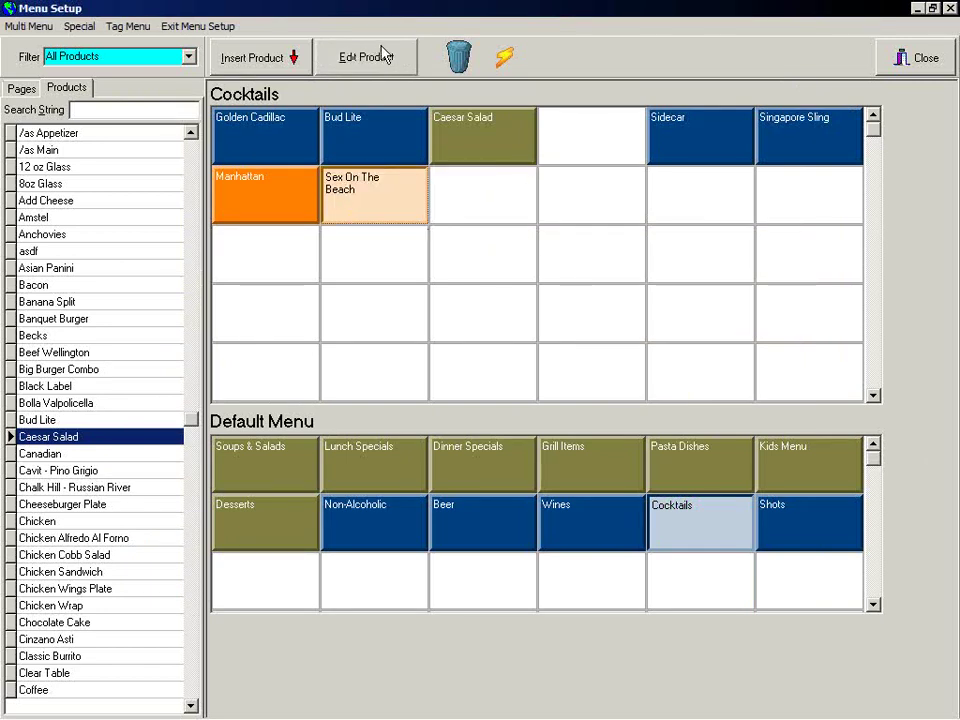
click(445, 207)
click(399, 206)
click(476, 204)
click(405, 208)
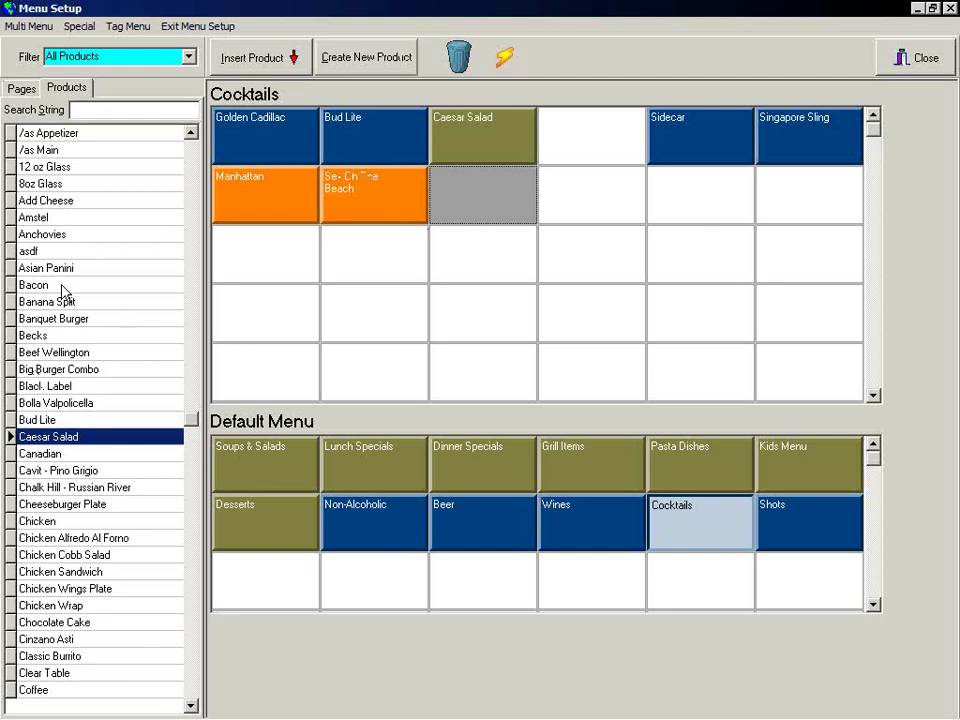
Place Anchovies on the Cocktails page and discard it by moving it to the garbage
drag(45, 238, 458, 62)
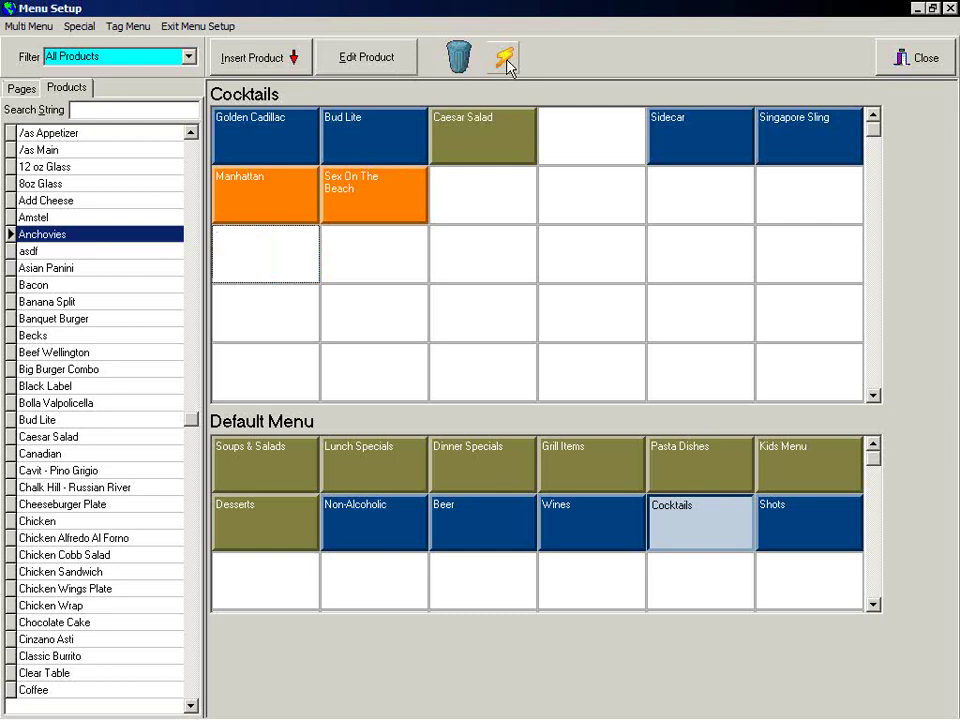
Preview the POS order screen, browse its menu pages through to Cocktails, and close the preview
click(505, 60)
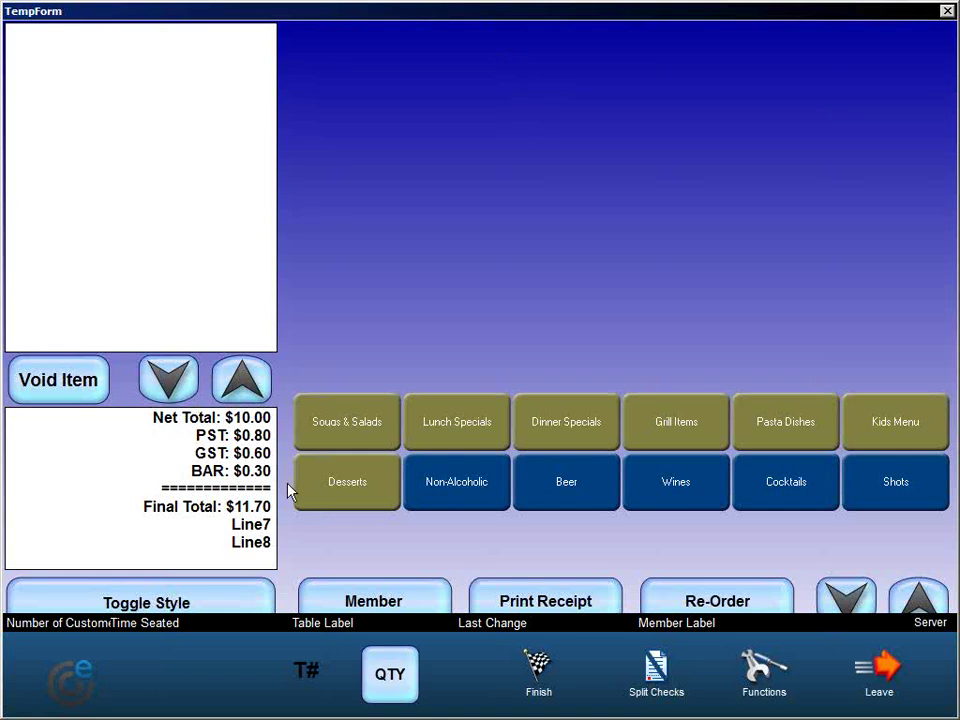
click(352, 424)
click(450, 431)
click(549, 434)
click(628, 432)
click(662, 478)
click(782, 481)
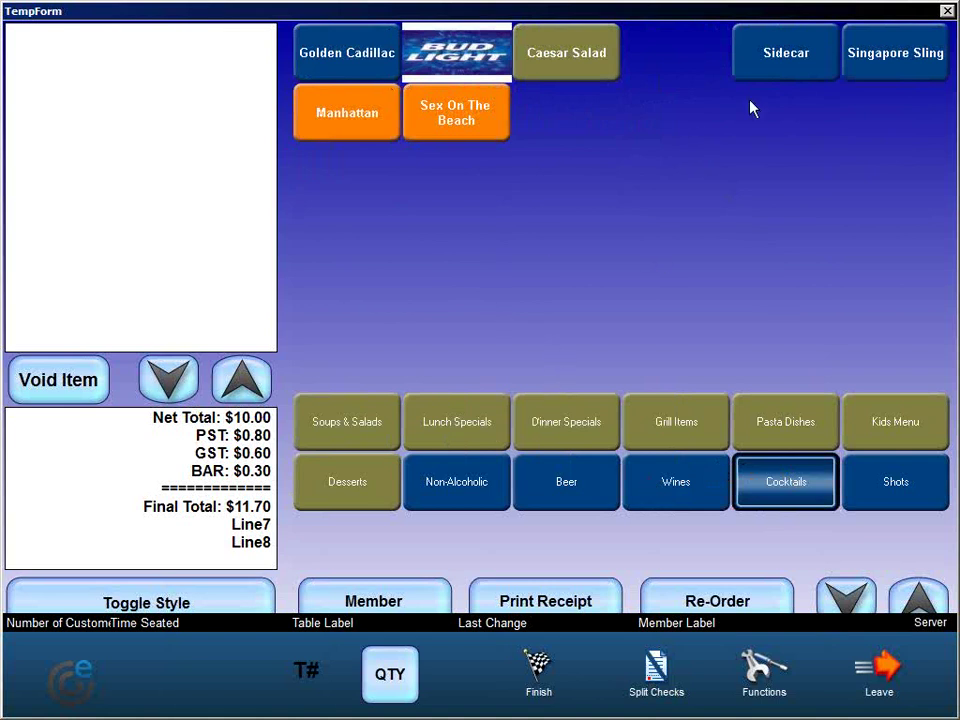
click(946, 11)
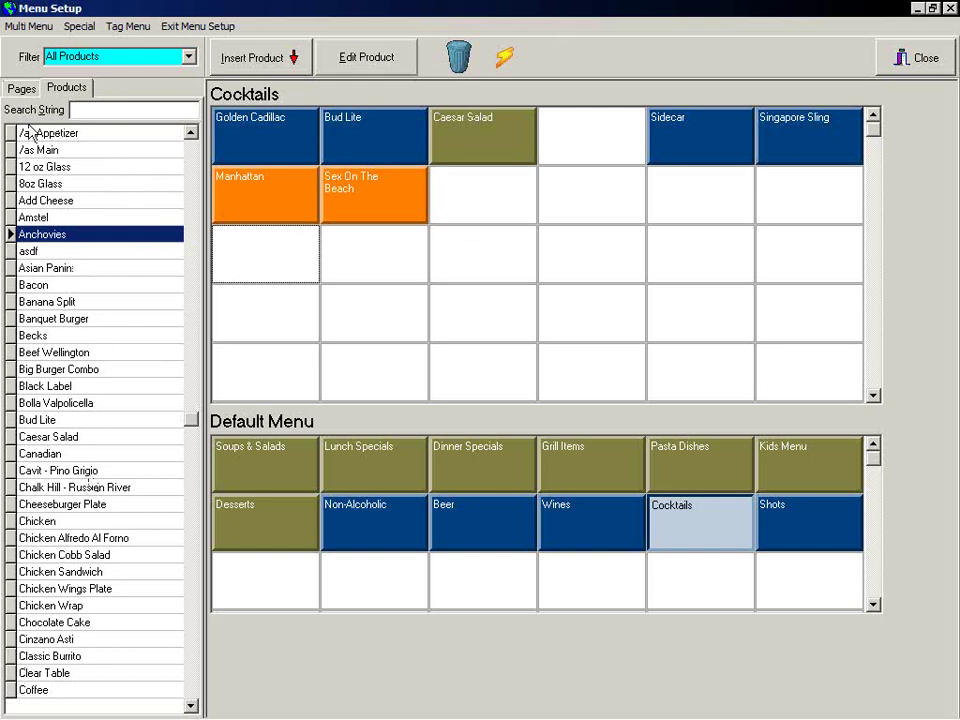
Search the products for "st" and add Steak Sandwich to the first cell of the Cocktails page's third row
click(78, 110)
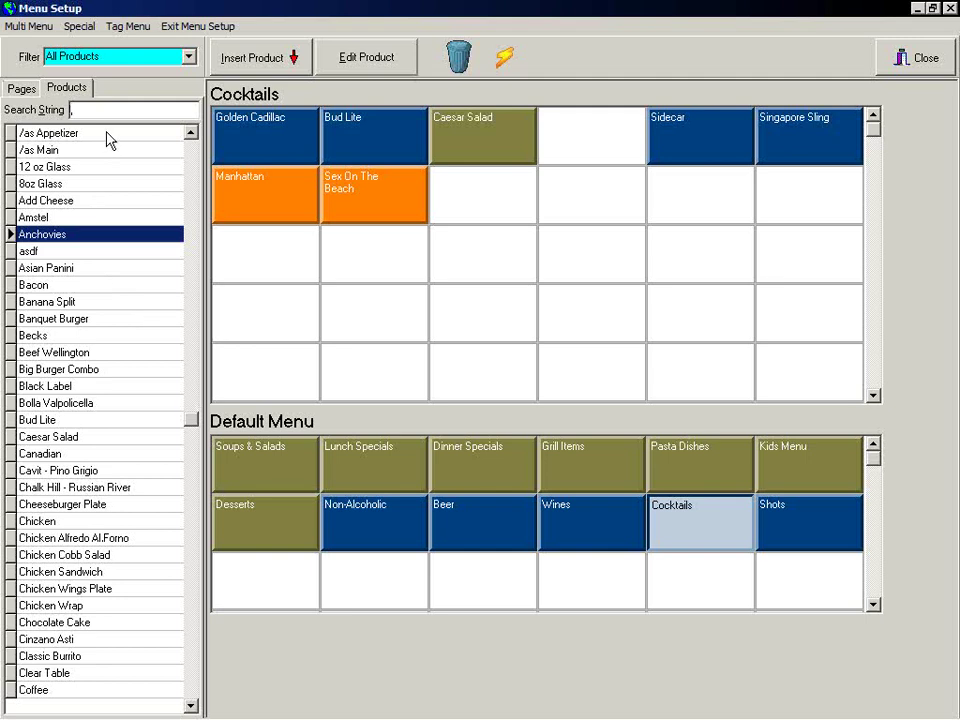
text(s)
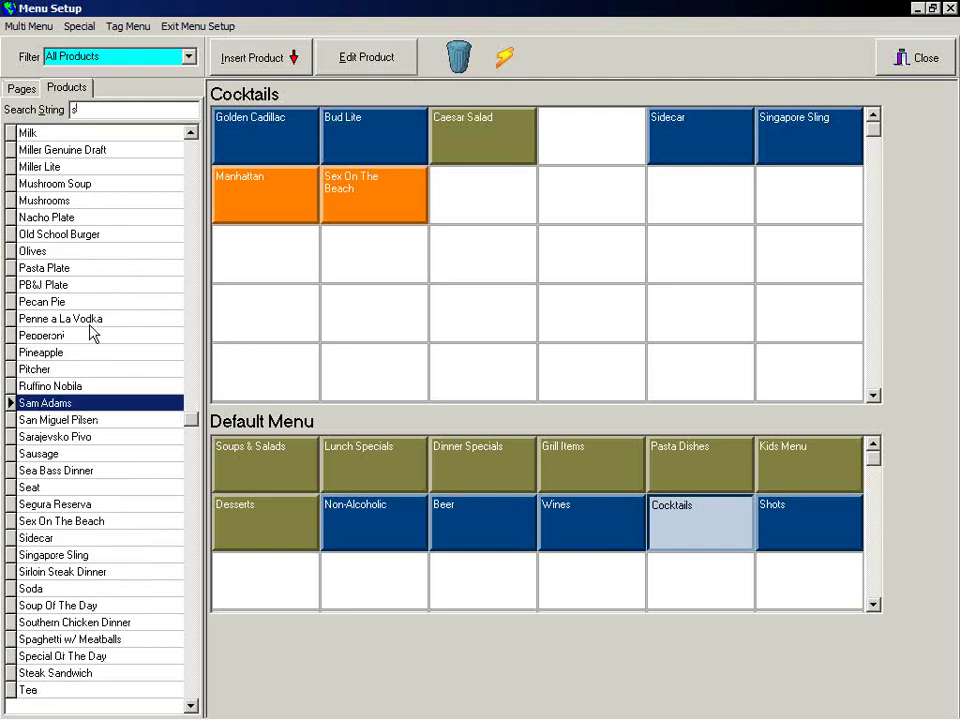
text(t)
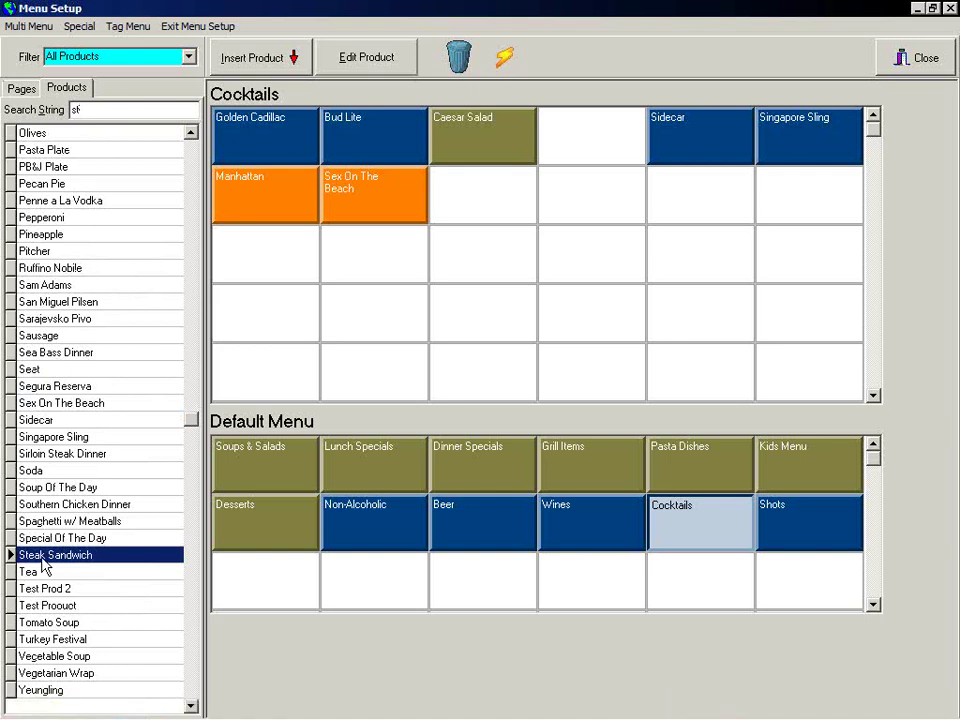
drag(45, 565, 234, 272)
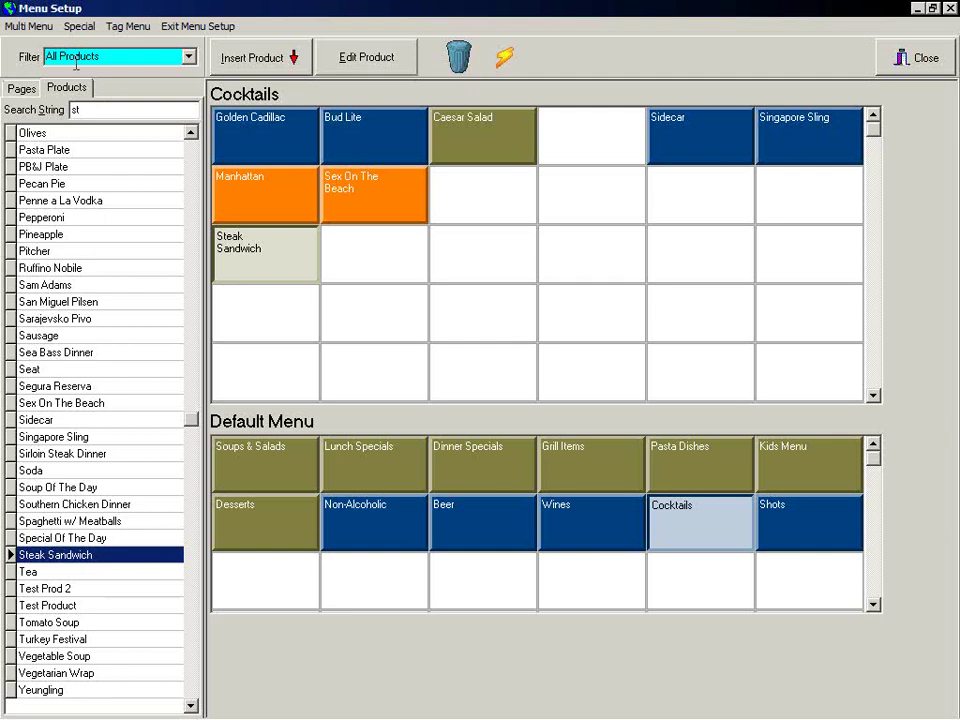
Add the Soups & Salads and Food Modify pages to the third row of the Default Menu
click(19, 90)
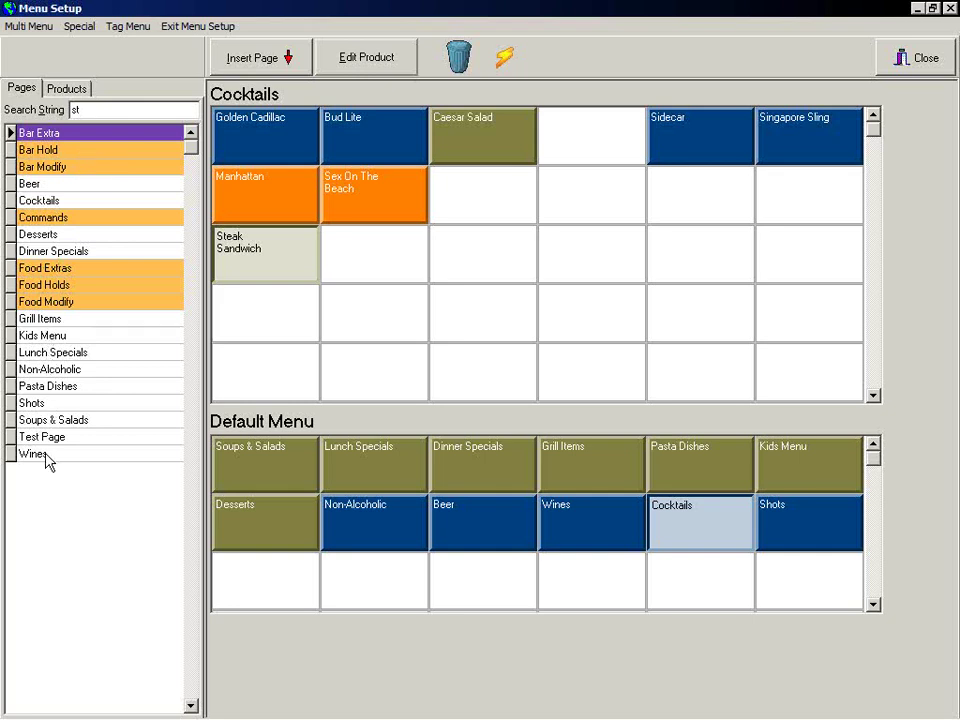
drag(53, 424, 272, 574)
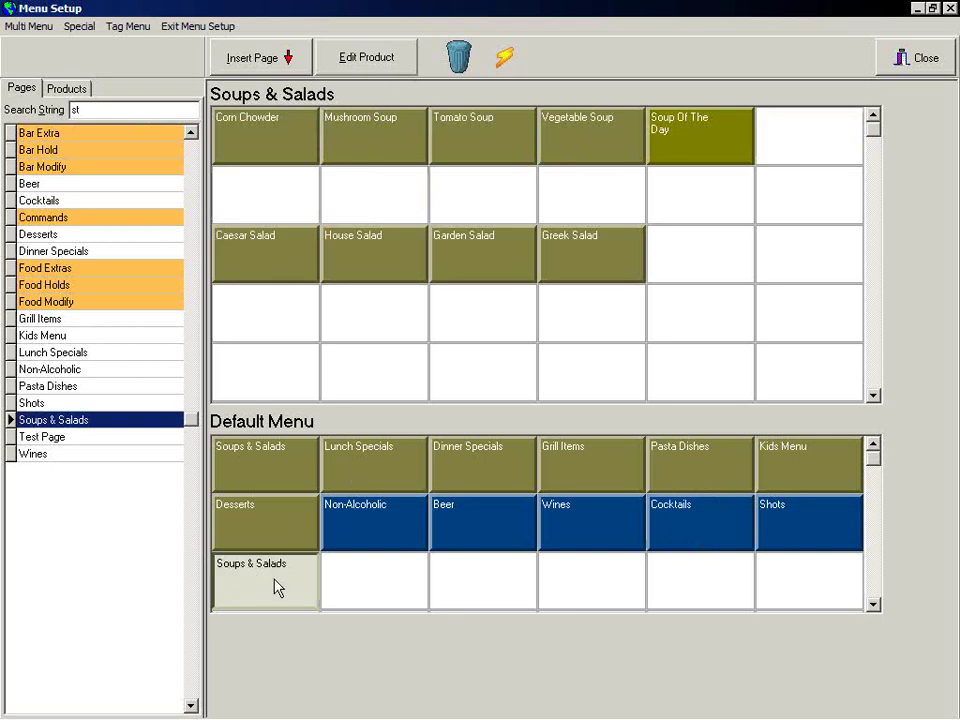
click(50, 303)
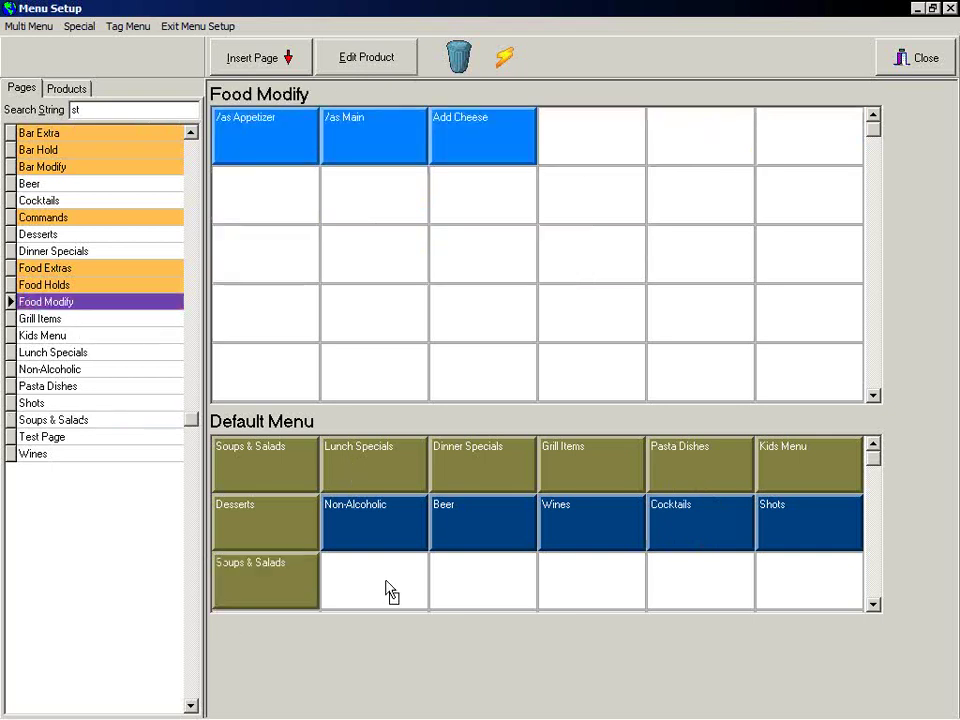
drag(388, 581, 386, 580)
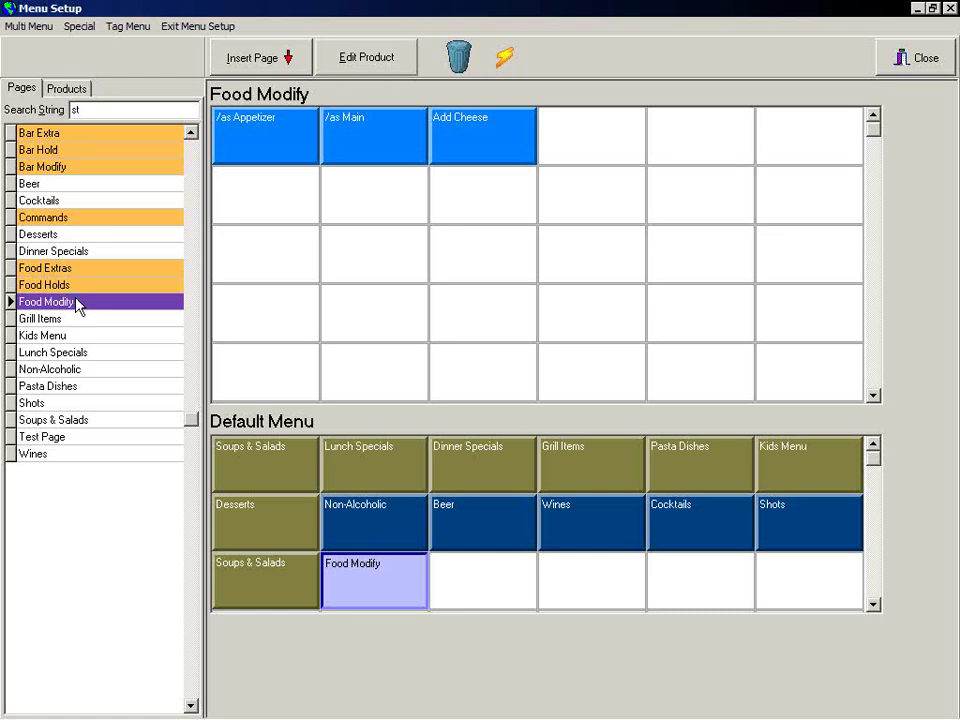
Remove Food Modify and the duplicate Soups & Salads from the Default Menu's third row by moving them to the garbage
drag(395, 596, 458, 58)
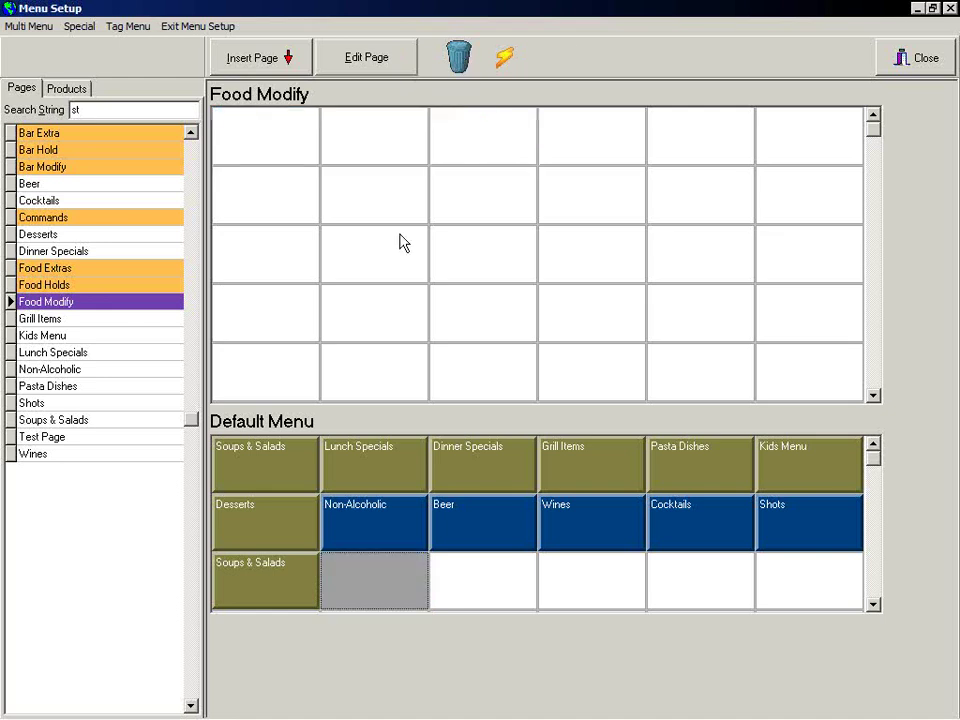
drag(287, 602, 462, 64)
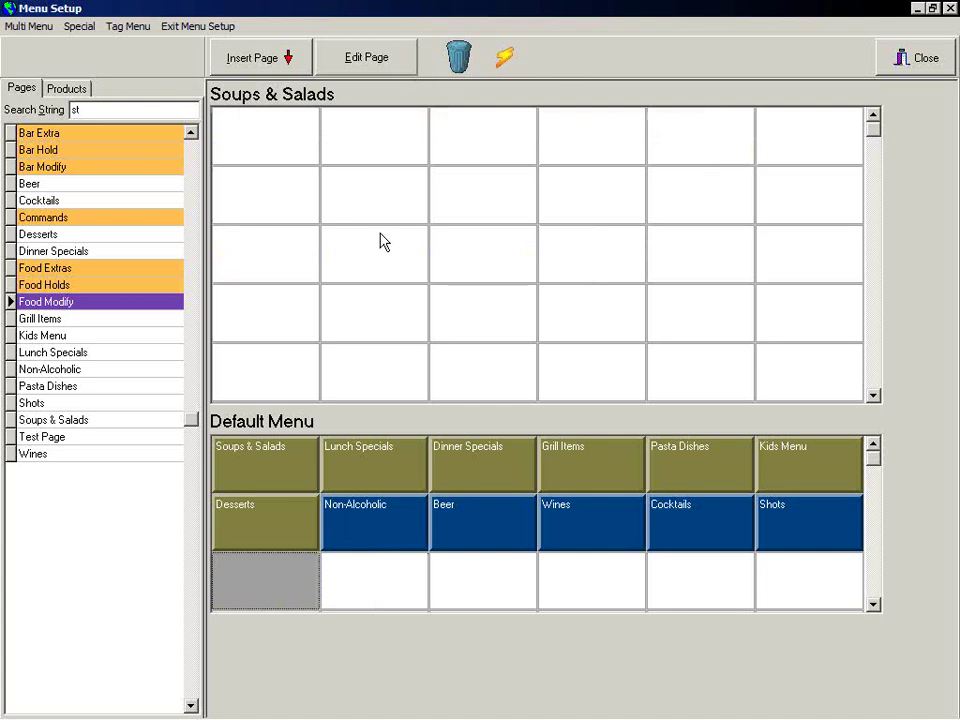
Display the Bar Hold, Commands and Food Holds pages from the page list to review their contents
click(28, 150)
click(41, 220)
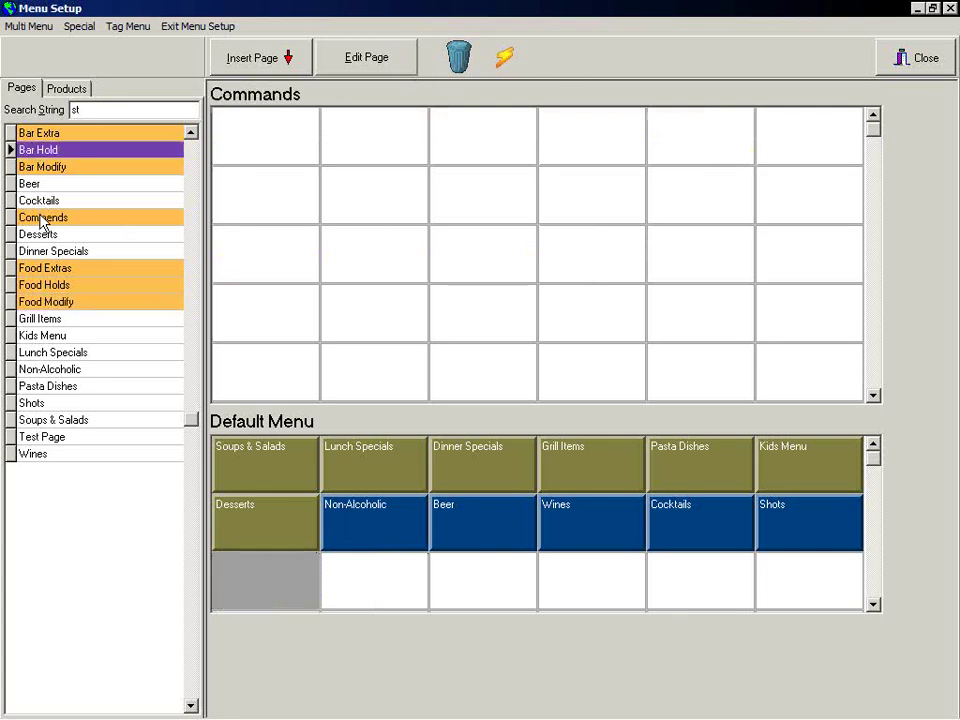
click(44, 287)
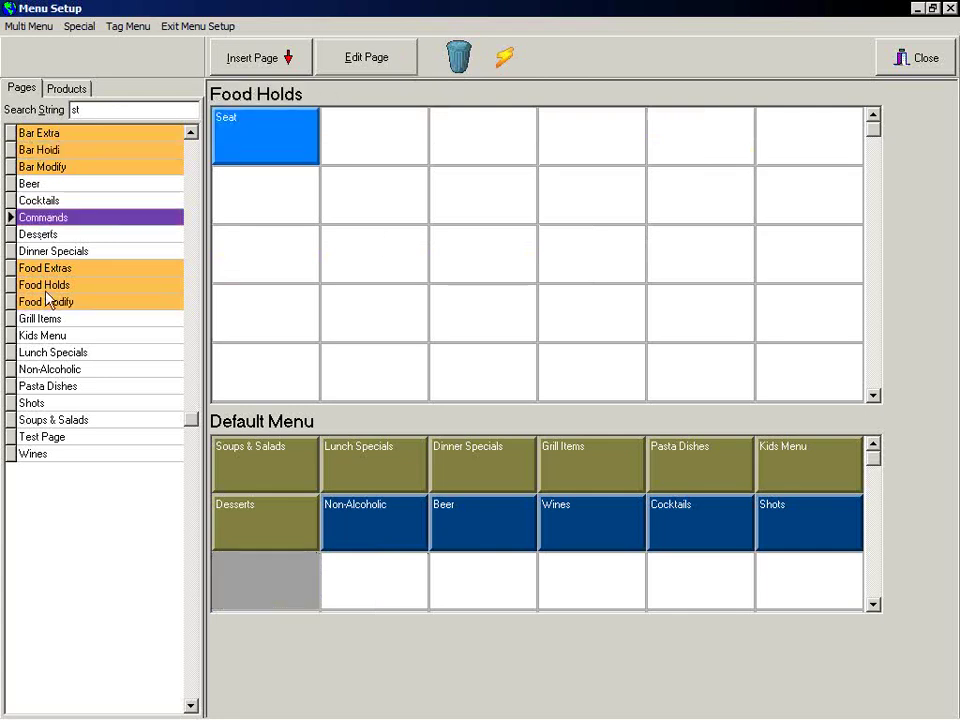
Browse the food and drink pages of the Default Menu, finishing with Soups & Salads, and display the Food Modify page
click(385, 538)
click(296, 531)
click(418, 454)
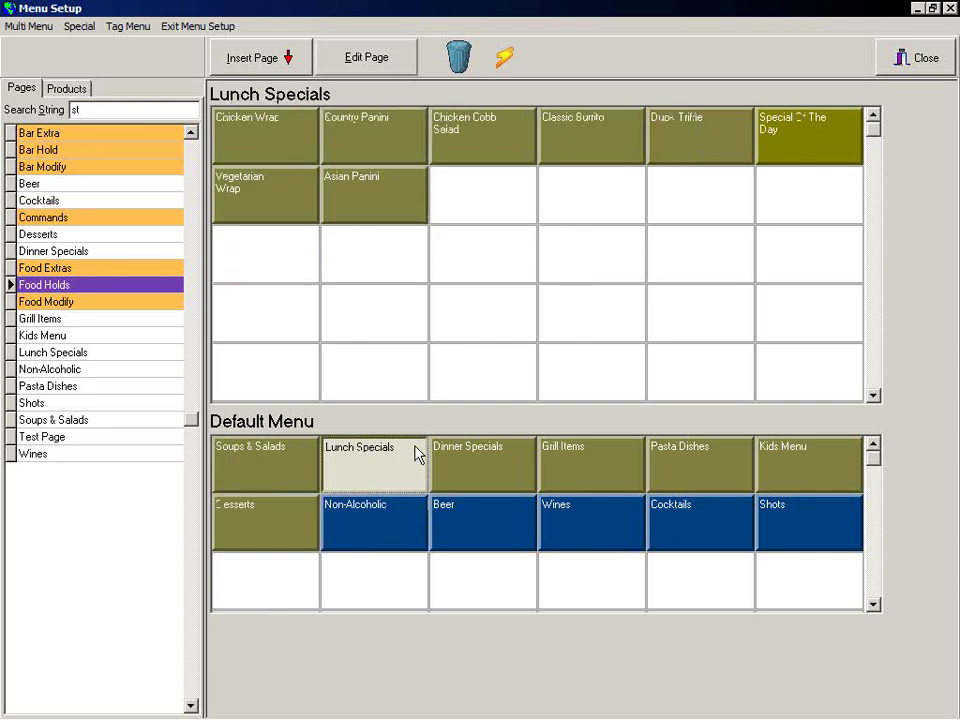
click(516, 524)
click(580, 512)
click(673, 474)
click(682, 510)
click(810, 468)
click(808, 520)
click(244, 472)
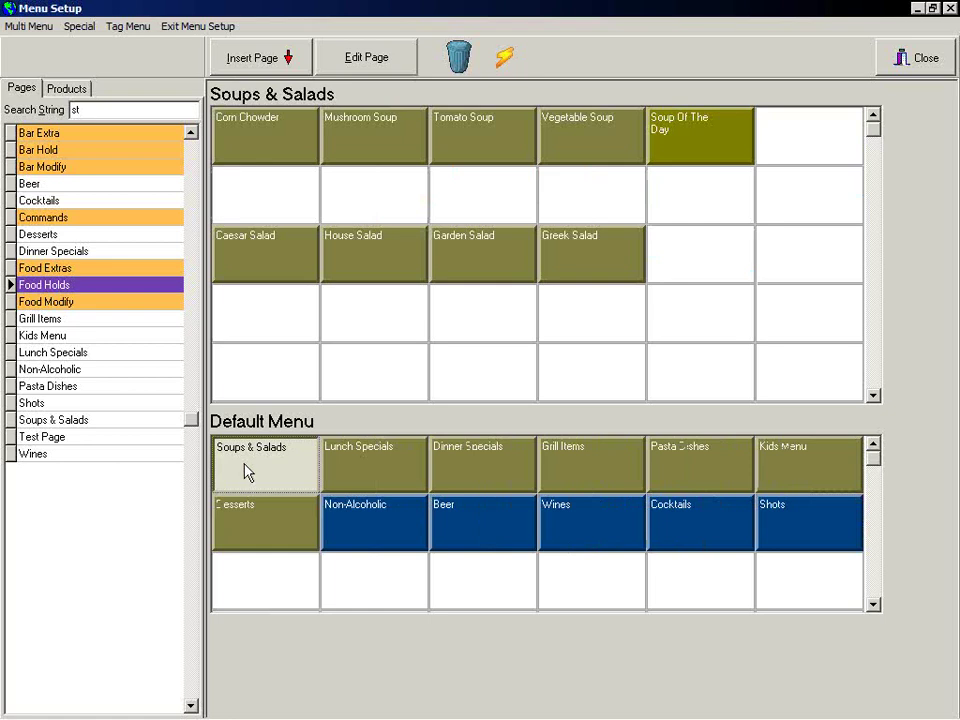
click(31, 304)
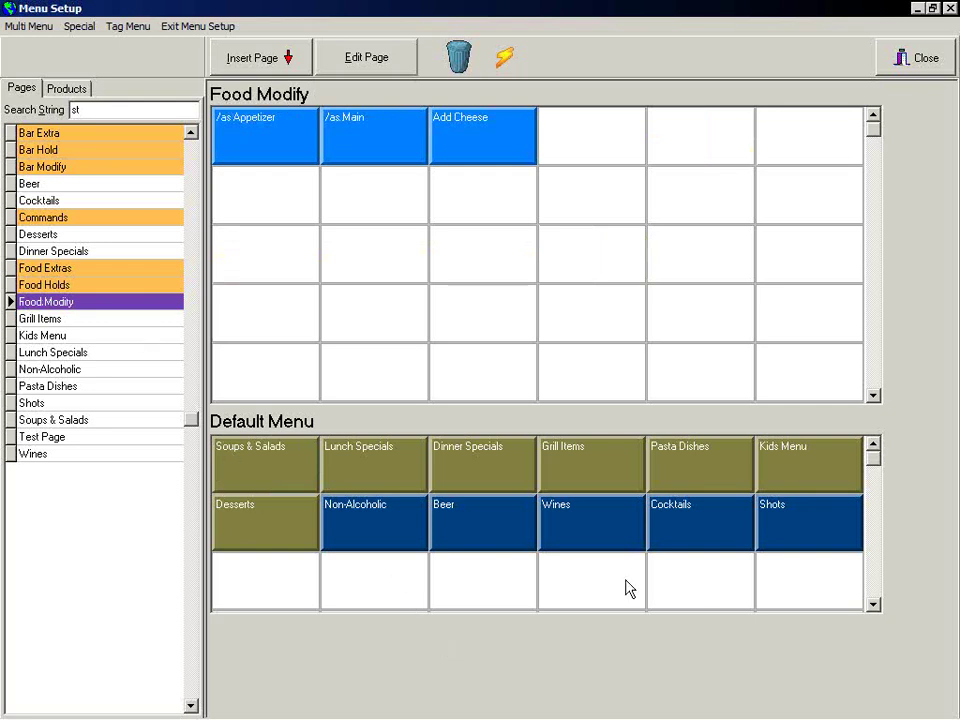
Display the Food Holds and Food Extras pages in turn, finishing on the Food Modify page
click(72, 288)
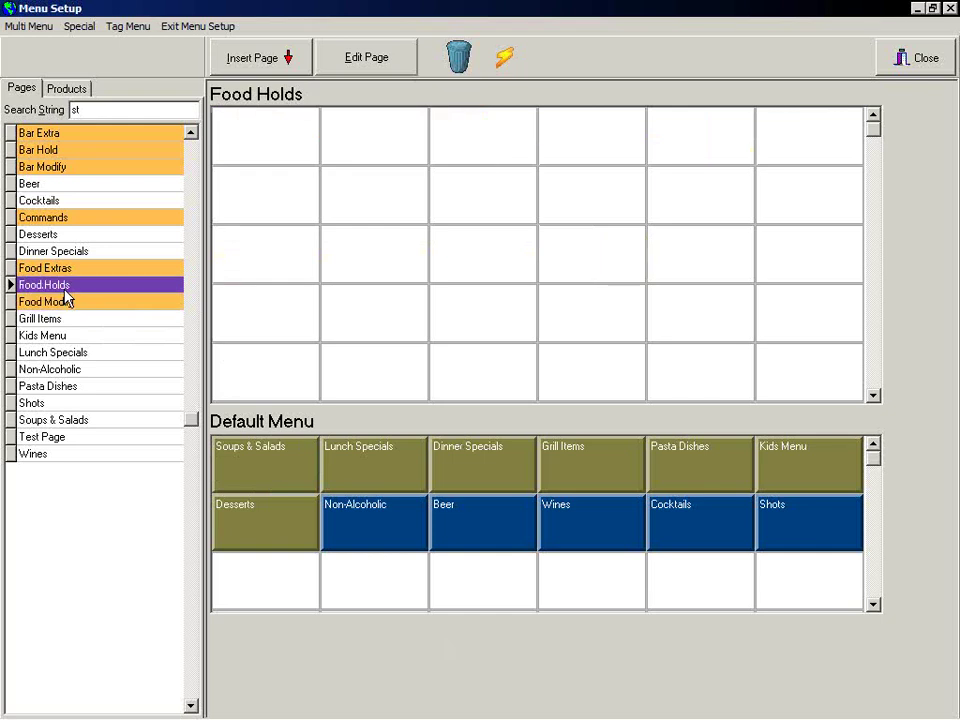
click(78, 270)
click(76, 302)
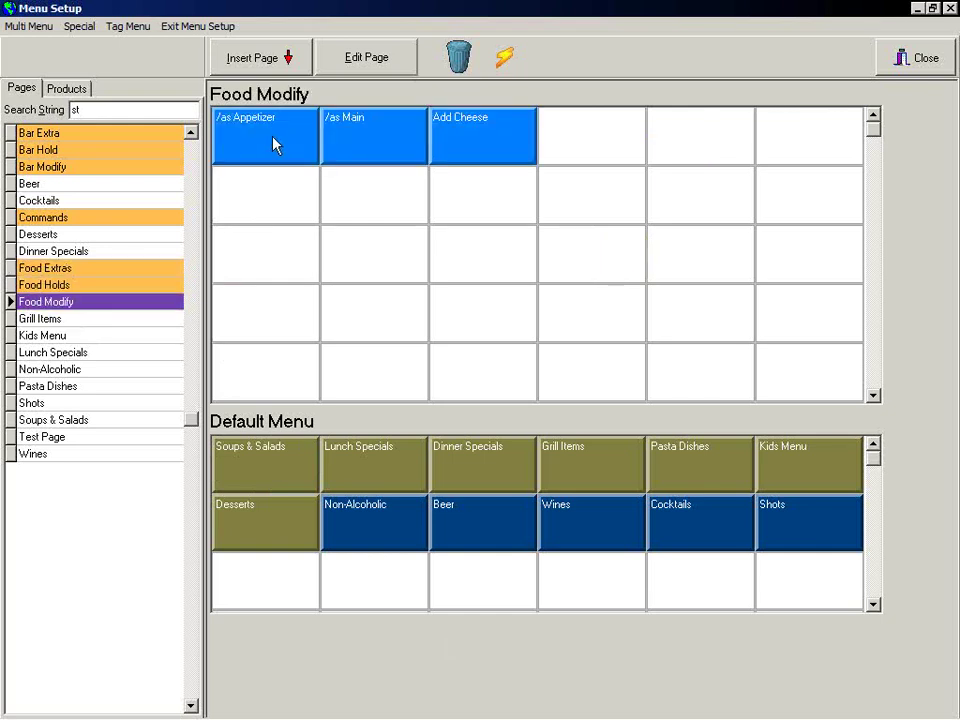
Add the Sea Bass Dinner, Sausage and Pineapple products to the first three cells of the Food Modify page's second row
click(66, 88)
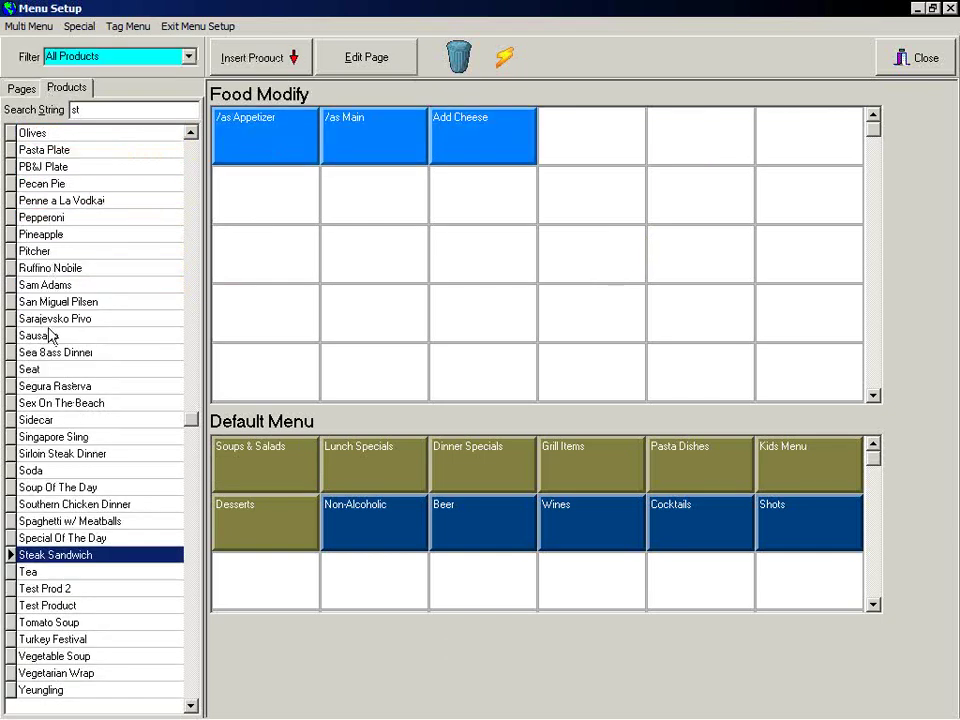
drag(45, 352, 250, 200)
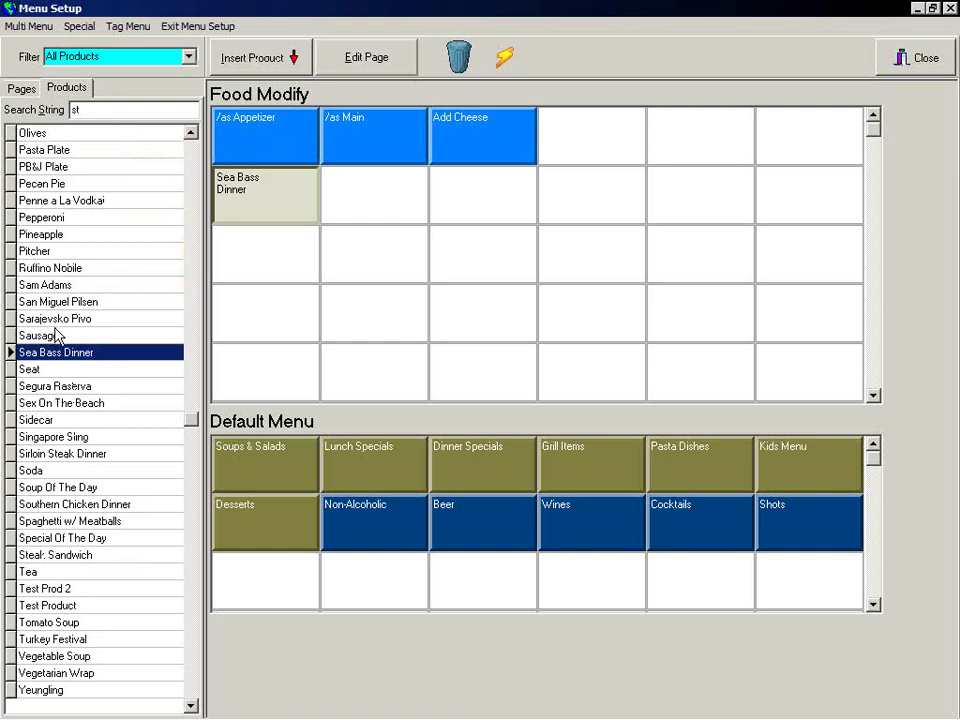
drag(45, 336, 352, 210)
drag(30, 234, 445, 225)
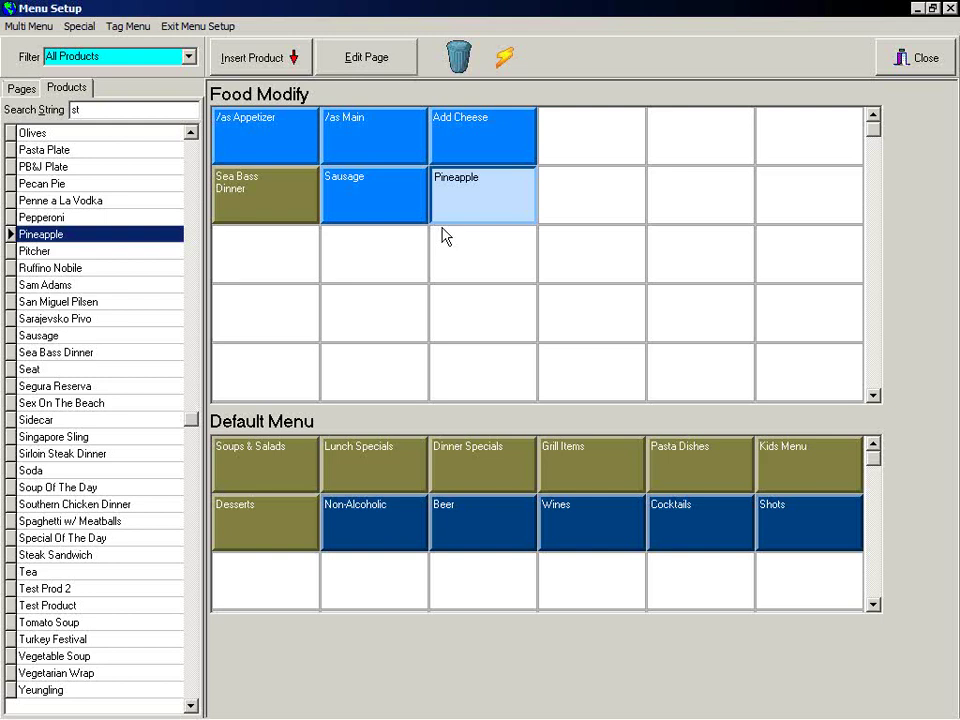
click(22, 88)
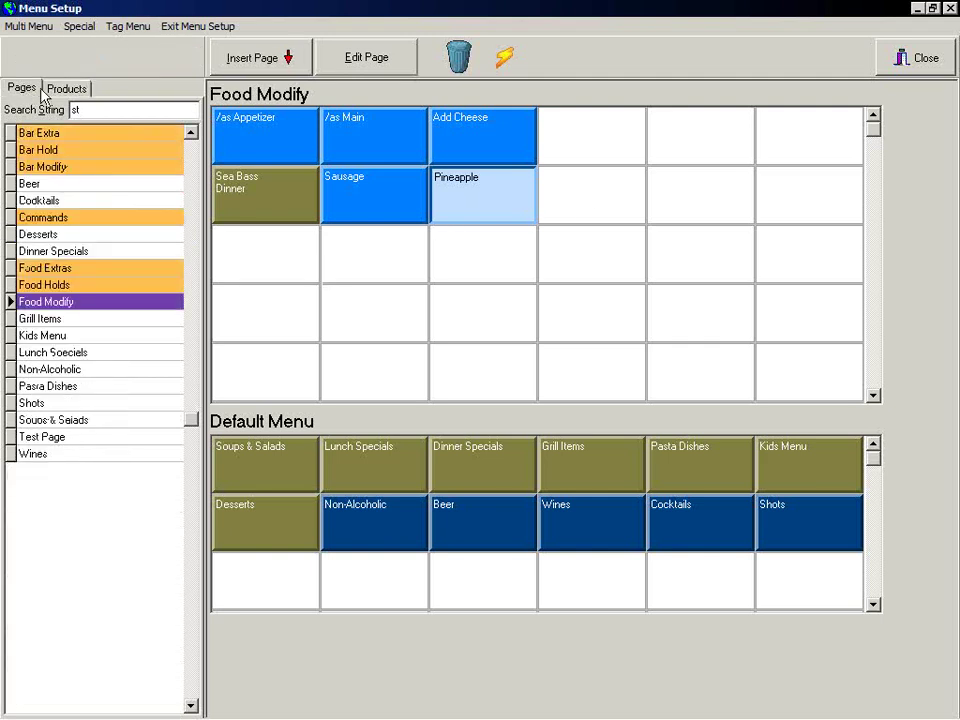
click(127, 27)
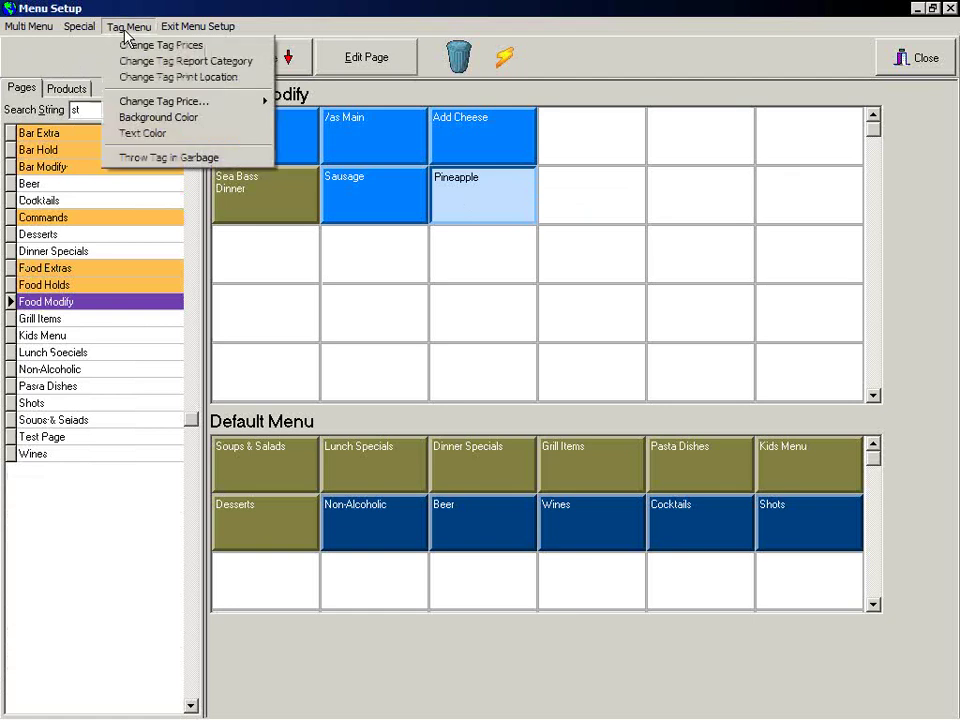
mouse_move(58, 30)
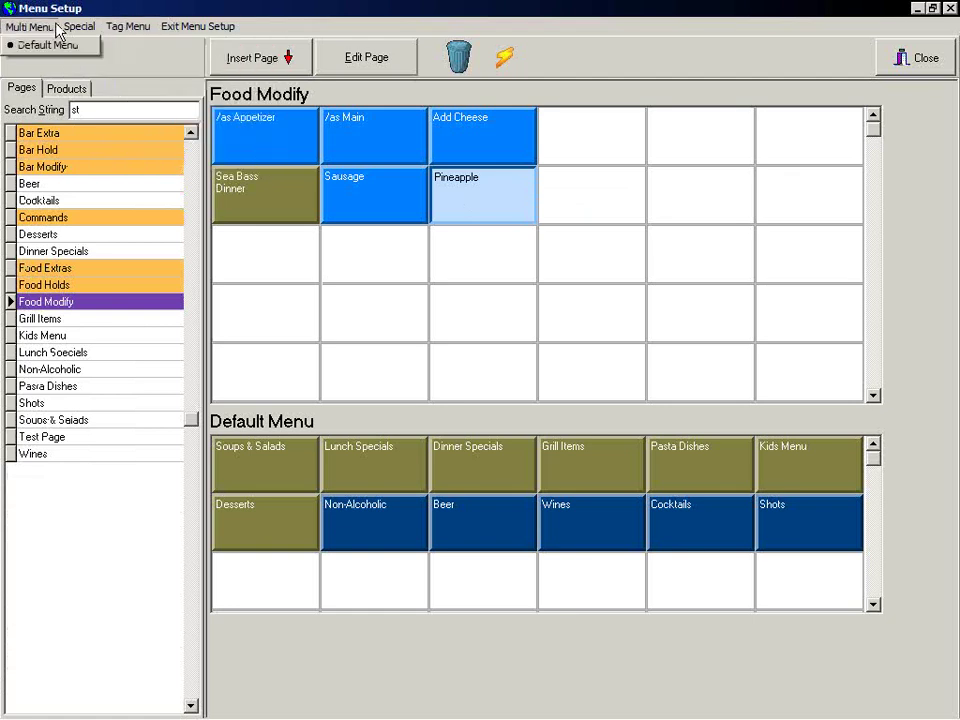
click(355, 280)
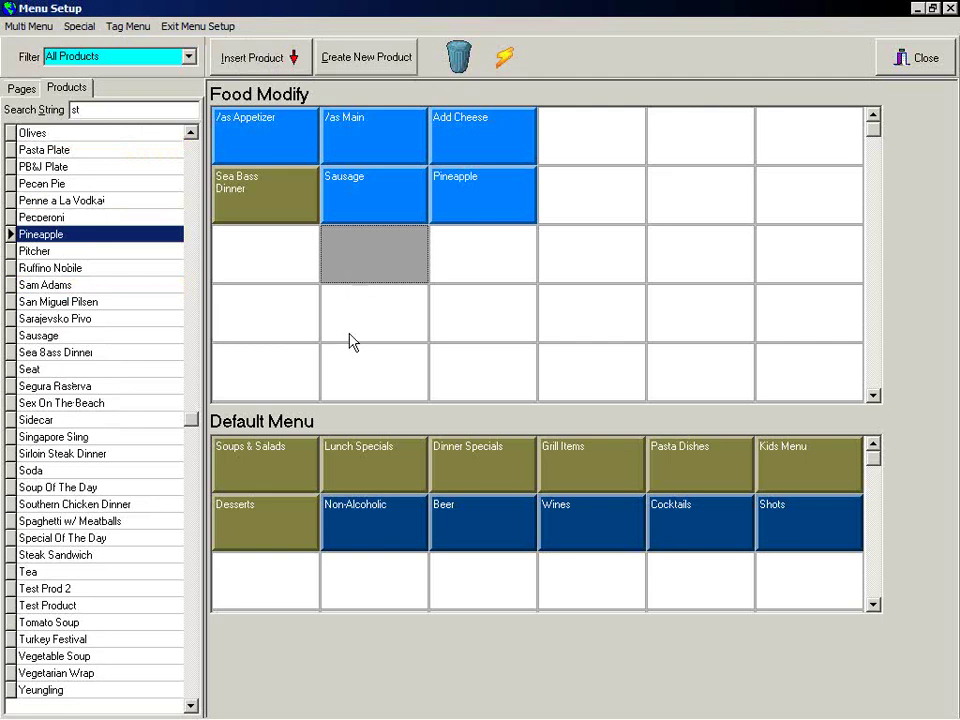
click(266, 195)
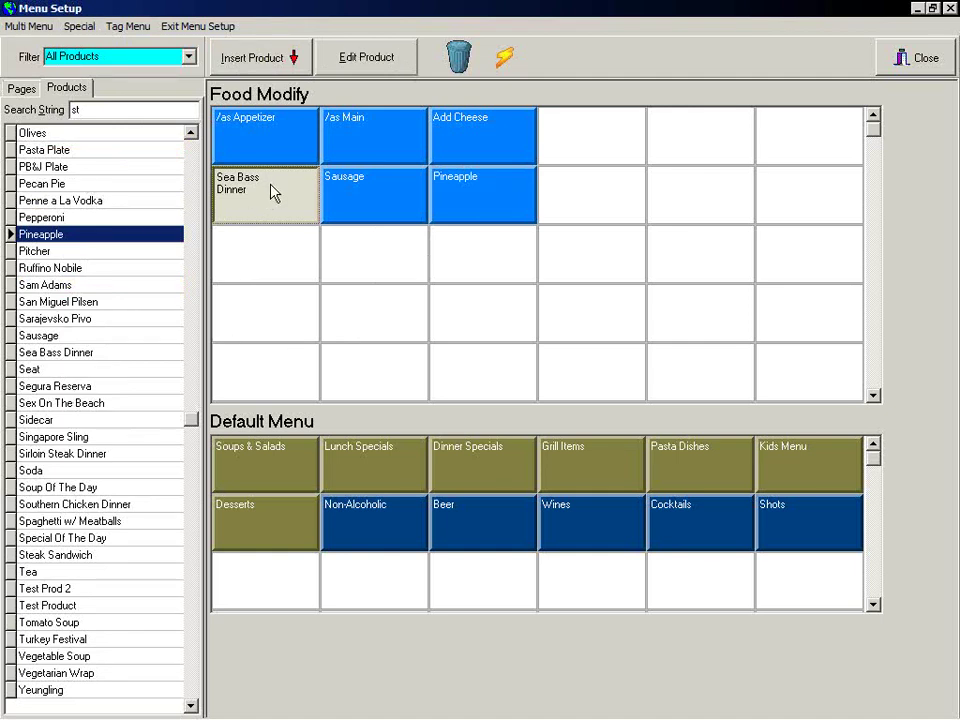
click(405, 255)
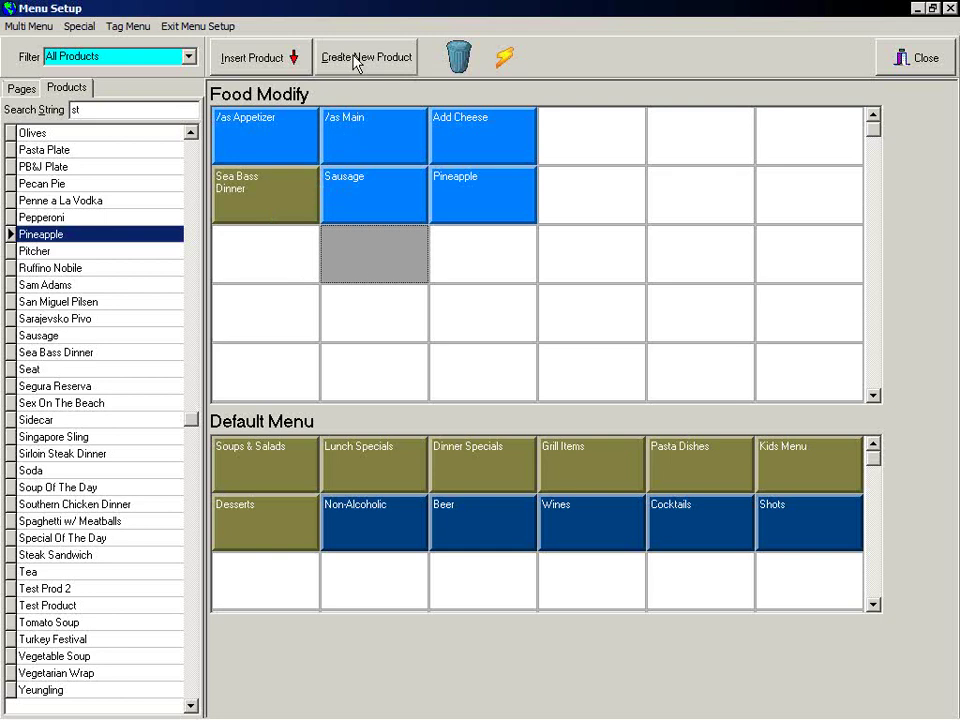
Open the Sea Bass Dinner product from the Food Modify page for editing and list the choices for its first forced question
click(242, 202)
click(330, 55)
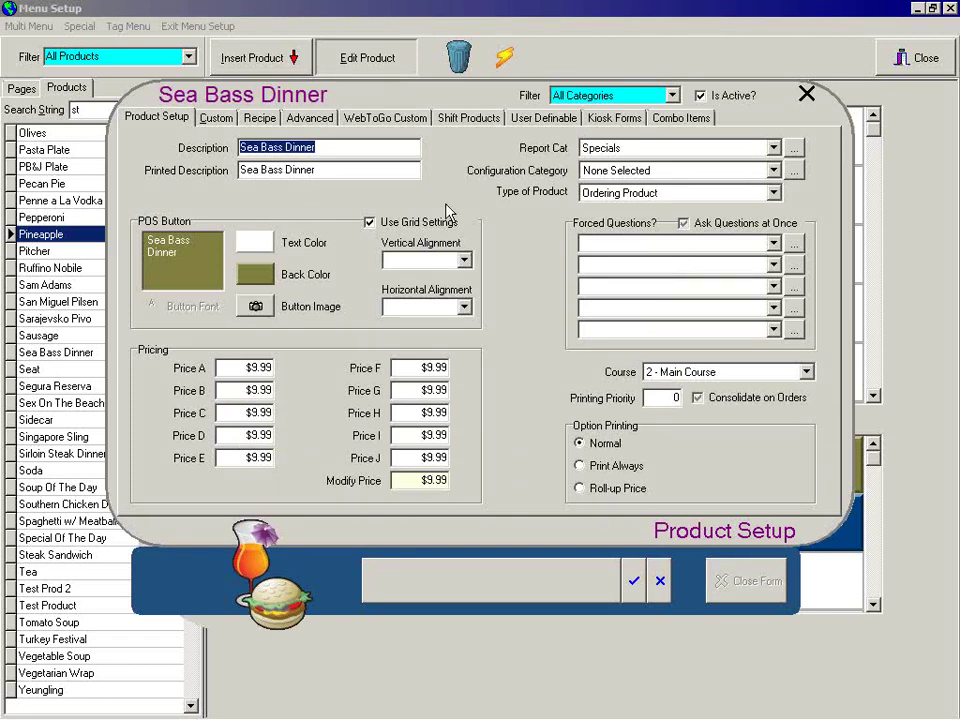
click(774, 243)
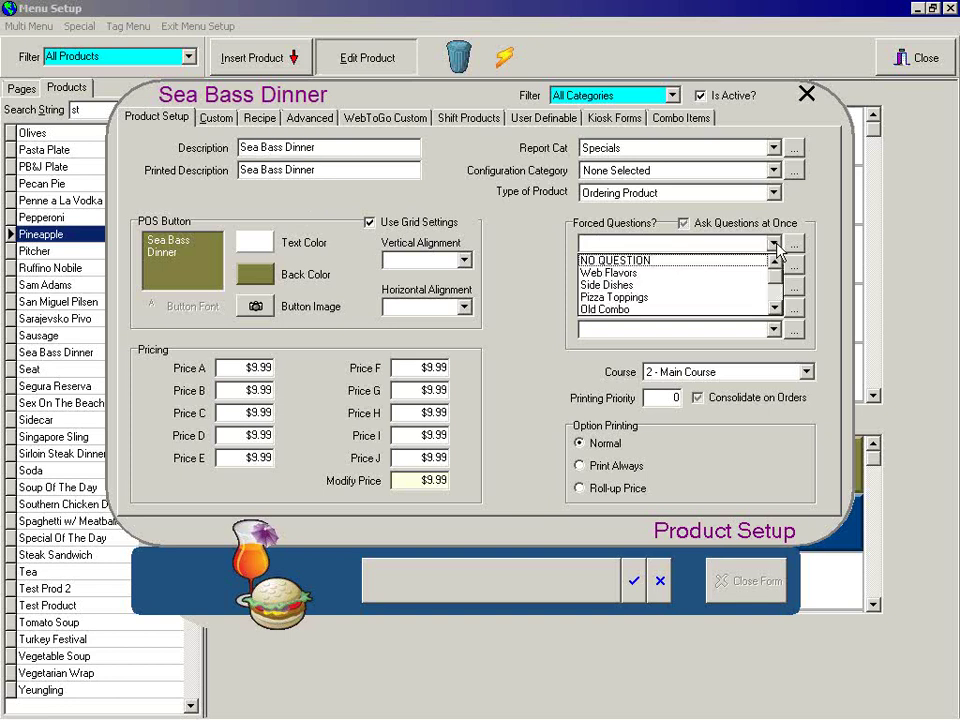
click(777, 244)
click(792, 248)
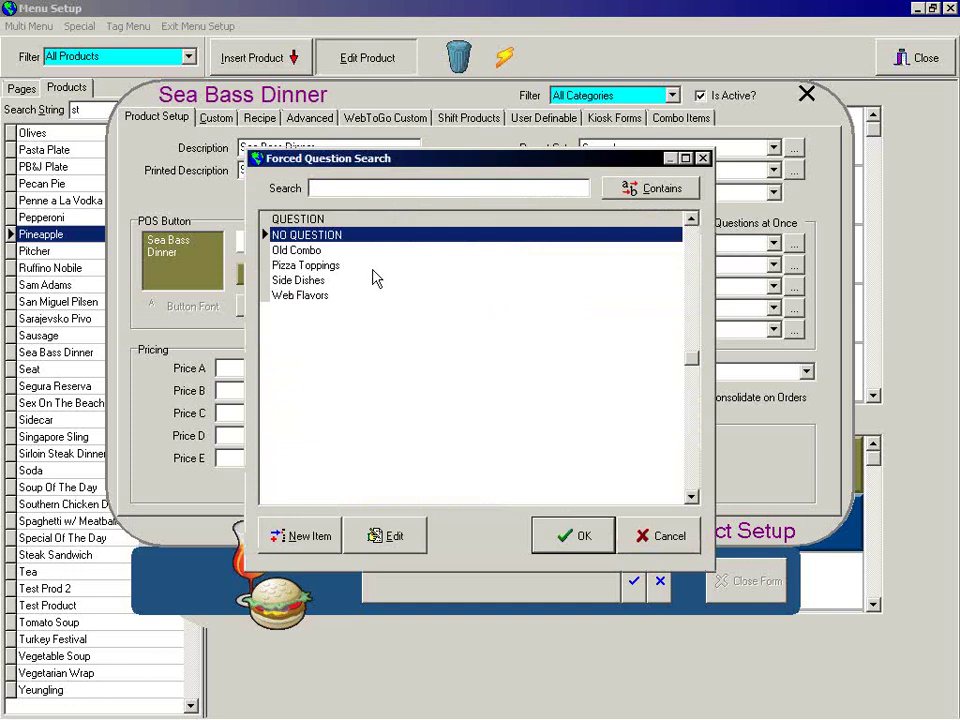
View a blank new forced question form, discard it without assigning a question, and save the Sea Bass Dinner product
click(298, 540)
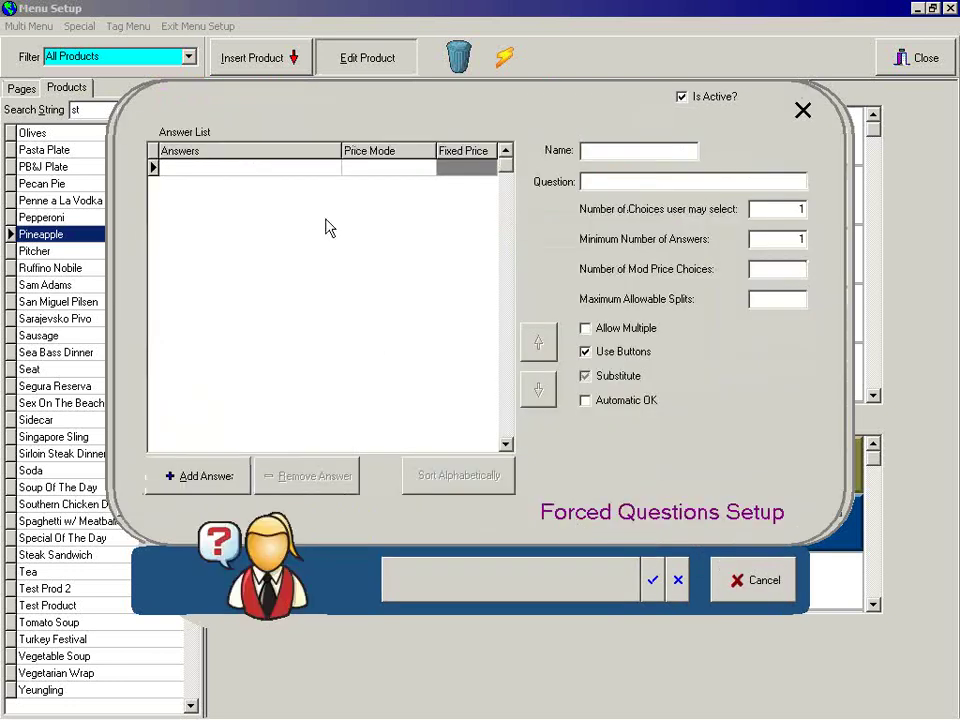
click(677, 580)
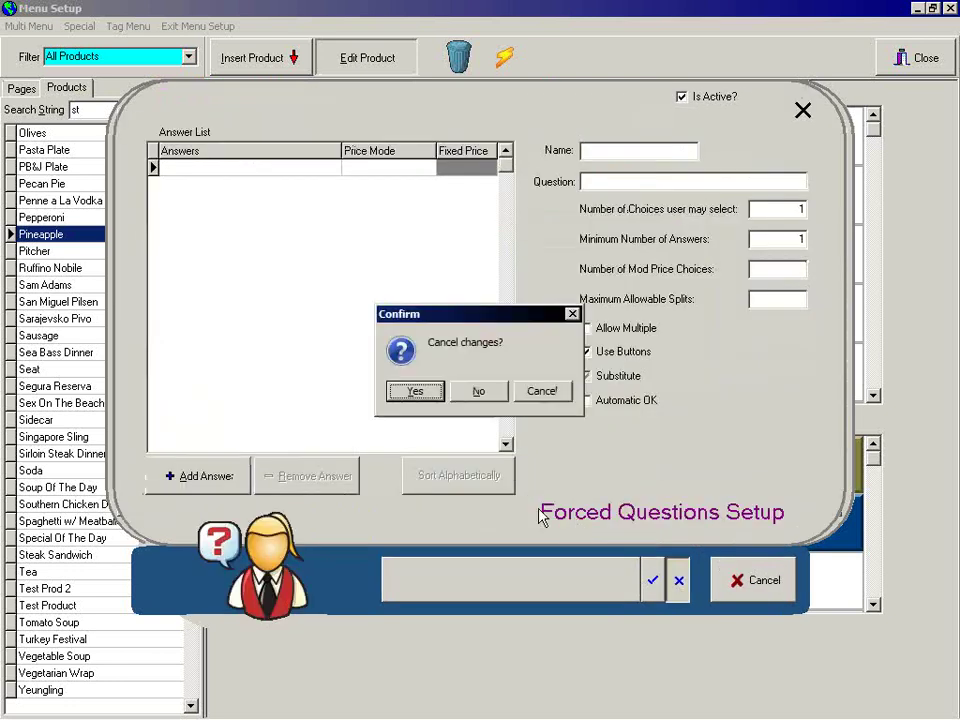
click(414, 391)
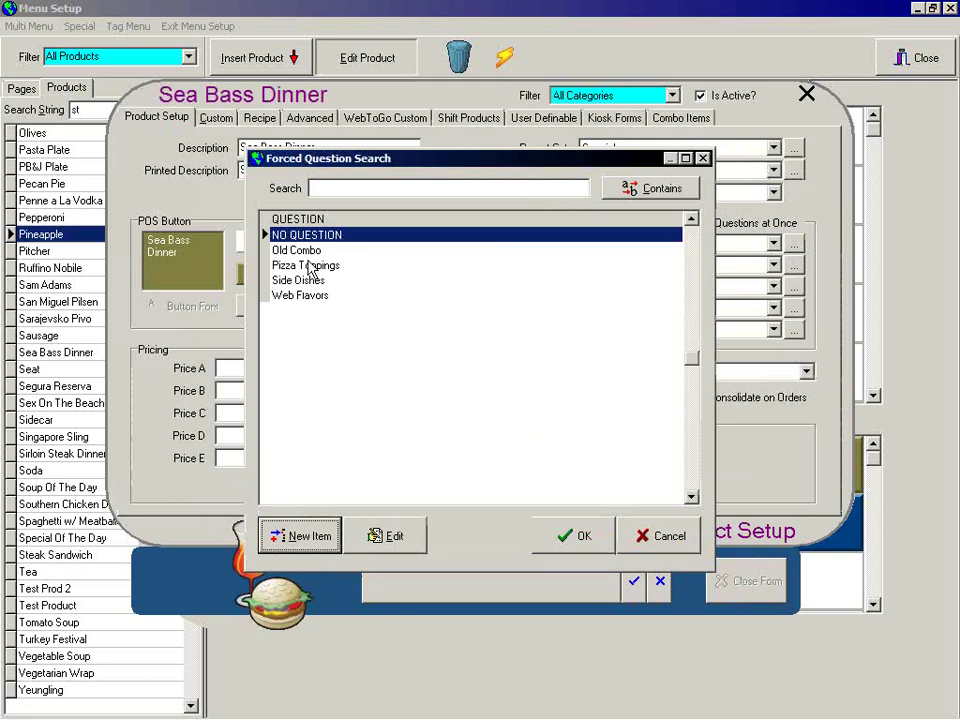
click(645, 538)
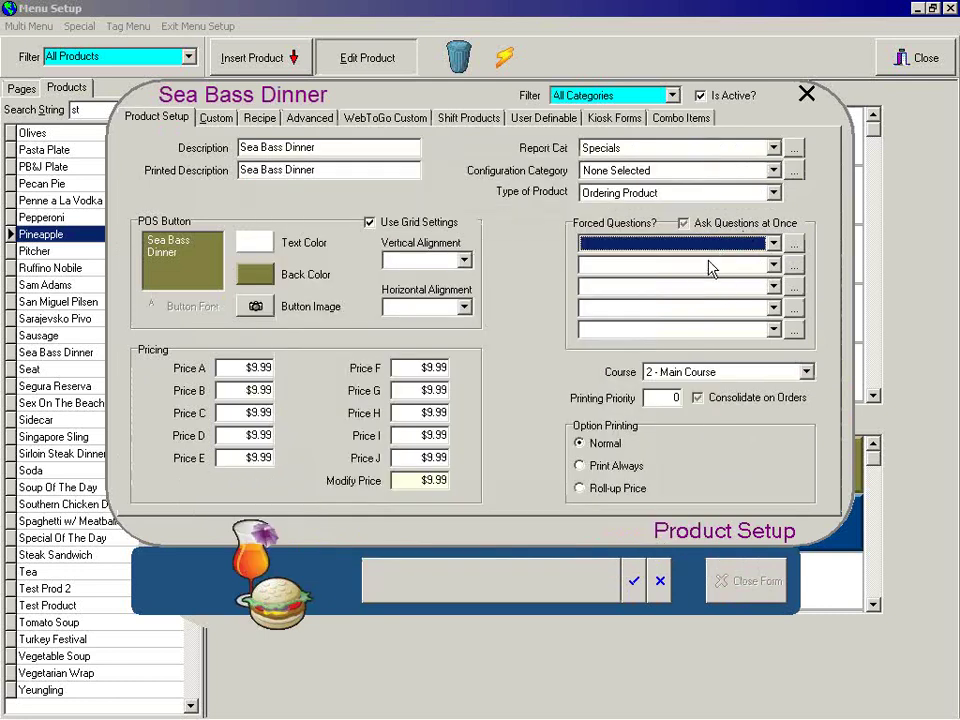
click(633, 580)
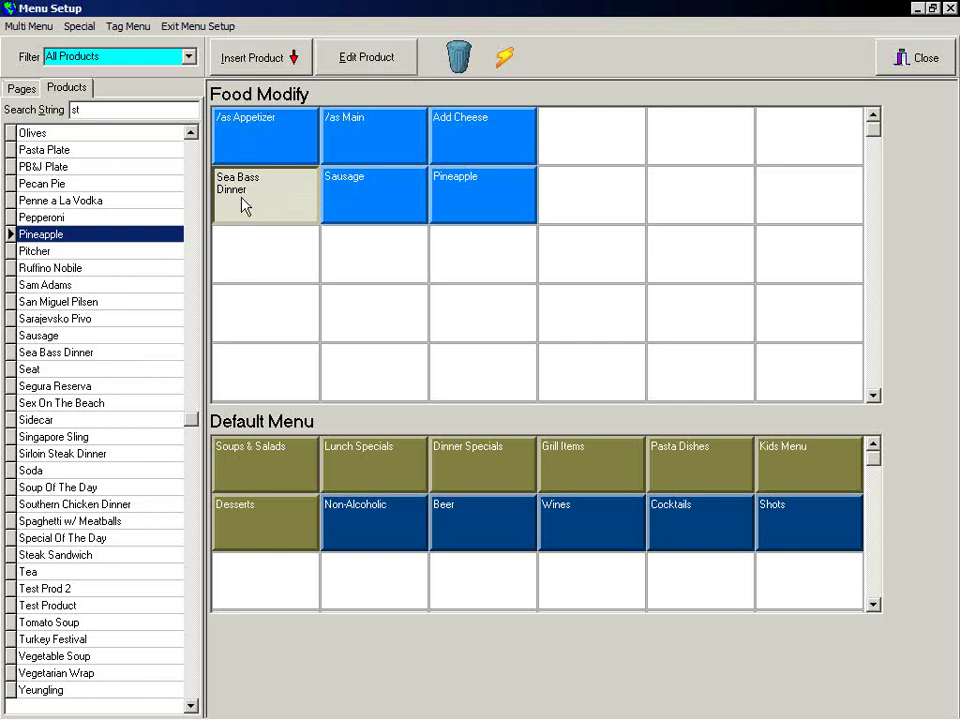
Leave Menu Setup and review the Baked Items category description and revenue center choices in Configuration Setup
click(195, 26)
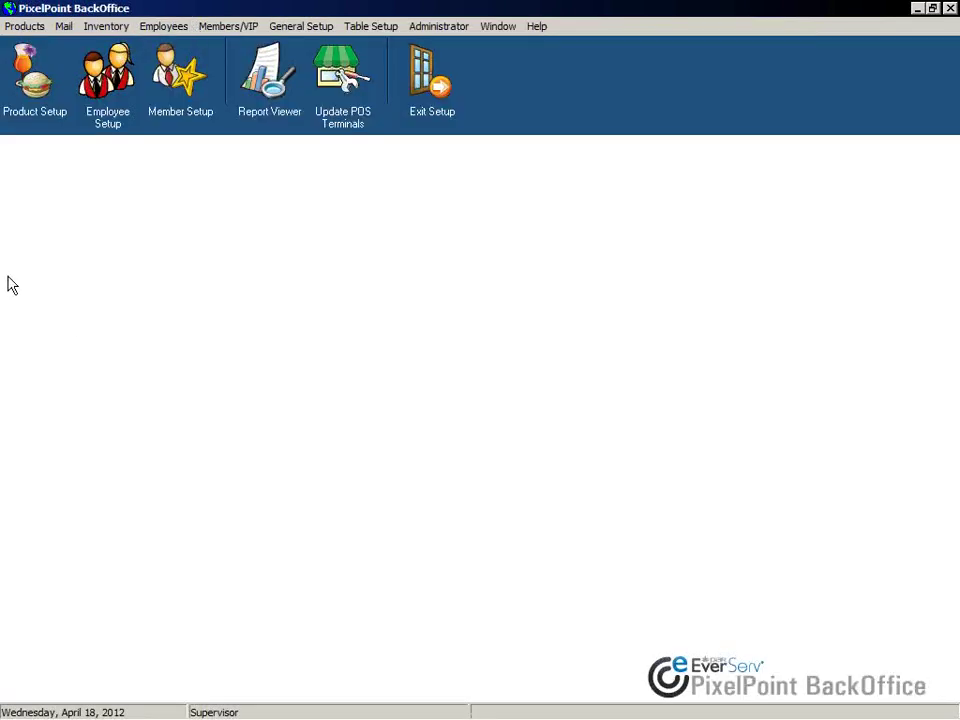
click(22, 27)
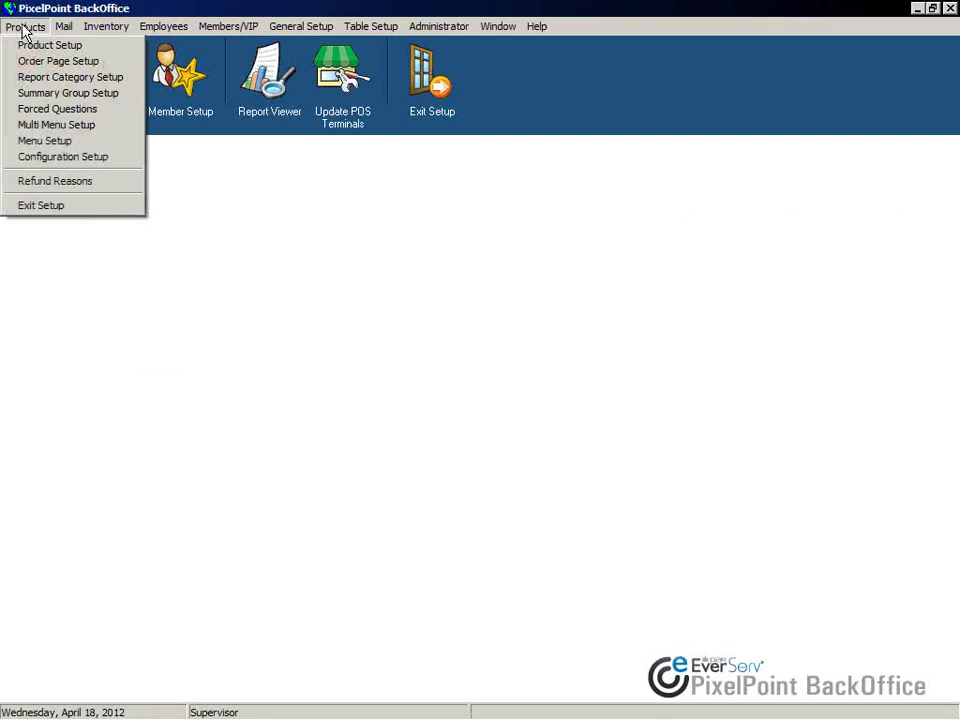
click(28, 162)
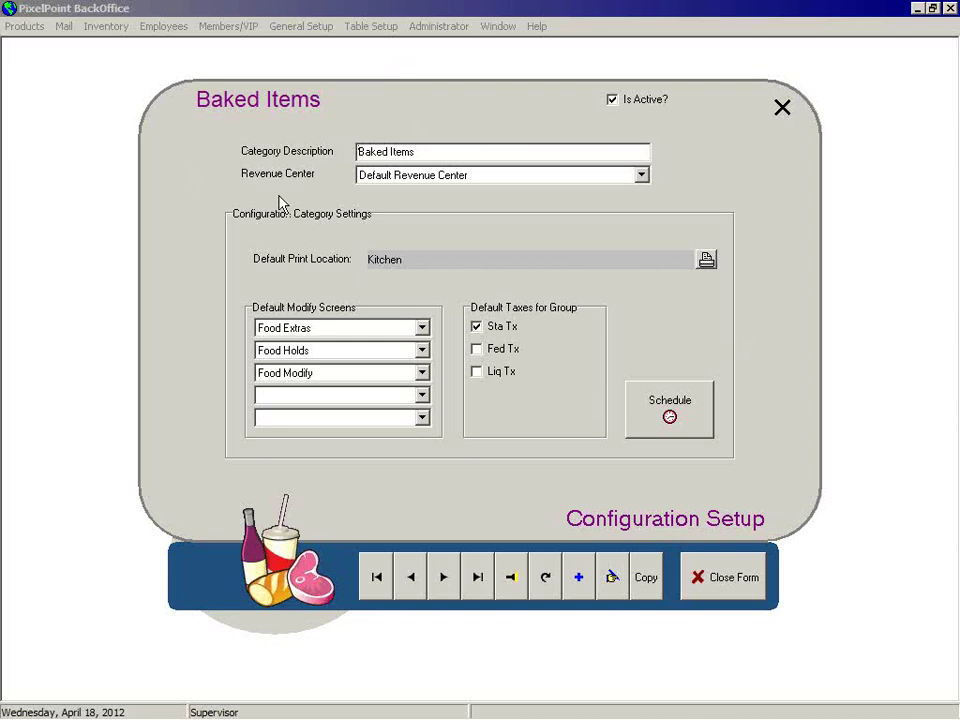
drag(426, 151, 309, 161)
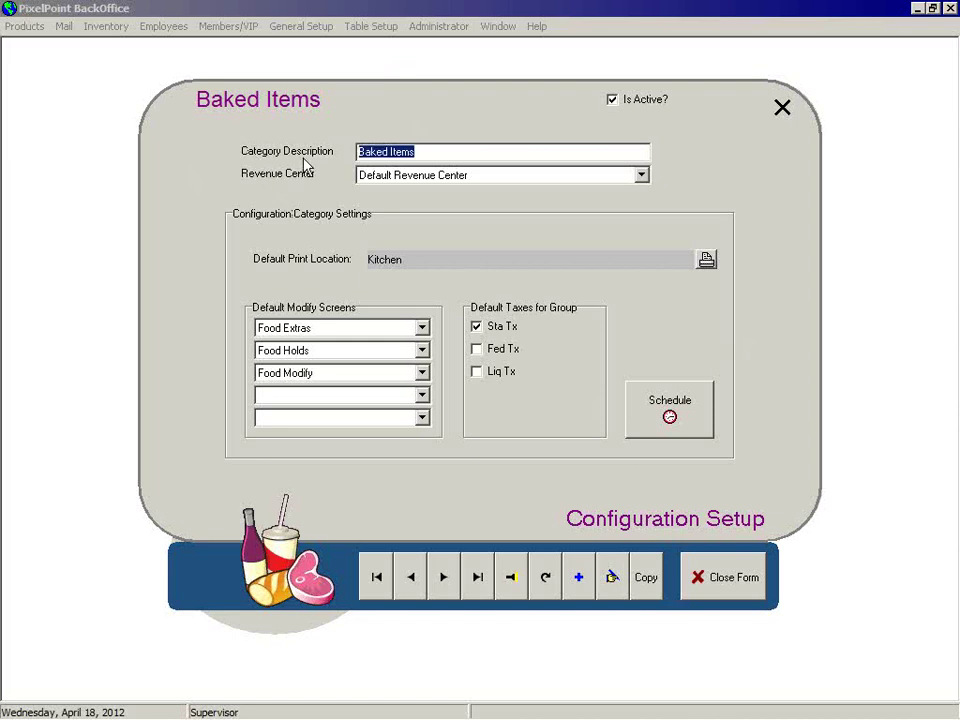
click(506, 176)
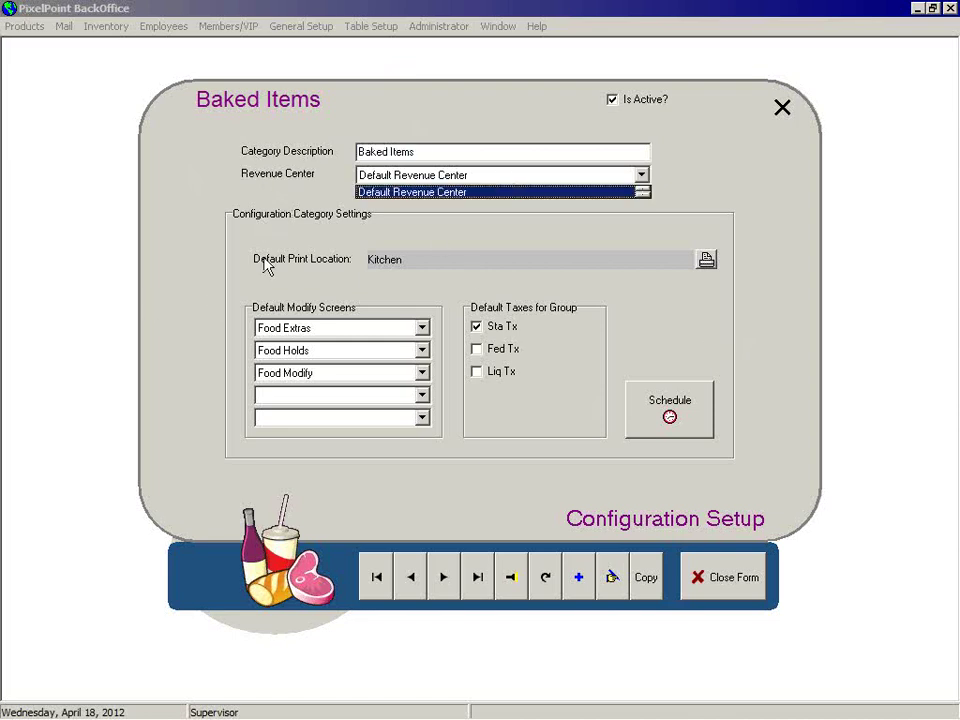
click(512, 178)
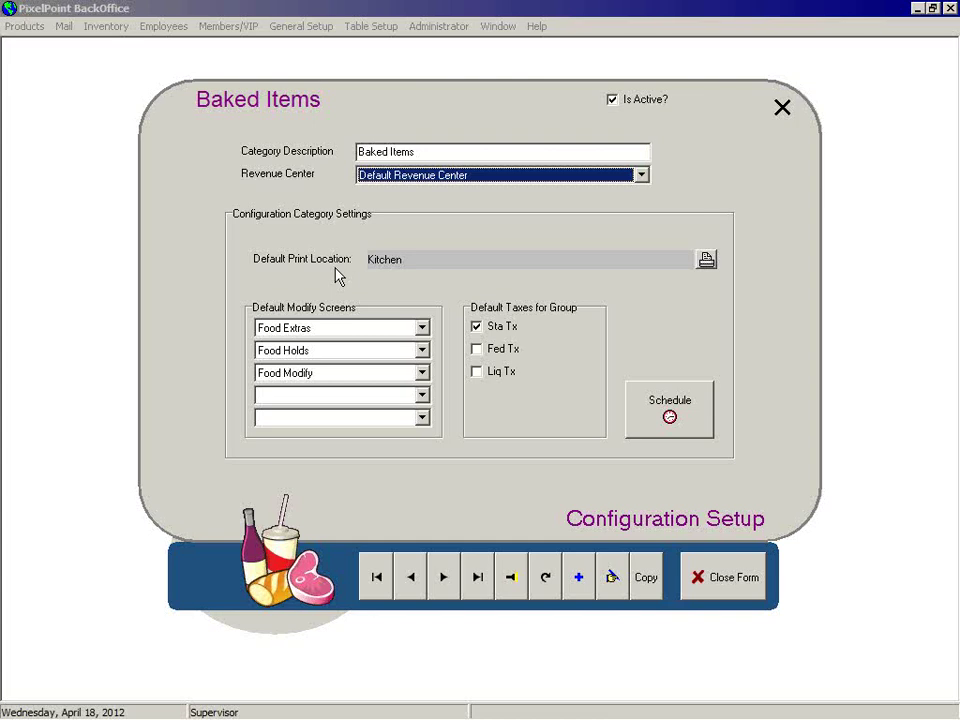
Review the default print channels and weekly schedule of Baked Items, then close Configuration Setup with all changes discarded
click(708, 262)
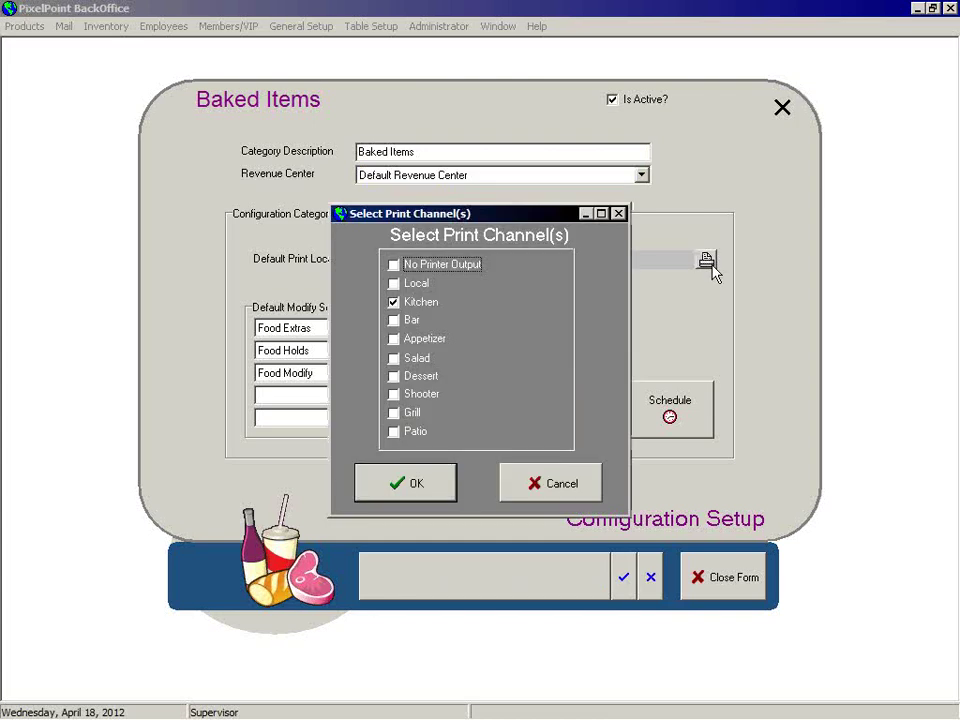
click(505, 495)
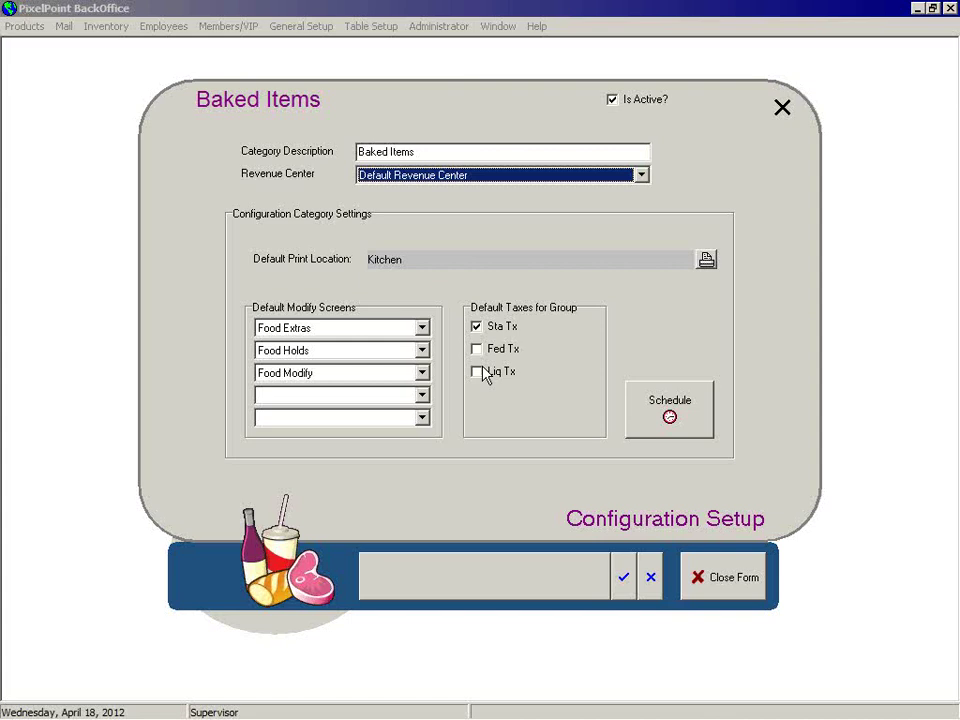
click(654, 430)
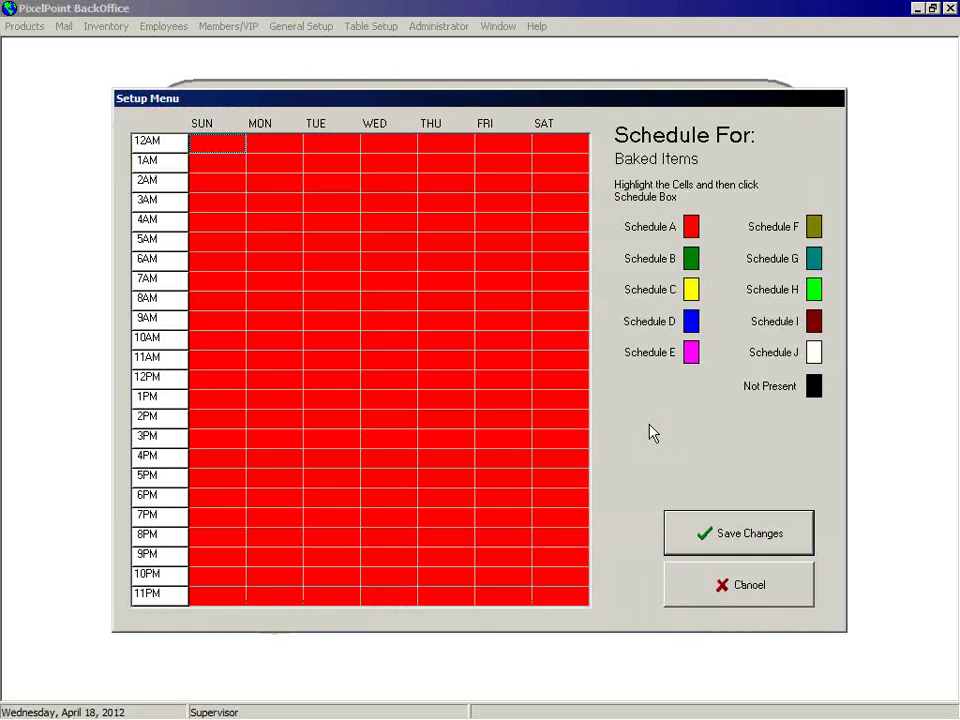
click(681, 569)
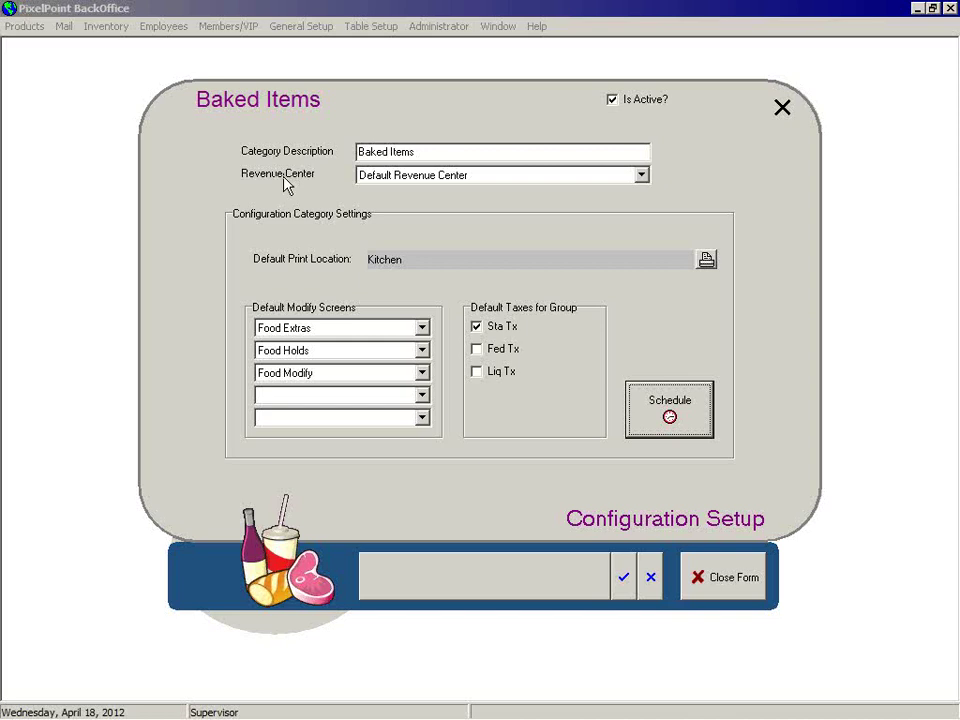
click(647, 566)
click(420, 391)
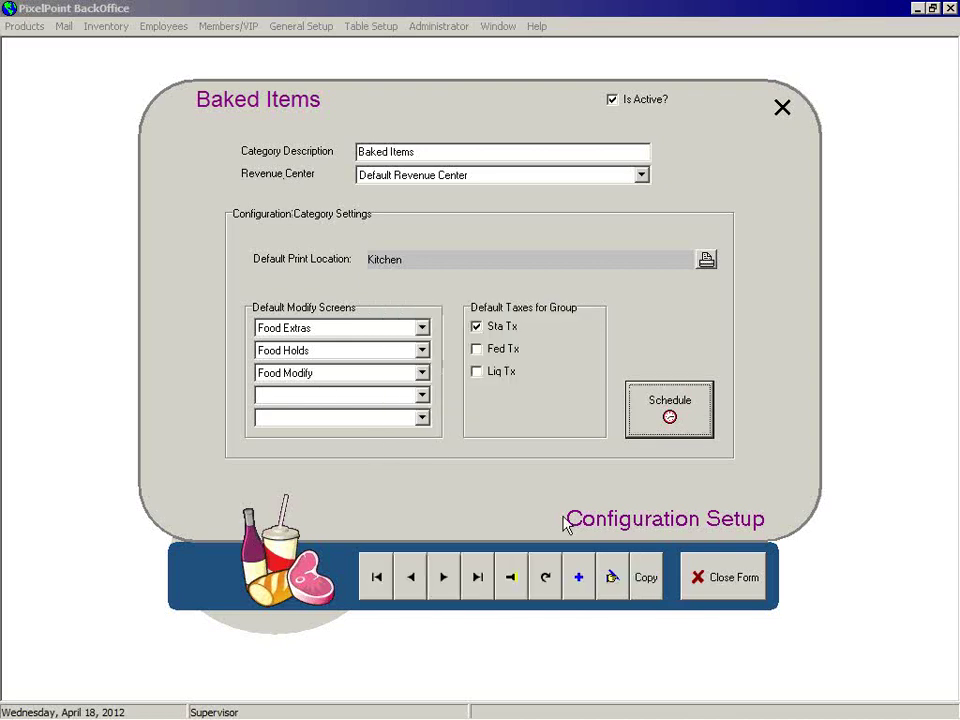
click(735, 574)
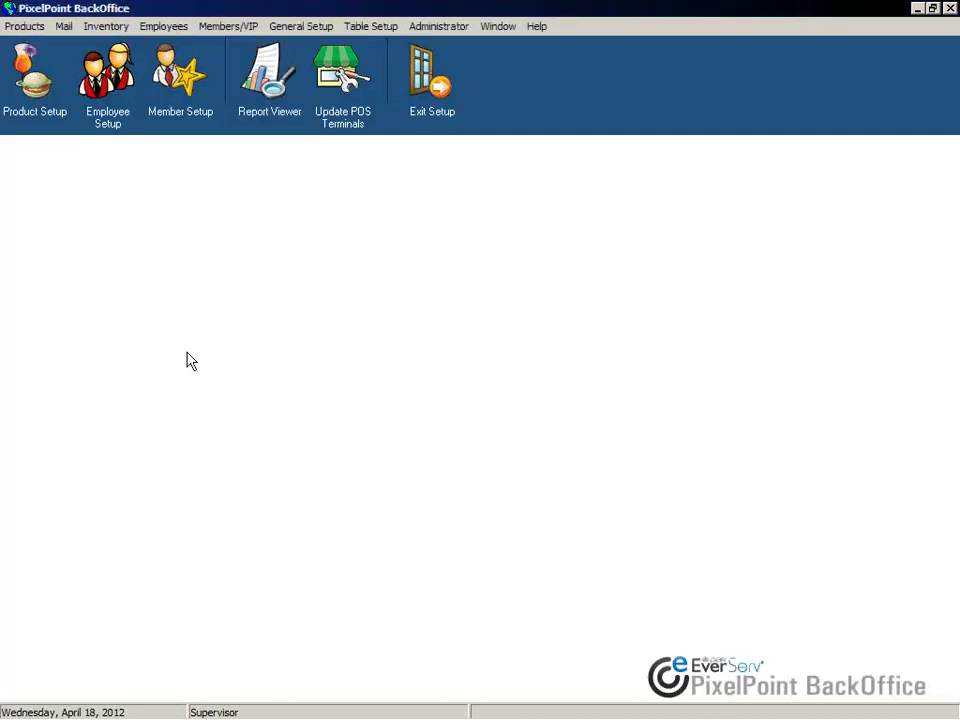
Open Refund Reasons setup and review the list of refund reasons, keeping Complimentary selected
click(25, 27)
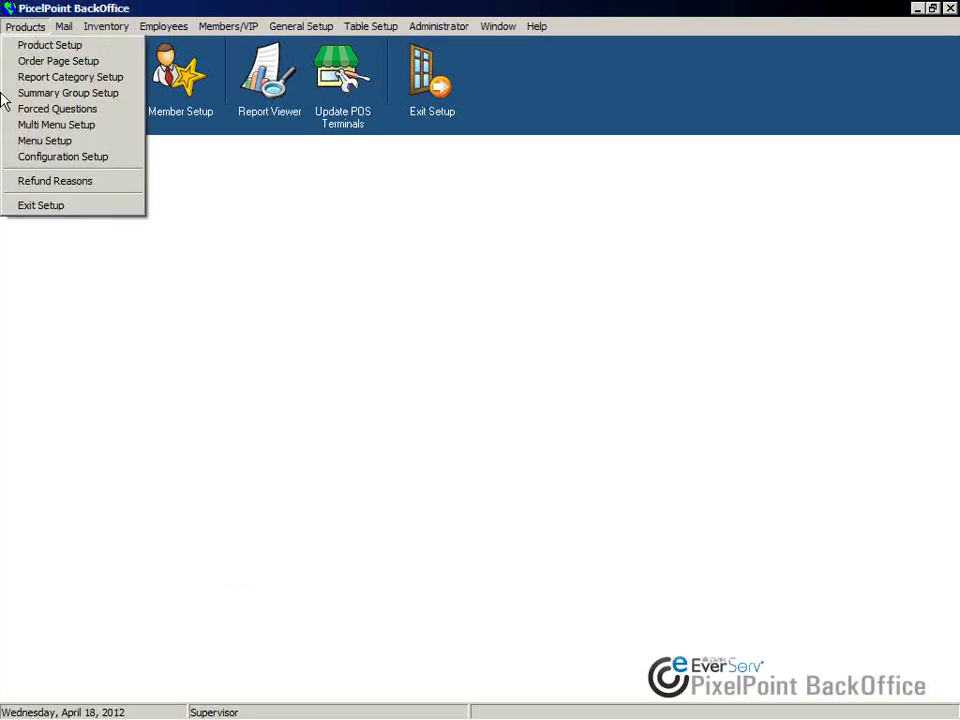
click(22, 185)
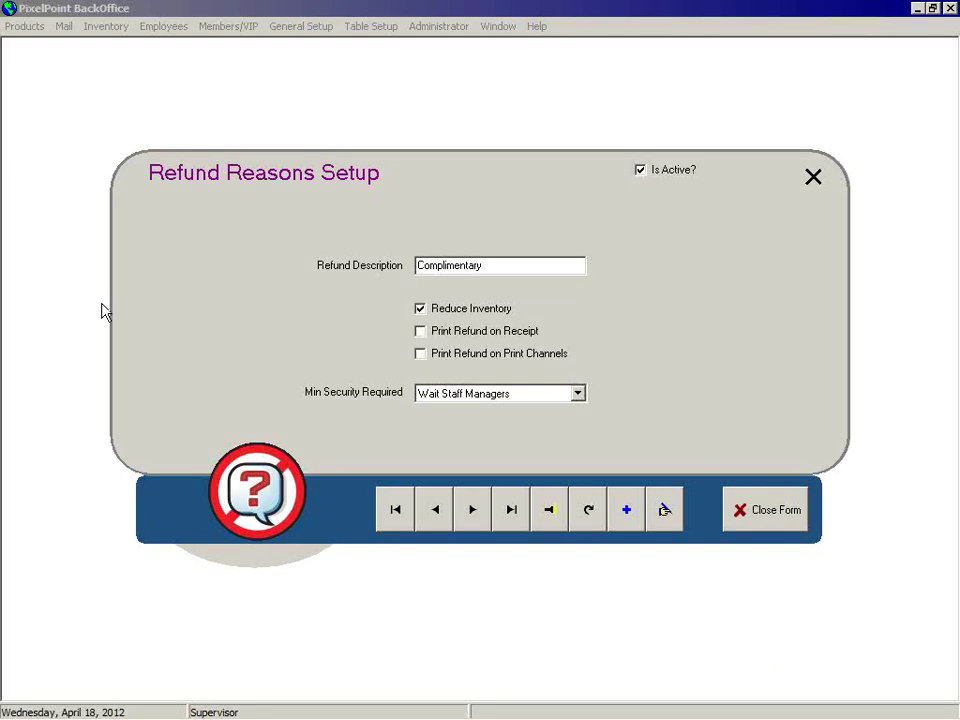
click(541, 513)
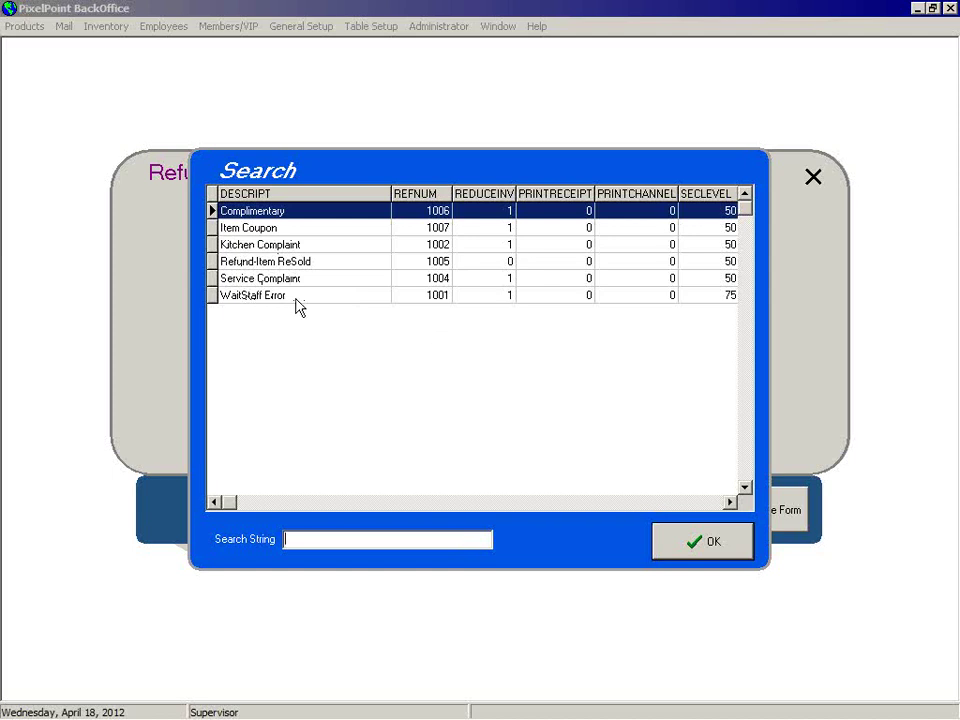
click(680, 543)
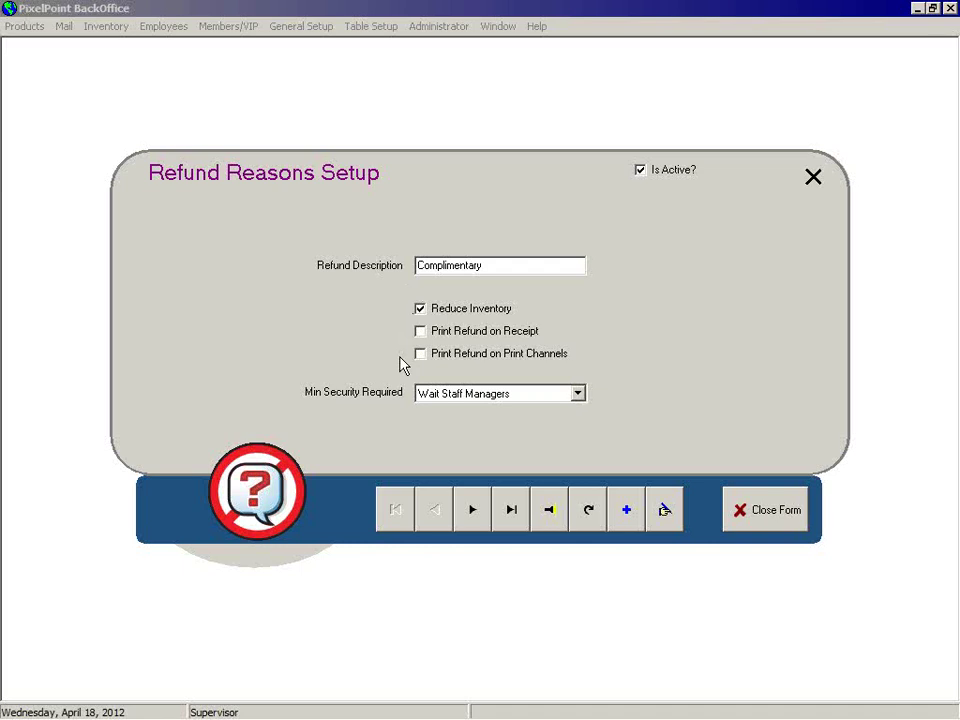
Browse the refund reason records through to WaitStaff Error, then close the Refund Reasons form
click(472, 511)
click(472, 511)
click(472, 511)
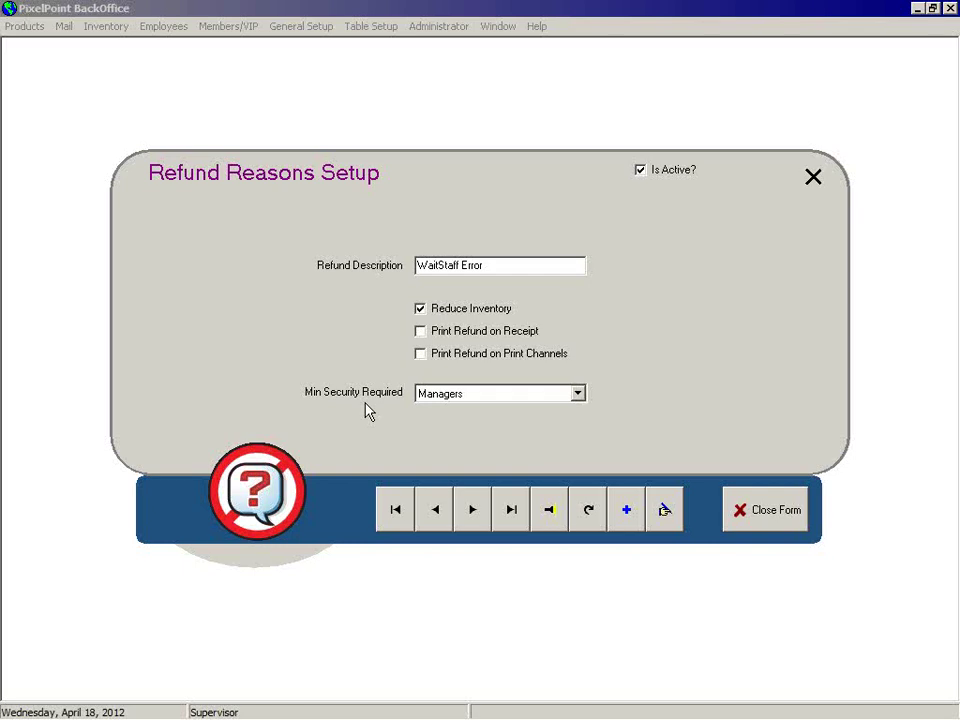
click(739, 521)
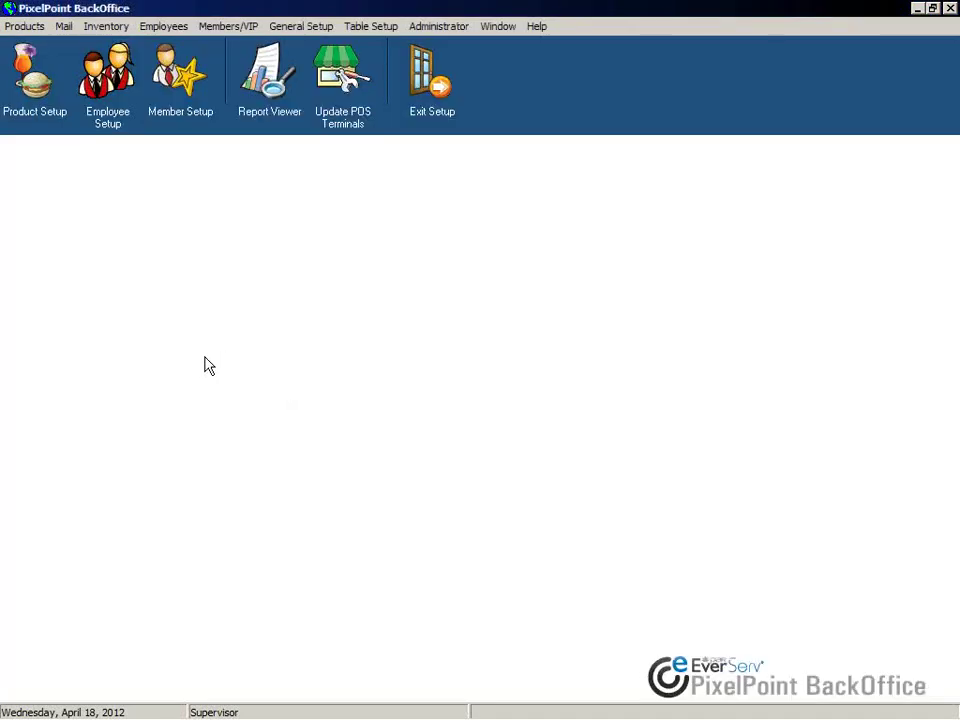